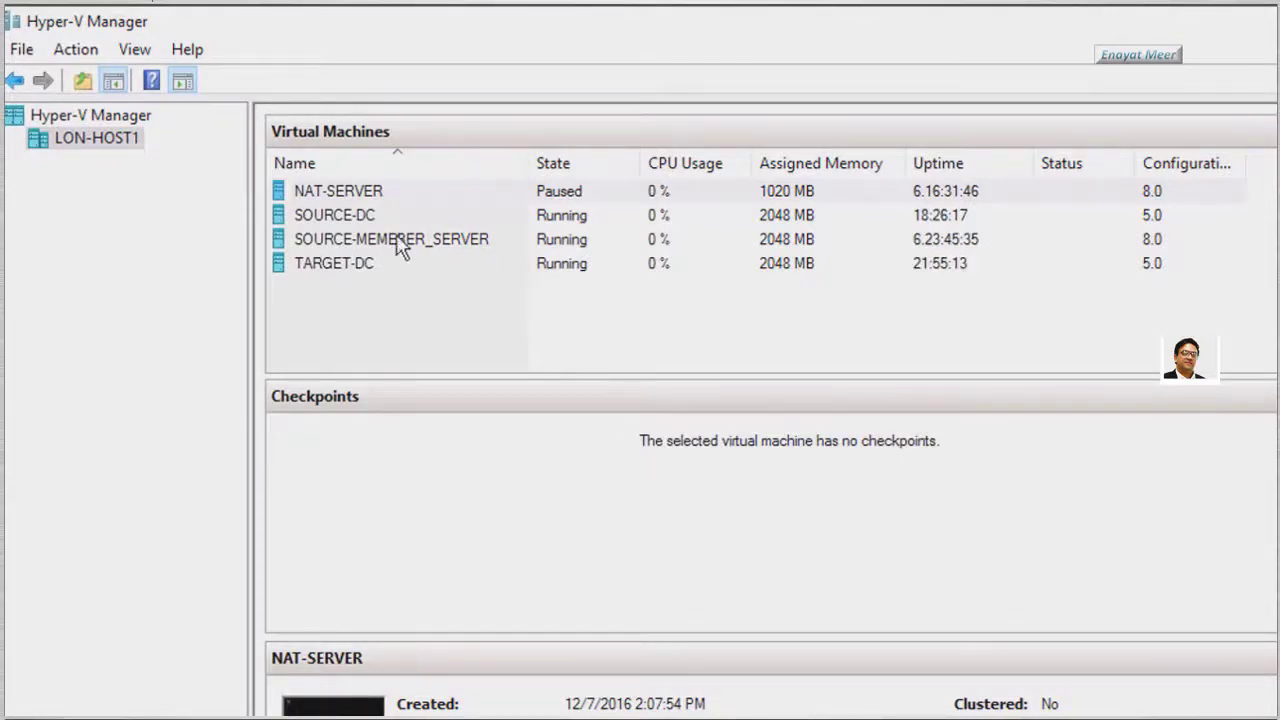
Inspect the details of SOURCE-DC, TARGET-DC and SOURCE-MEMEBER_SERVER, ending on SOURCE-DC
left_click(336, 220)
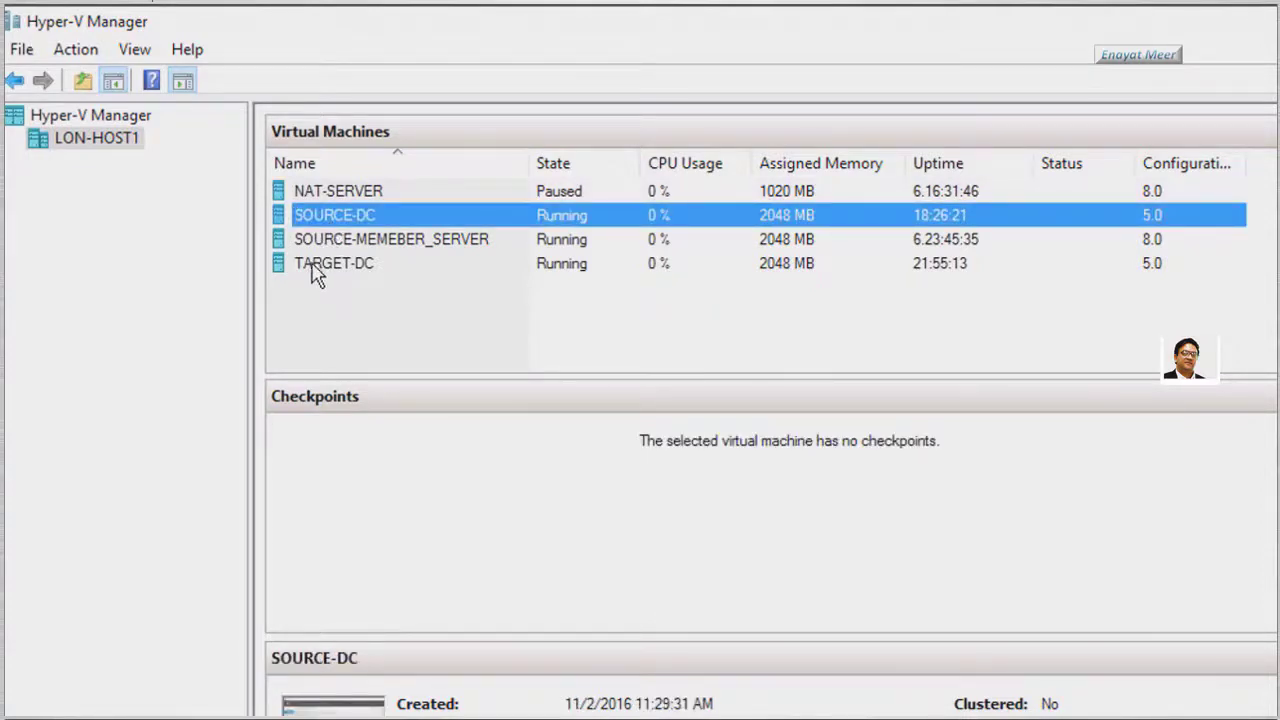
left_click(314, 268)
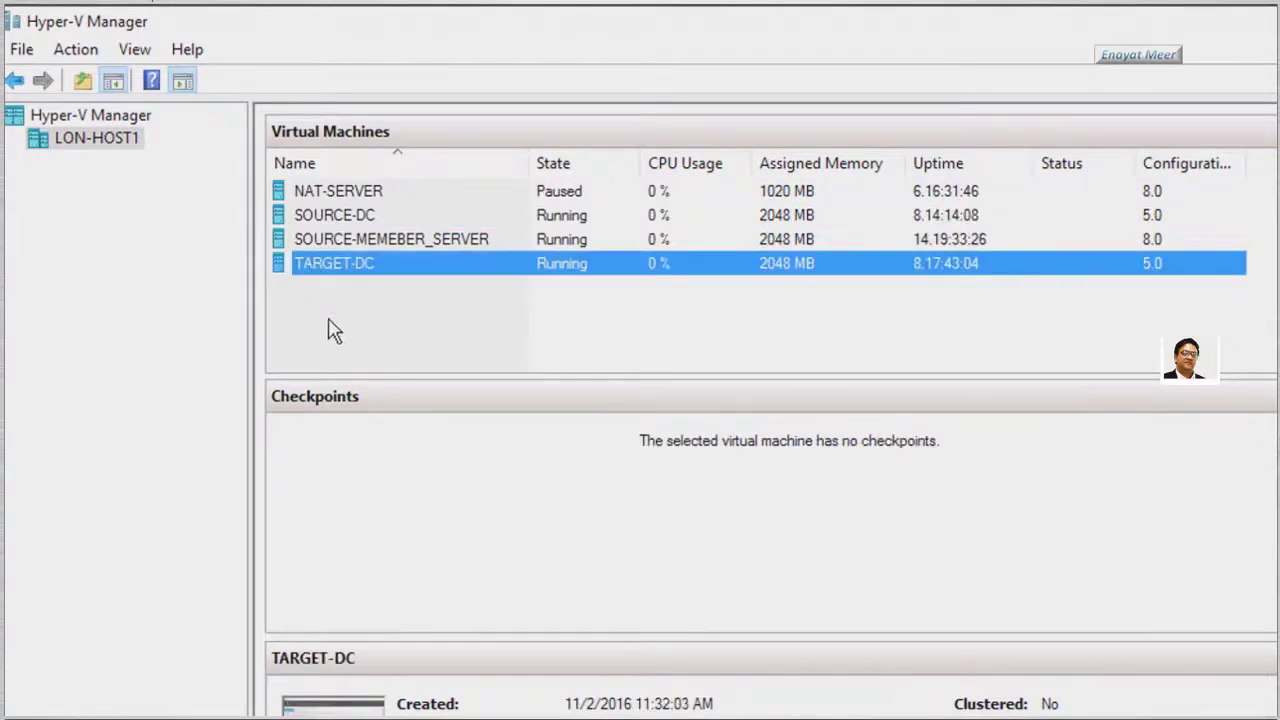
left_click(374, 243)
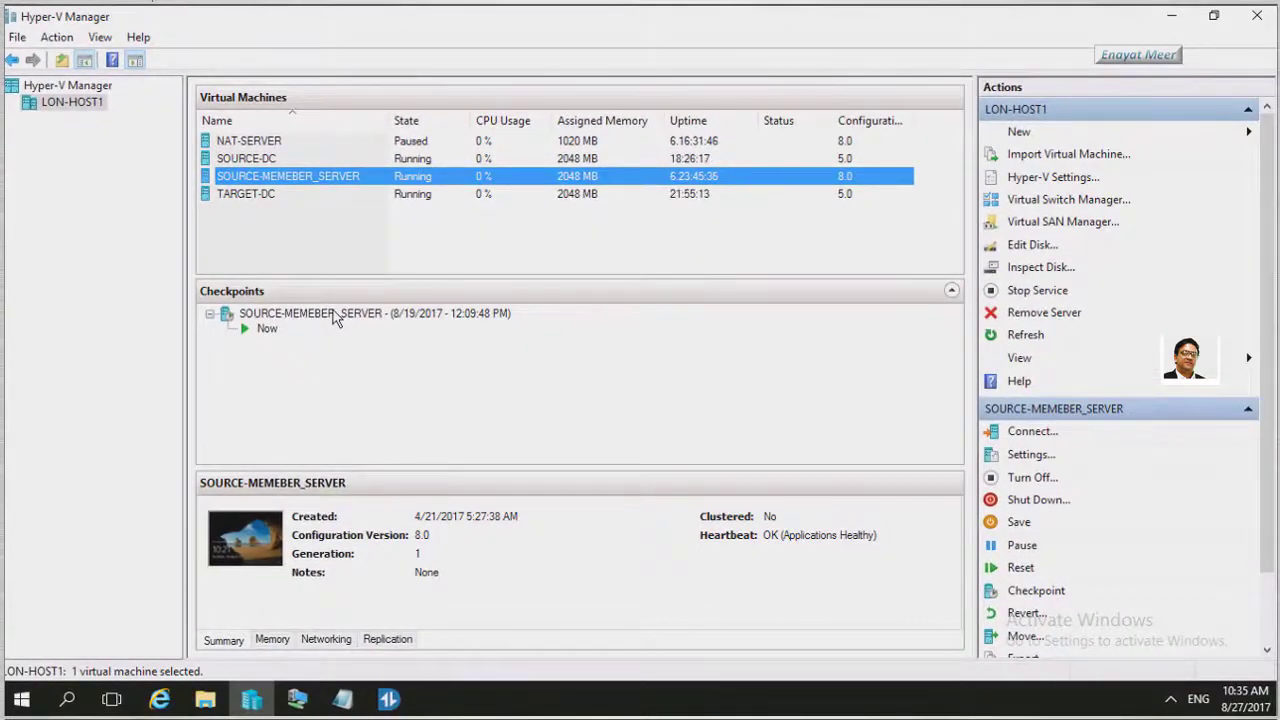
left_click(252, 161)
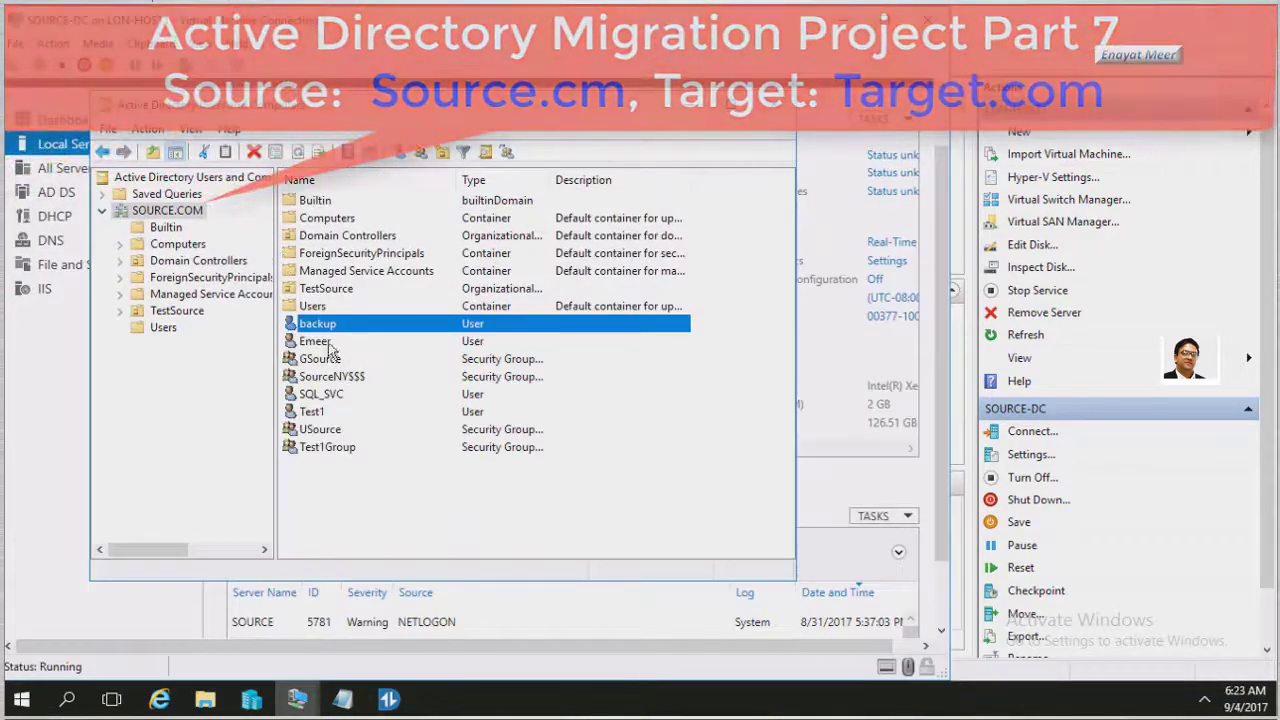
Verify in Test1's Member Of tab that it belongs to Test1Group, then go back to Hyper-V Manager
left_click(320, 412)
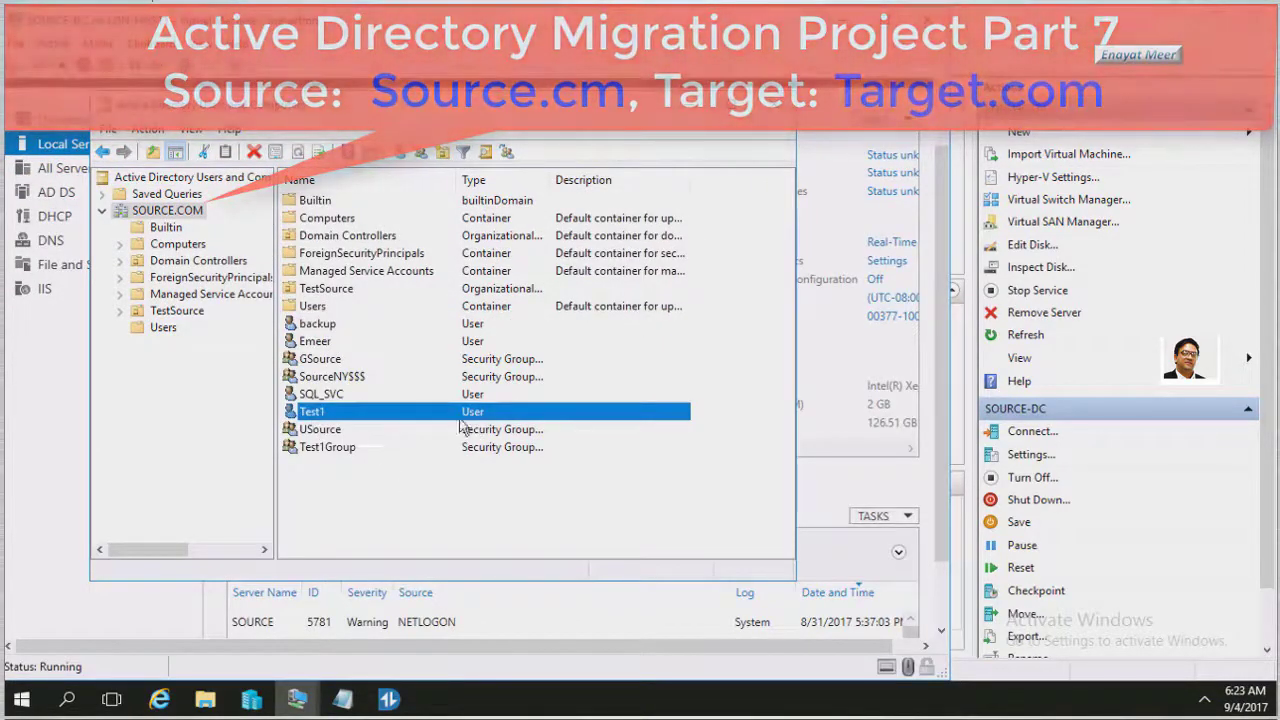
right_click(353, 406)
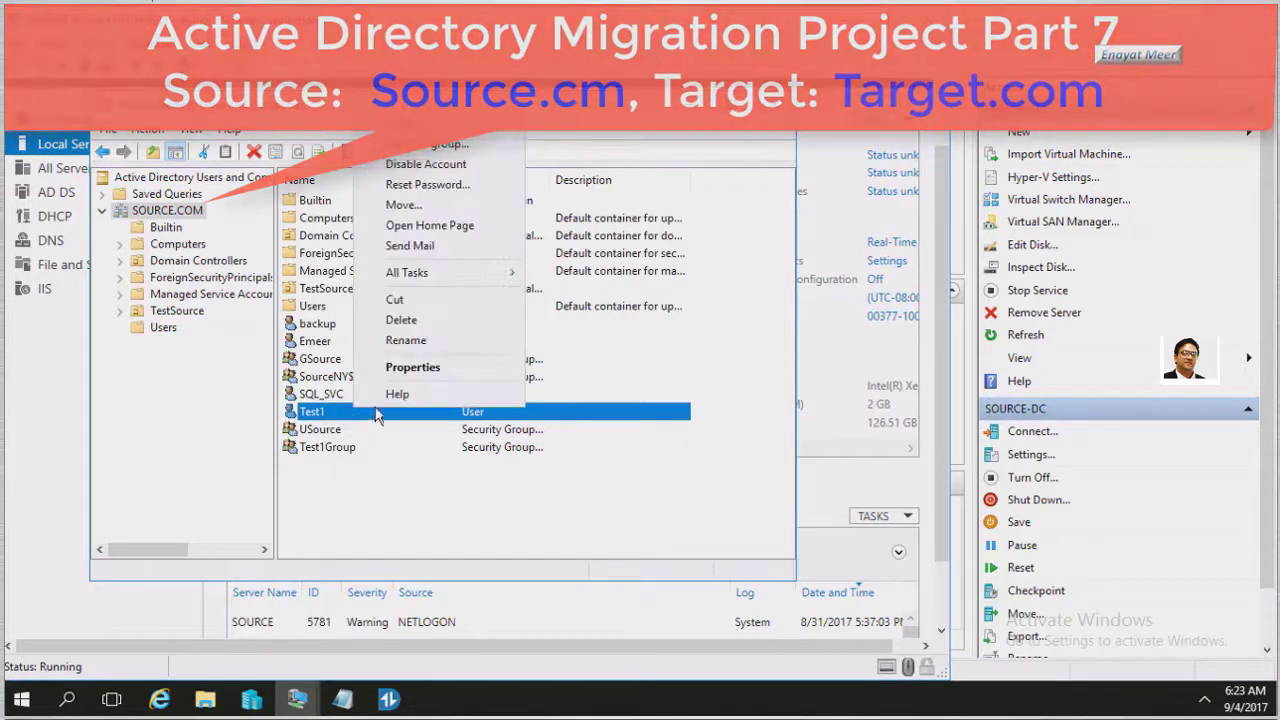
left_click(412, 367)
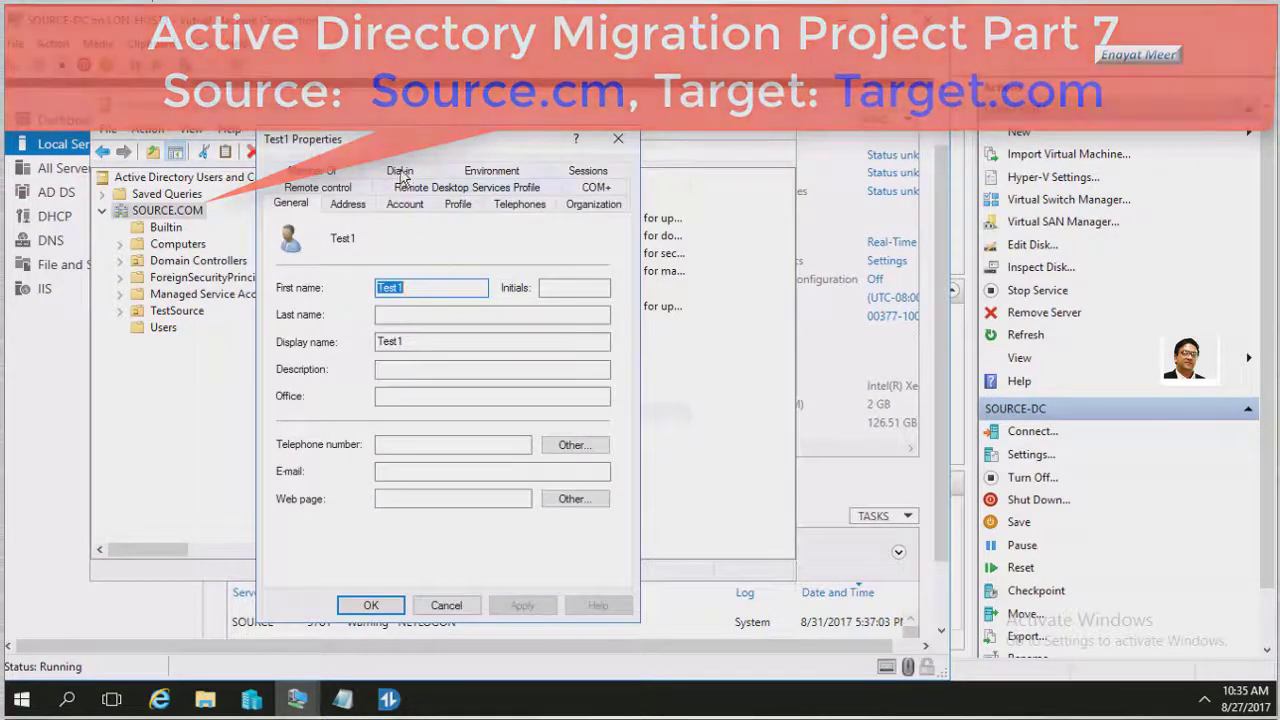
left_click(338, 172)
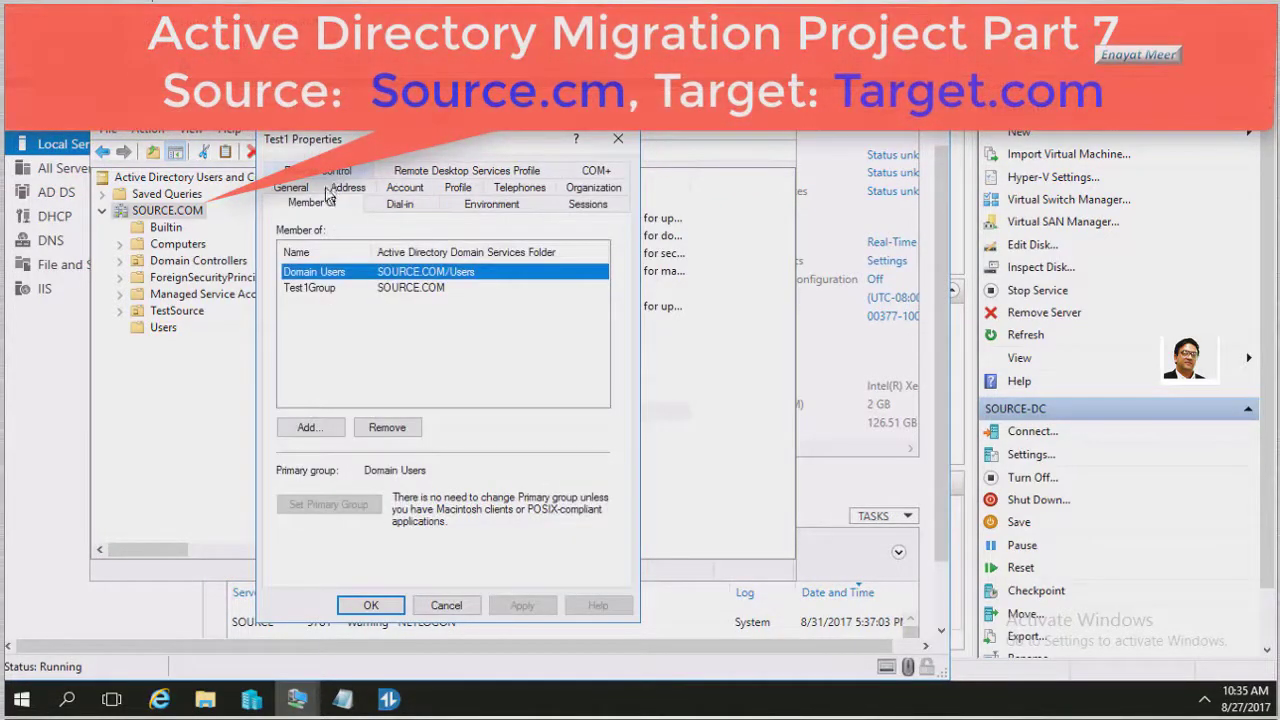
left_click(311, 290)
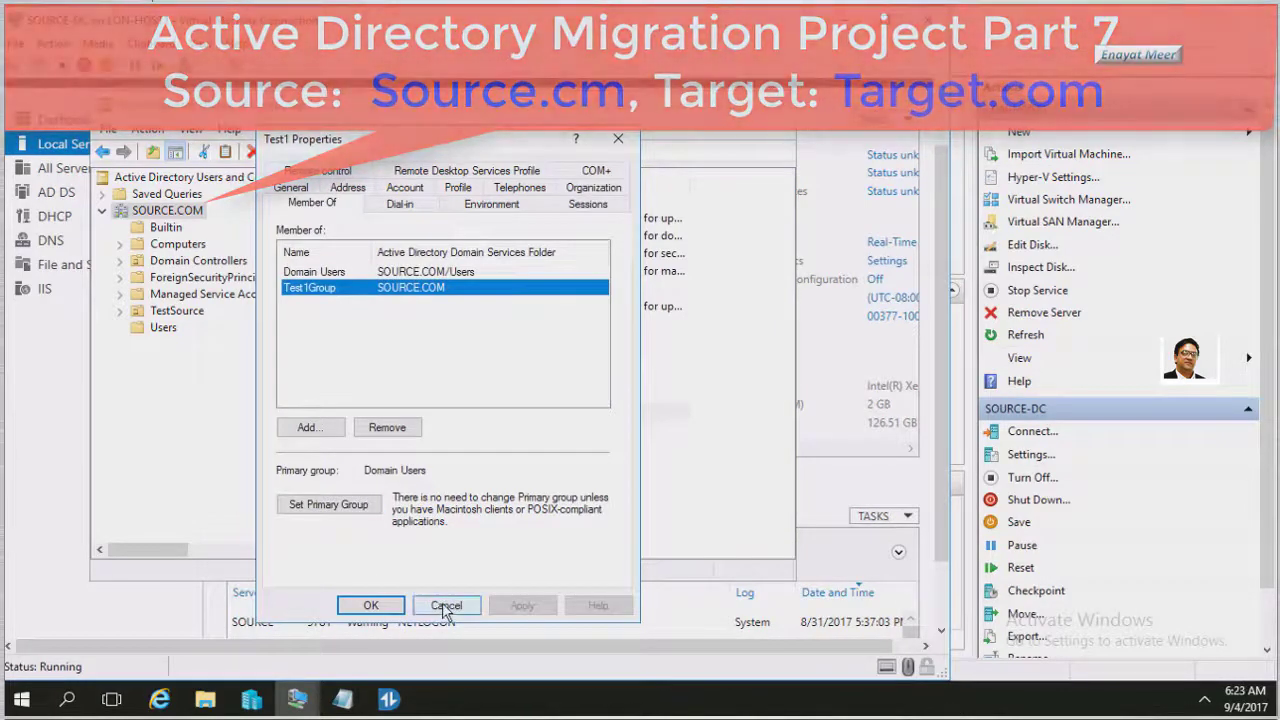
left_click(446, 606)
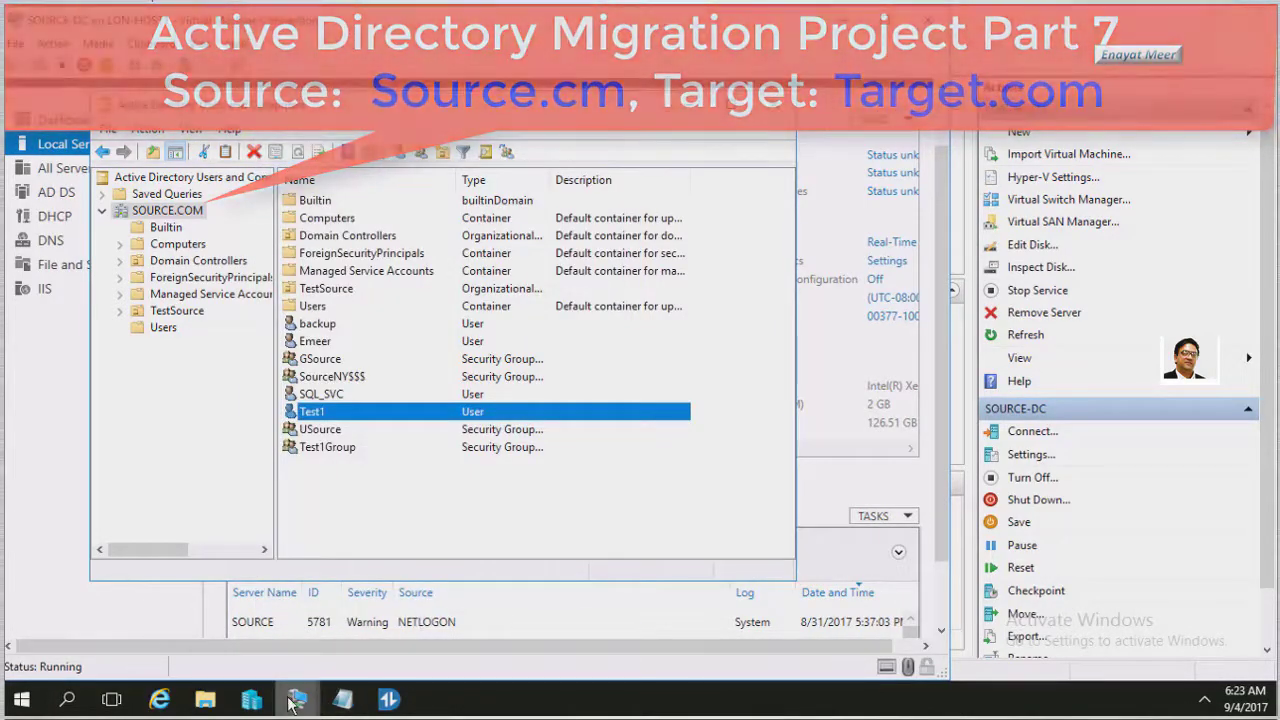
left_click(251, 700)
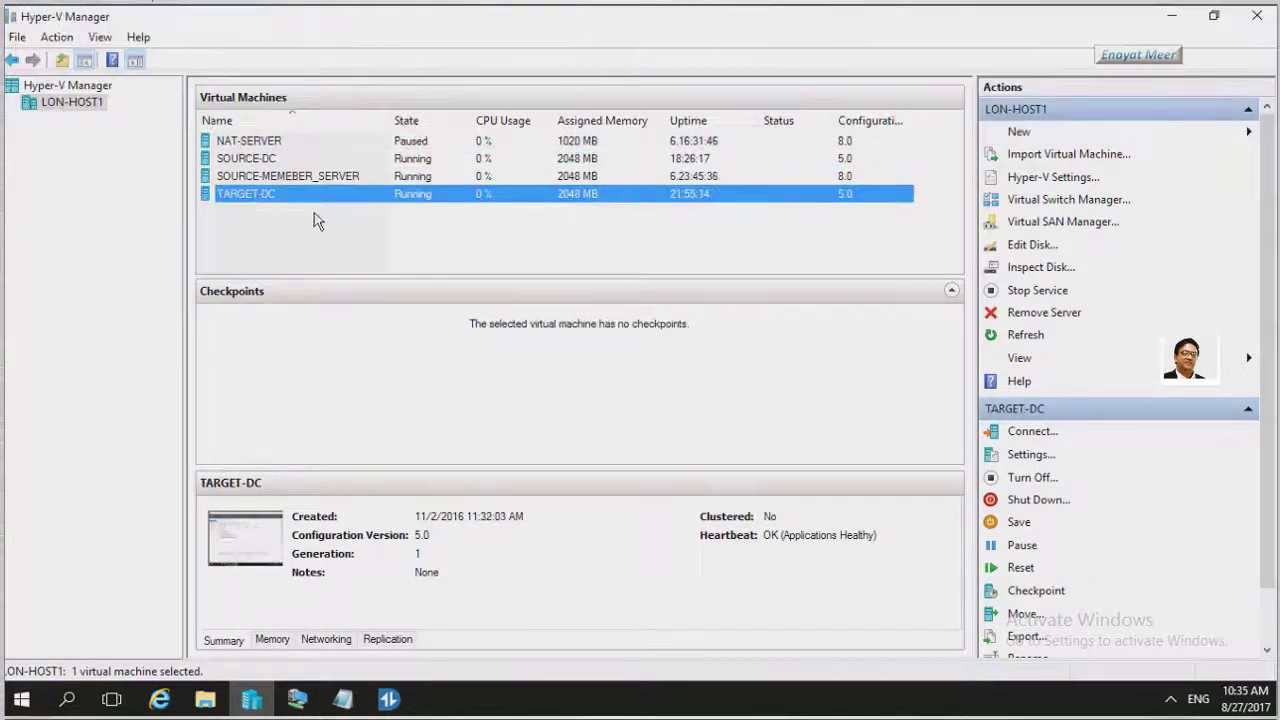
Sign in to the TARGET-DC console via Ctrl+Alt+Delete using the administrator password
double_click(285, 200)
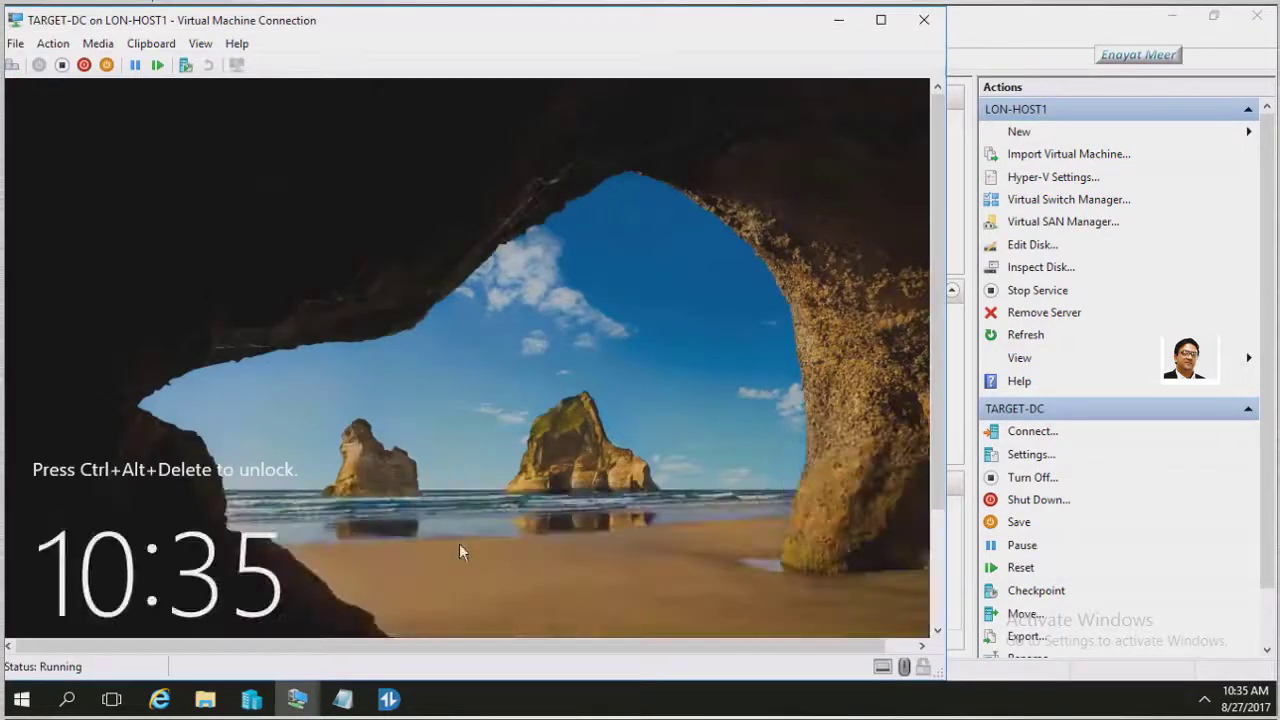
left_click(53, 43)
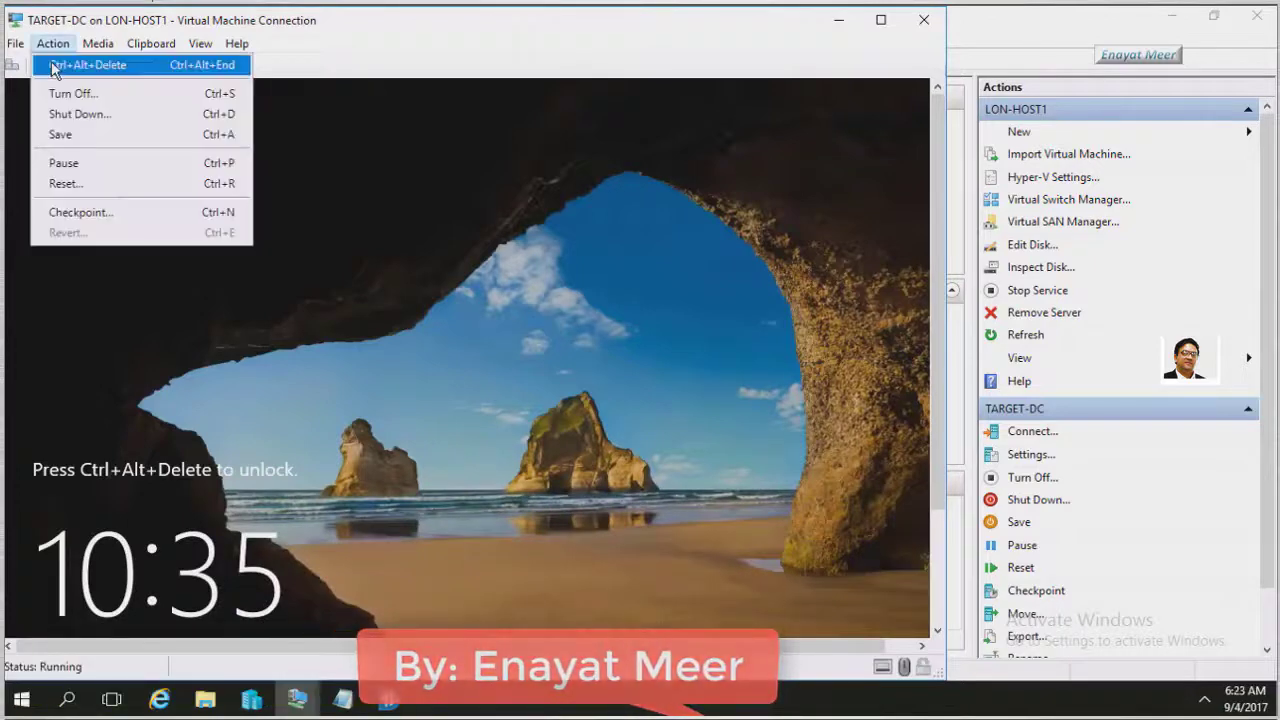
left_click(88, 65)
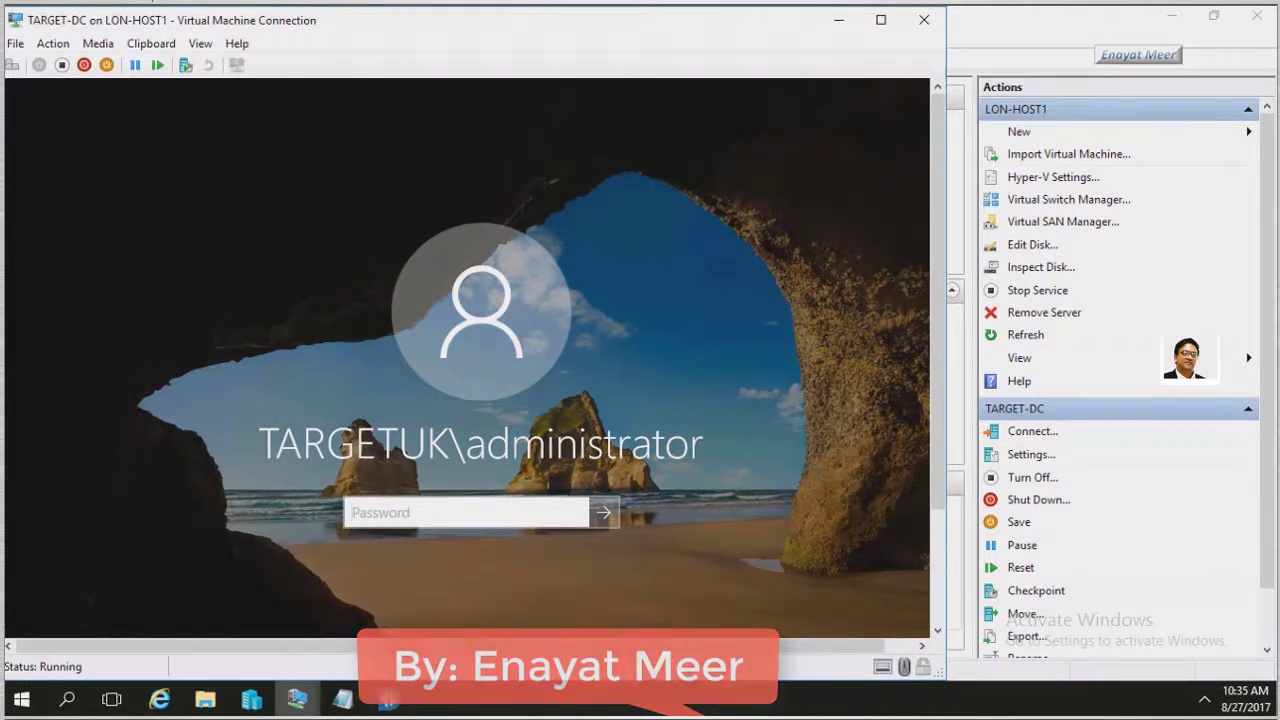
type("Pa$$w0rd1")
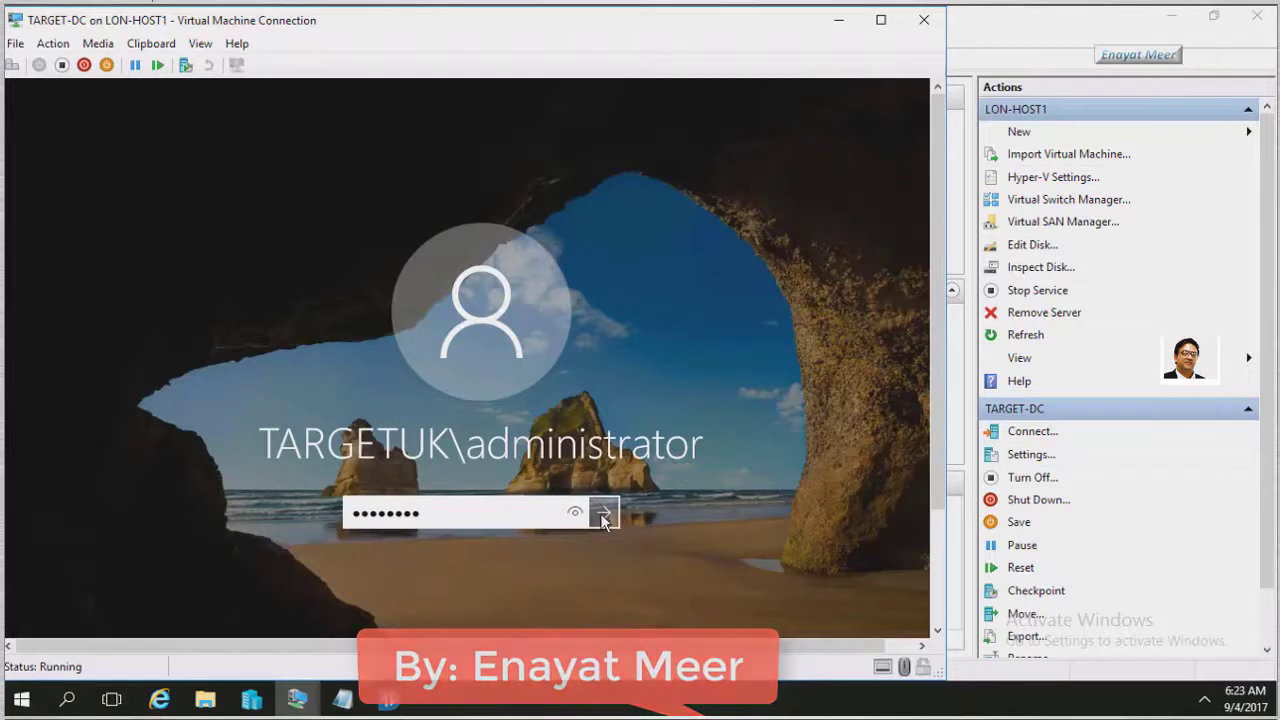
left_click(602, 514)
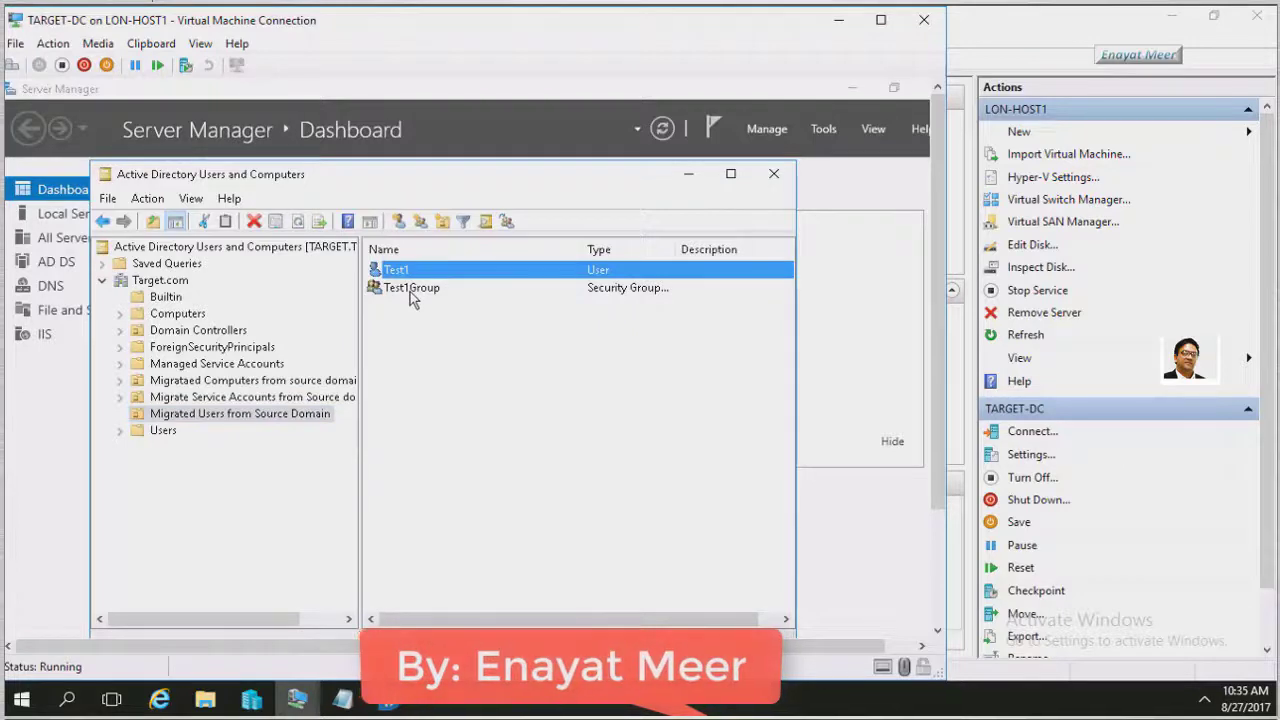
left_click(408, 290)
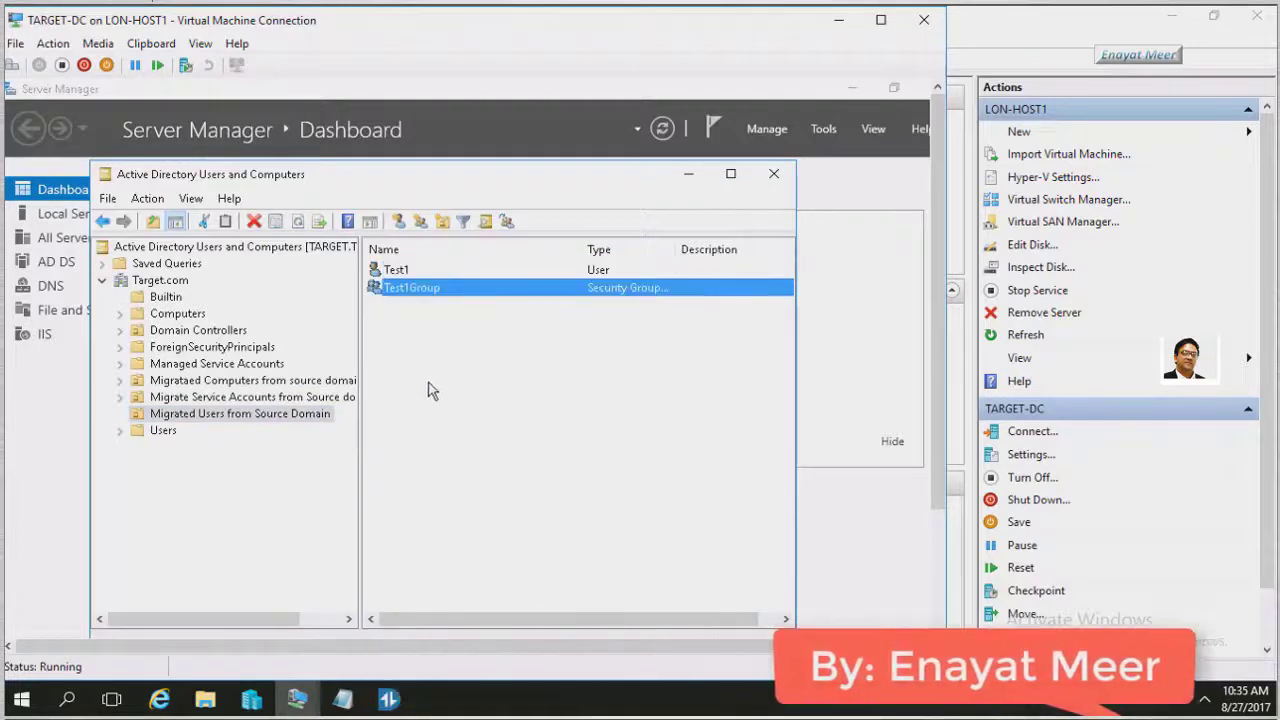
left_click(398, 272)
right_click(398, 270)
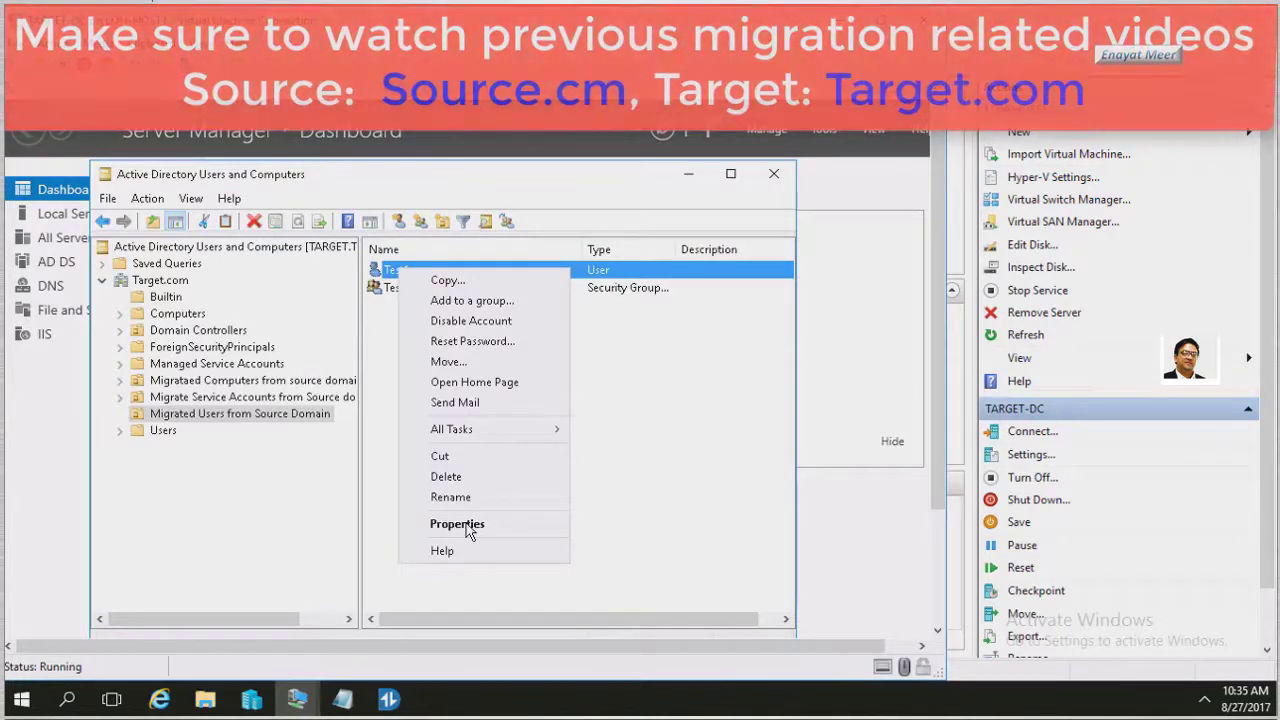
left_click(469, 530)
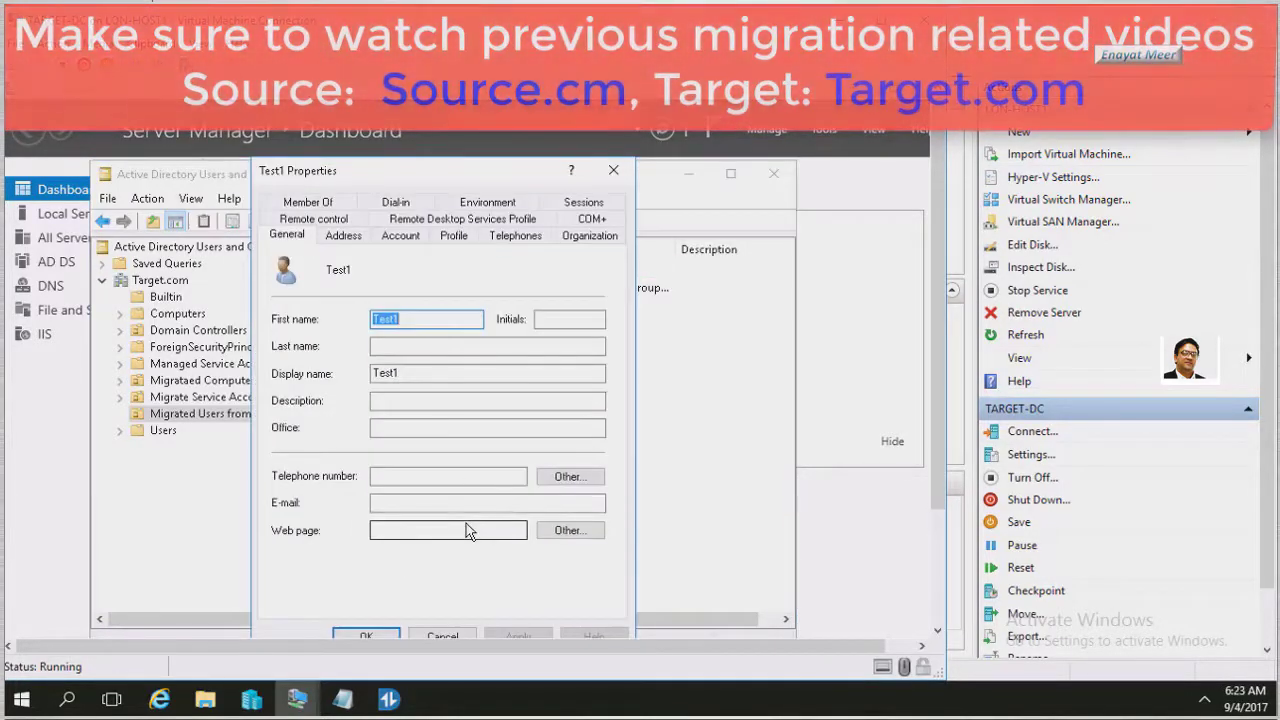
left_click(307, 202)
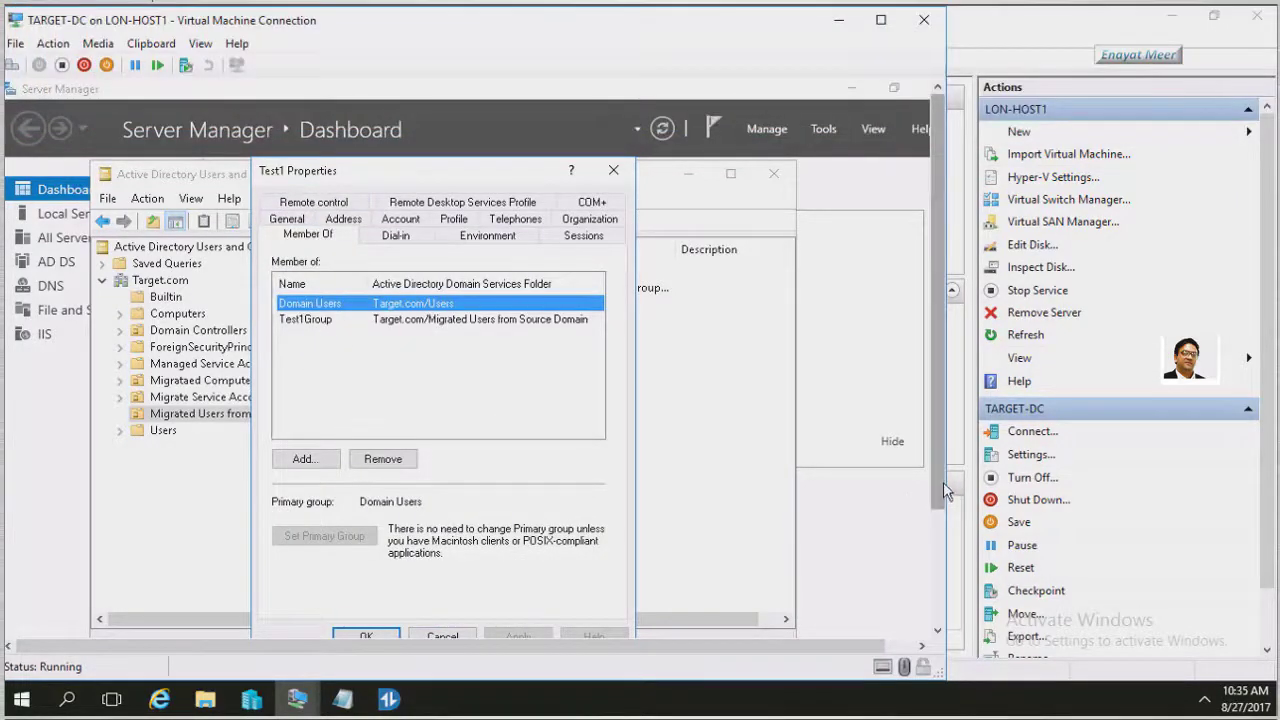
left_click_drag(942, 482, 941, 526)
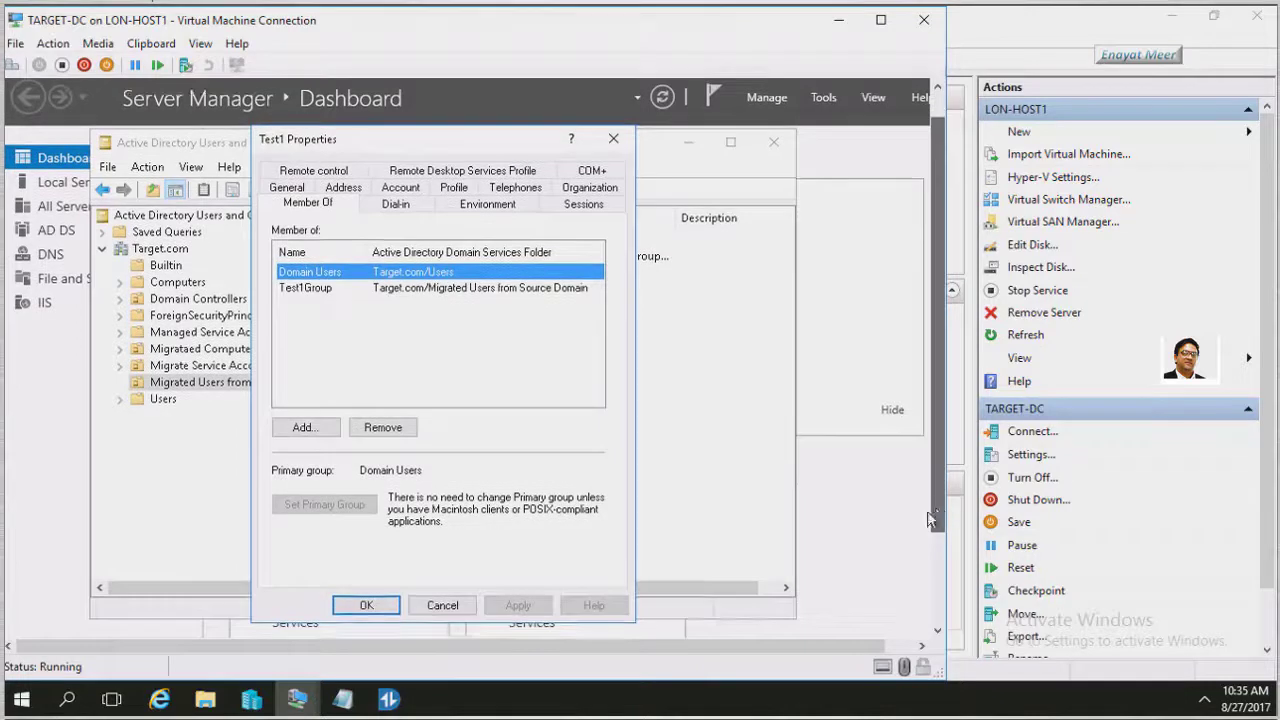
left_click(443, 606)
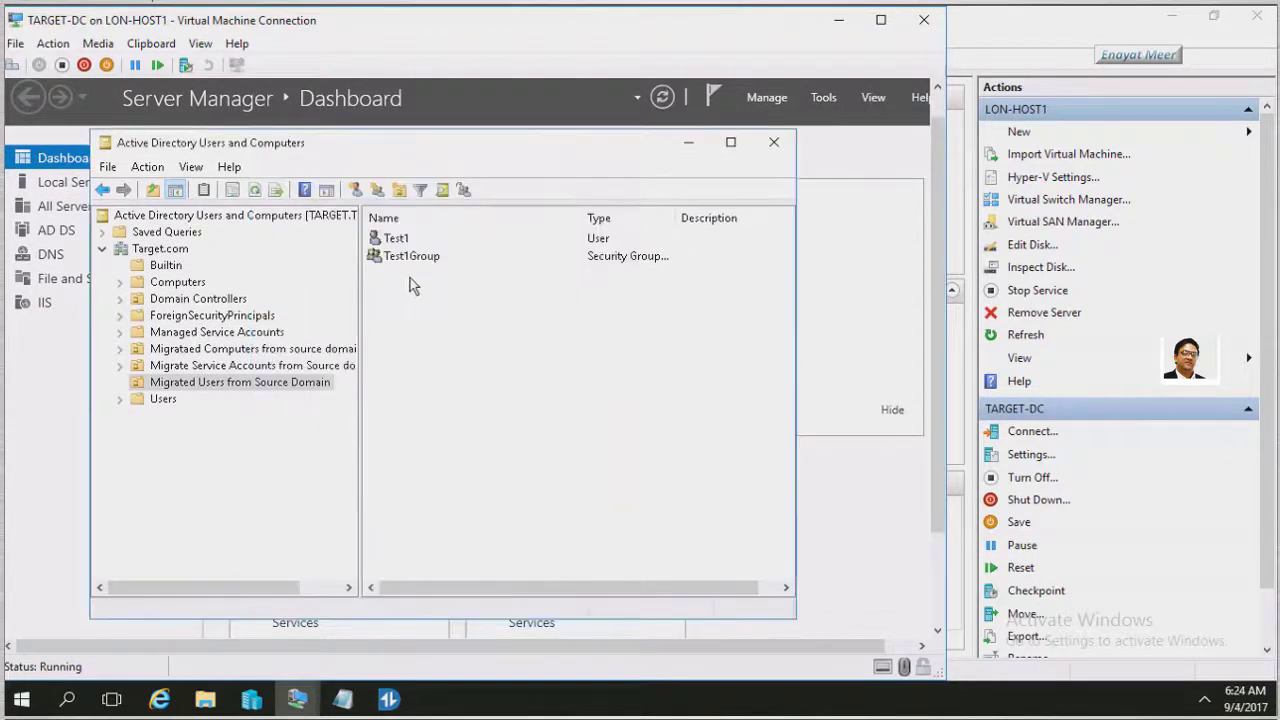
left_click(407, 258)
right_click(407, 258)
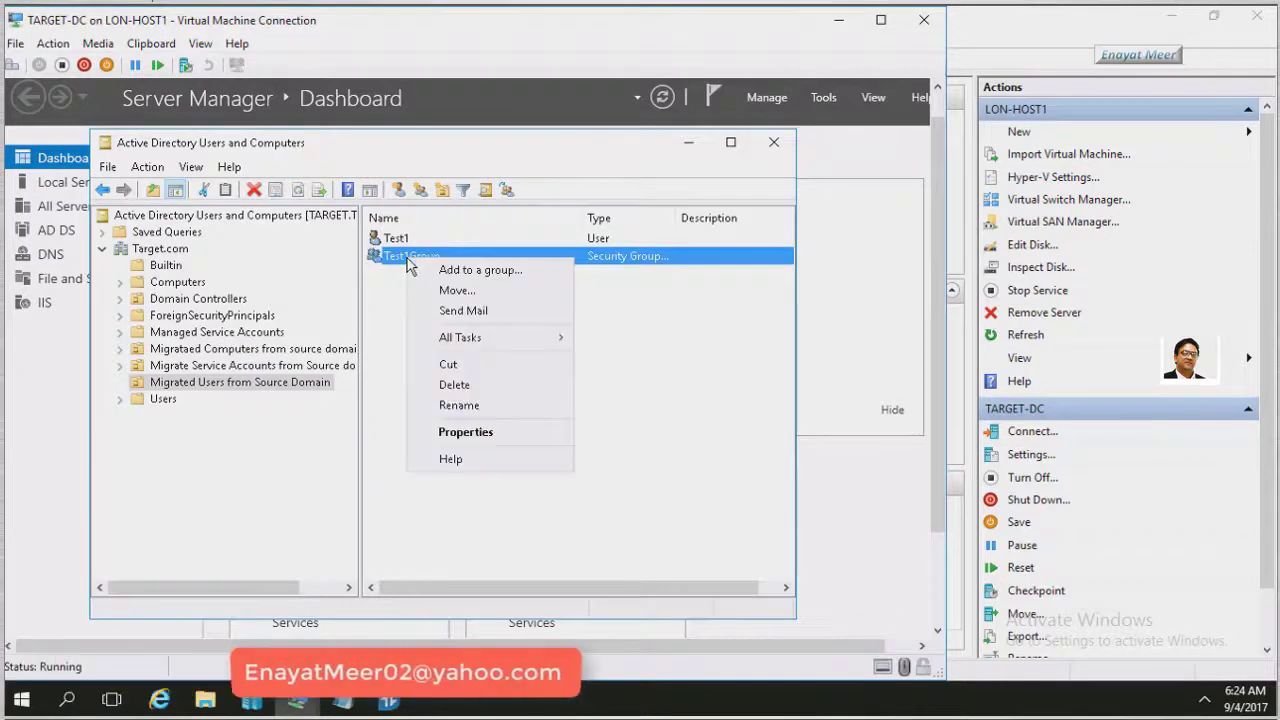
left_click(460, 432)
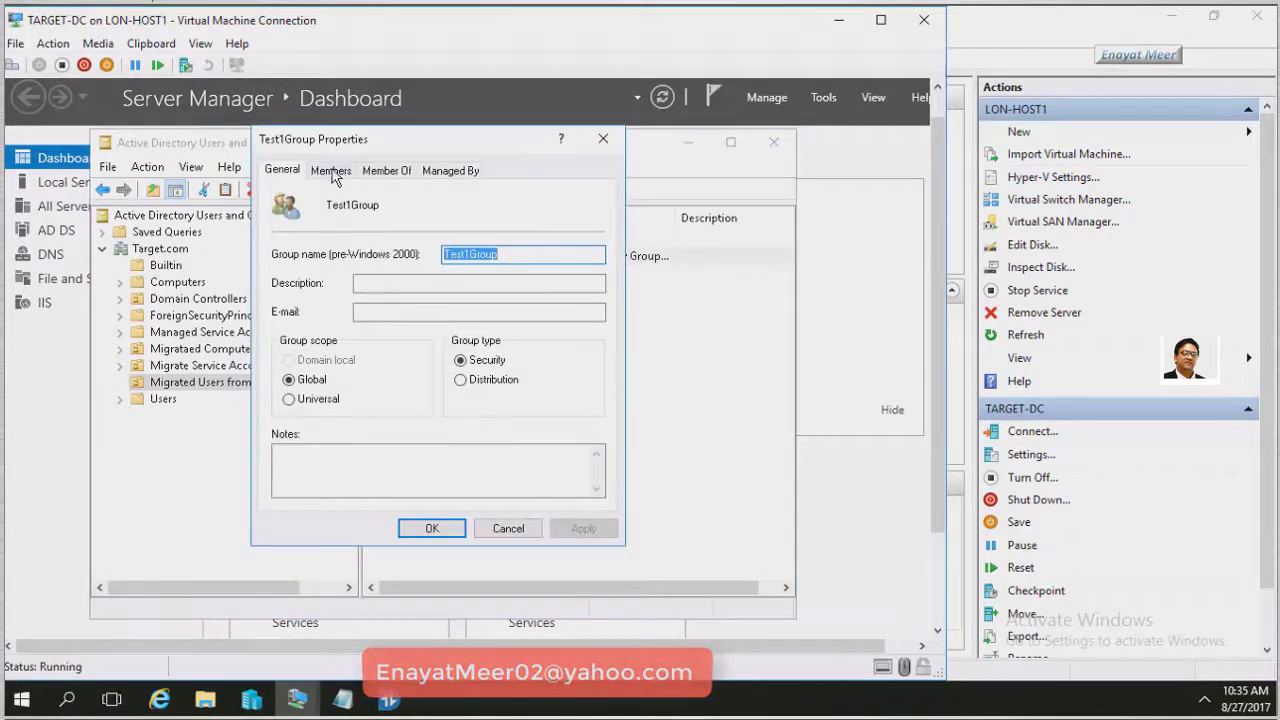
left_click(331, 171)
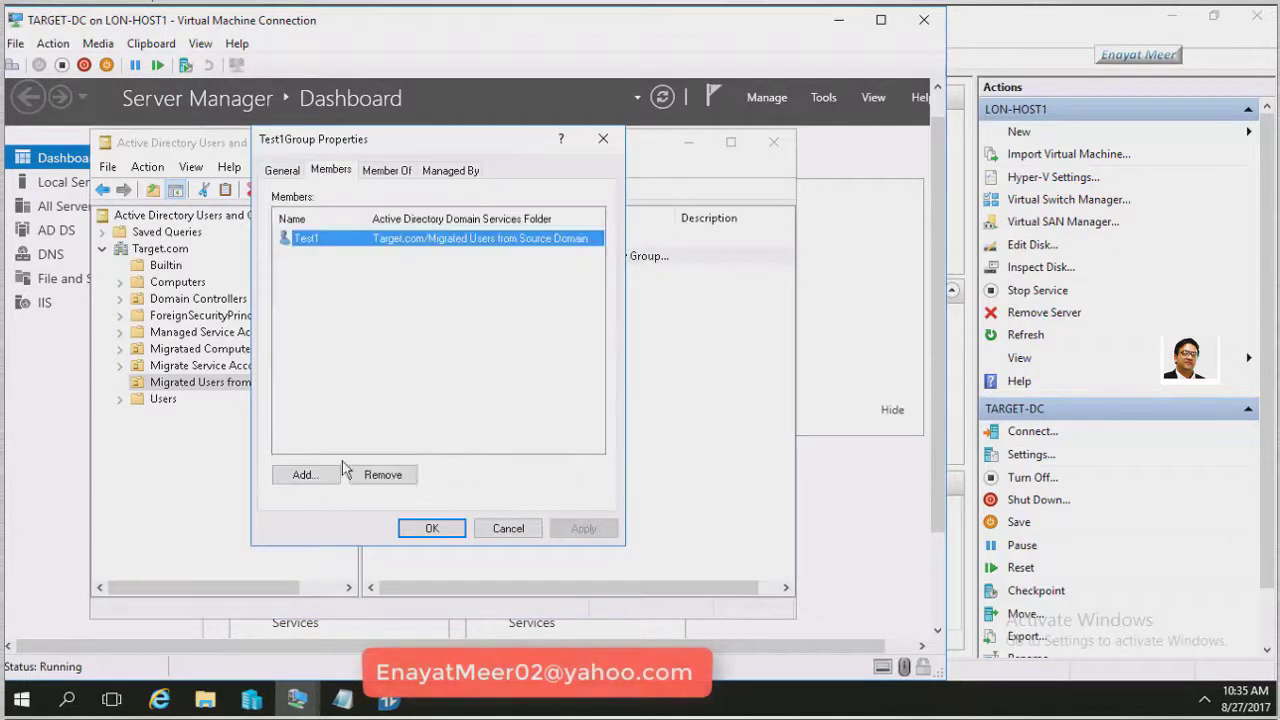
left_click(507, 529)
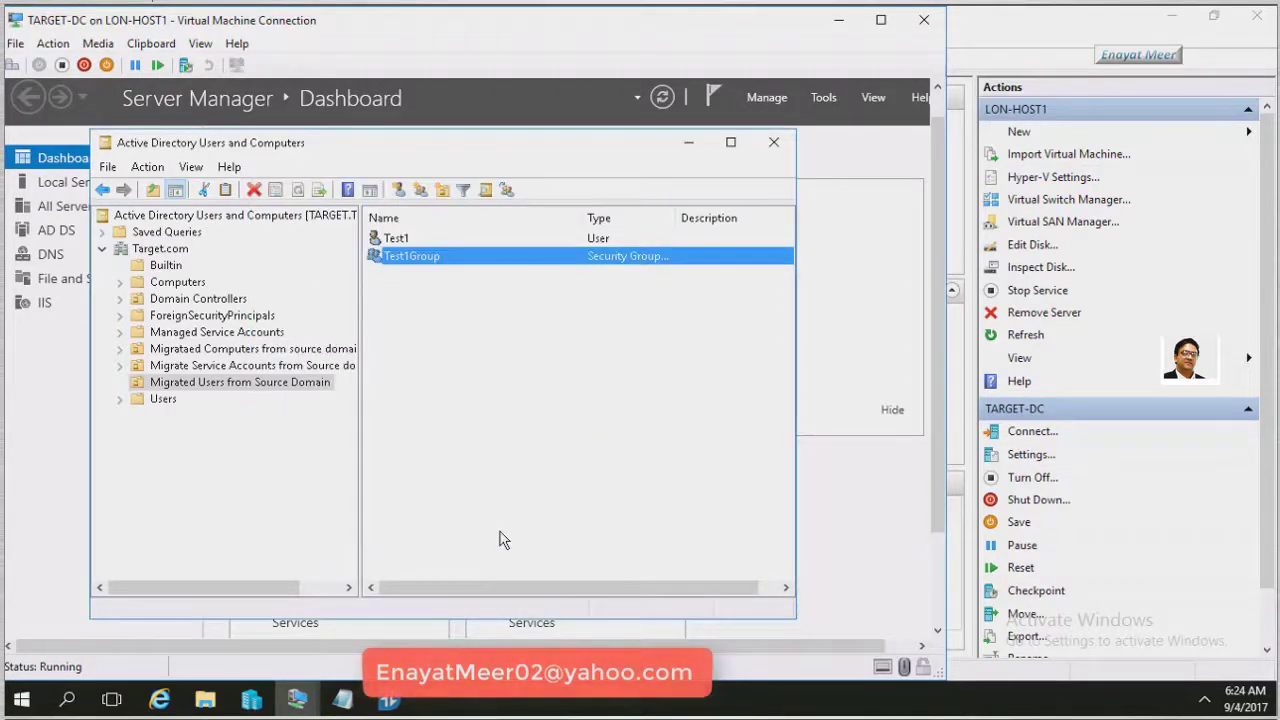
Launch Active Directory Migration Tool from Administrative Tools and bring up the root node's wizard menu
left_click(824, 98)
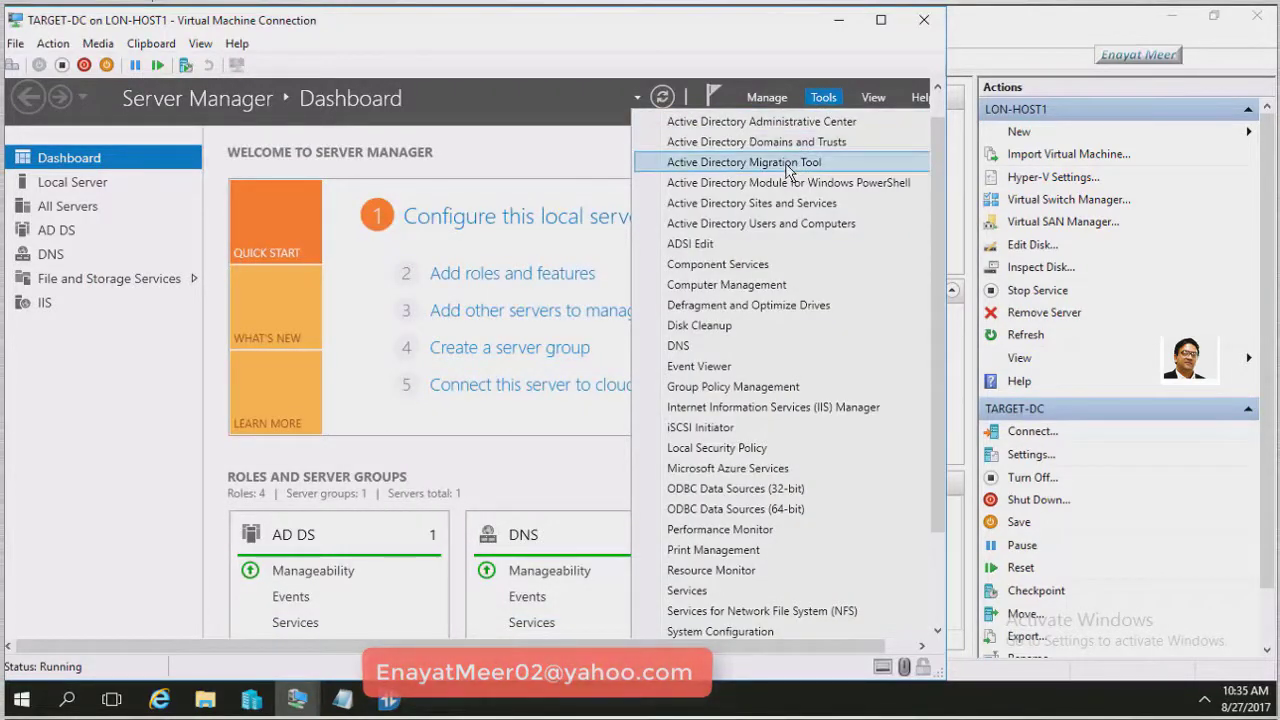
left_click(787, 172)
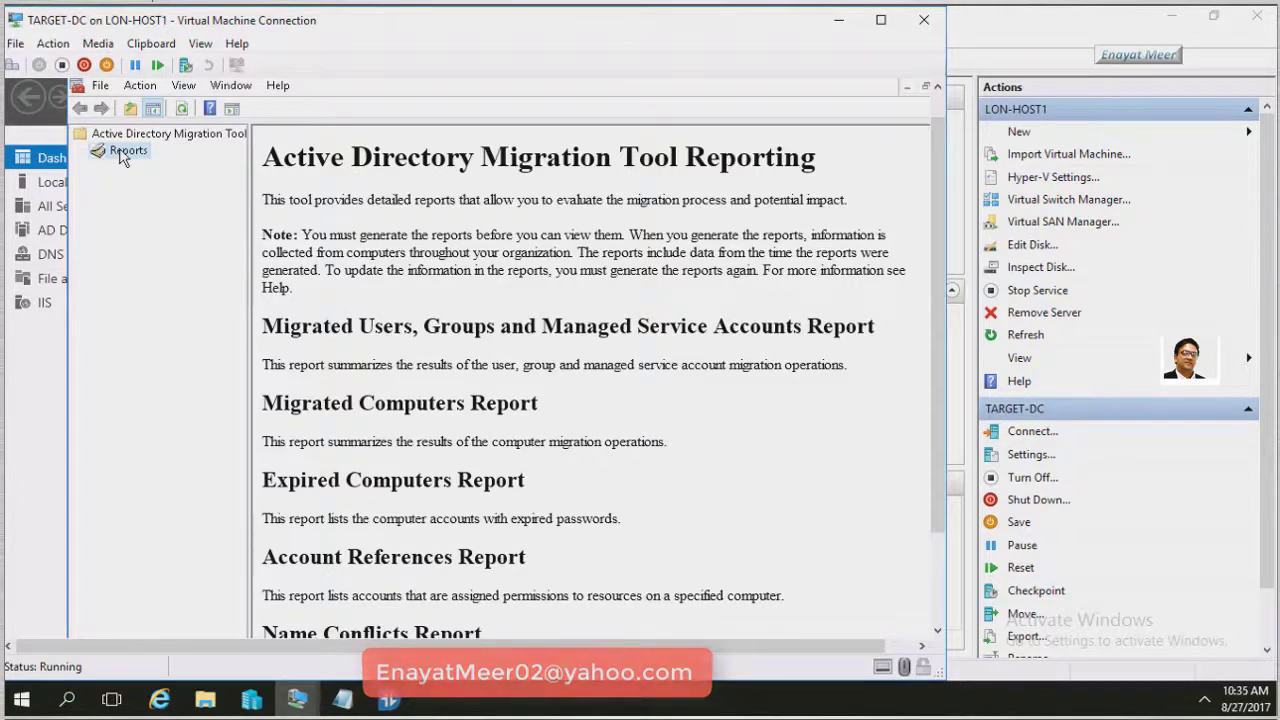
right_click(121, 159)
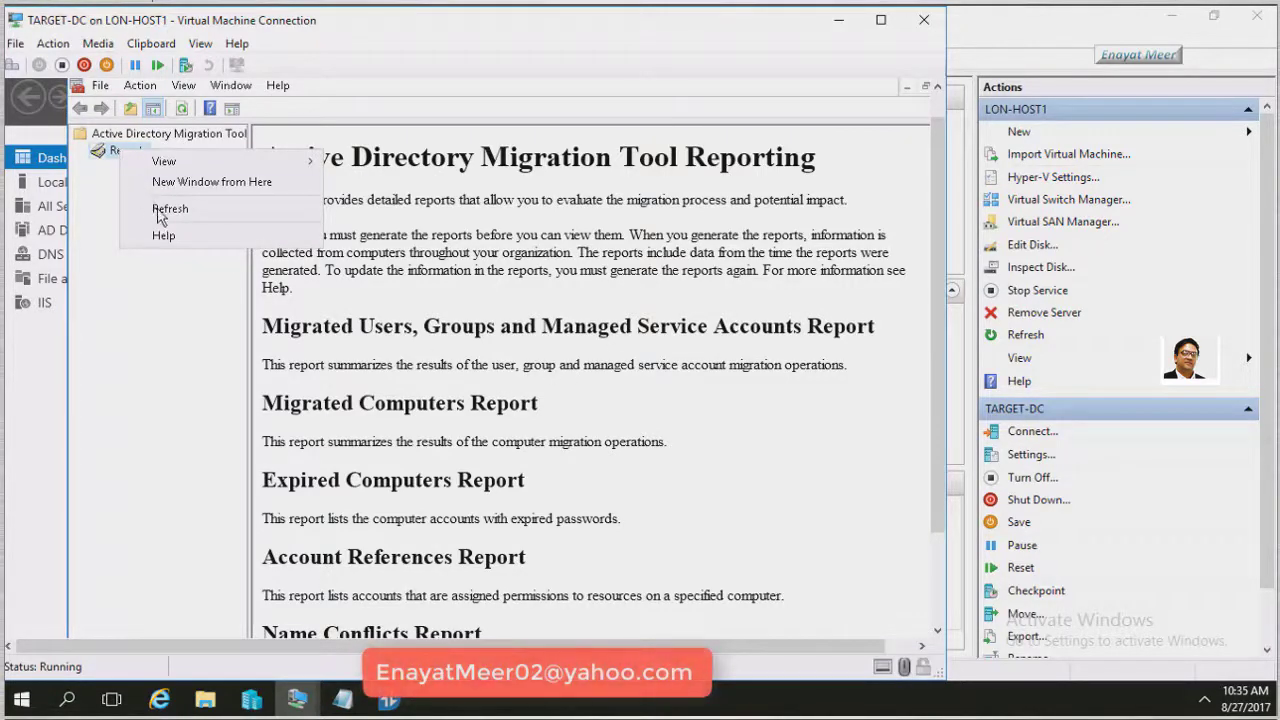
left_click(175, 135)
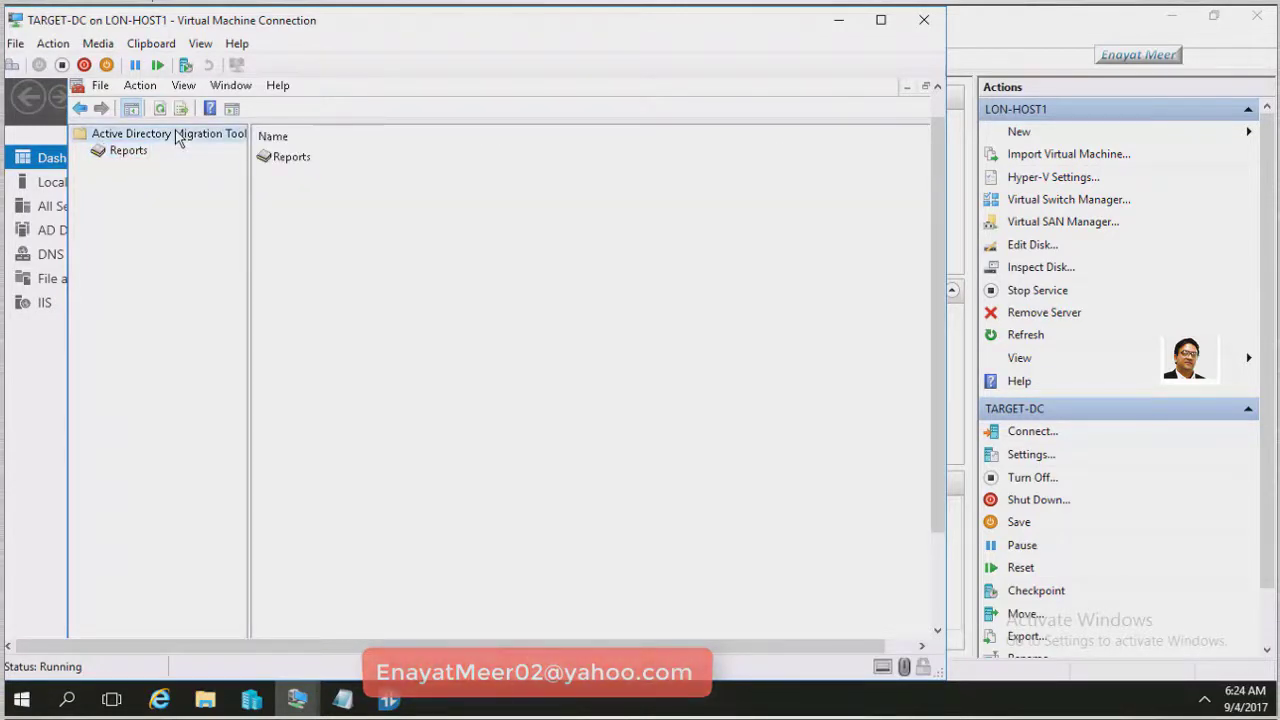
right_click(177, 137)
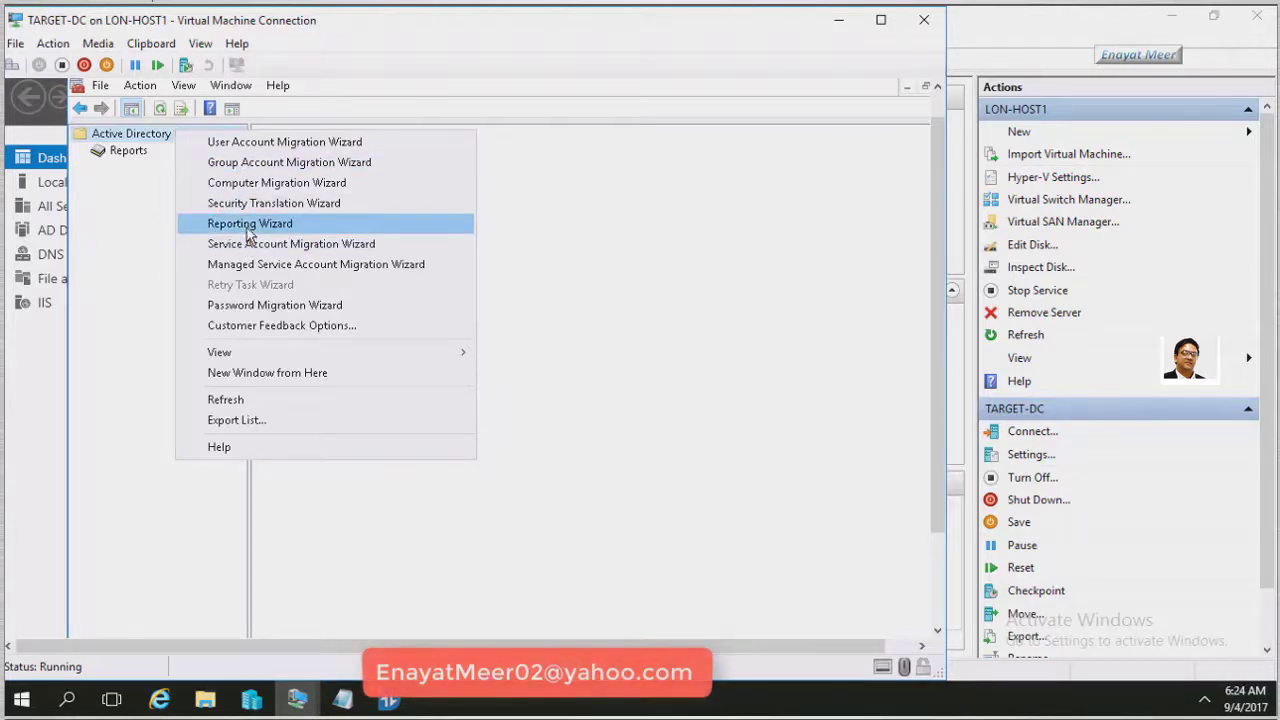
Run the Reporting Wizard and open the Migrated User, Group and Managed Service Accounts report
left_click(249, 224)
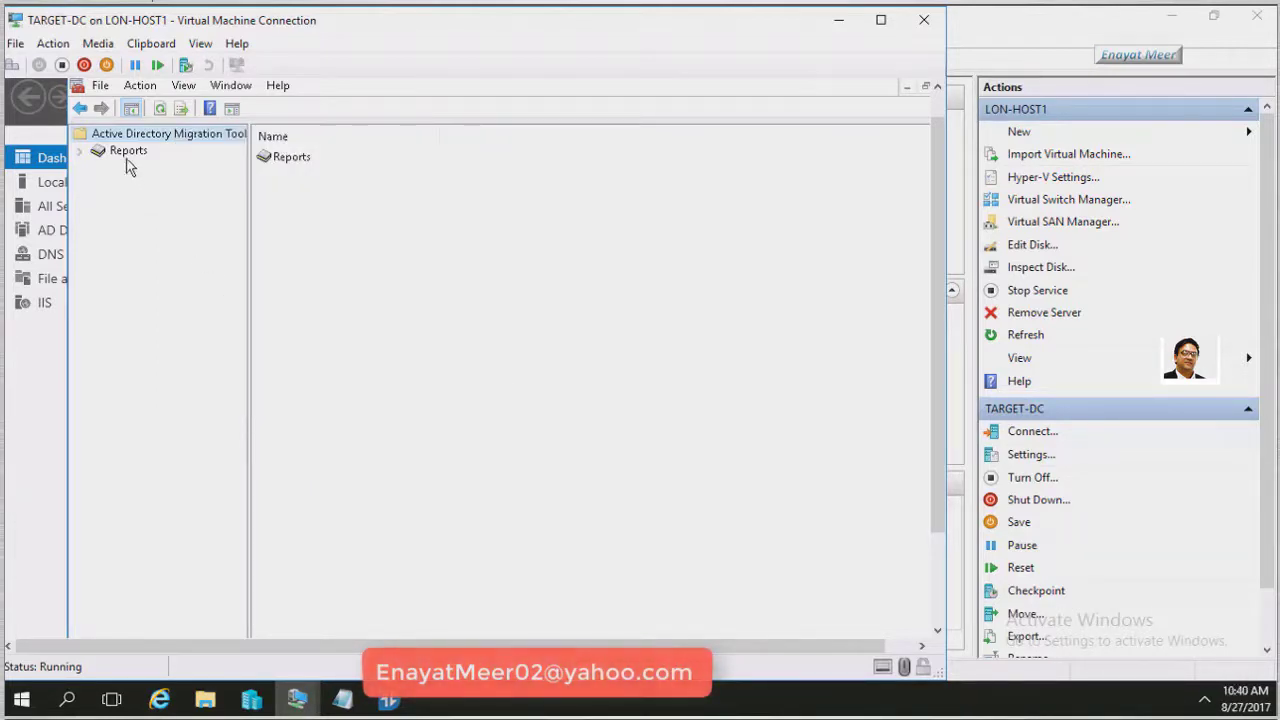
left_click(126, 152)
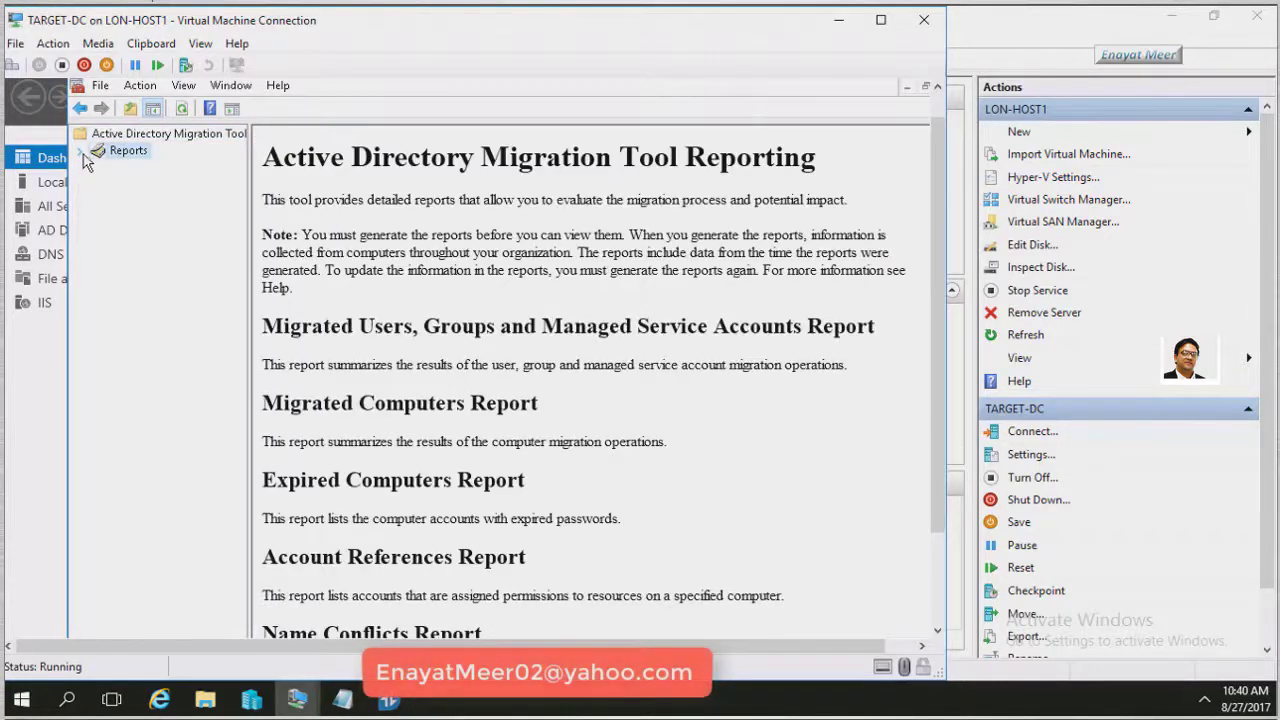
left_click(80, 151)
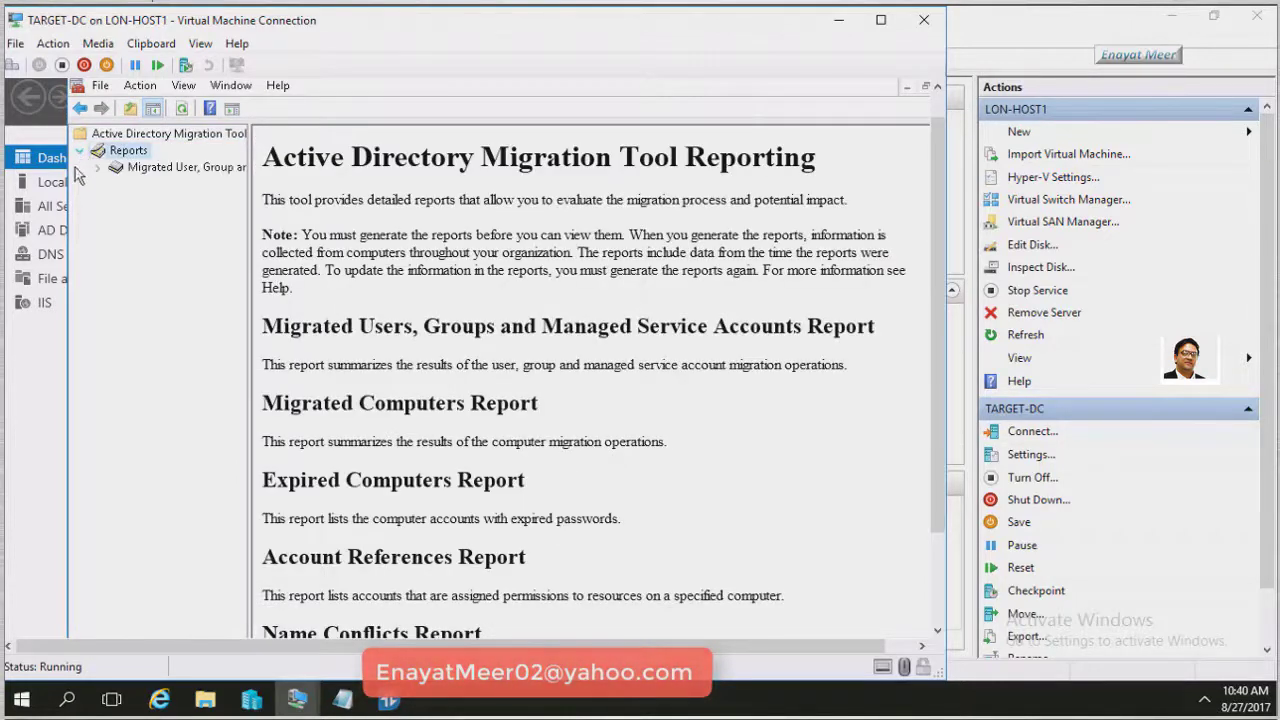
left_click(178, 170)
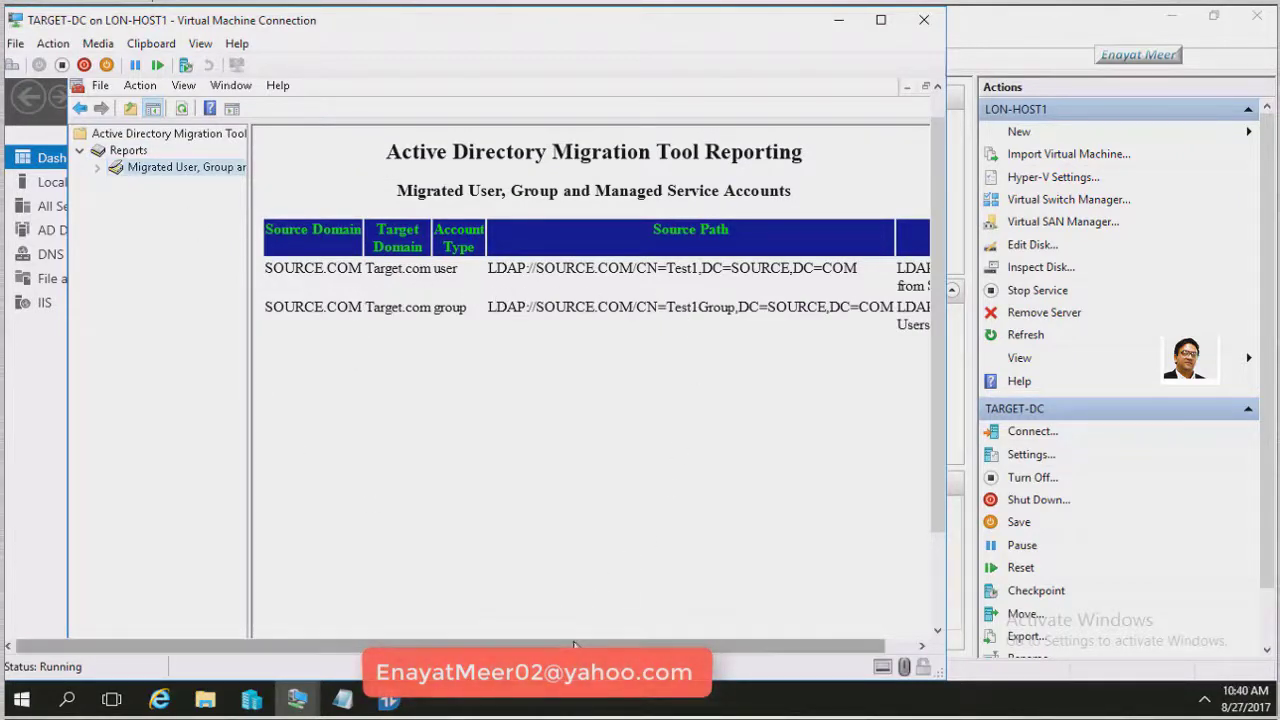
Check the Test1Group entry in the report, then return to the Reports overview
left_click_drag(560, 645, 778, 666)
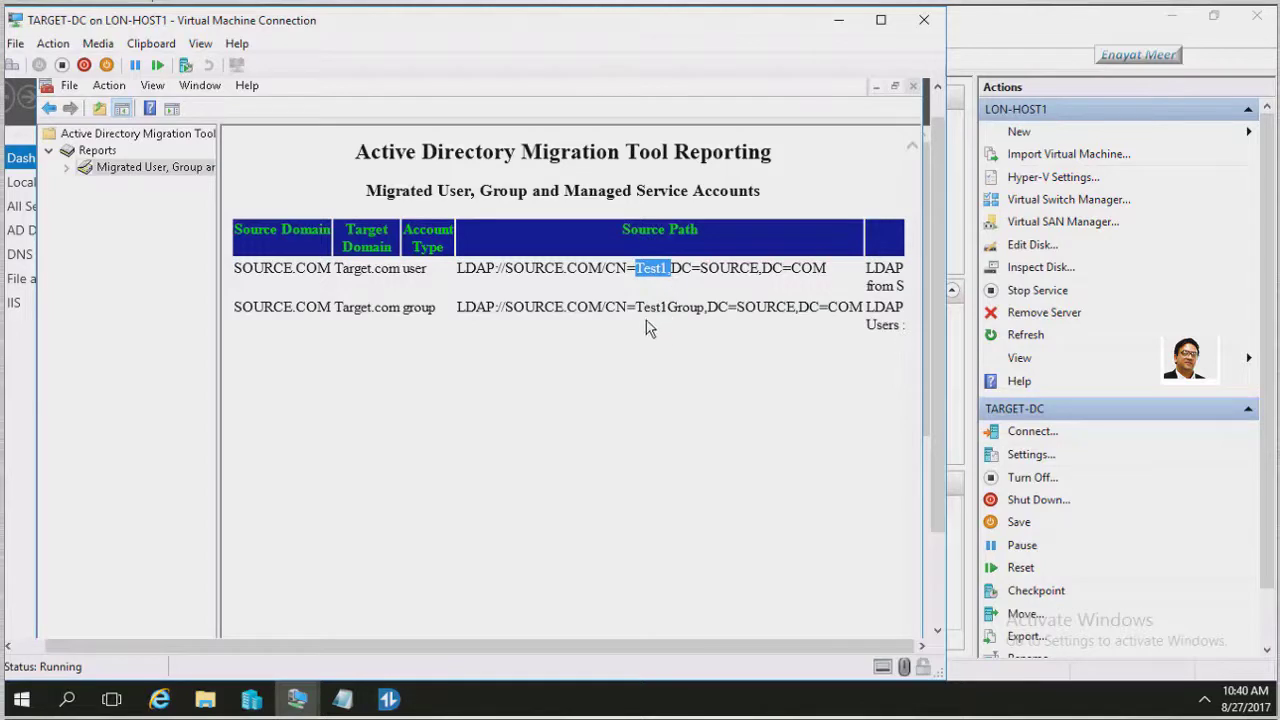
left_click_drag(673, 323, 698, 329)
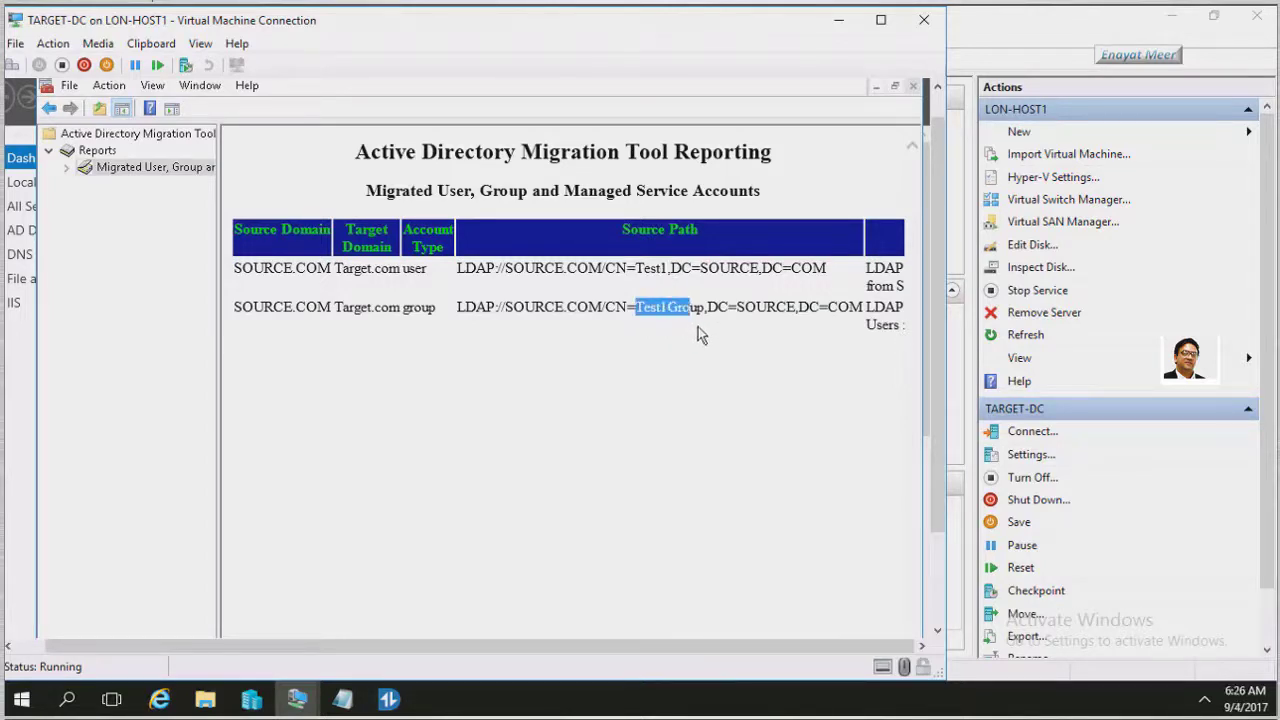
left_click(690, 447)
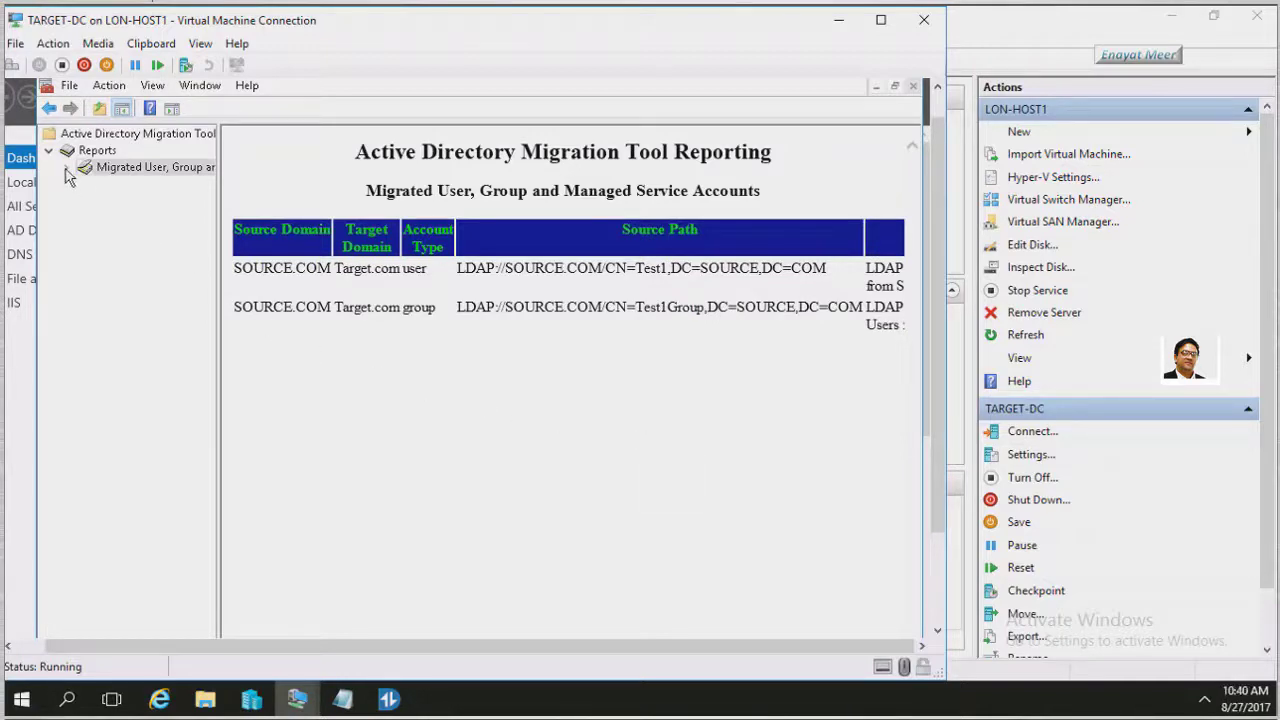
left_click(70, 170)
left_click(90, 151)
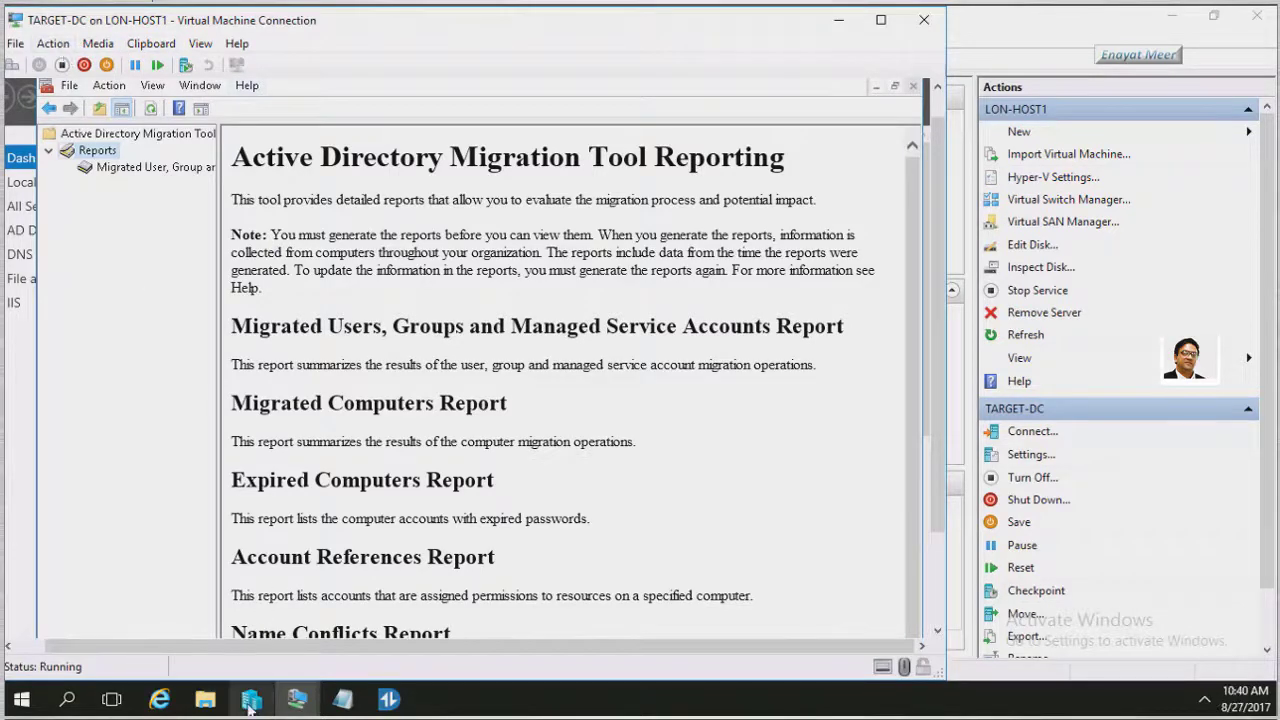
Connect to SOURCE-DC and list the SOURCE.COM Users container in ADUC
left_click(251, 700)
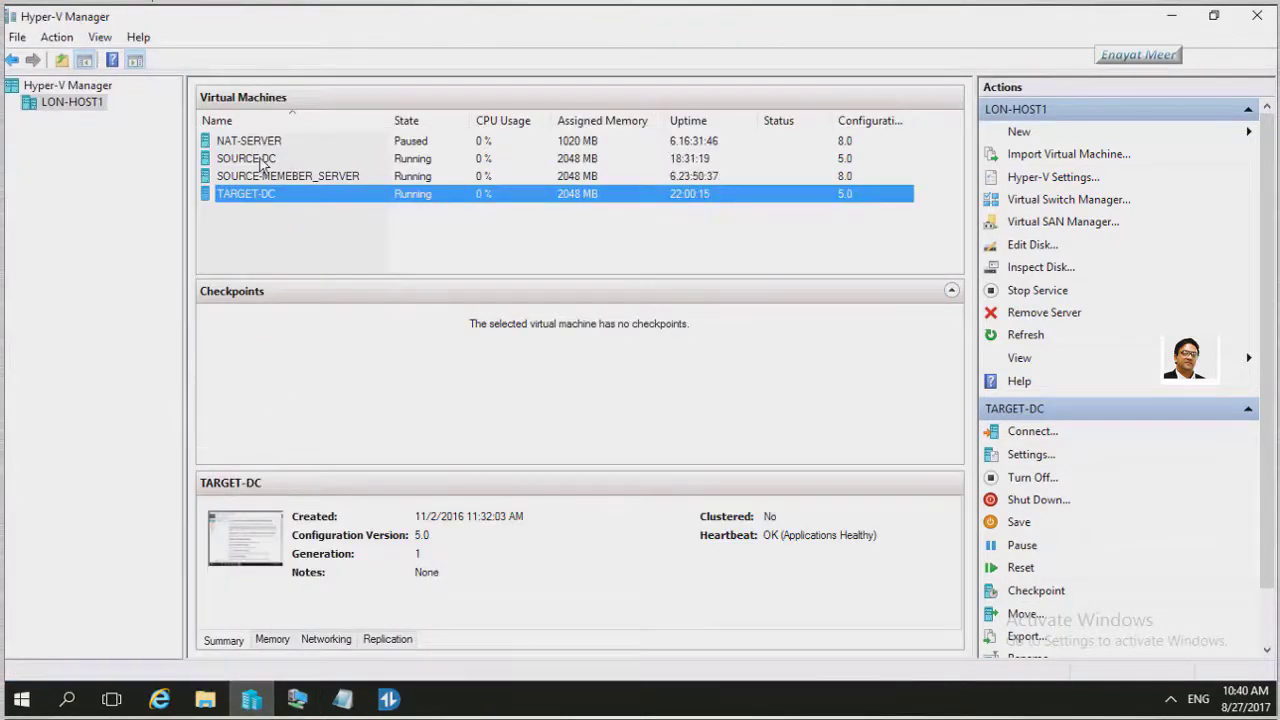
left_click(260, 161)
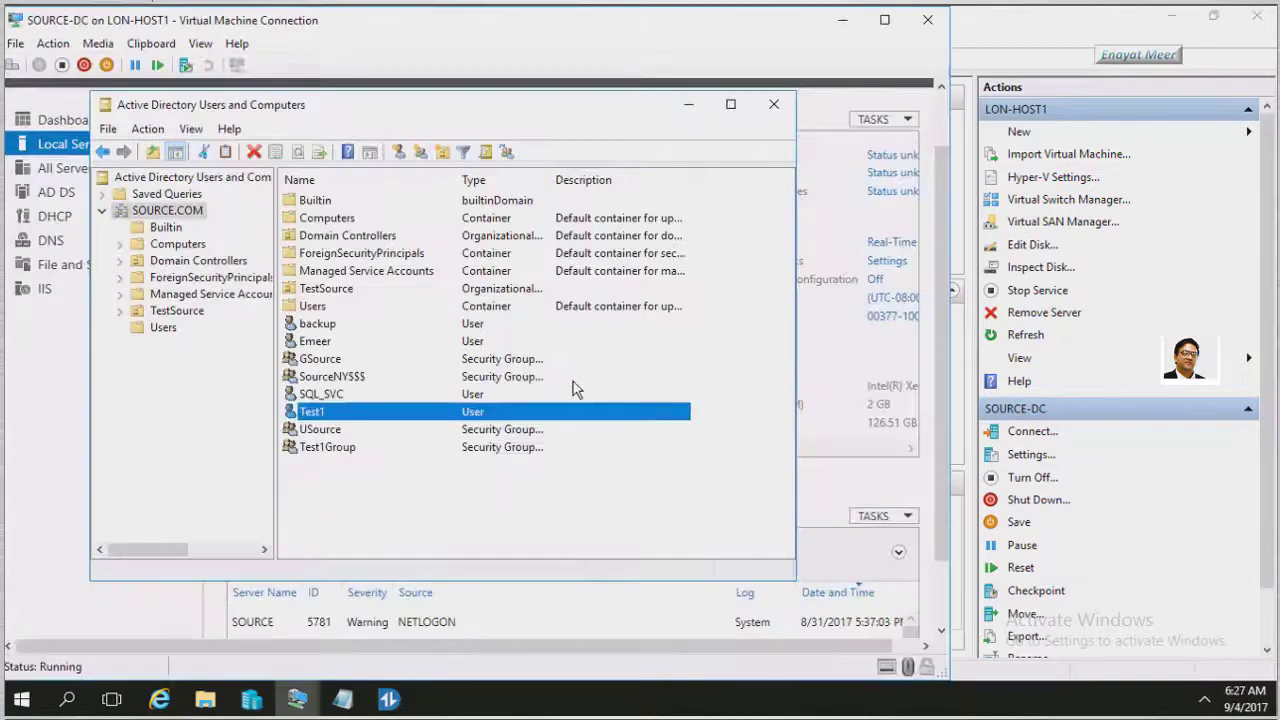
left_click(164, 329)
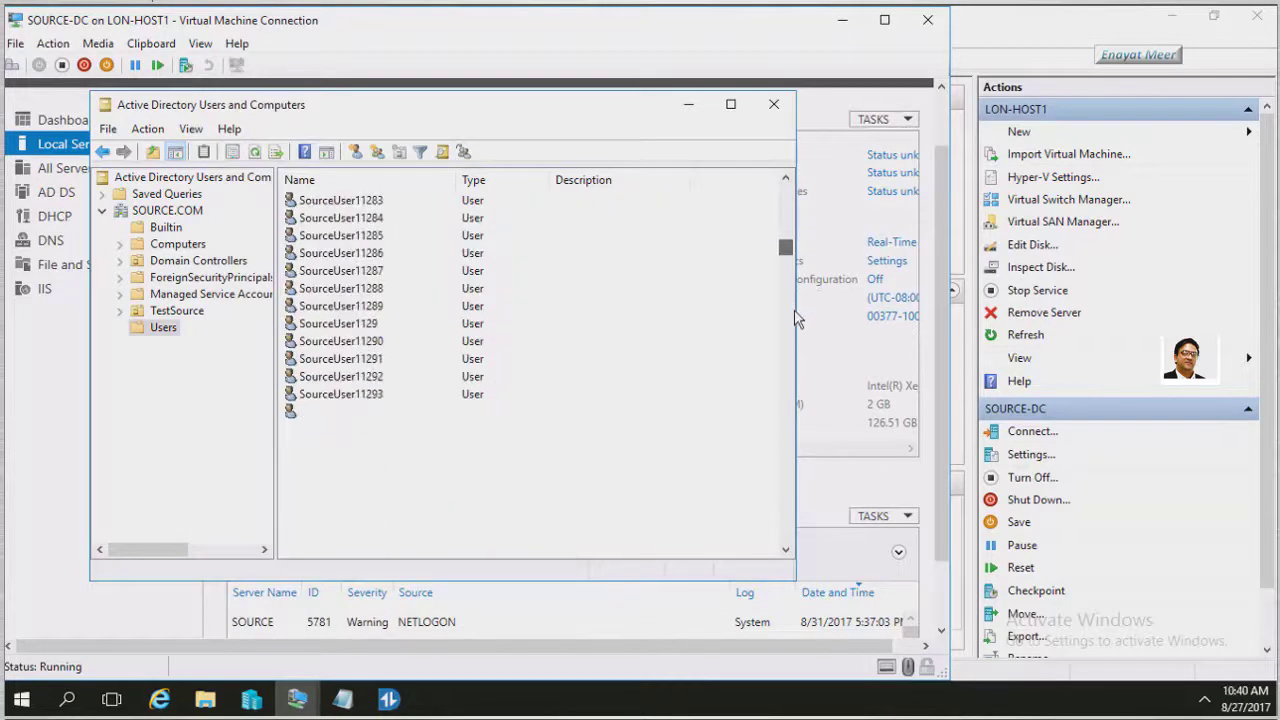
left_click_drag(791, 255, 788, 573)
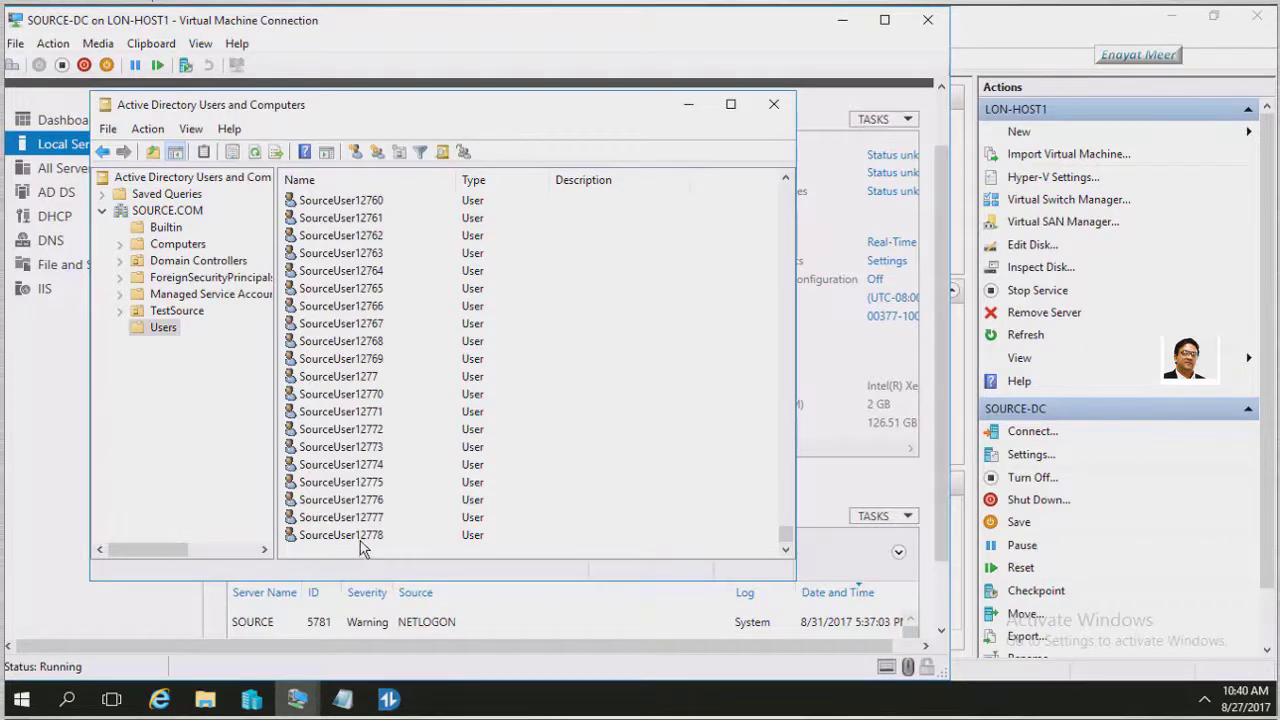
Review SourceUser12778's group memberships in its Member Of tab
left_click(371, 537)
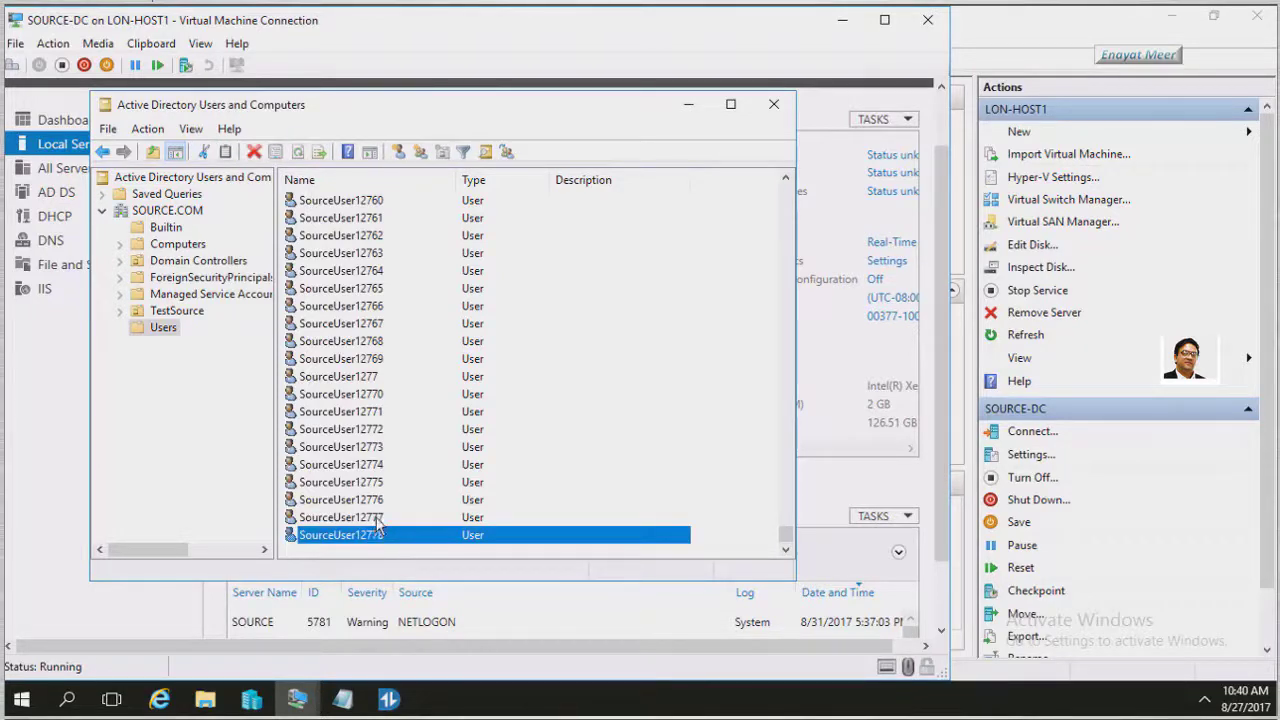
right_click(371, 537)
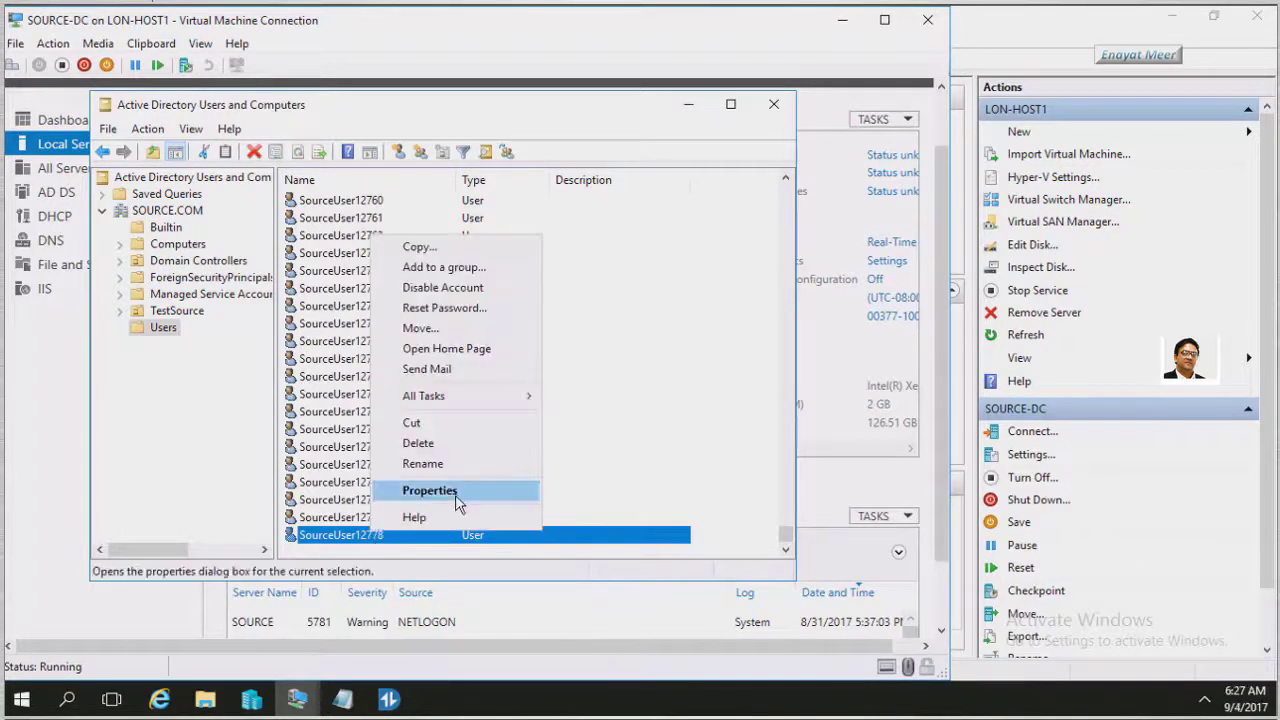
left_click(456, 497)
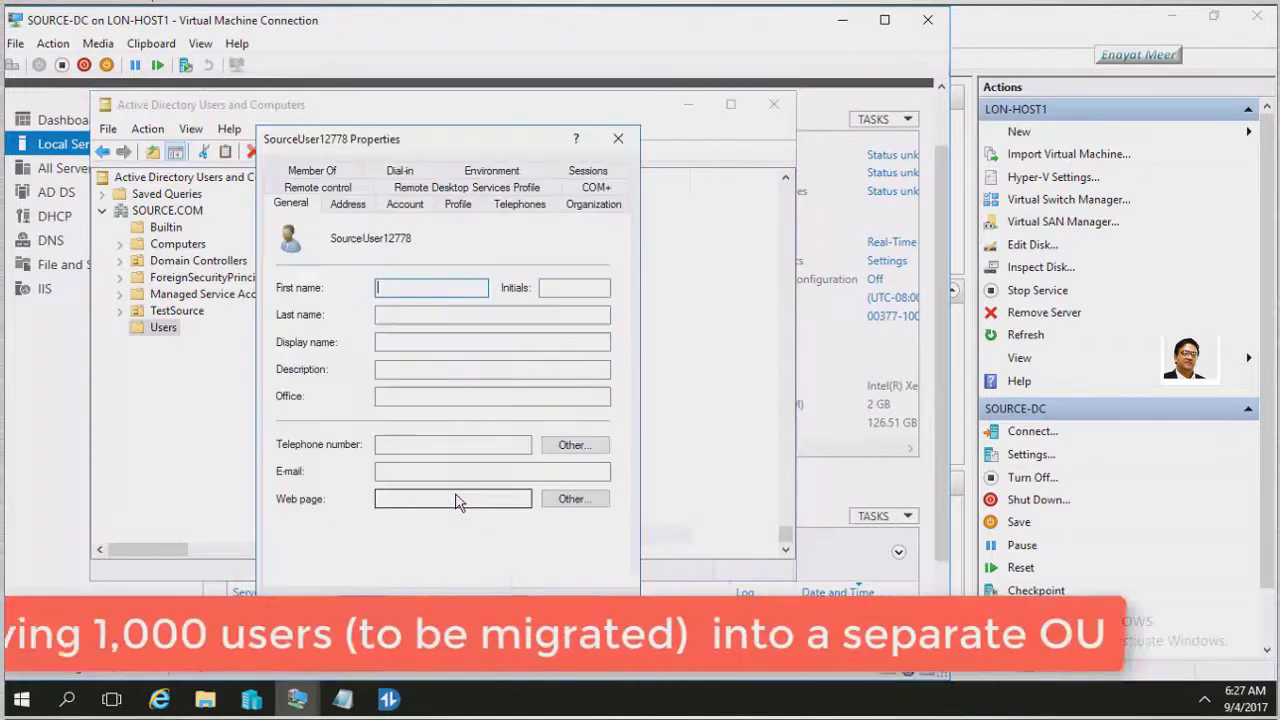
left_click(310, 171)
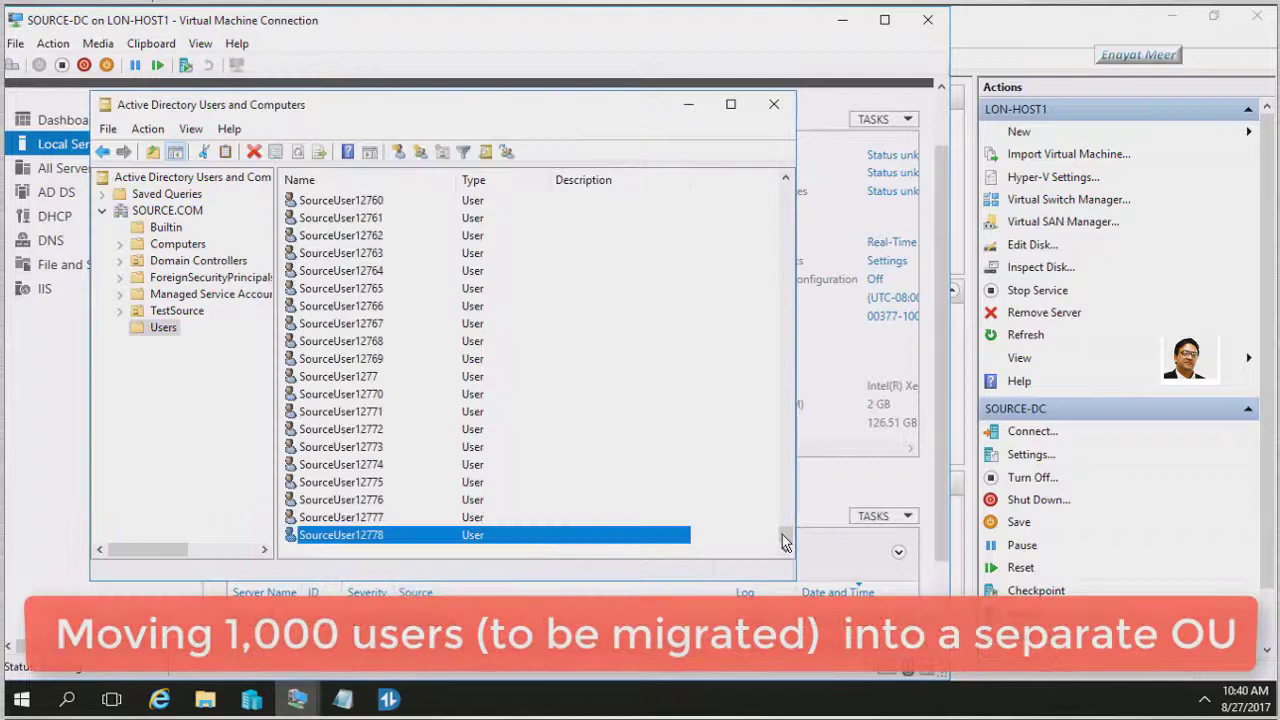
scroll(790, 445, "up", 2)
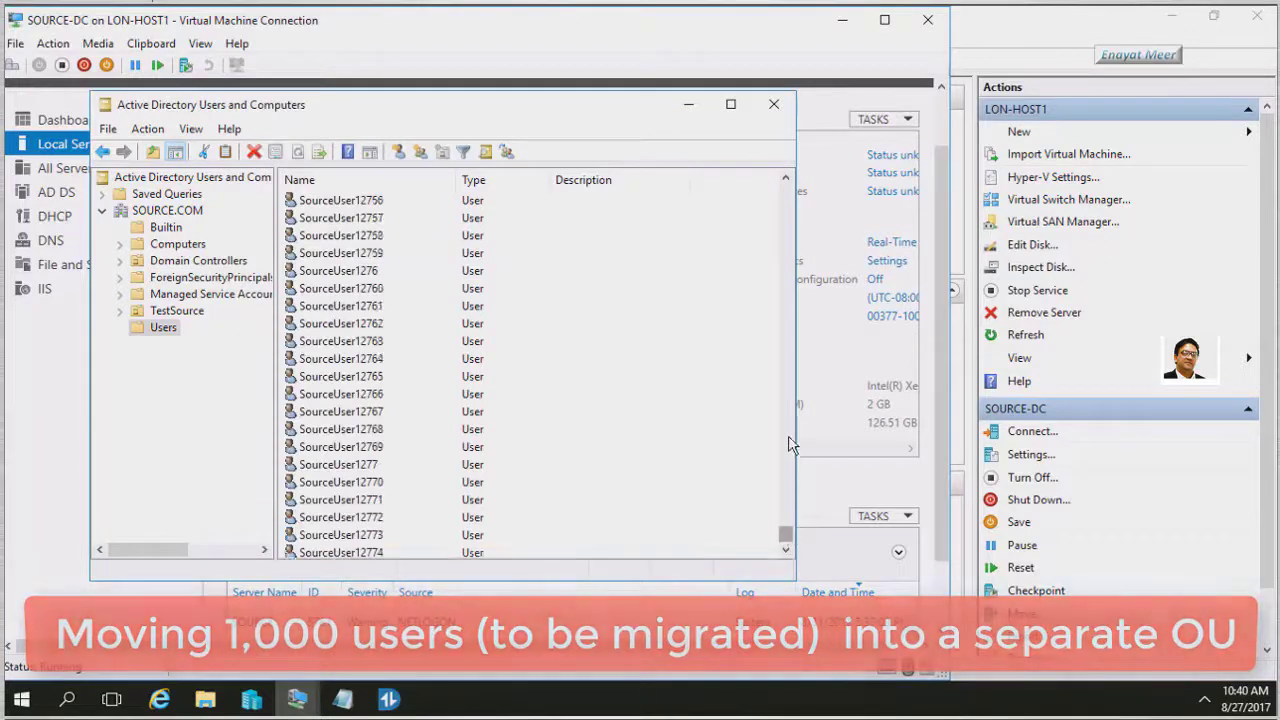
View SourceUser11269's properties, close them, and select SourceUser11280
left_click_drag(790, 445, 786, 248)
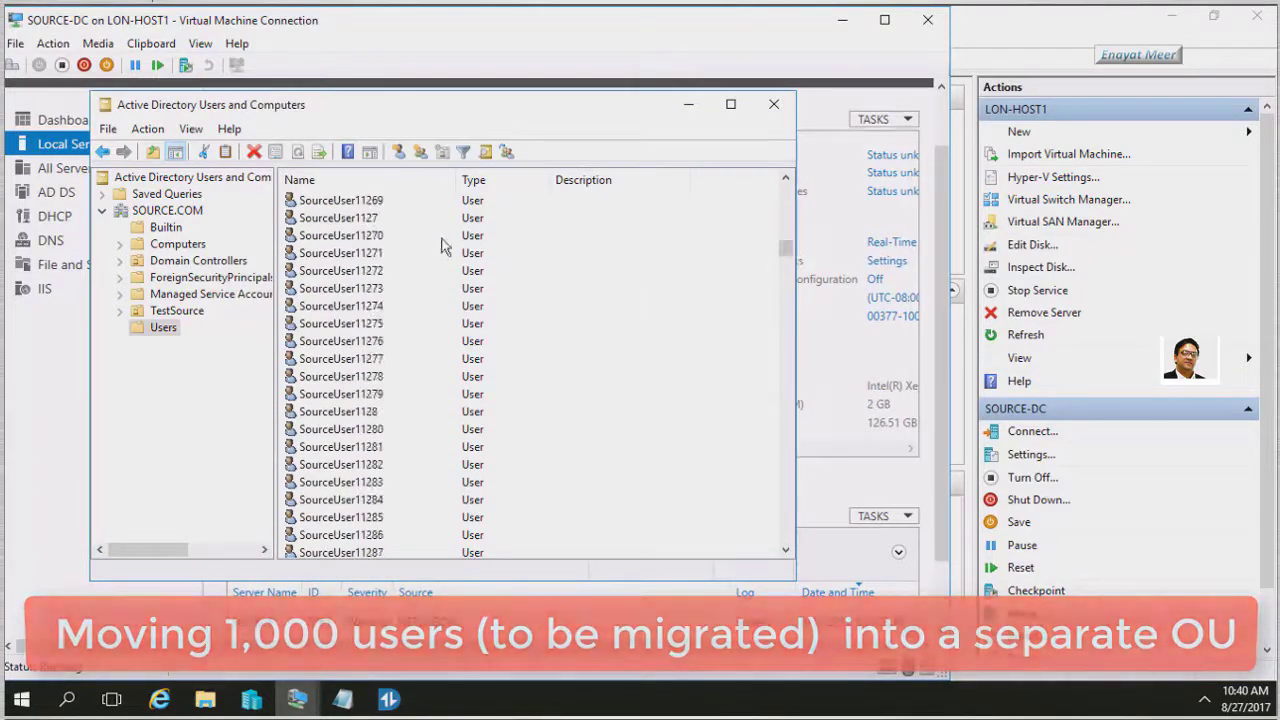
left_click(368, 203)
right_click(368, 203)
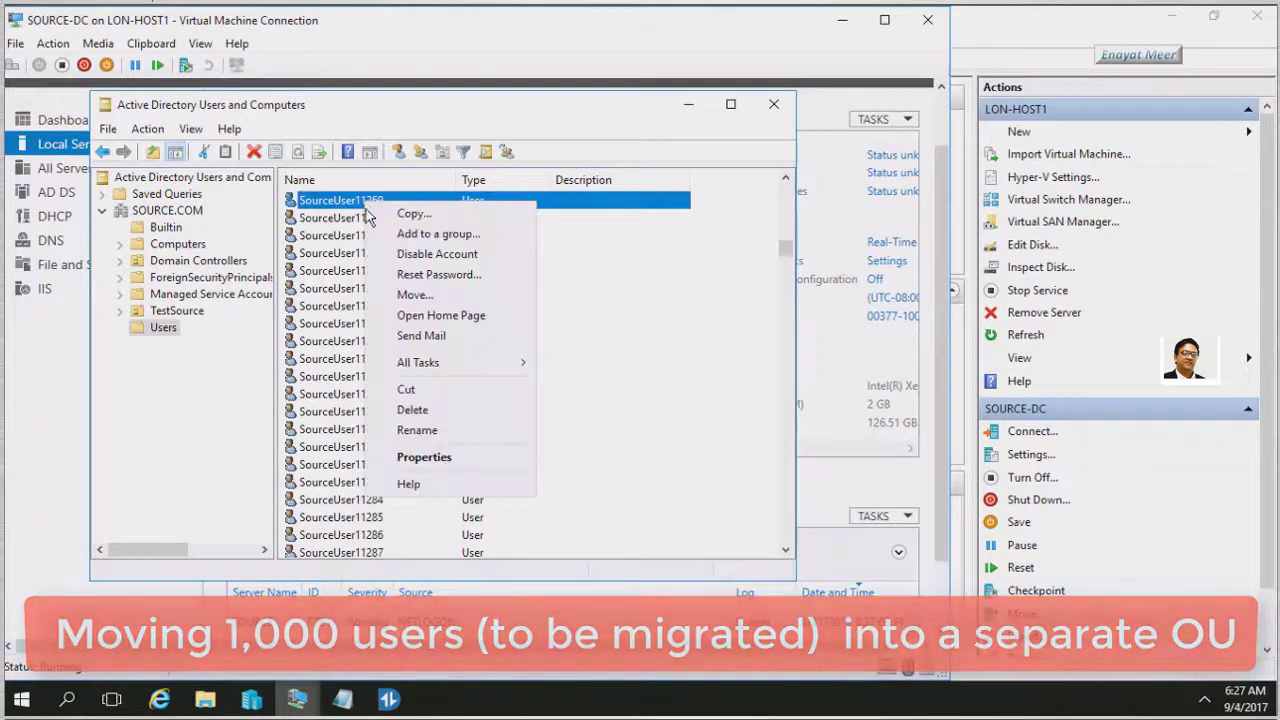
left_click(418, 456)
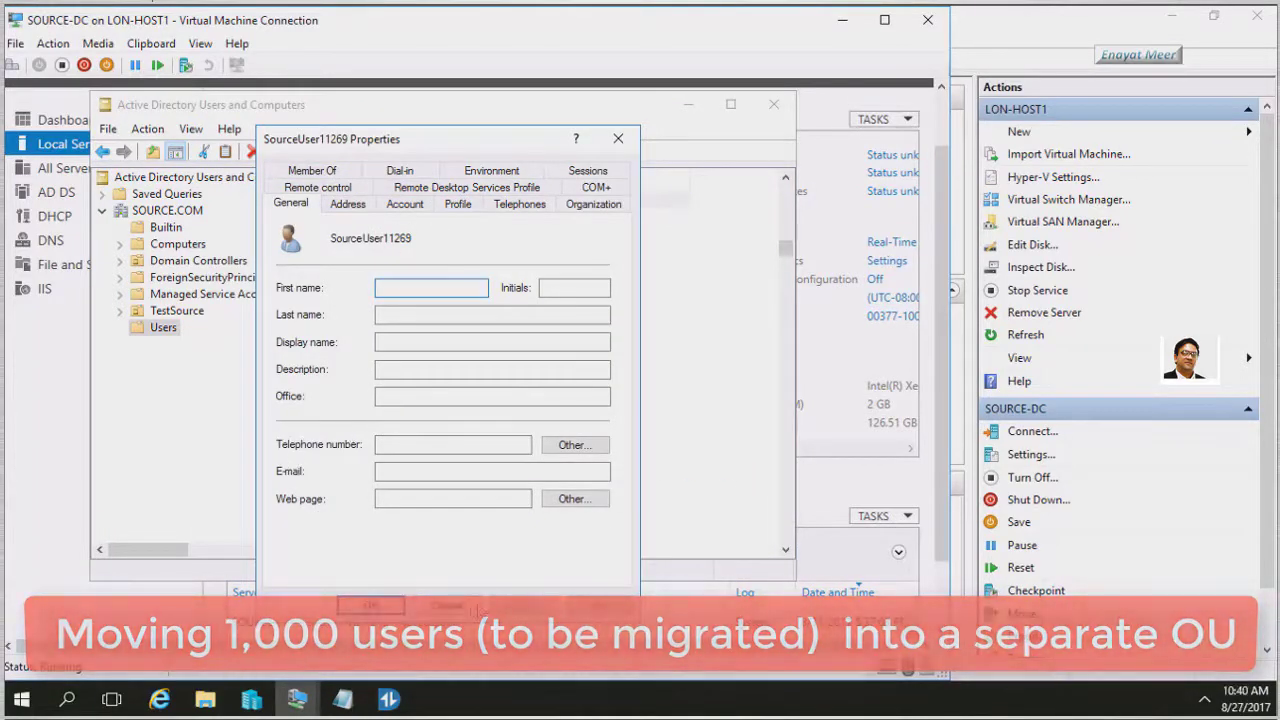
left_click(478, 606)
left_click(615, 443)
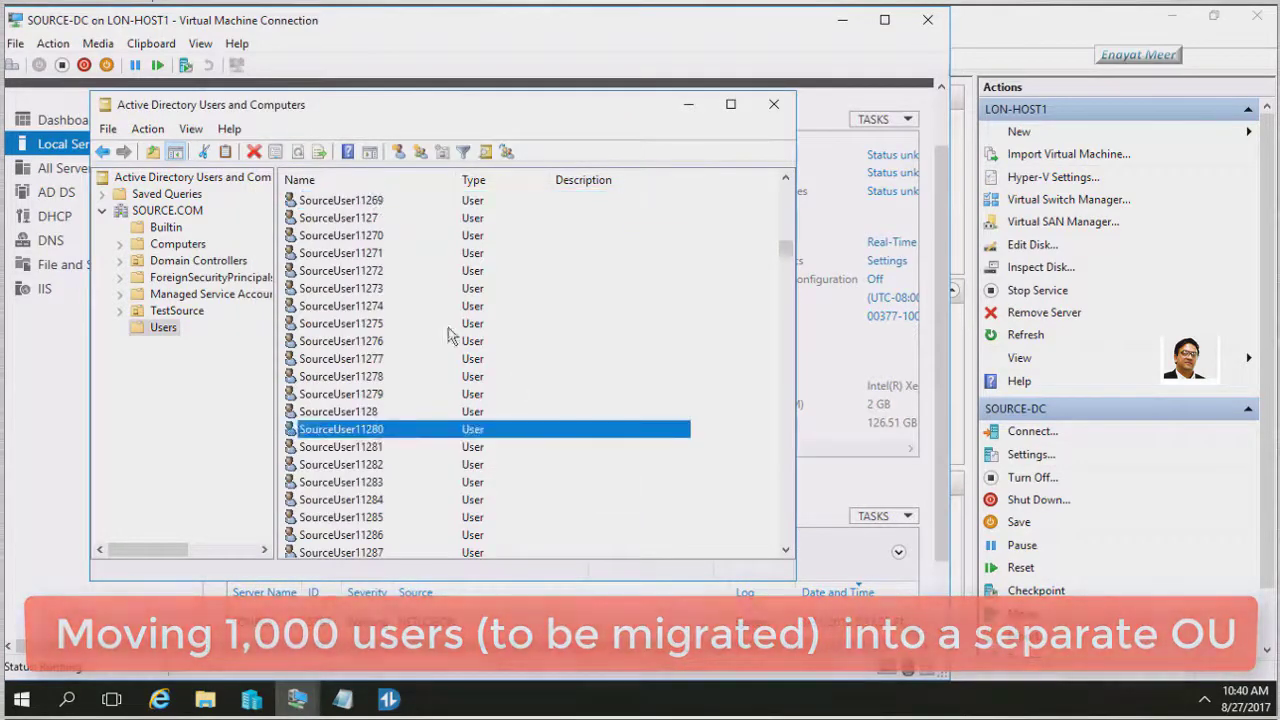
Select the SourceUser accounts in the Users list, through SourceUser11461–SourceUser11465
left_click(350, 220)
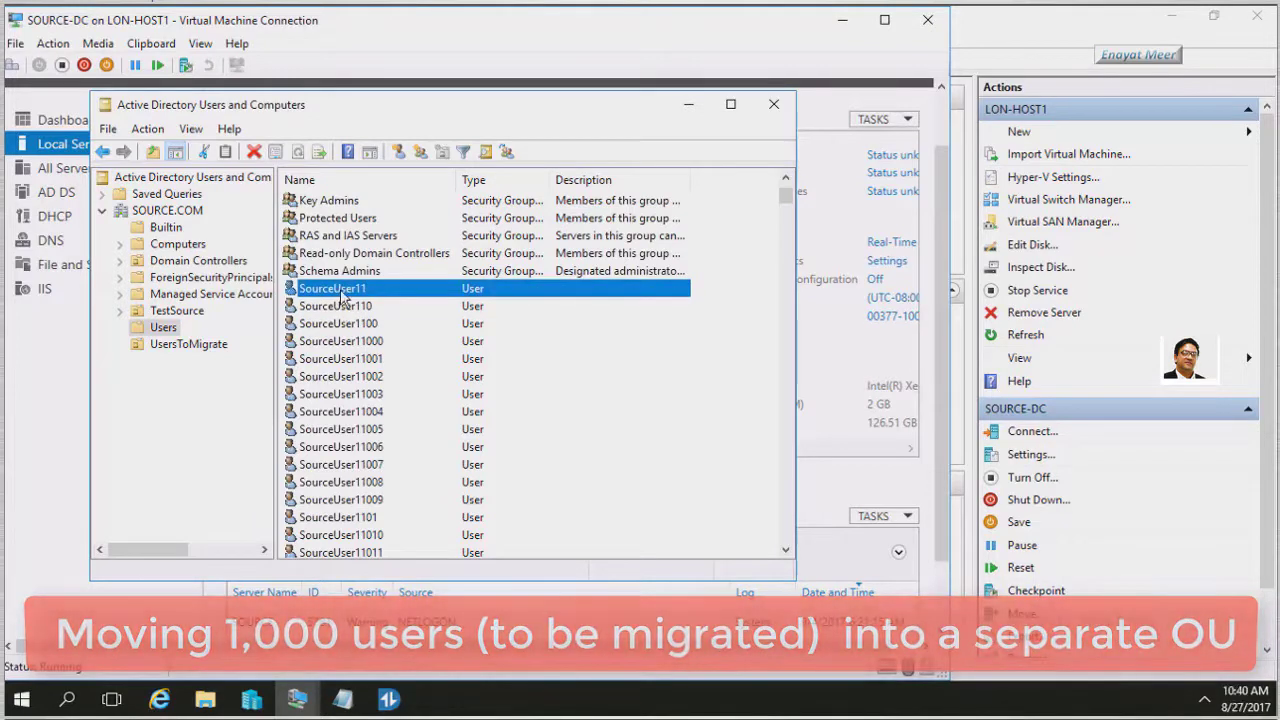
scroll(360, 340, "down", 8)
scroll(360, 340, "down", 20)
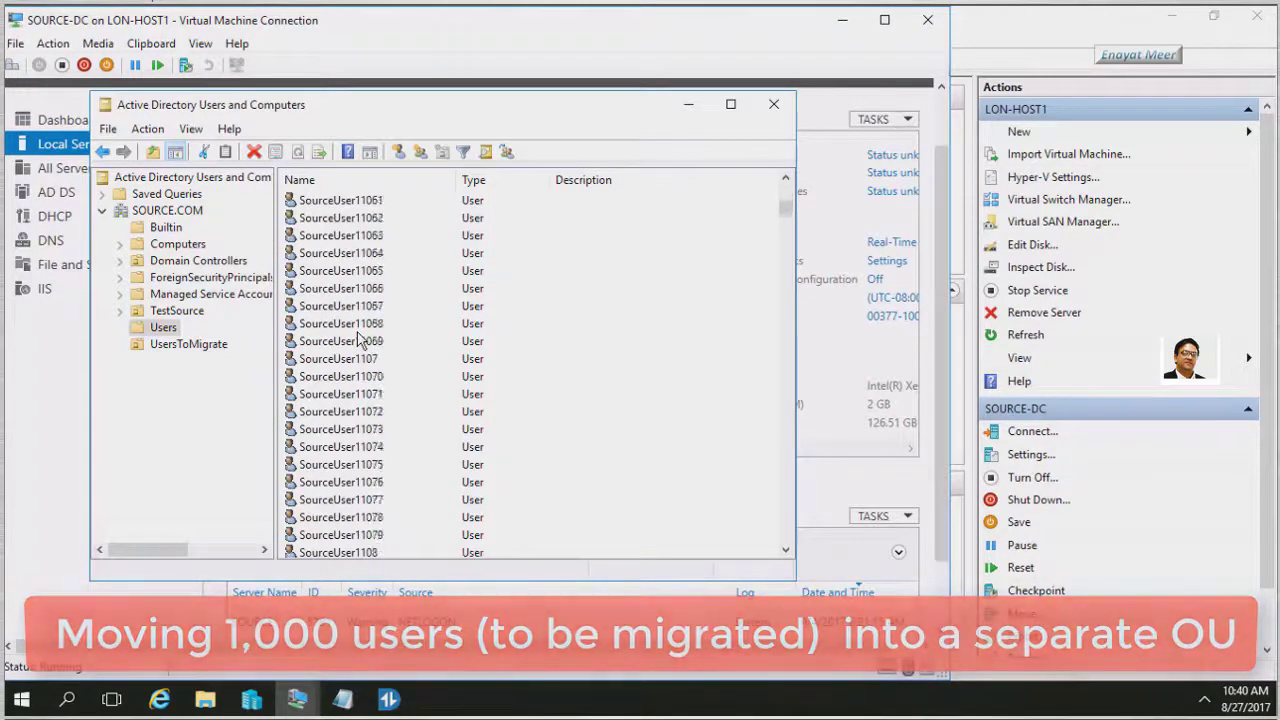
scroll(360, 340, "down", 20)
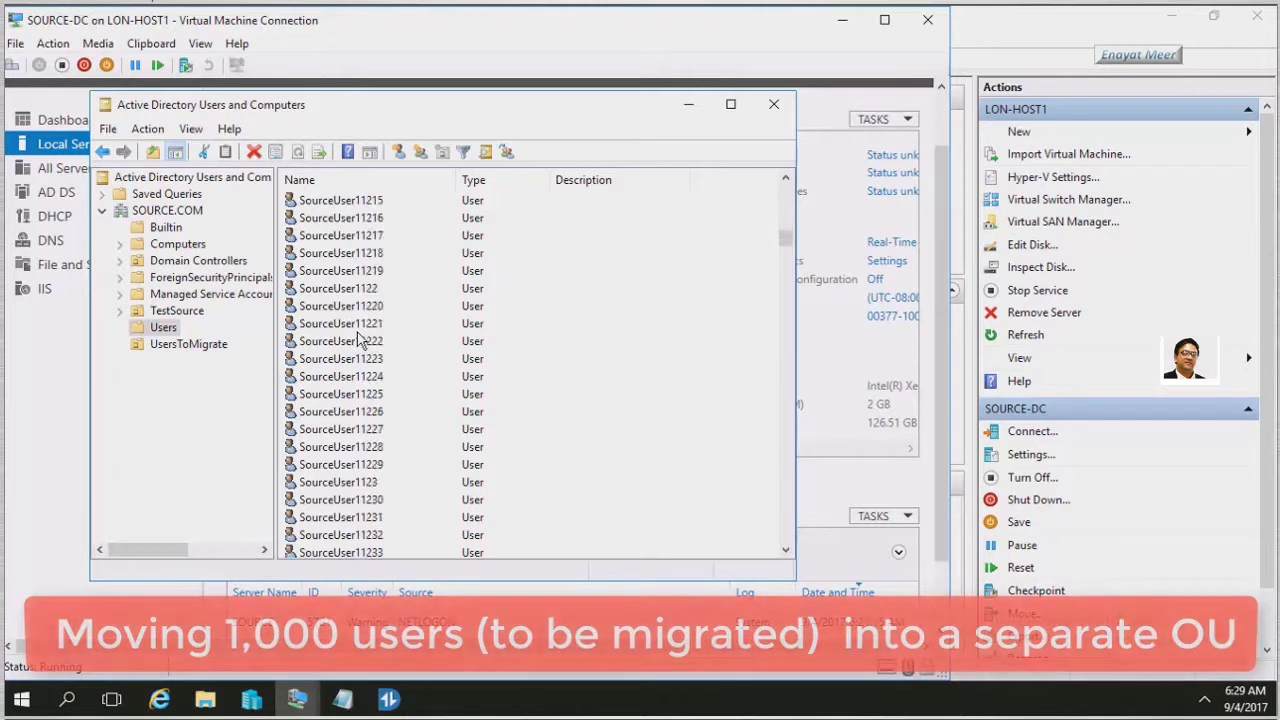
scroll(360, 340, "down", 10)
scroll(360, 340, "down", 20)
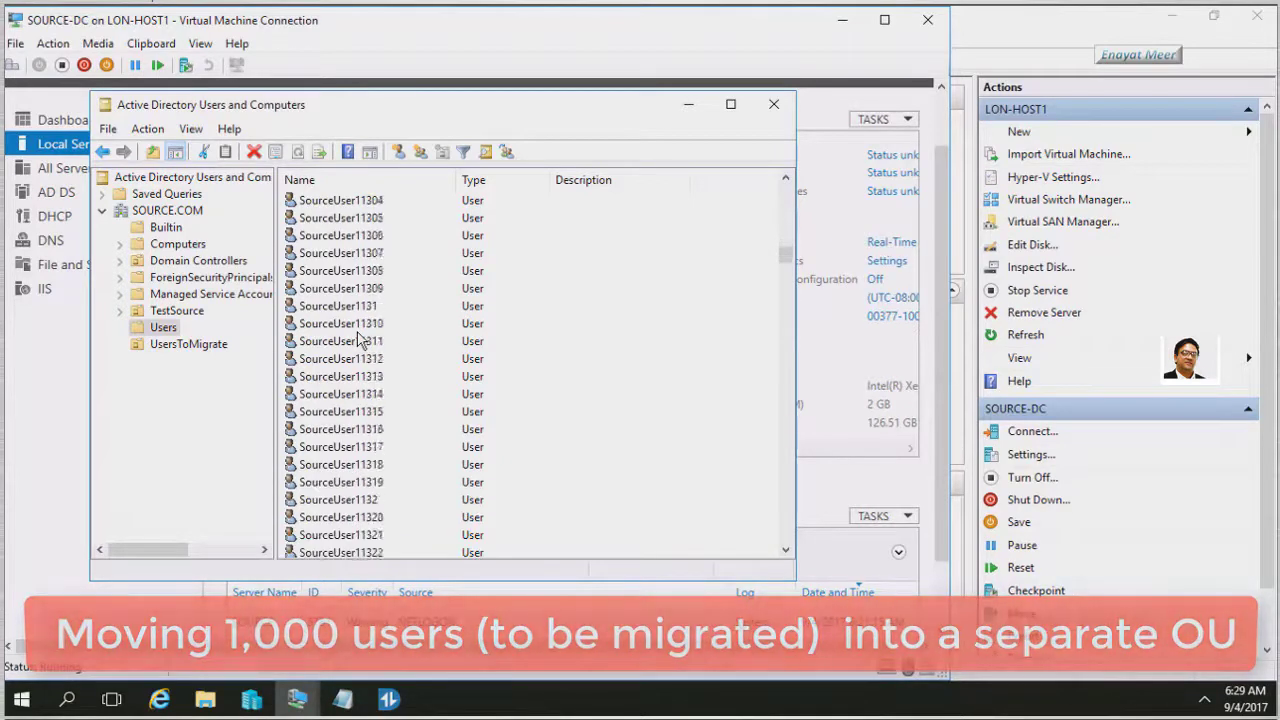
scroll(360, 340, "down", 19)
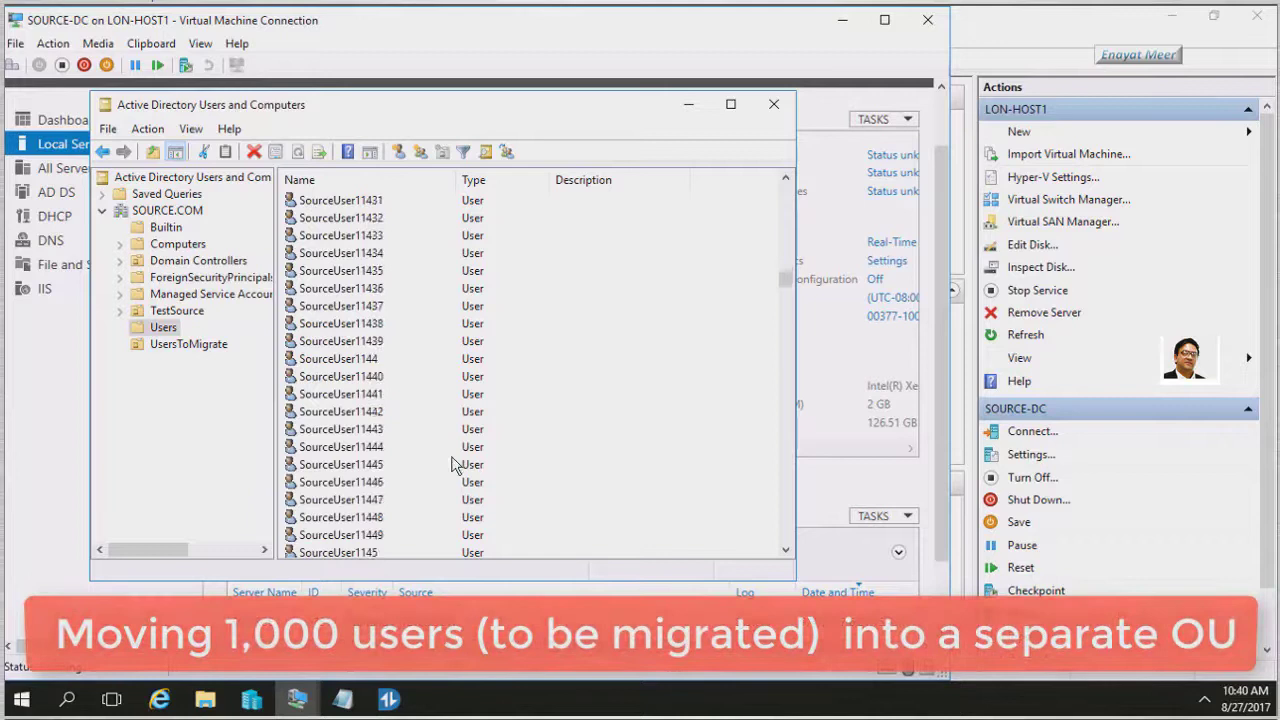
scroll(457, 463, "down", 13)
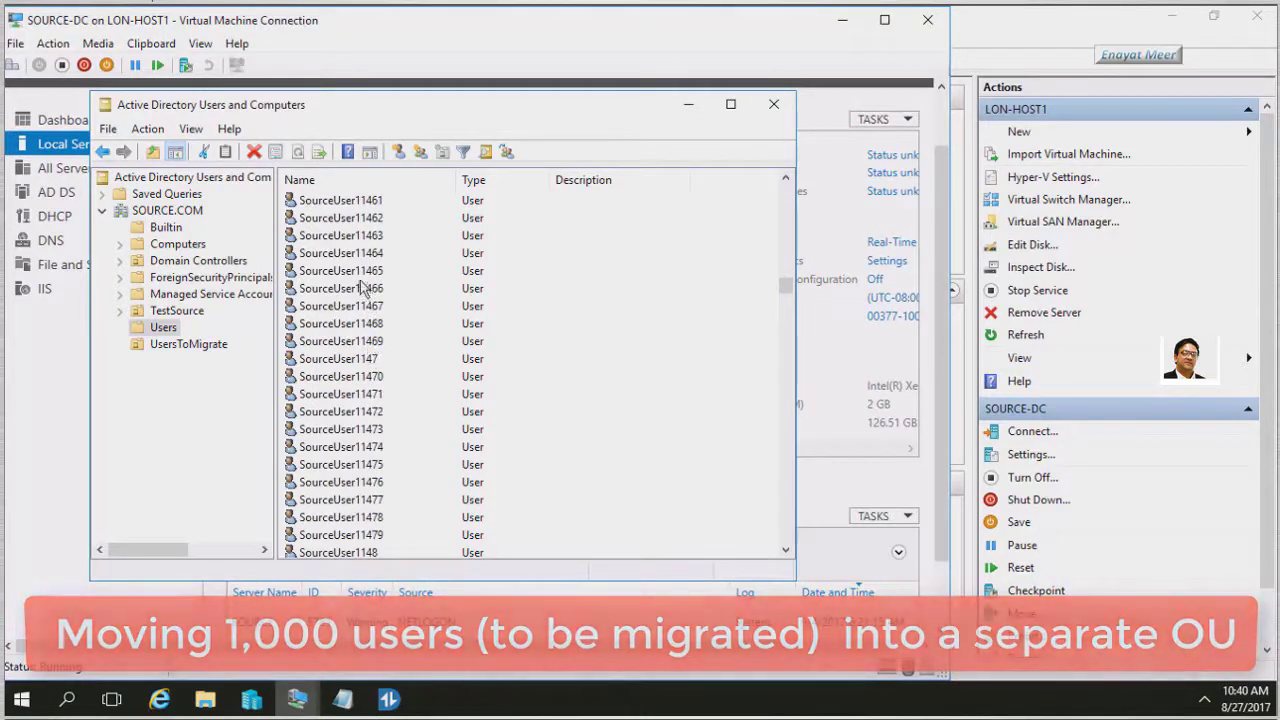
left_click(340, 200)
left_click(340, 270, "shift")
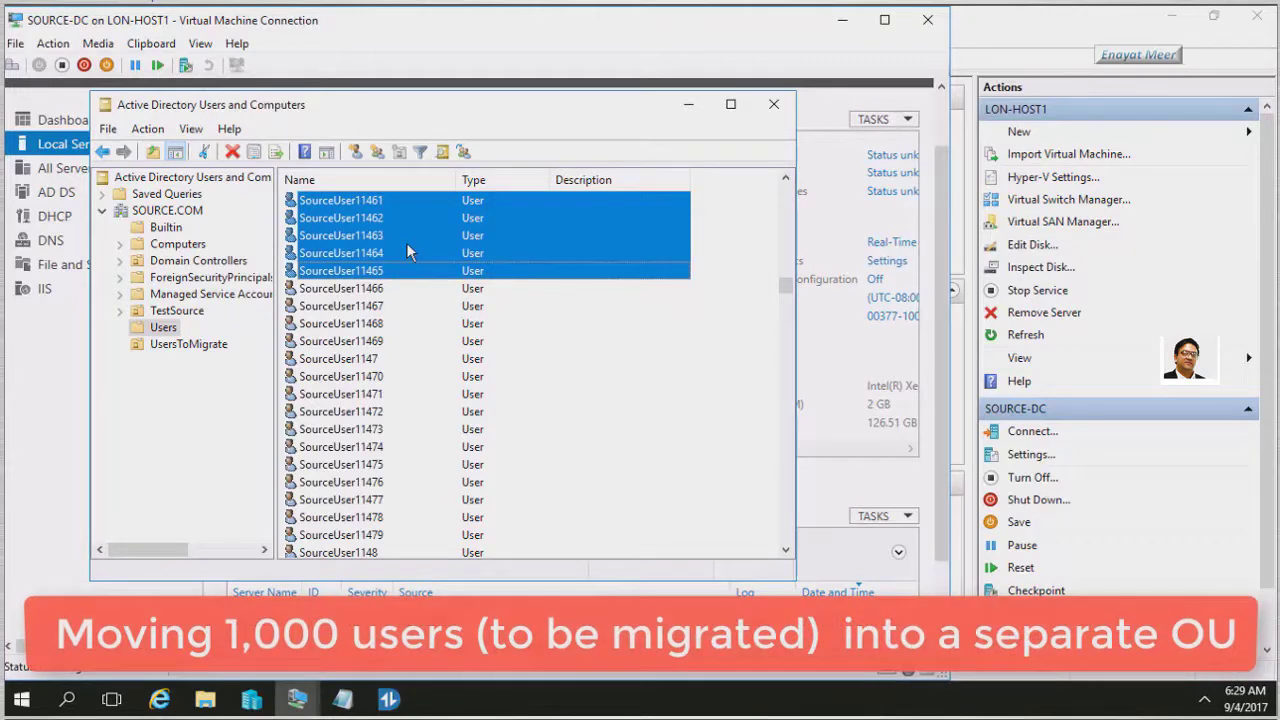
Move the selected users into the UsersToMigrate OU
right_click(406, 252)
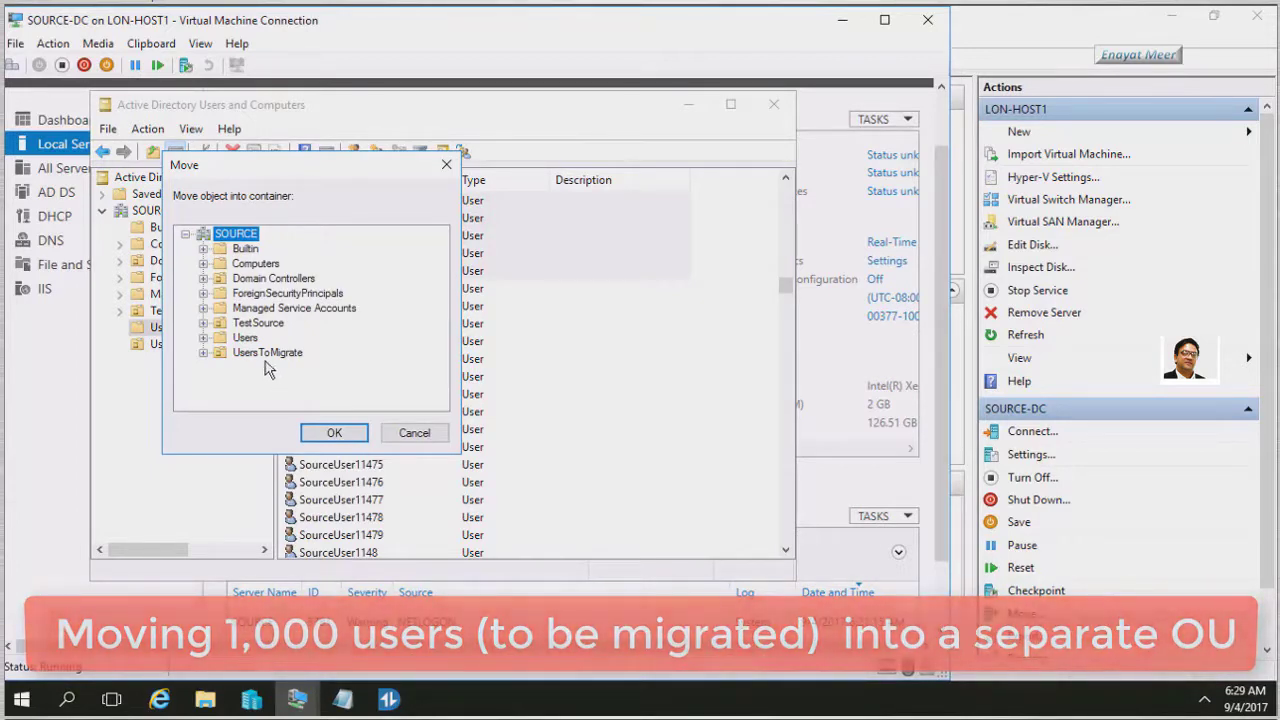
left_click(267, 354)
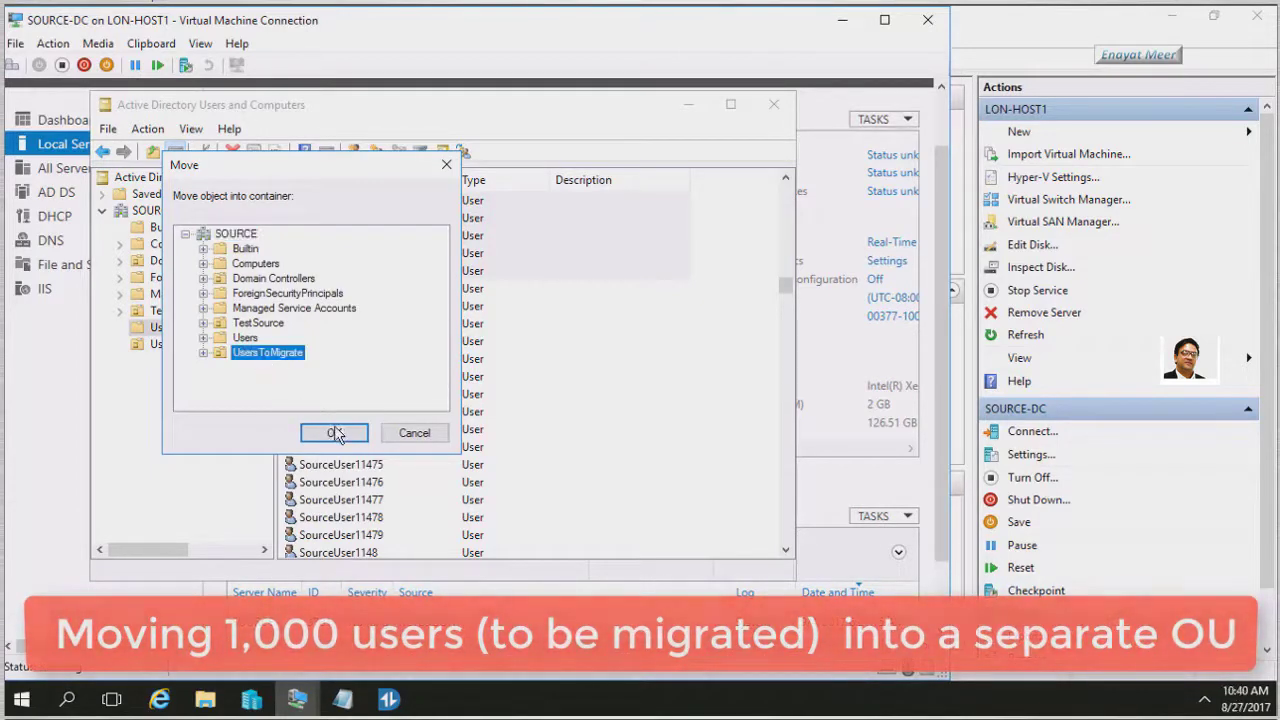
left_click(334, 432)
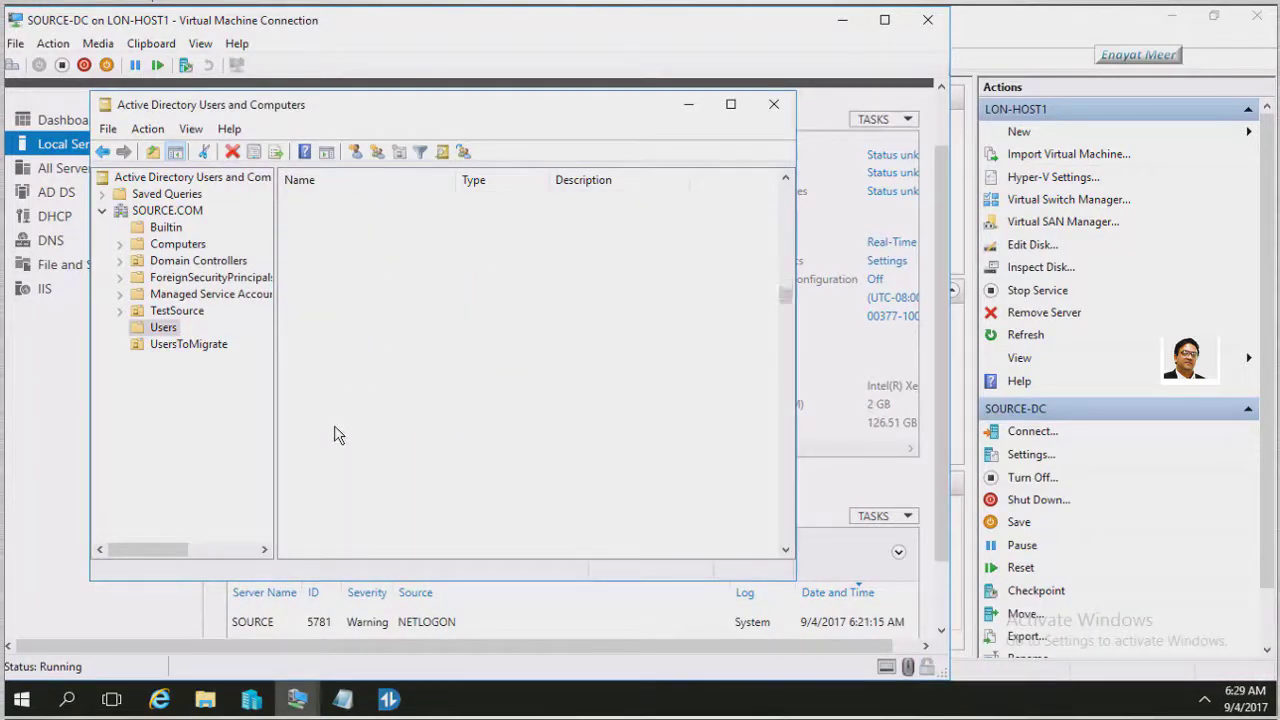
Open UsersToMigrate and confirm SourceUser11 is in Domain Users, GSource and USource
left_click(172, 345)
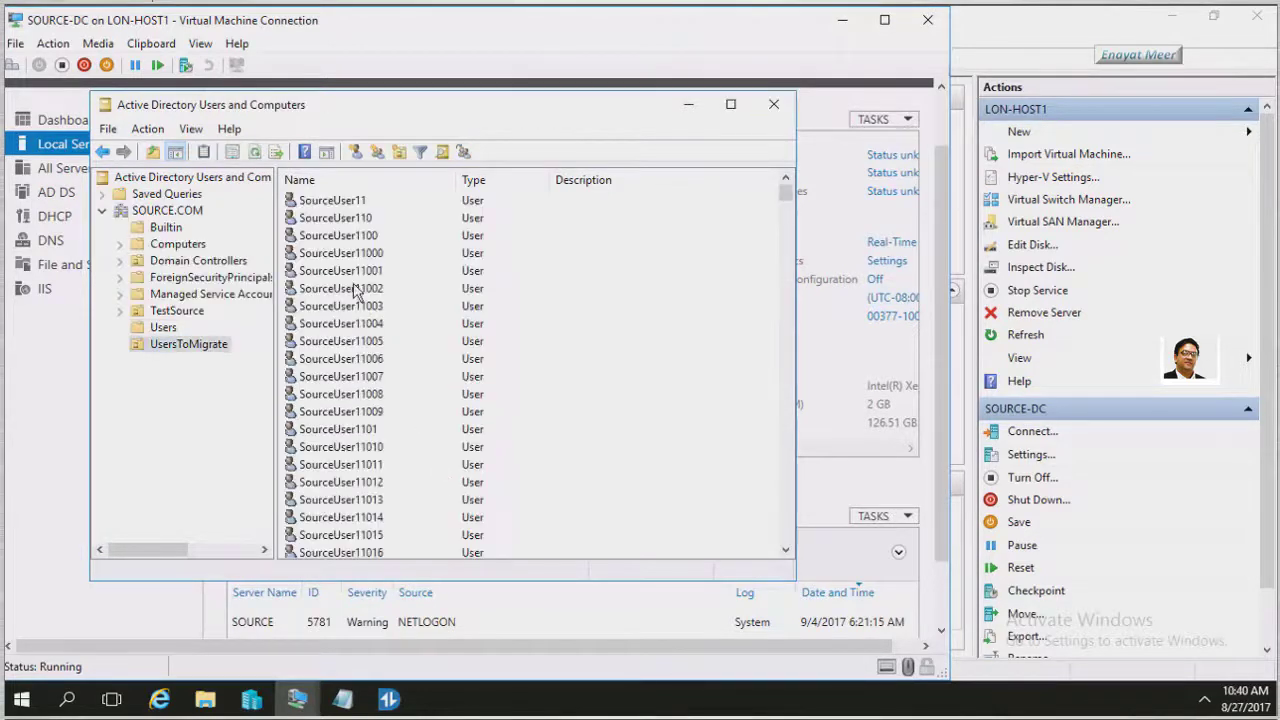
right_click(333, 203)
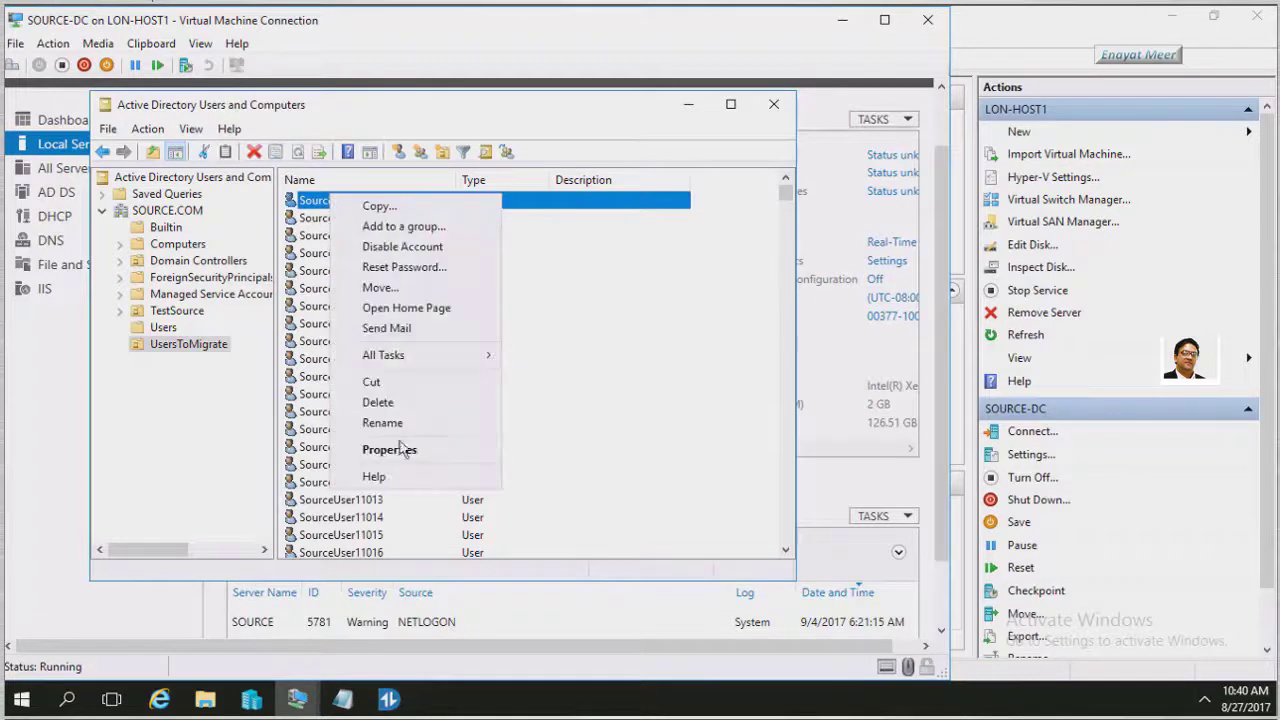
left_click(403, 453)
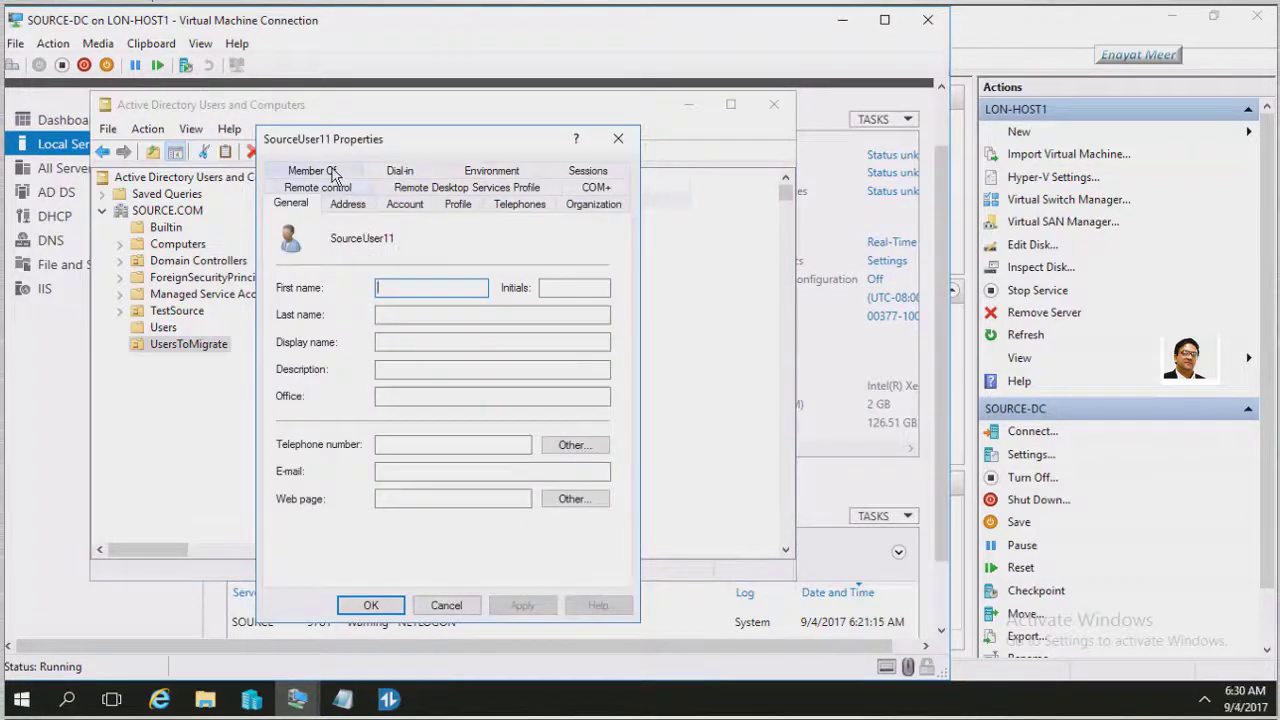
left_click(325, 170)
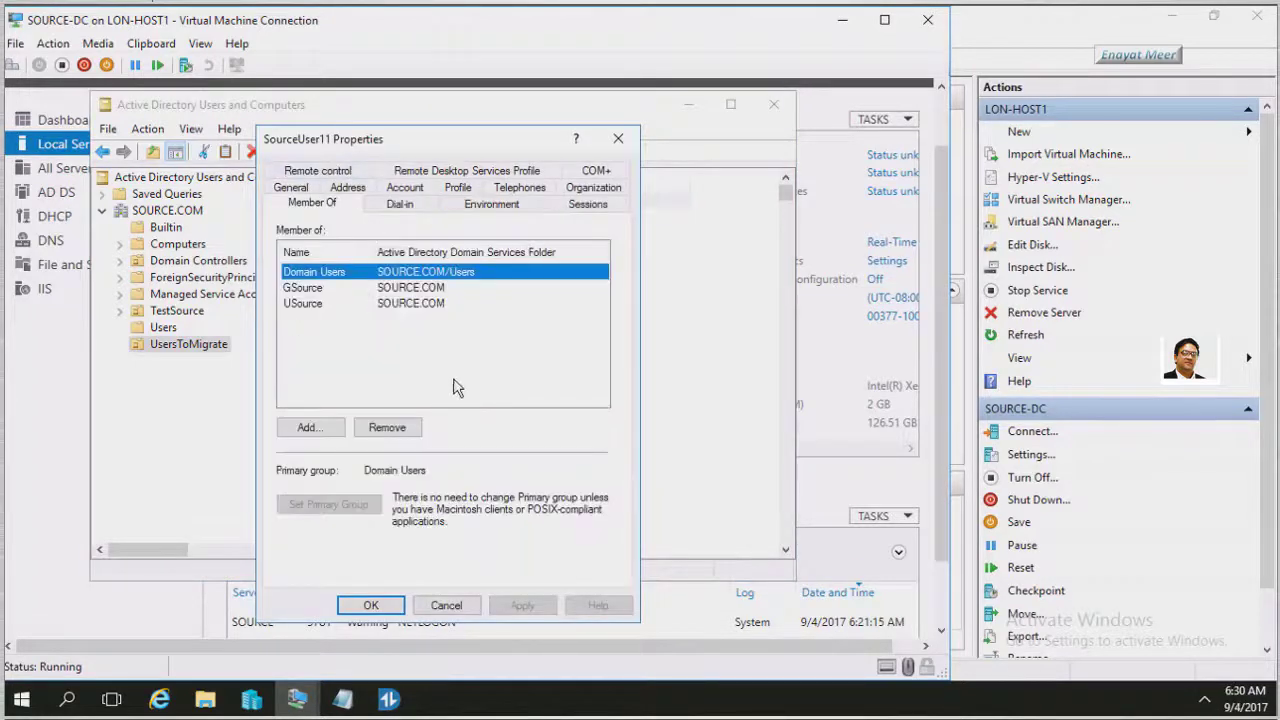
left_click(314, 289)
key("Down")
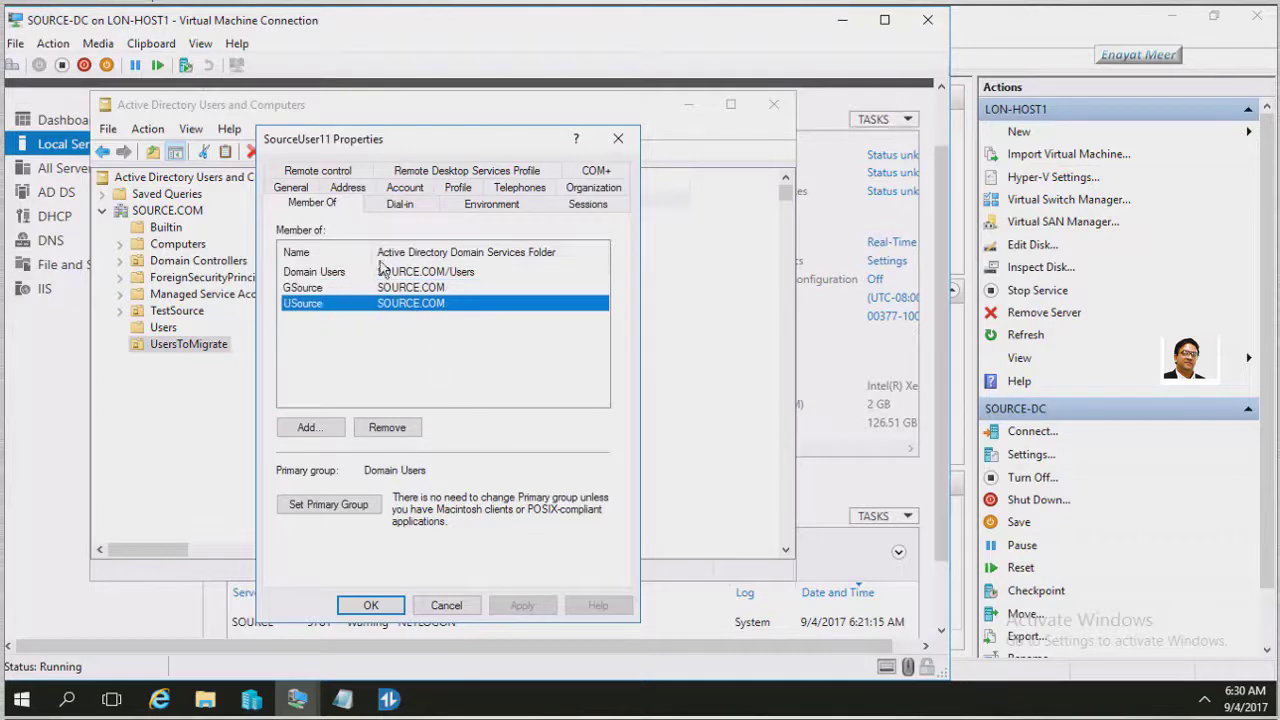
left_click_drag(375, 252, 428, 252)
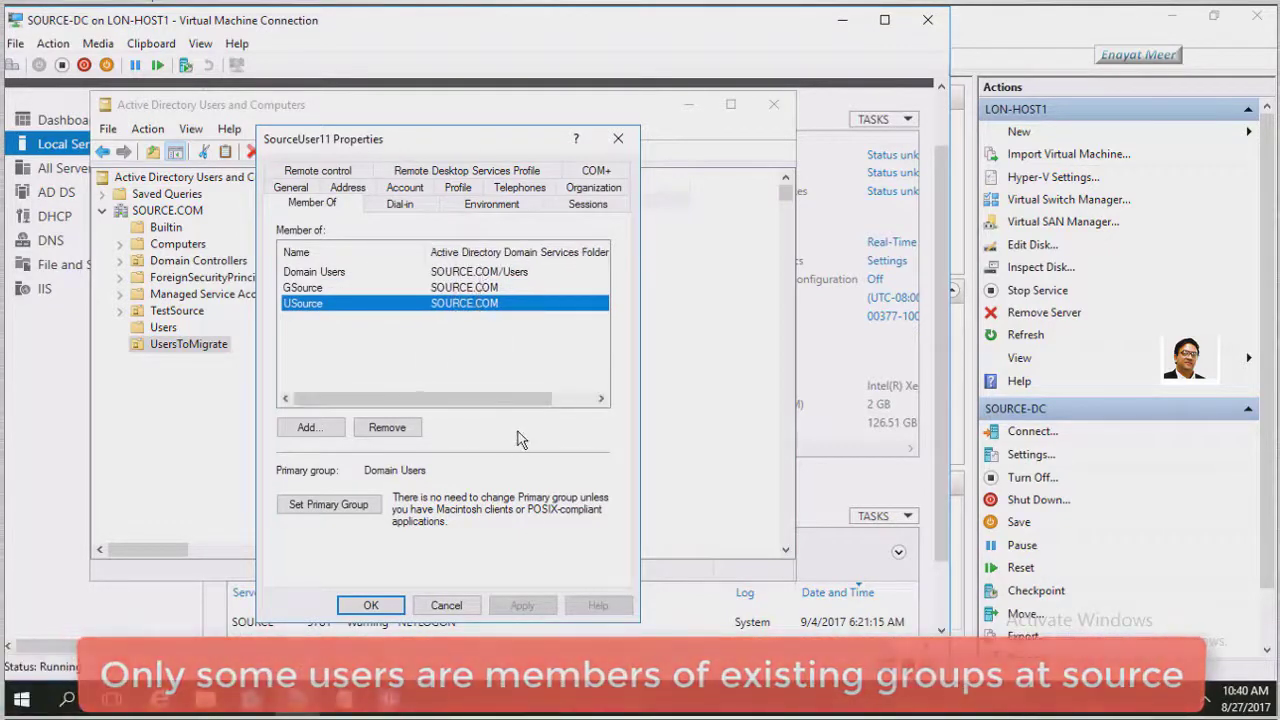
left_click(371, 606)
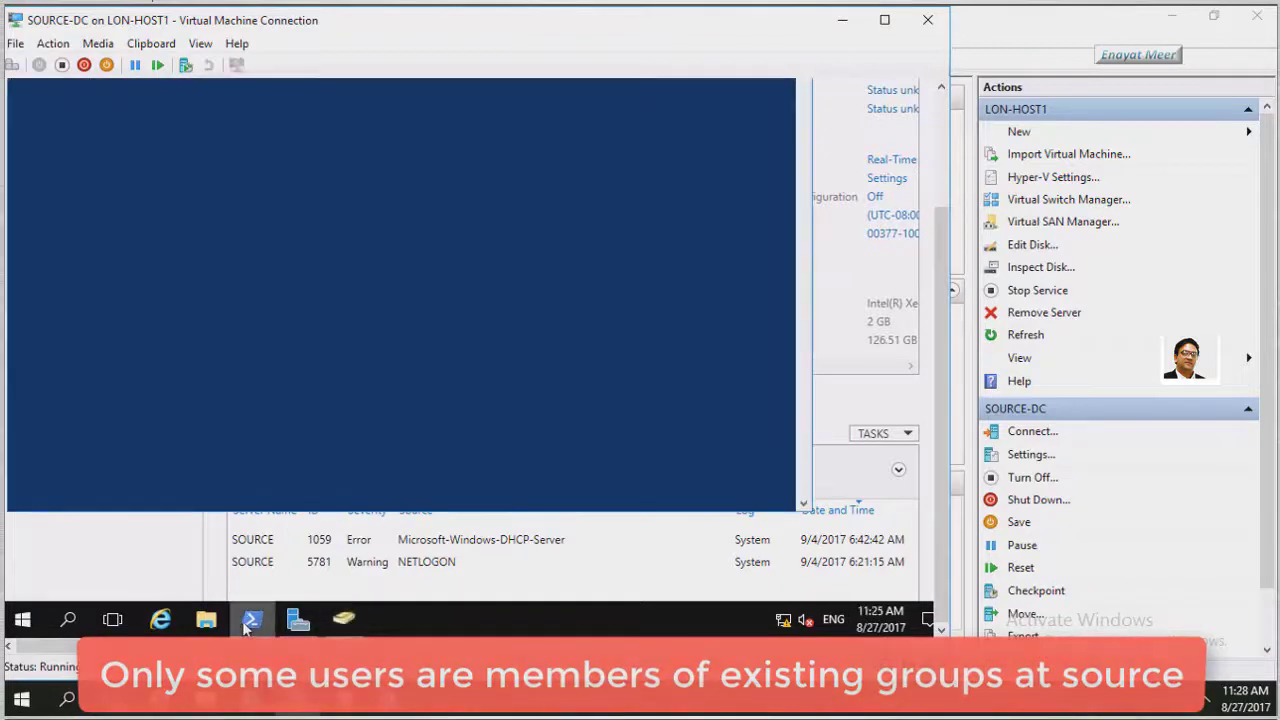
Run the pasted Get-ADUser count for OU=UsersToMigrate,dc=source,dc=com, returning 1004
left_click_drag(938, 508, 937, 373)
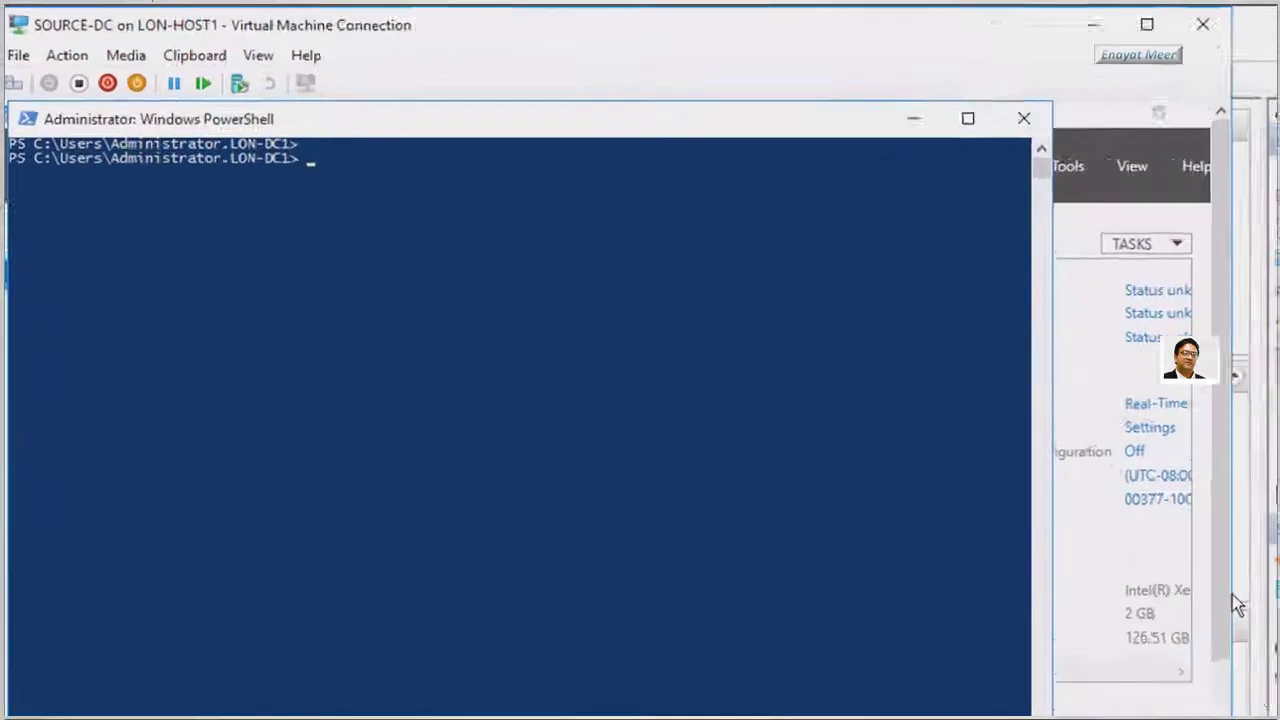
type("cls")
key("BackSpace")
key("BackSpace")
key("BackSpace")
type("(Get-ADUser -Filter * -SearchBase \"OU=UsersToMigrate,dc=source,dc=com\").count")
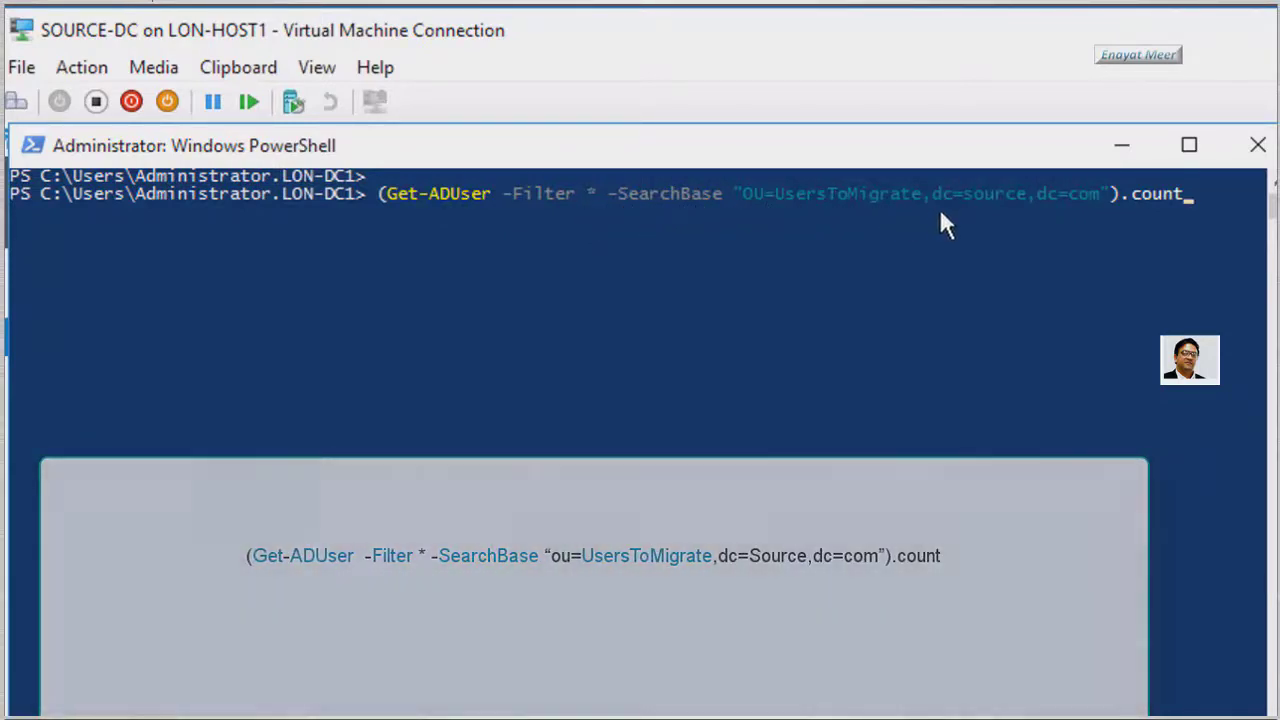
left_click(1208, 194)
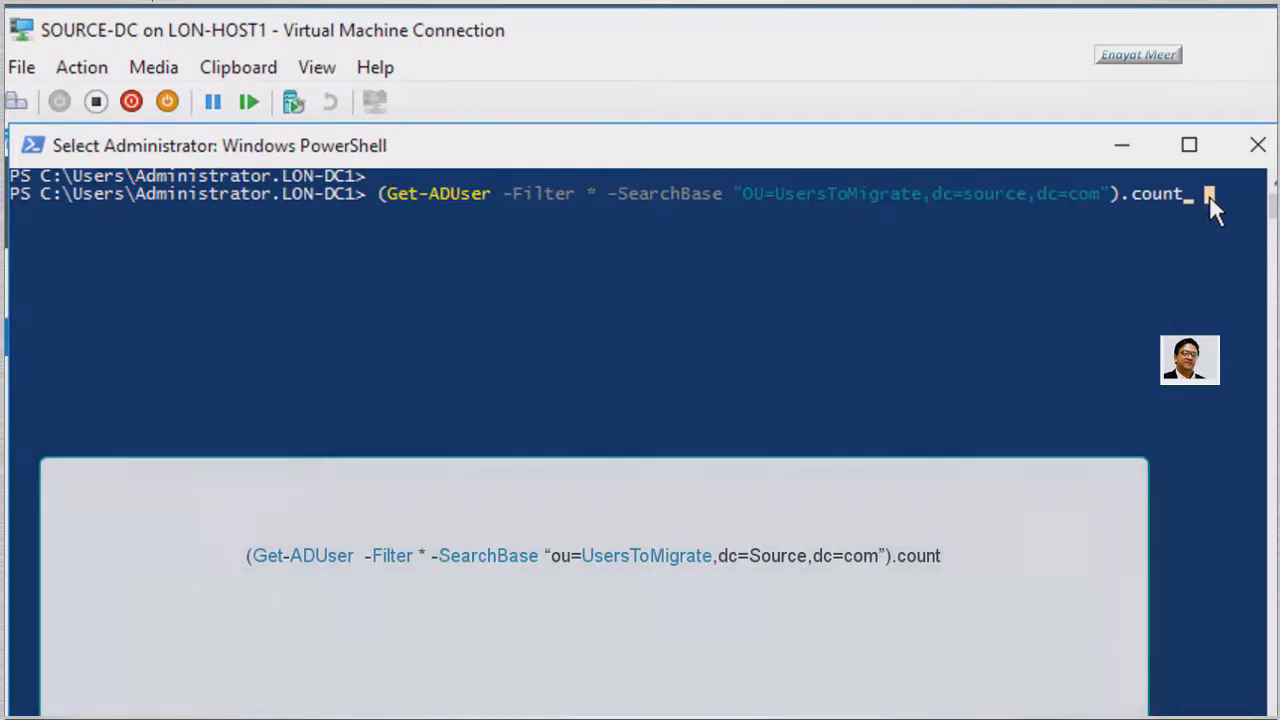
right_click(1209, 195)
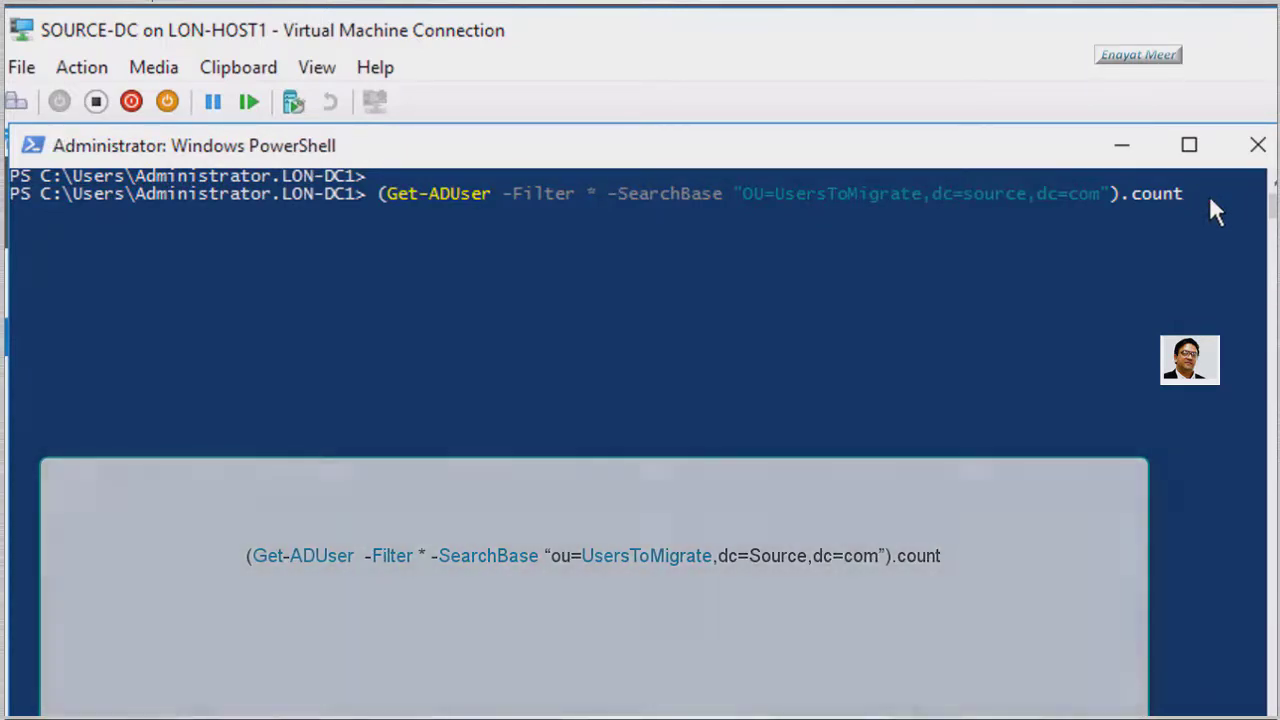
key("Return")
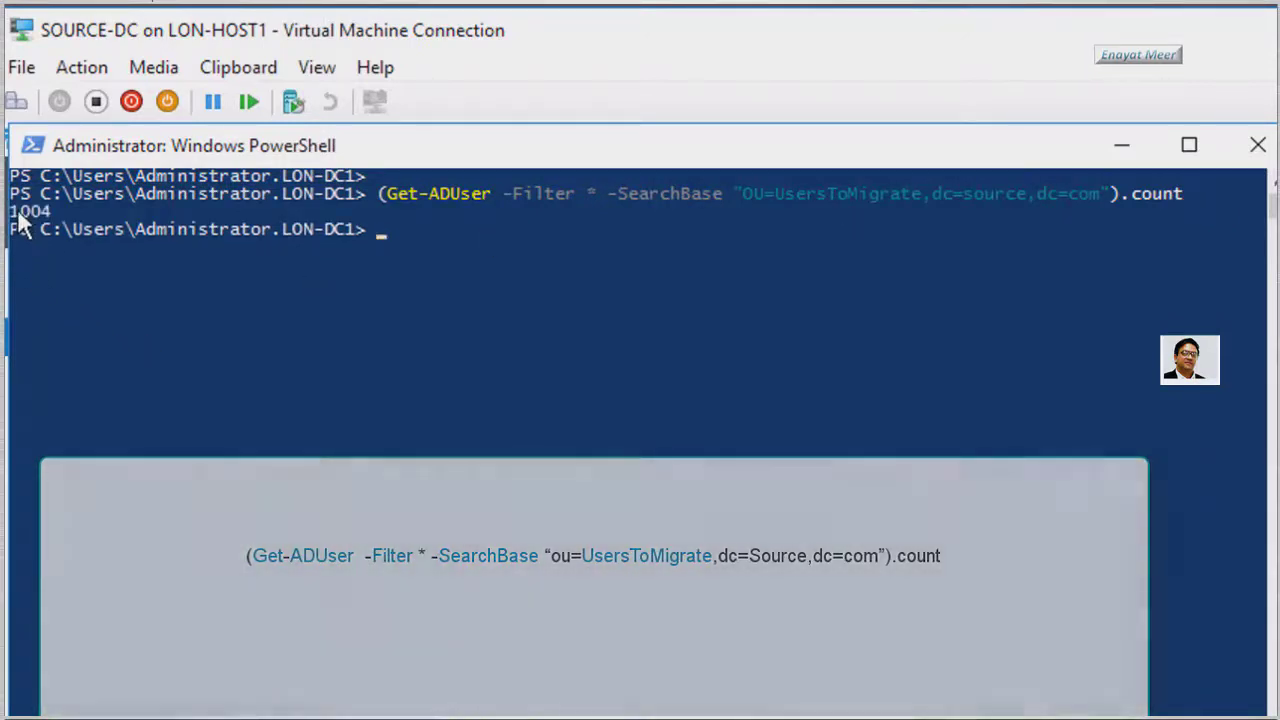
left_click_drag(12, 208, 60, 213)
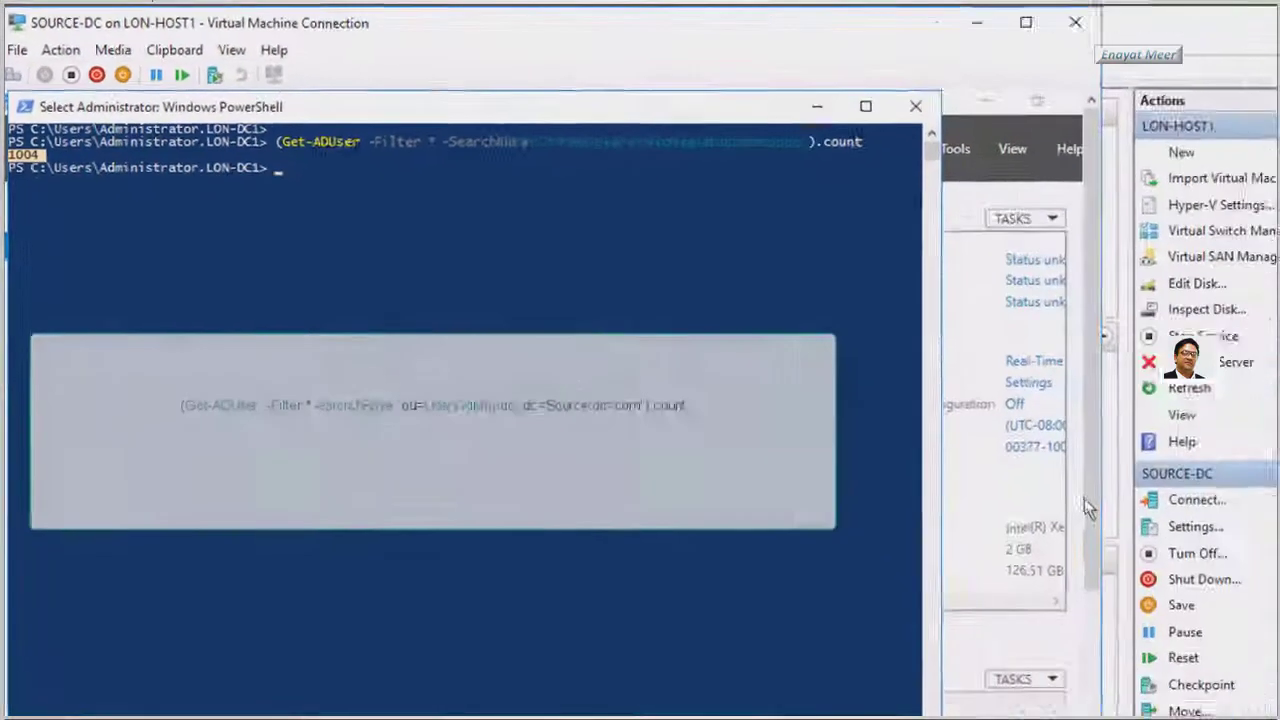
left_click_drag(1092, 510, 1099, 677)
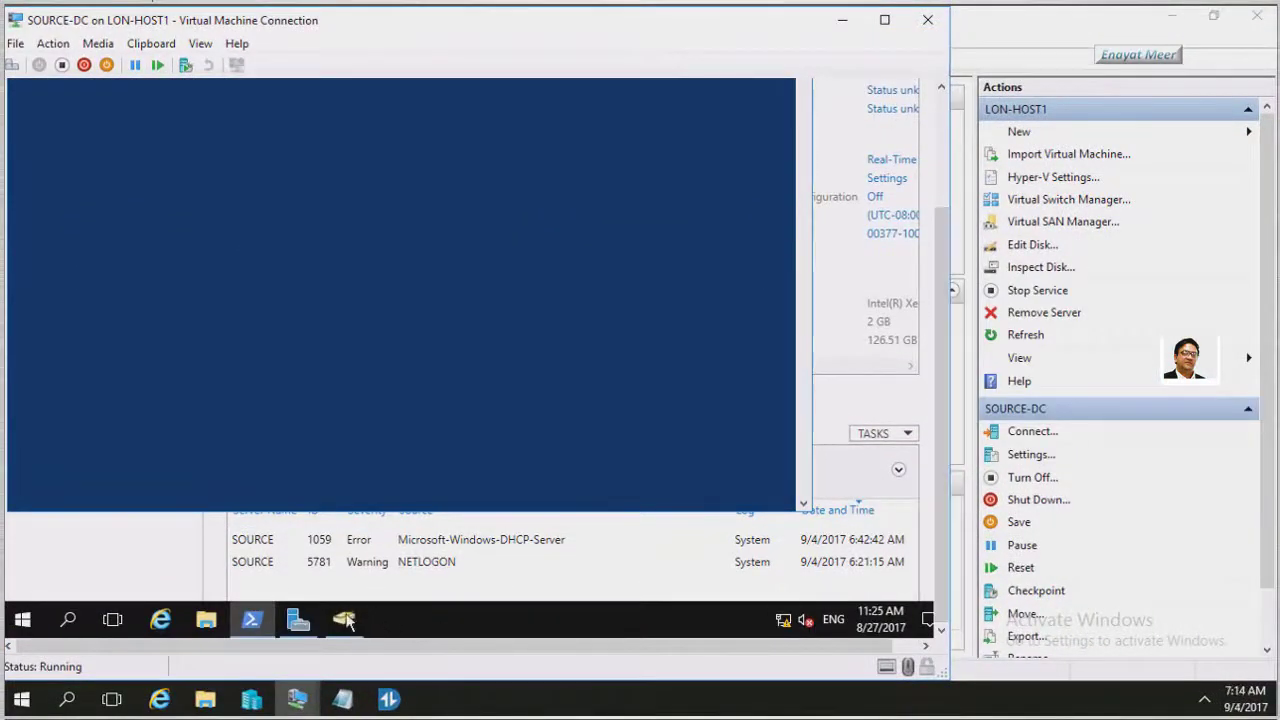
Move SourceUser11891 through SourceUser11894 from UsersToMigrate back into the Users container
left_click(343, 618)
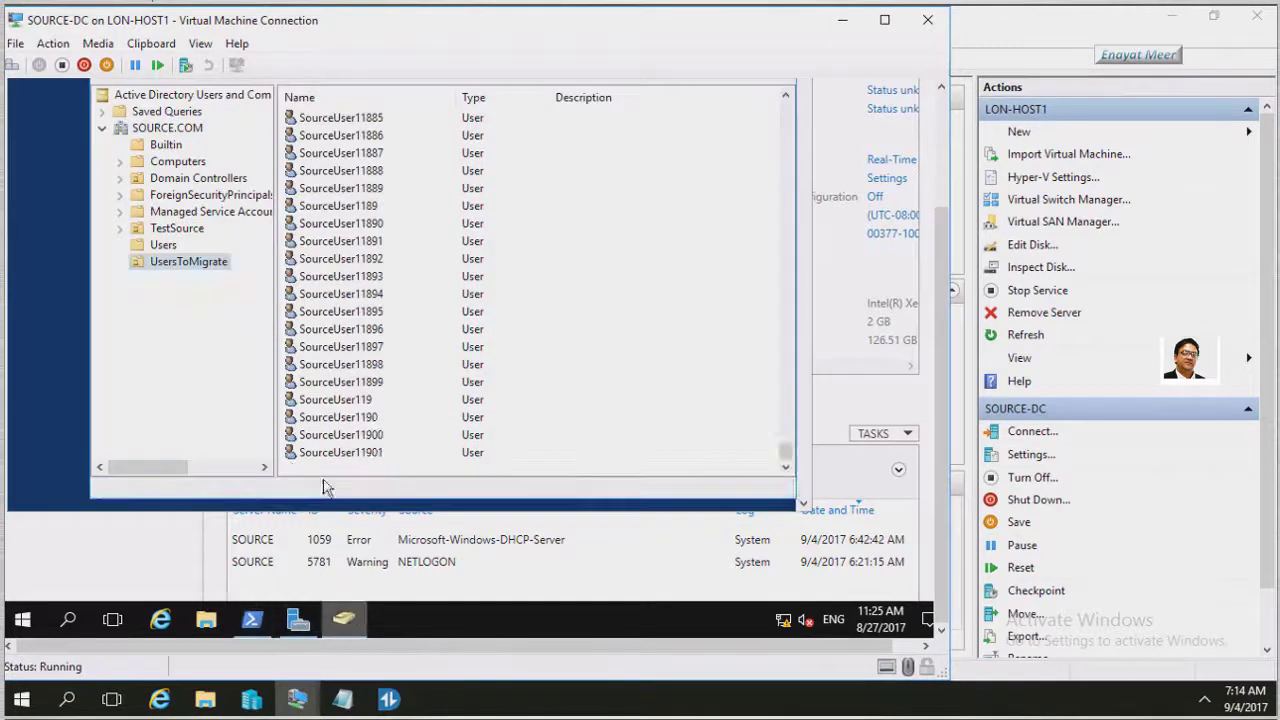
left_click(358, 246)
left_click(348, 260, "shift")
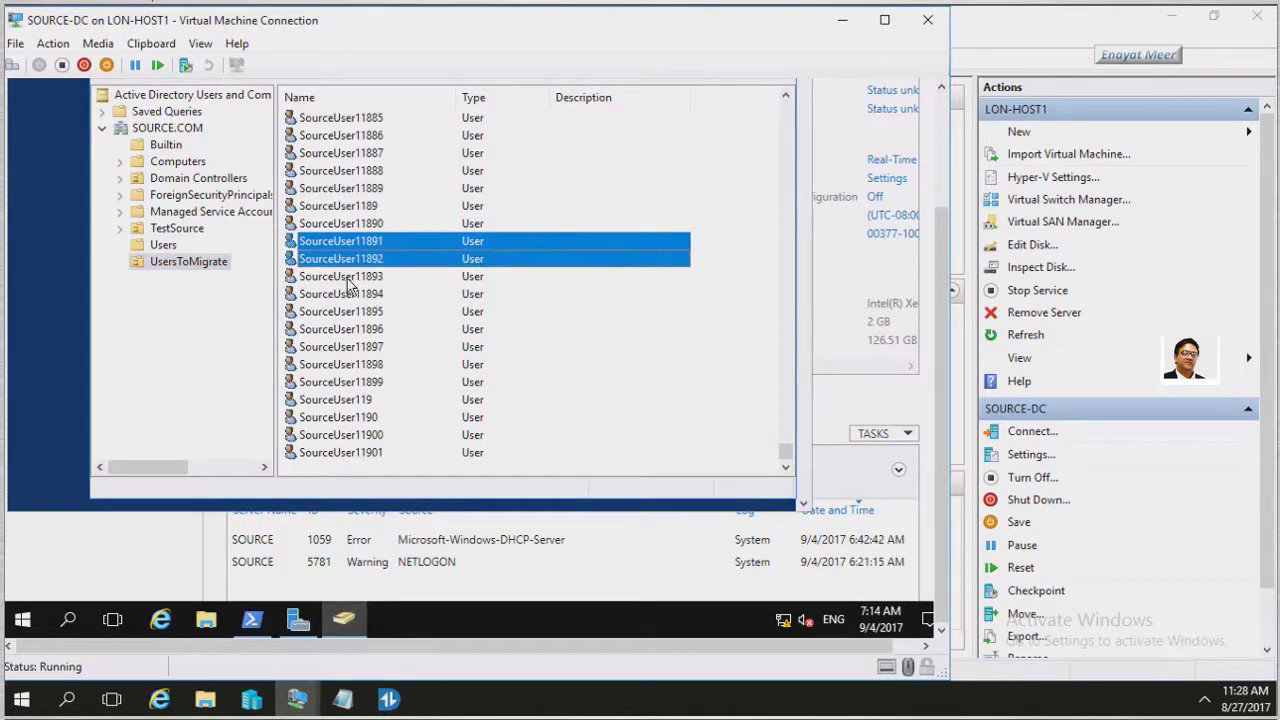
left_click(347, 279, "shift")
left_click(352, 298, "shift")
right_click(366, 281)
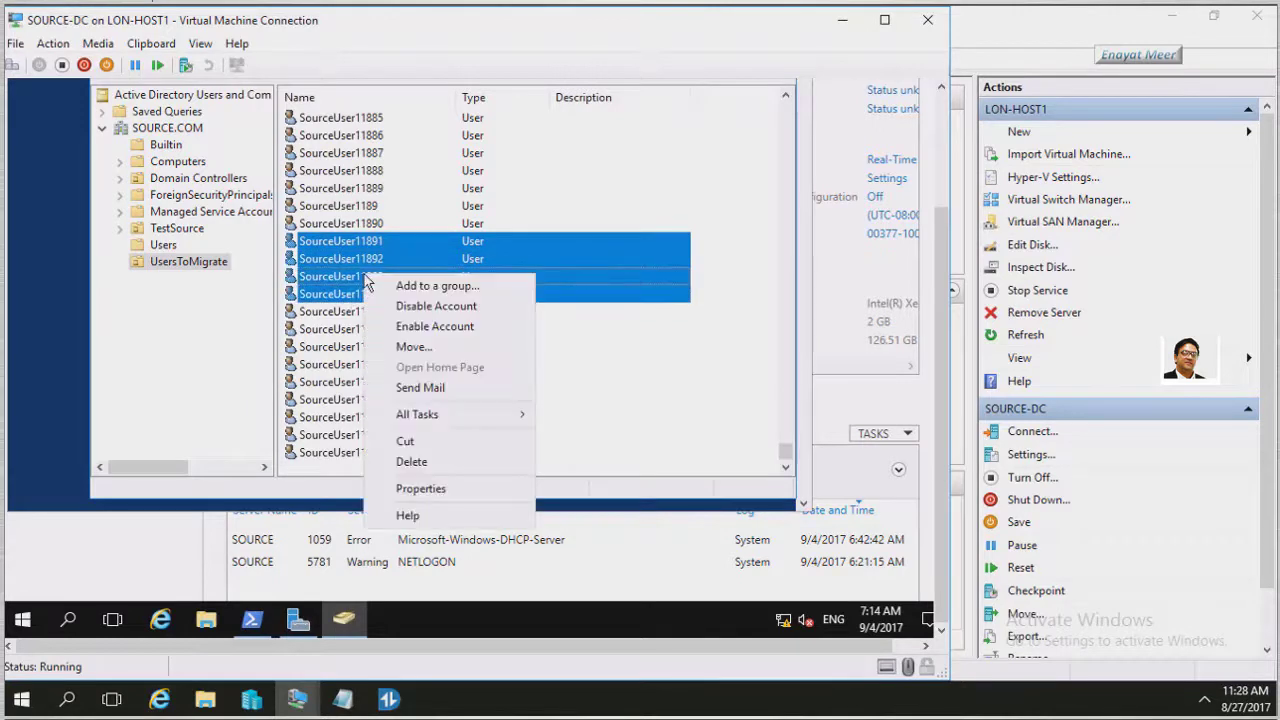
left_click(414, 347)
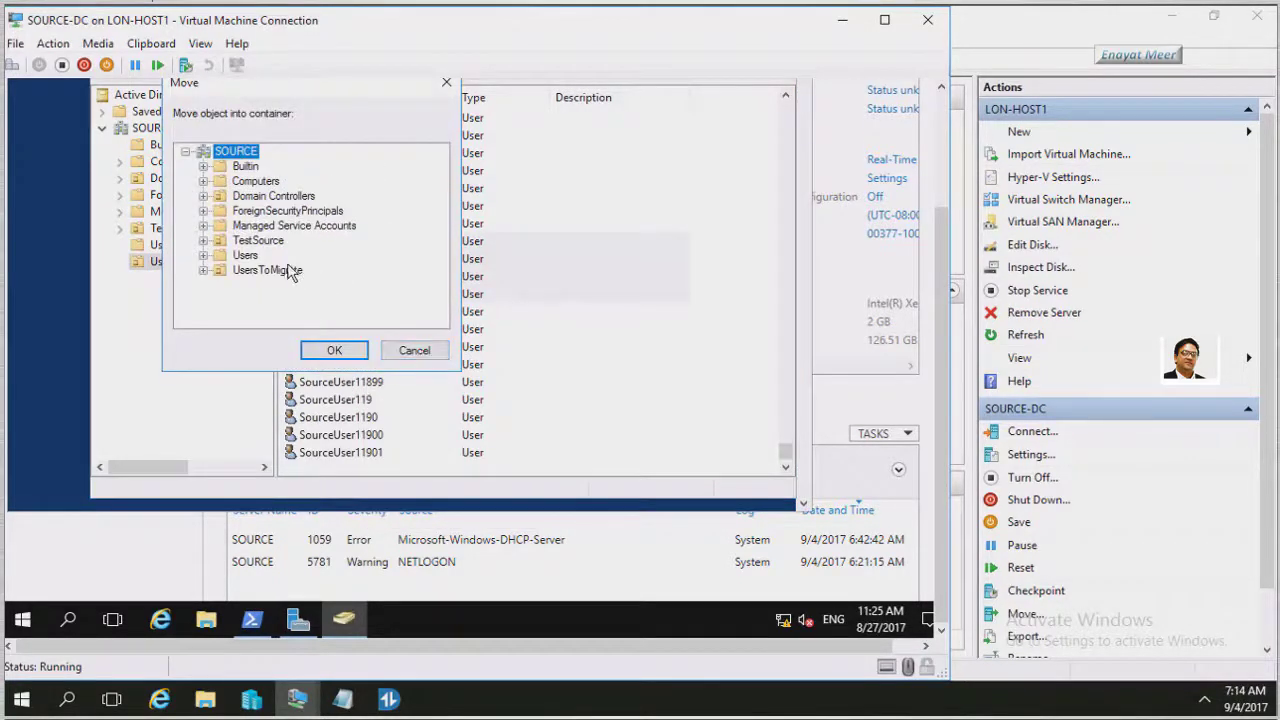
left_click(245, 256)
left_click(331, 350)
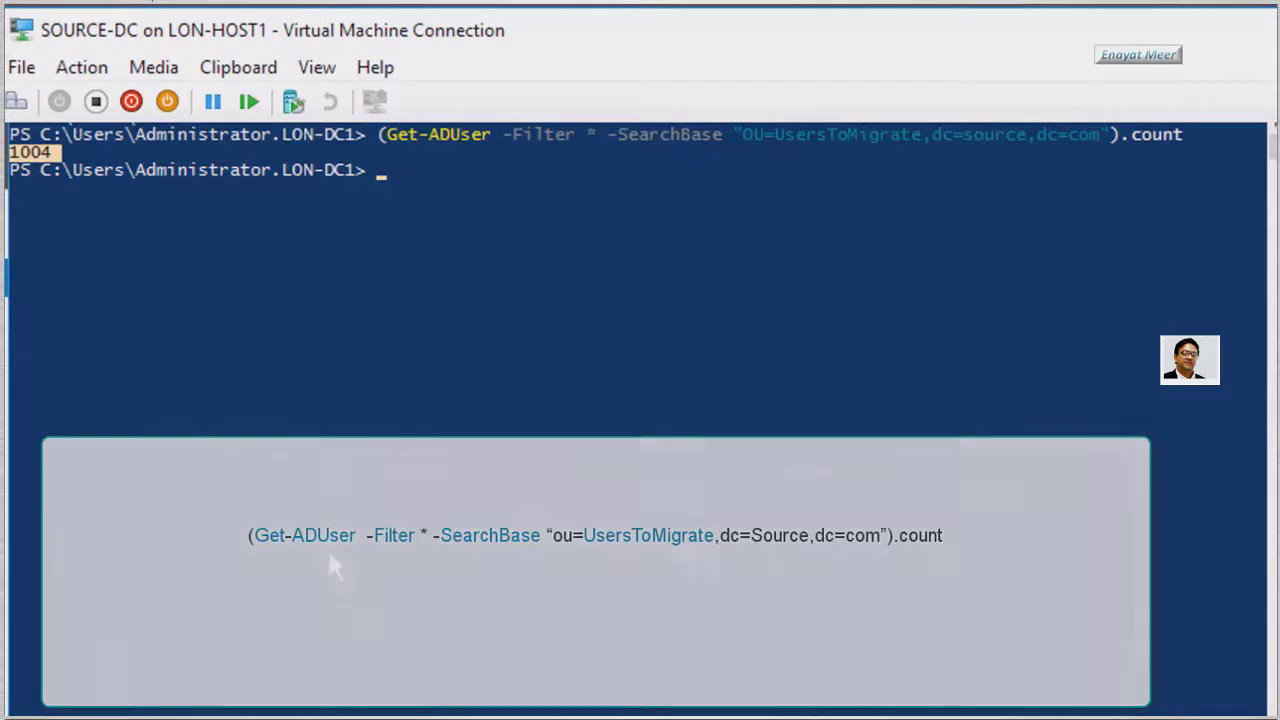
Rerun the Get-ADUser UsersToMigrate count, which now returns 1000 instead of 1004
left_click(330, 553)
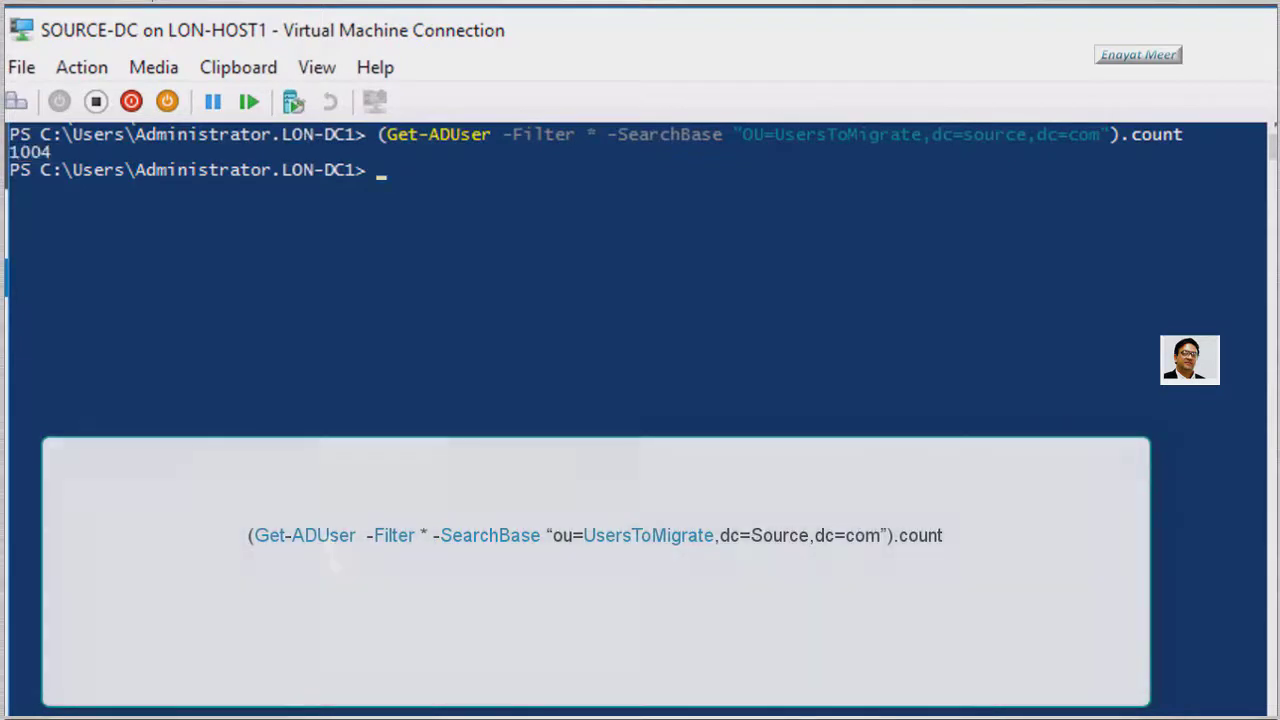
key("Up")
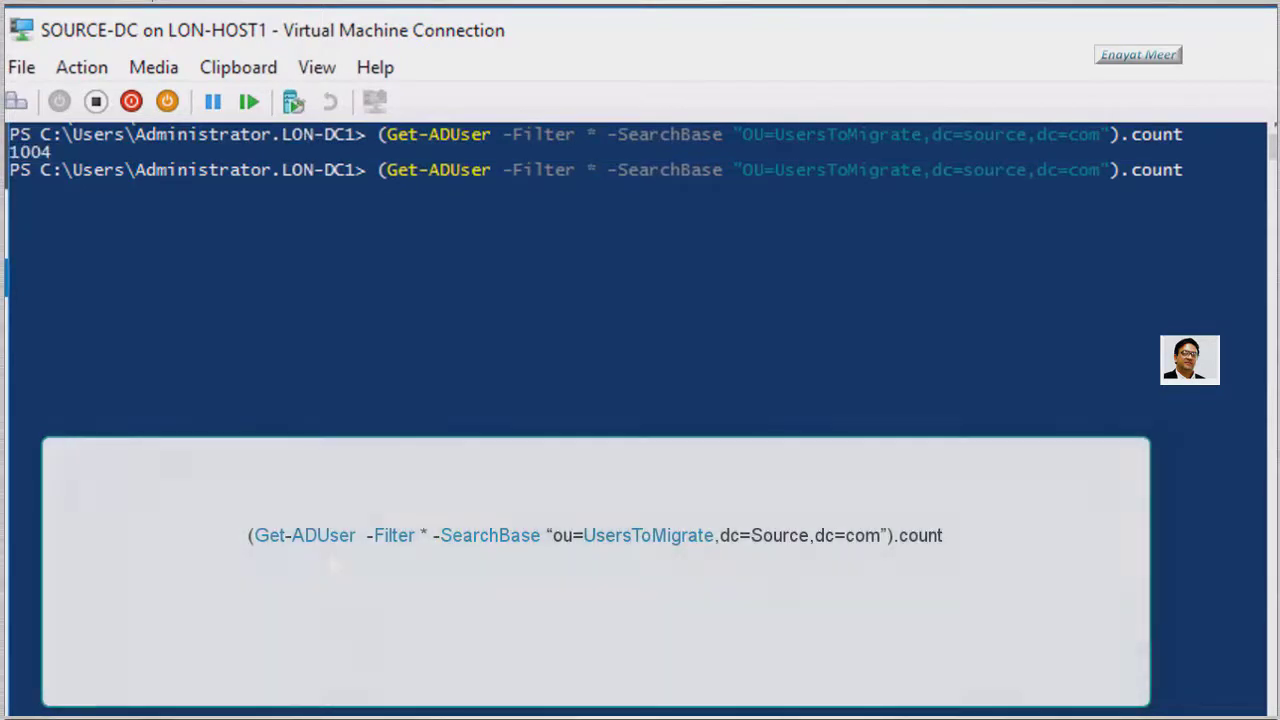
key("Return")
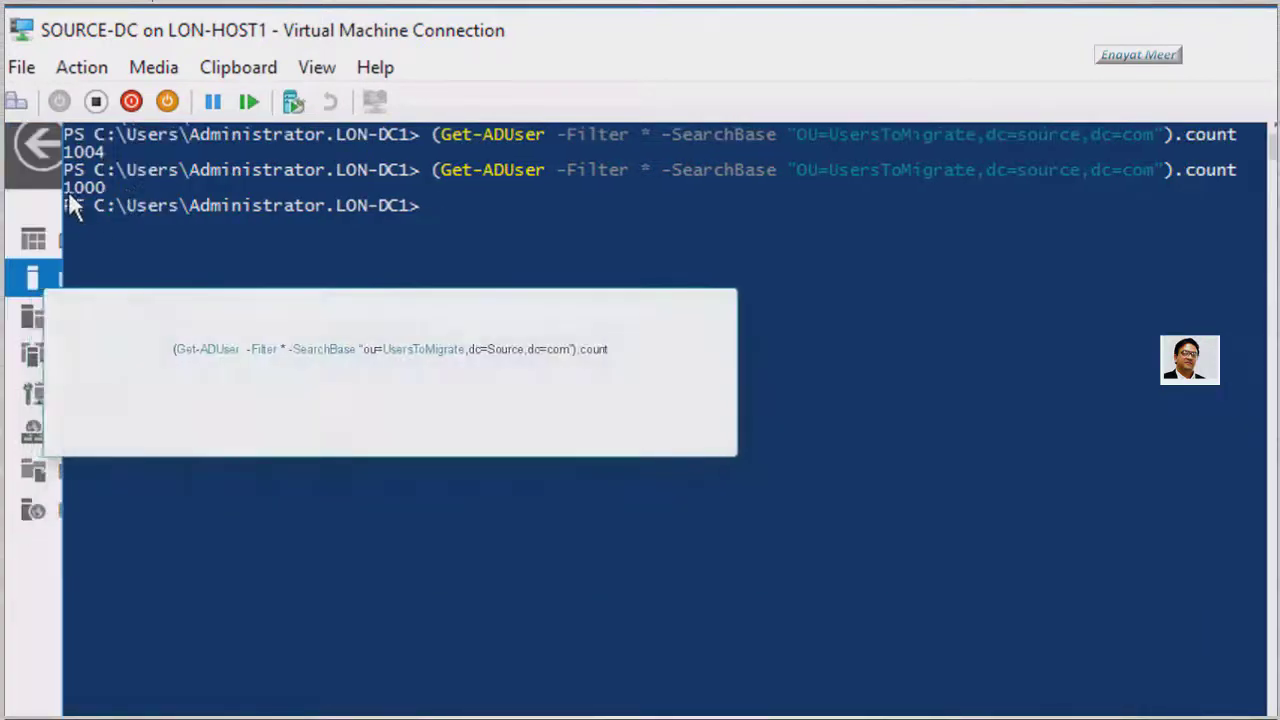
left_click(68, 188)
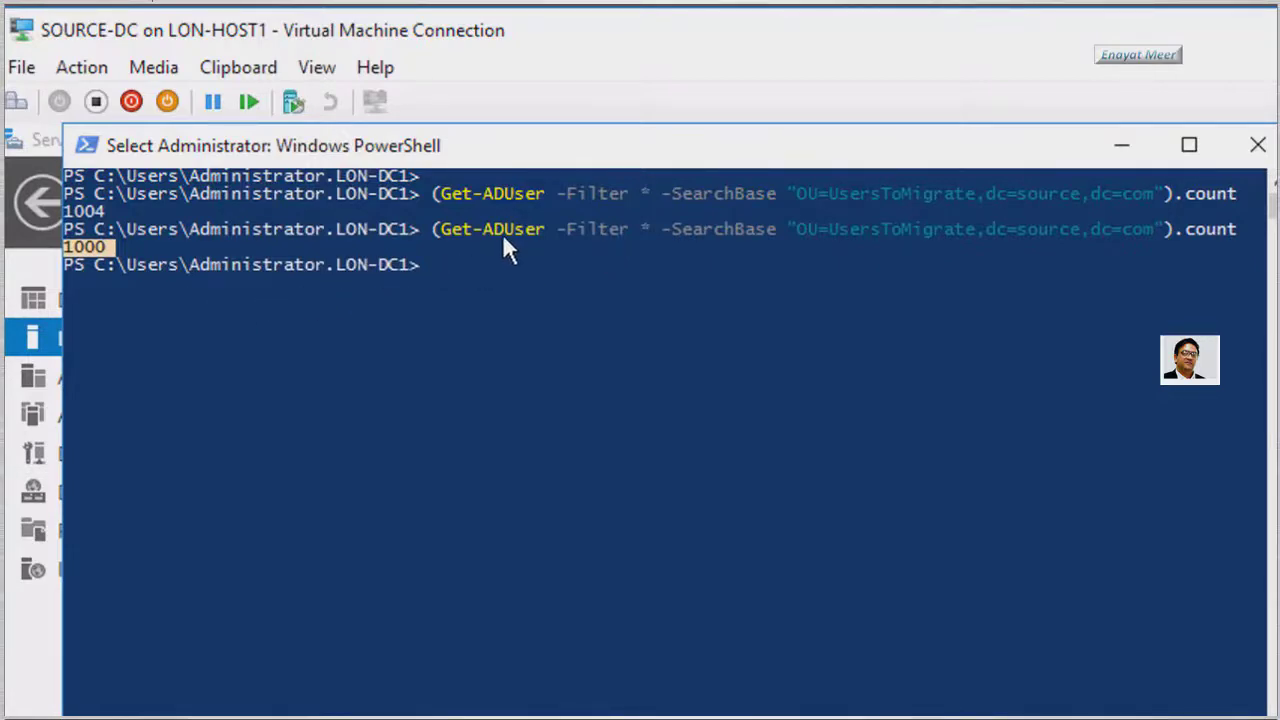
left_click(437, 229)
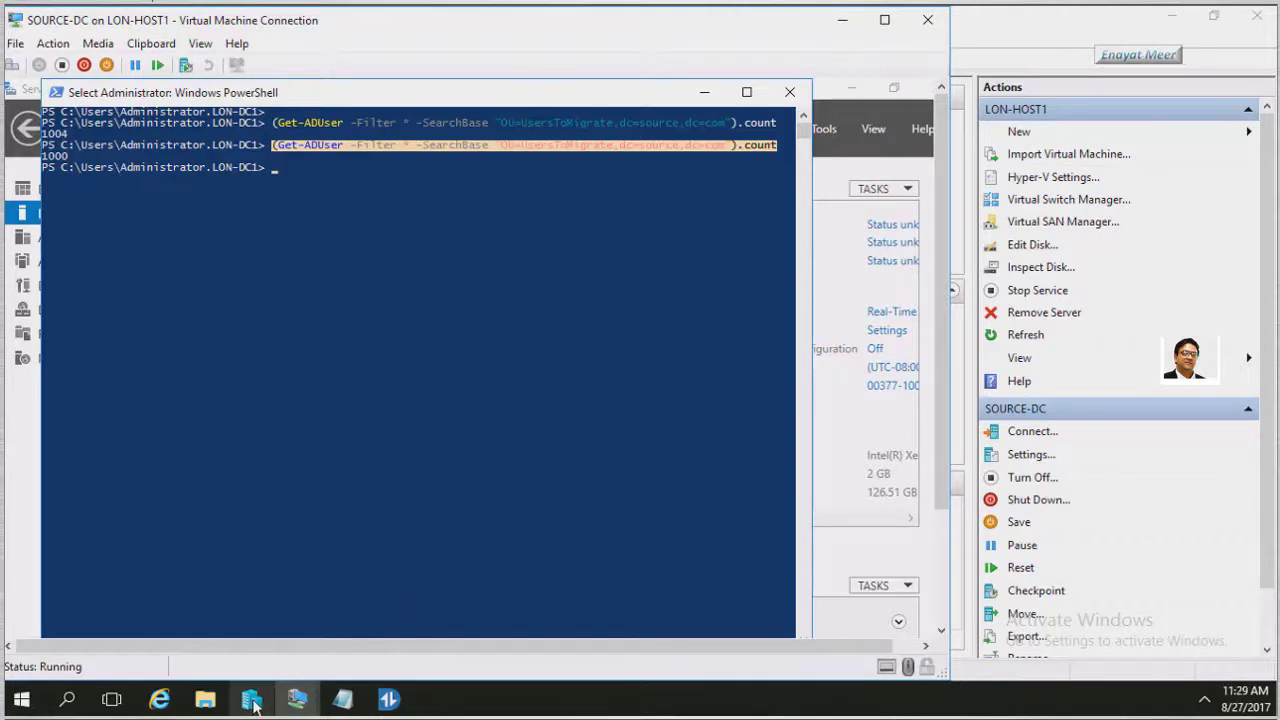
Connect to TARGET-DC from Hyper-V Manager and sign in as the domain administrator
left_click(253, 703)
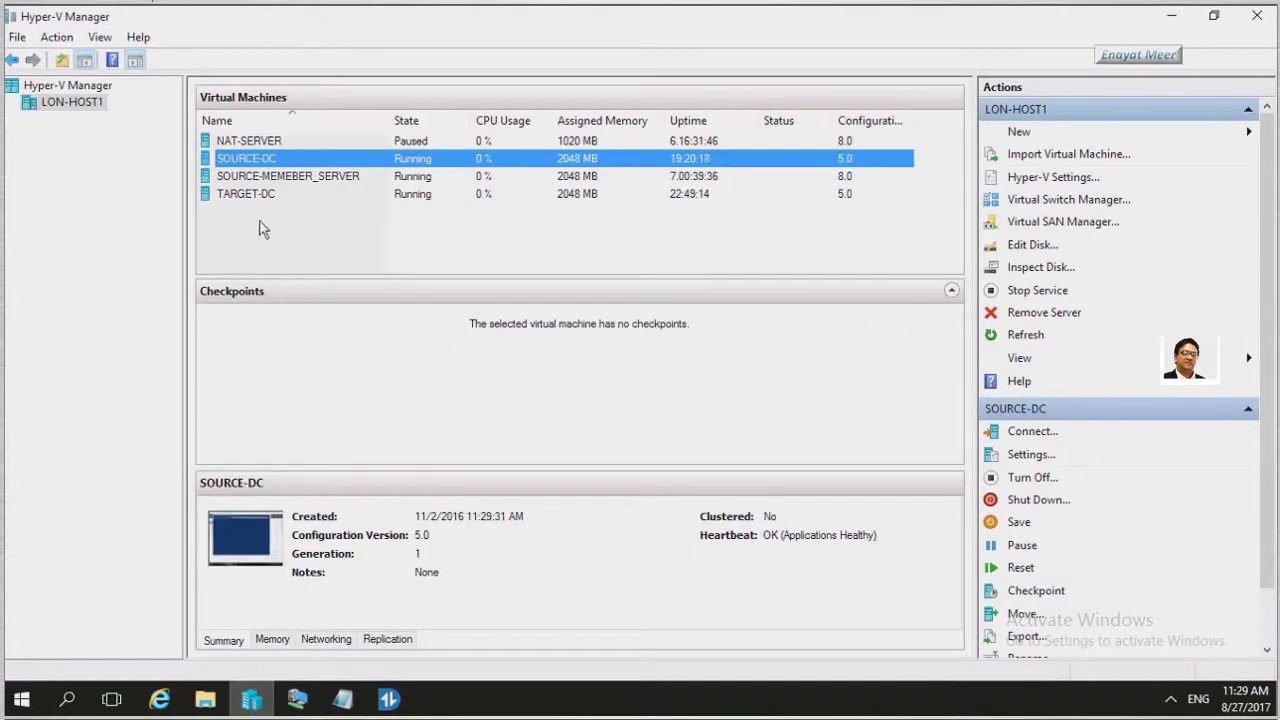
double_click(254, 195)
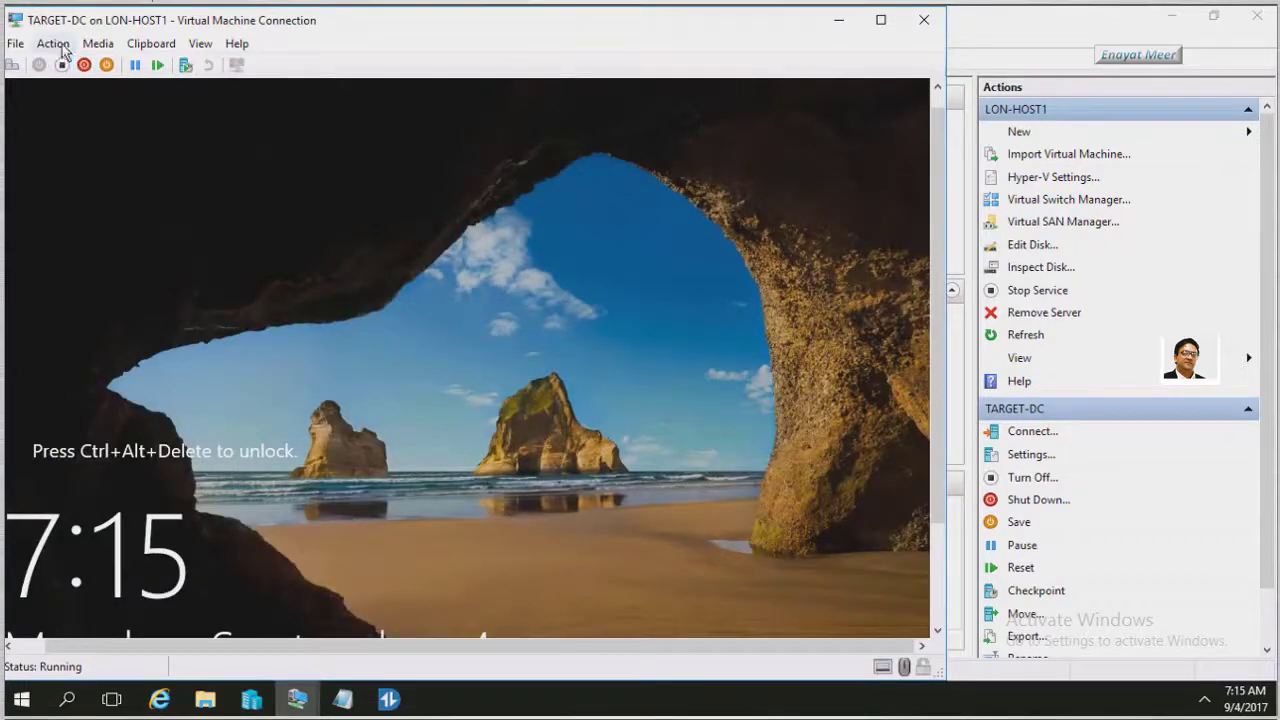
left_click(53, 43)
left_click(62, 56)
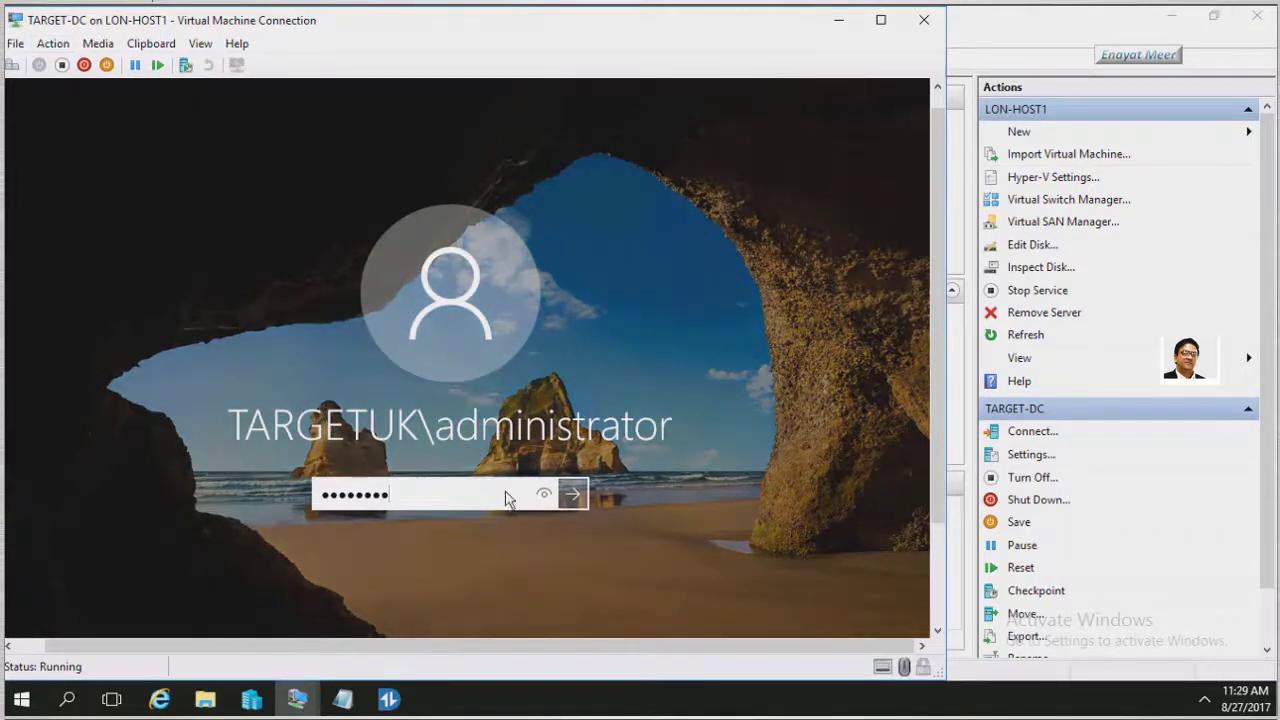
left_click(570, 495)
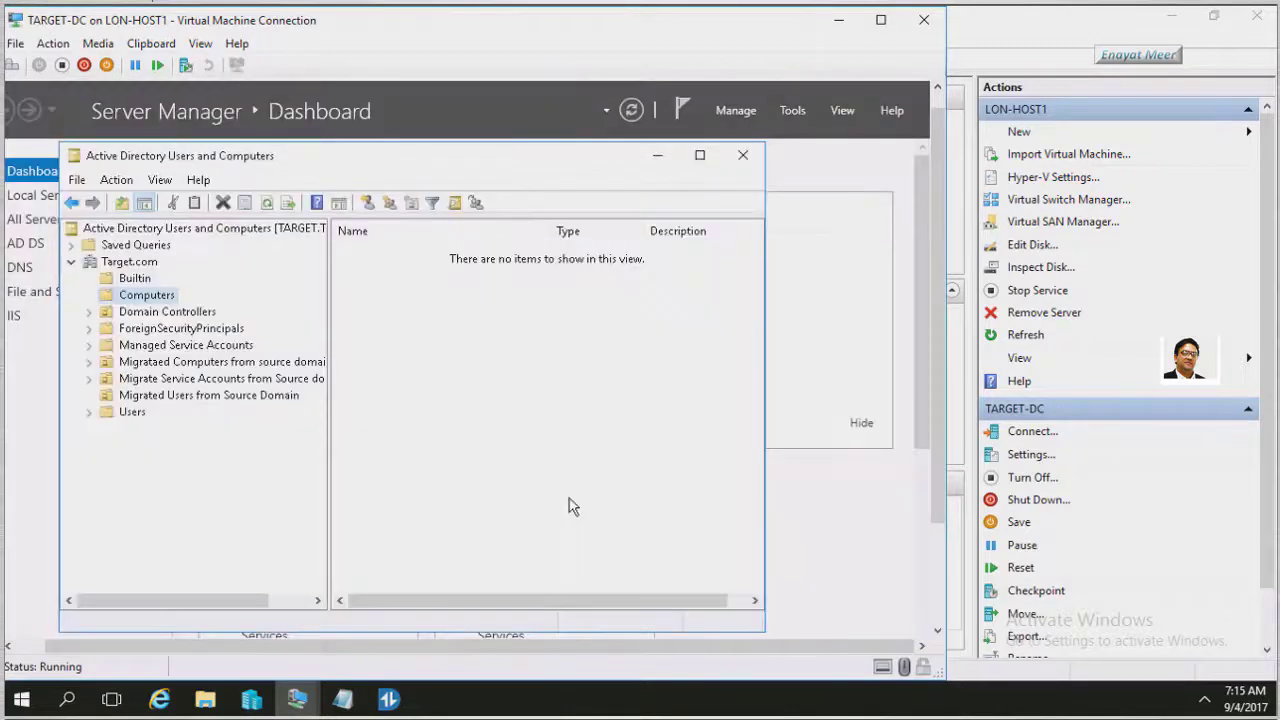
Move Test1 and Test1Group from Migrated Users from Source Domain to the Target.com root
left_click(185, 397)
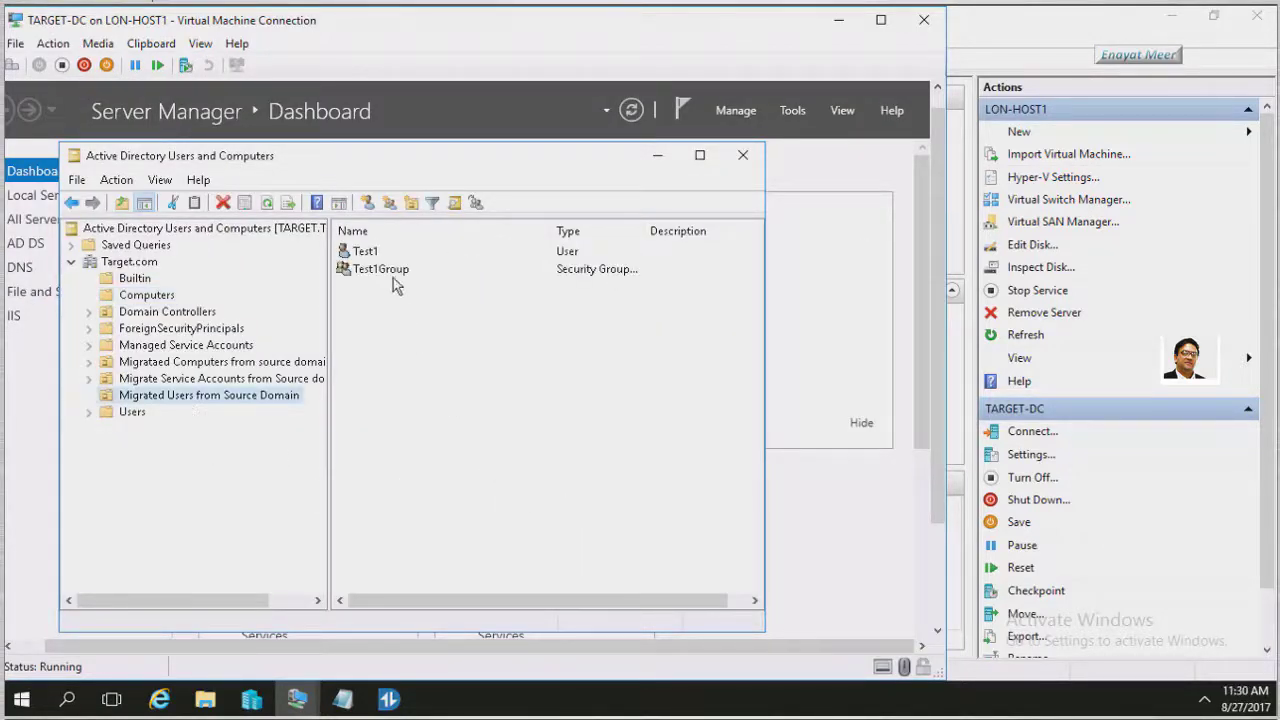
left_click(380, 269)
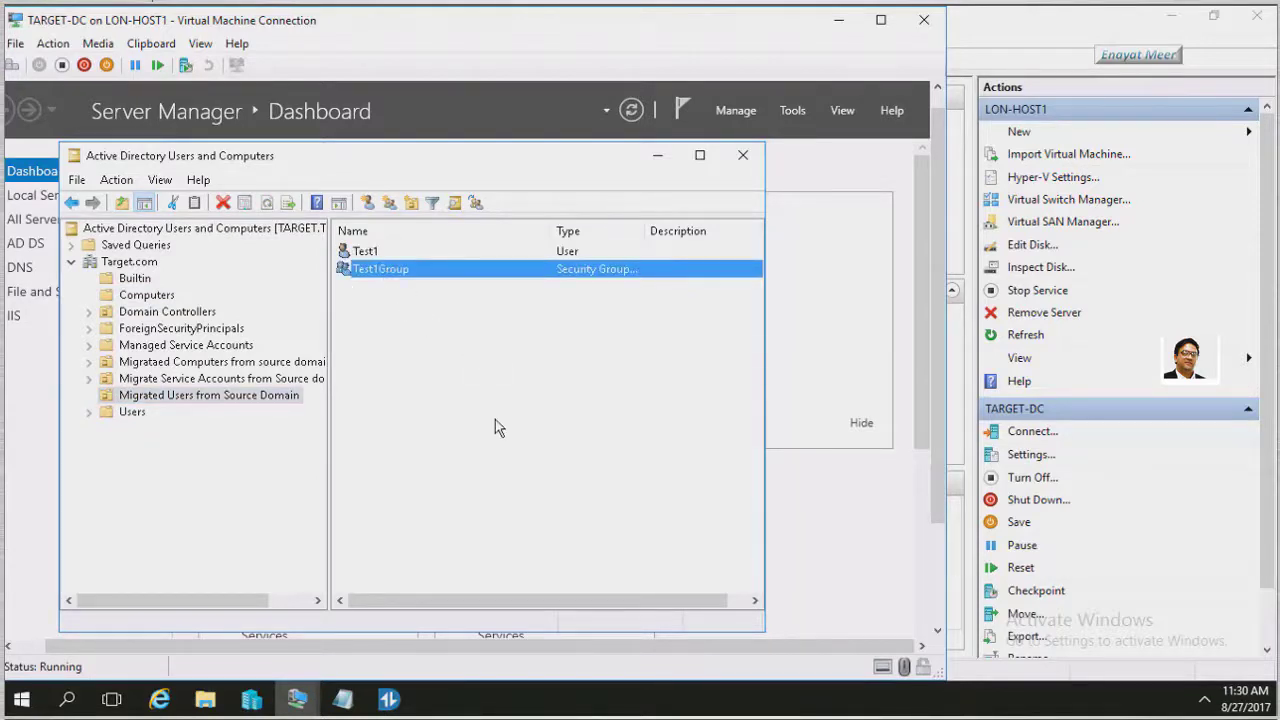
left_click(368, 258, "ctrl")
right_click(368, 258)
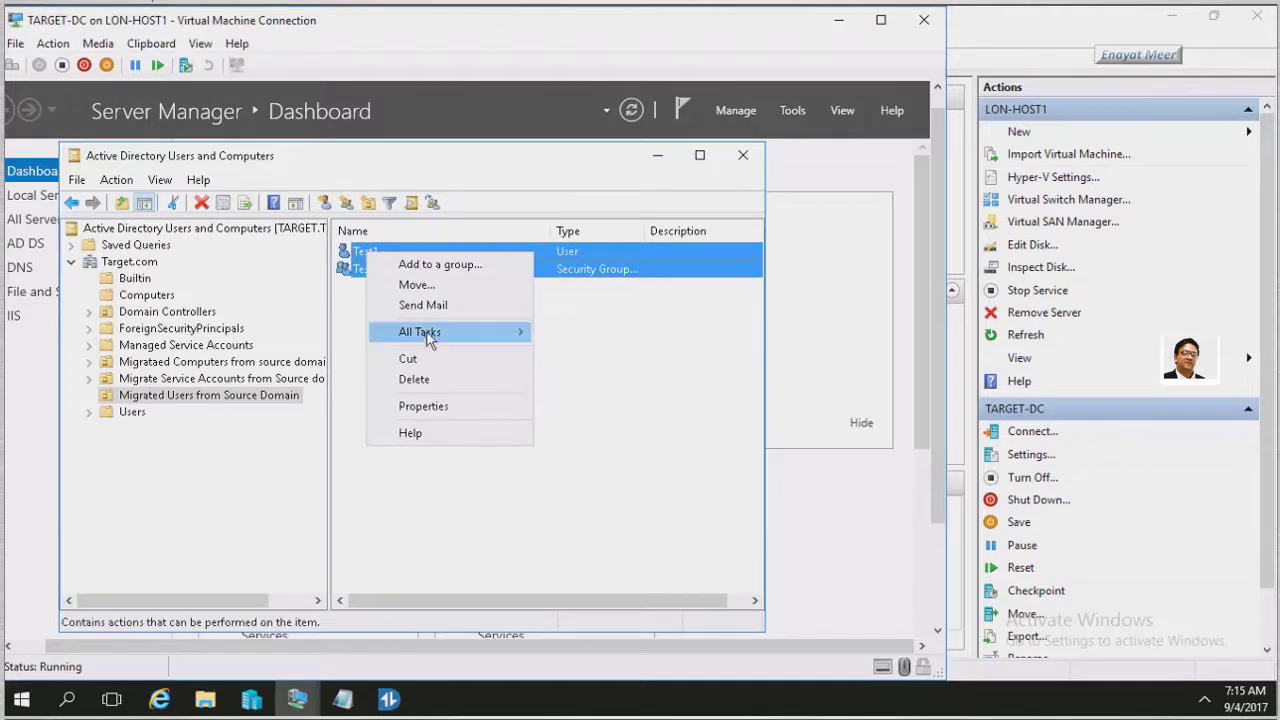
left_click(417, 285)
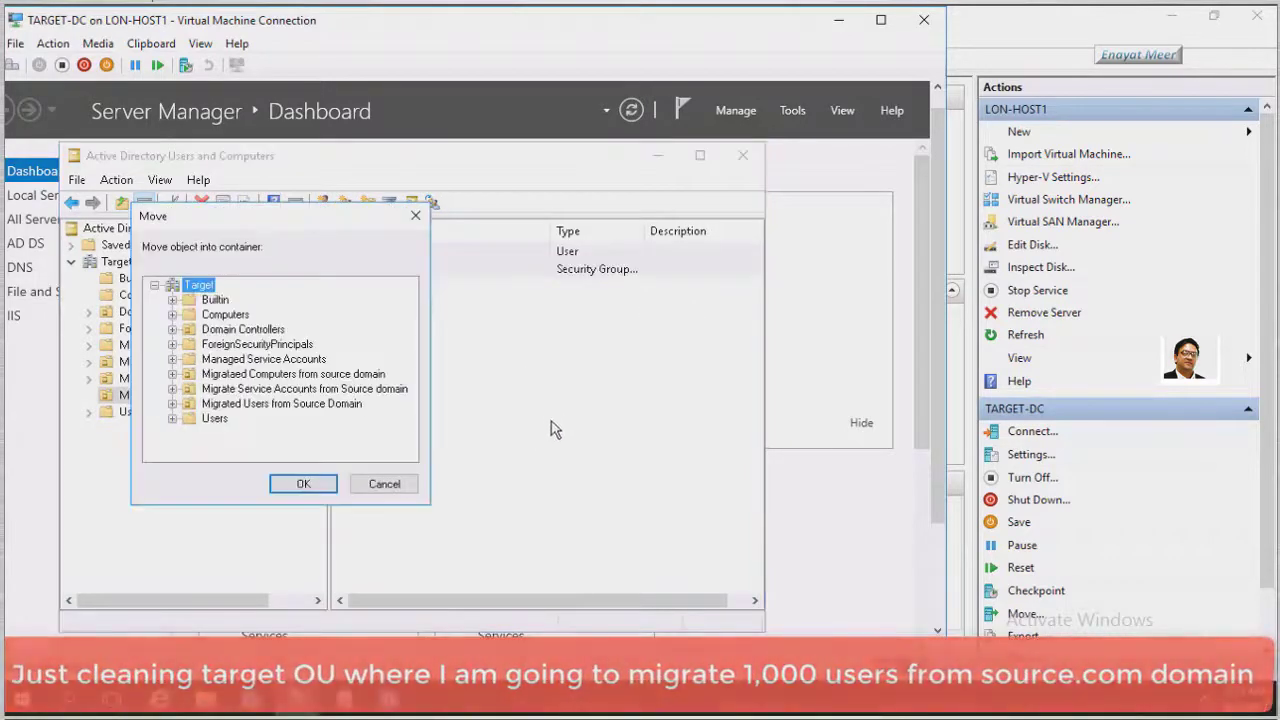
left_click(303, 483)
Verify both objects sit in Target.com and Migrated Users from Source Domain is empty
left_click(129, 262)
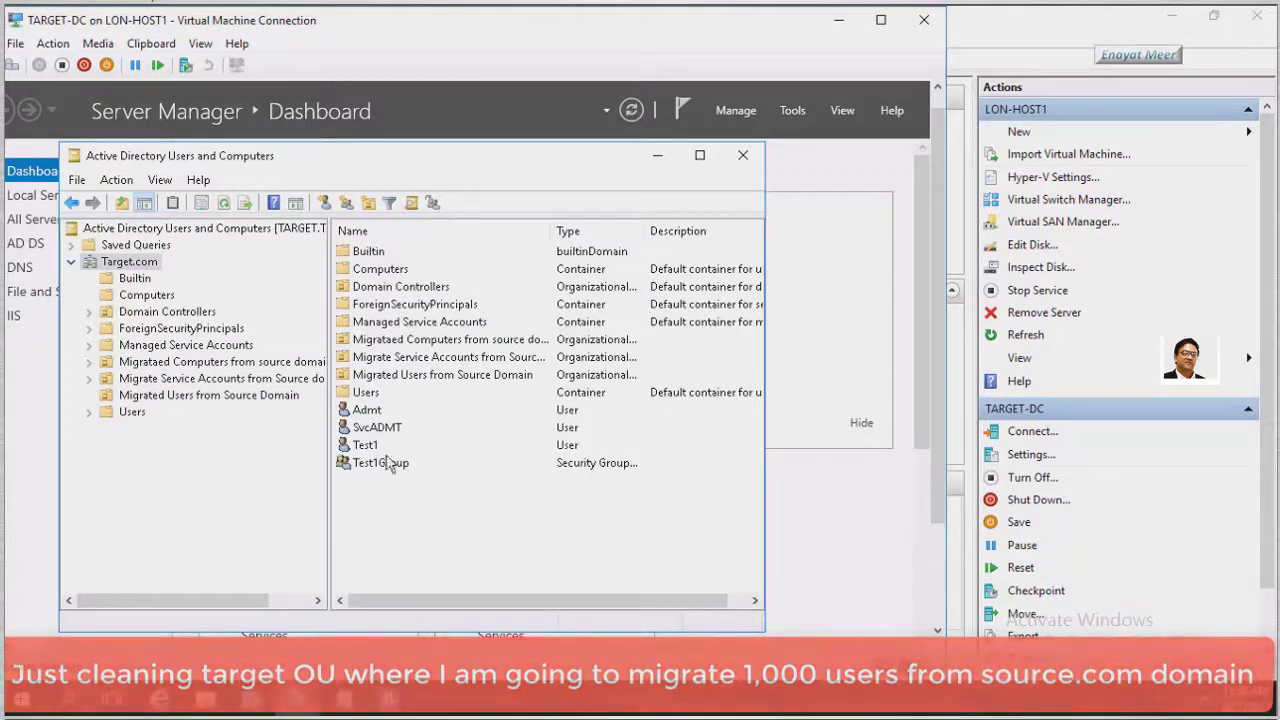
left_click(405, 446)
left_click(415, 463)
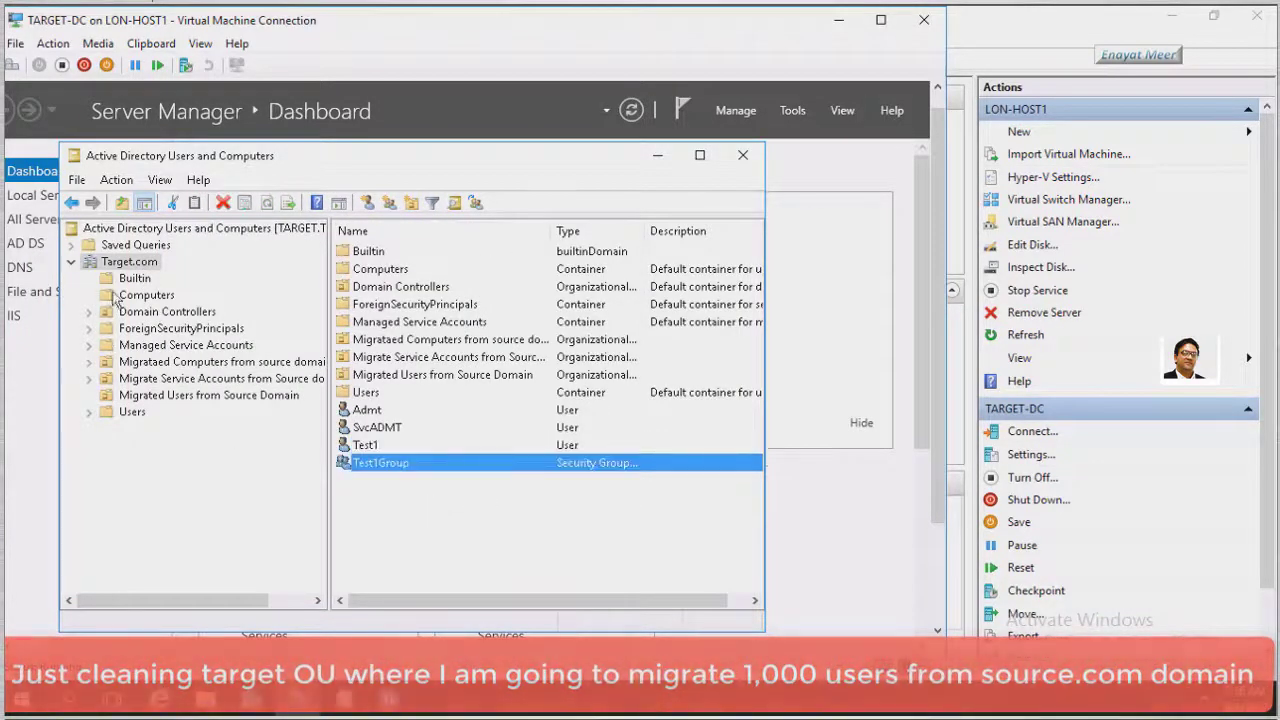
left_click(148, 396)
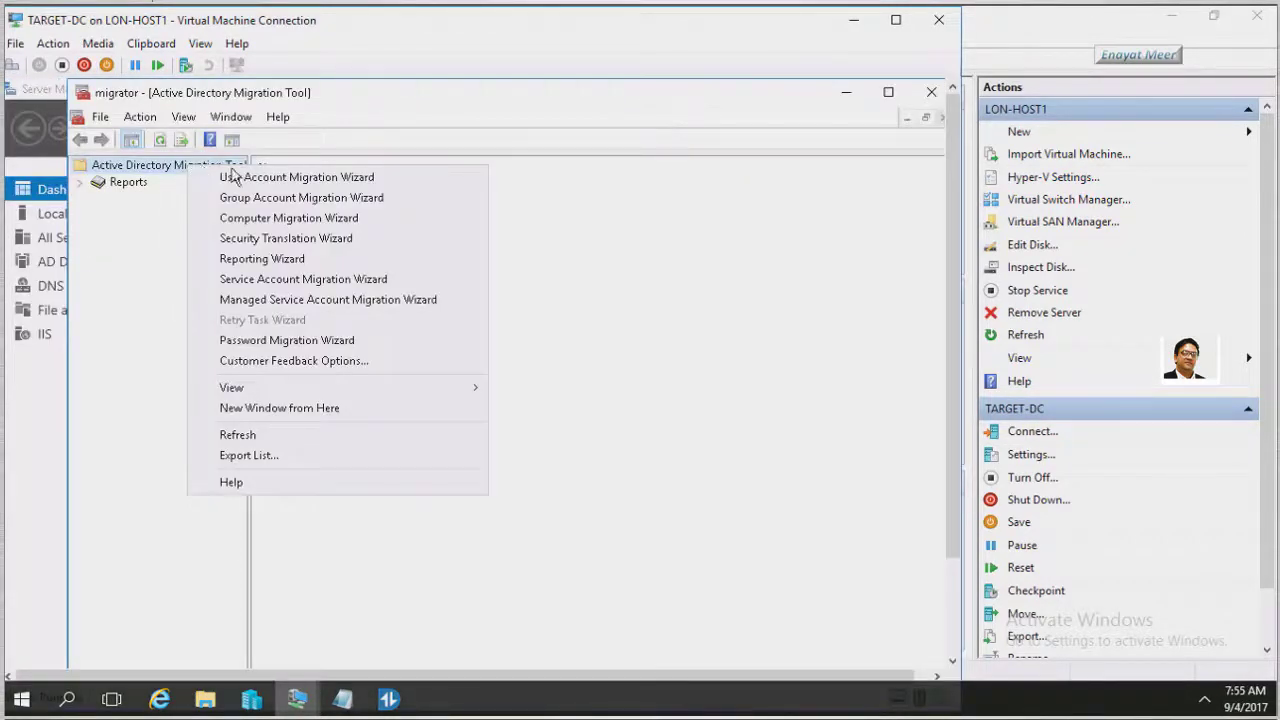
Launch the User Account Migration Wizard using SOURCE.SOURCE.COM and TARGET.Target.com as domain controllers
left_click(236, 180)
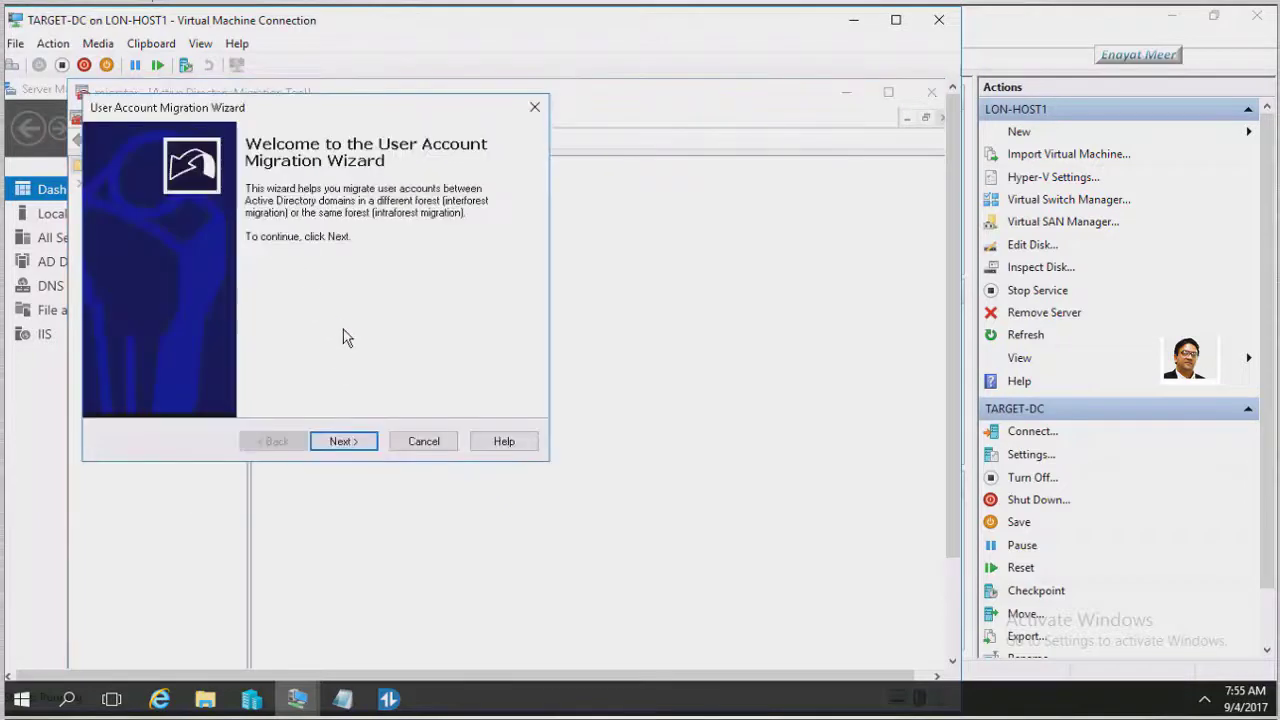
left_click(343, 441)
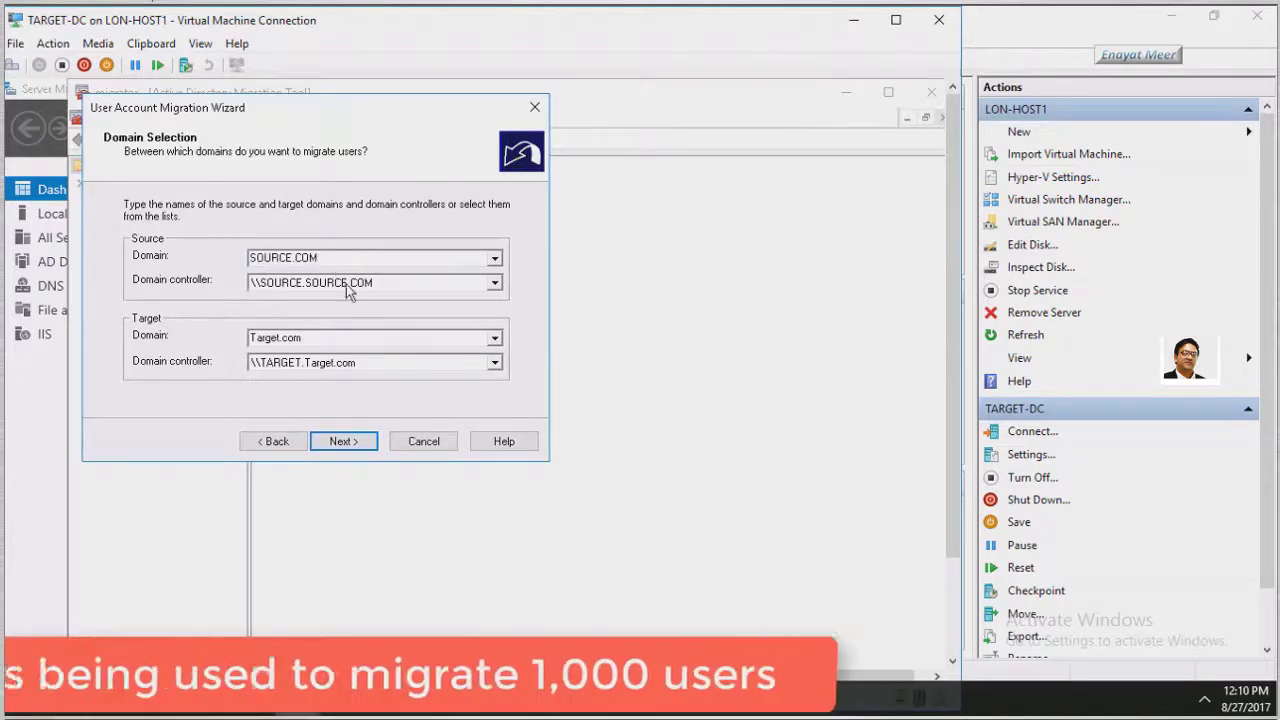
left_click(380, 284)
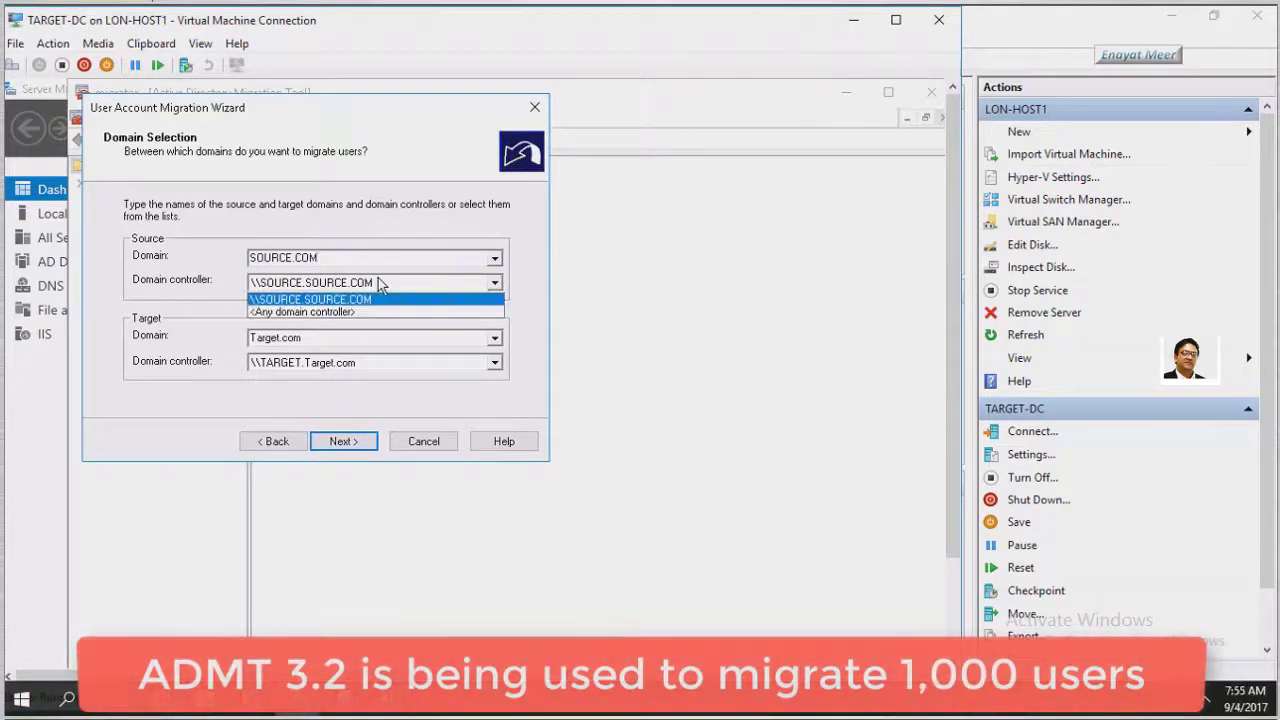
left_click(380, 284)
left_click(375, 345)
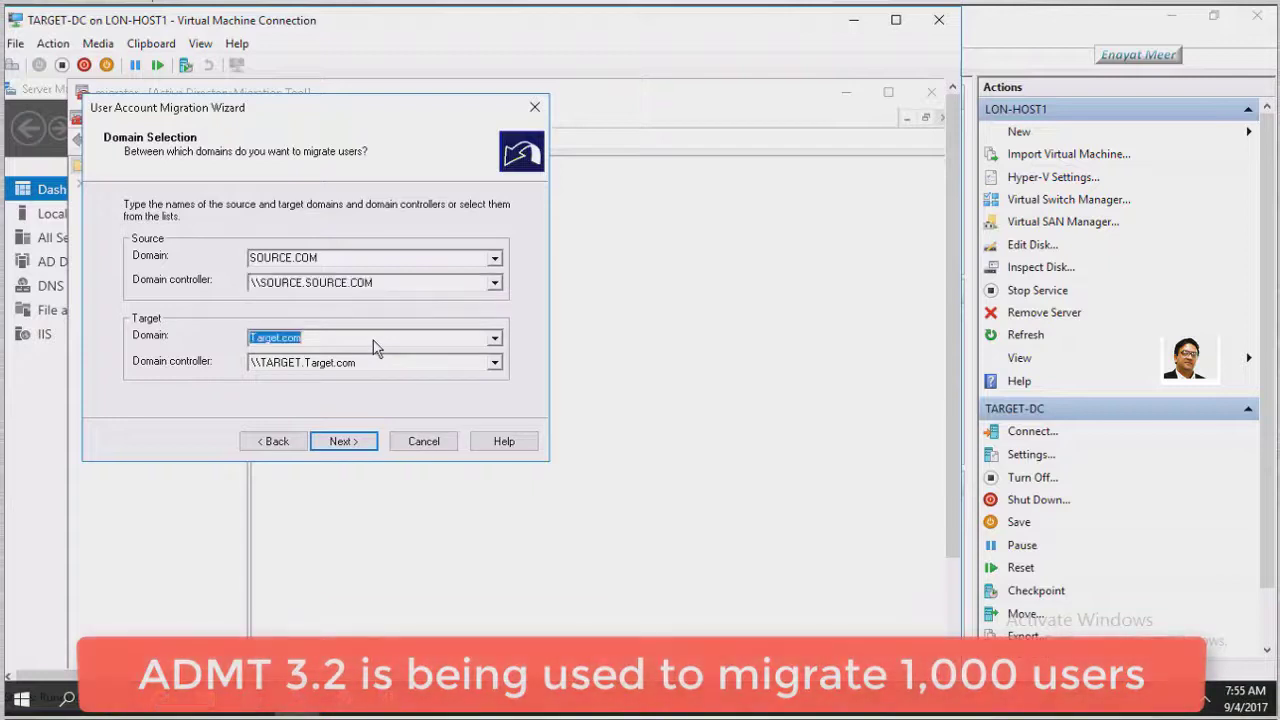
left_click(375, 364)
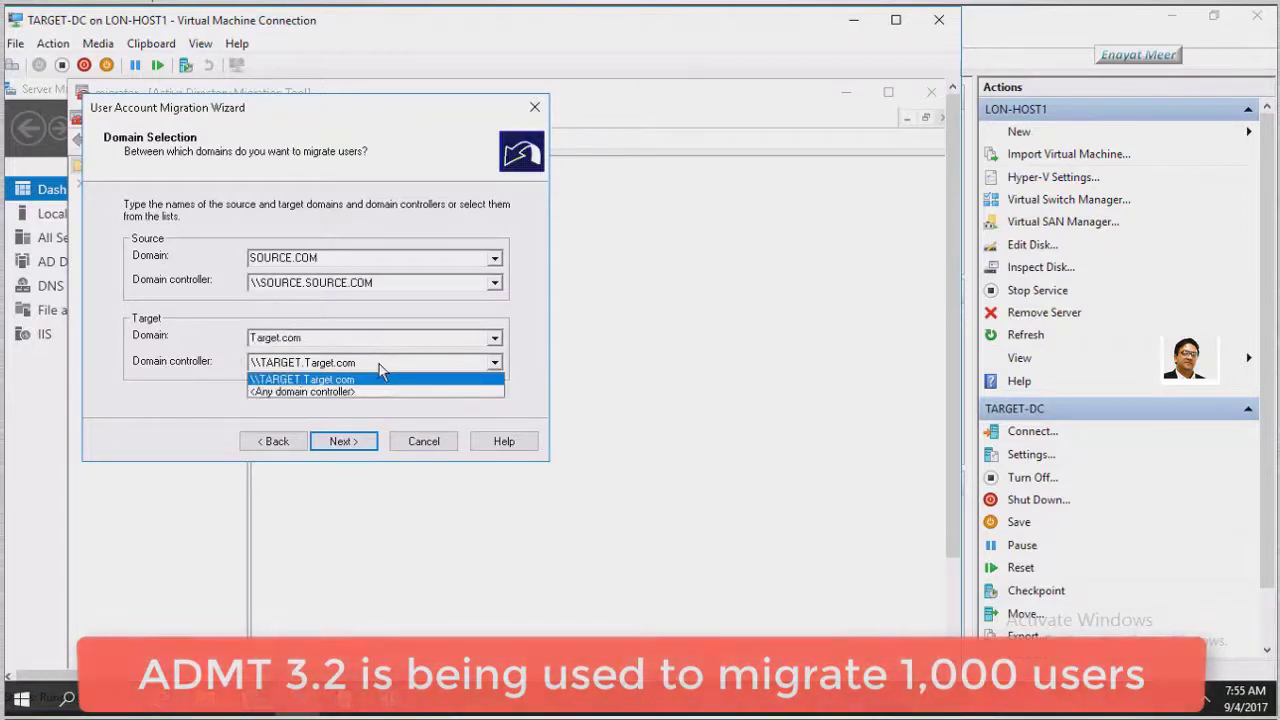
left_click(380, 379)
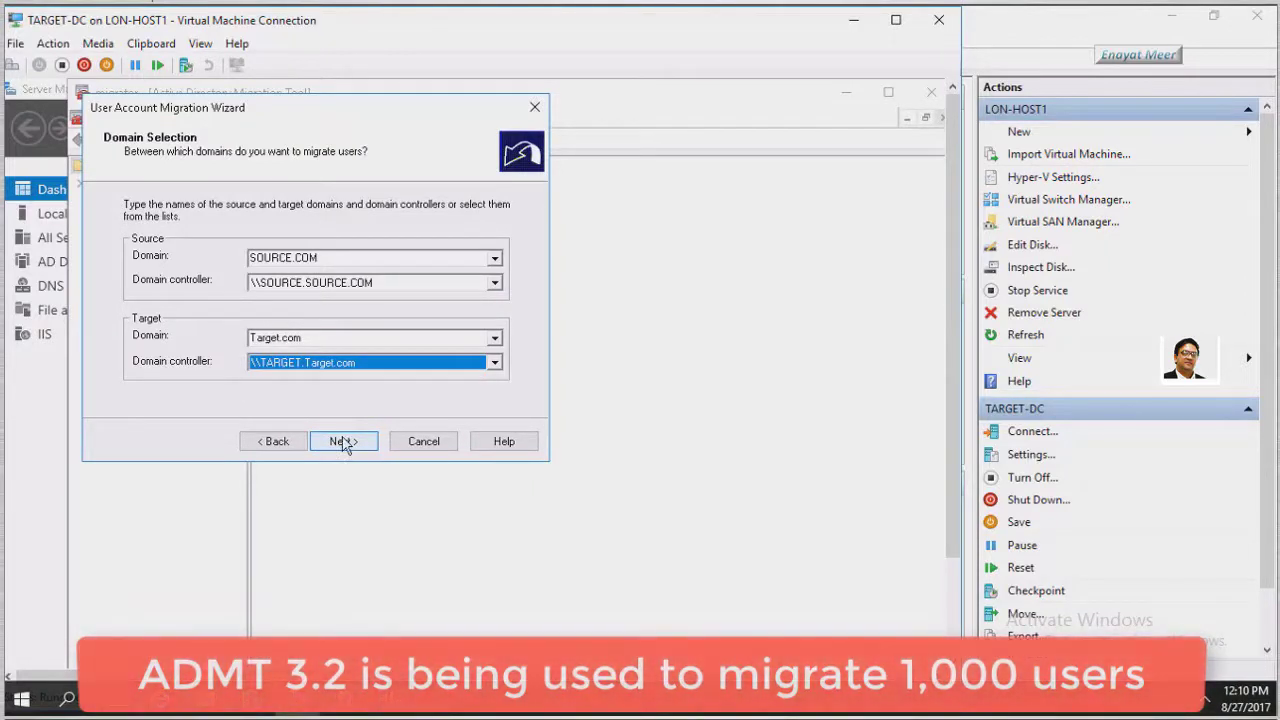
left_click(346, 448)
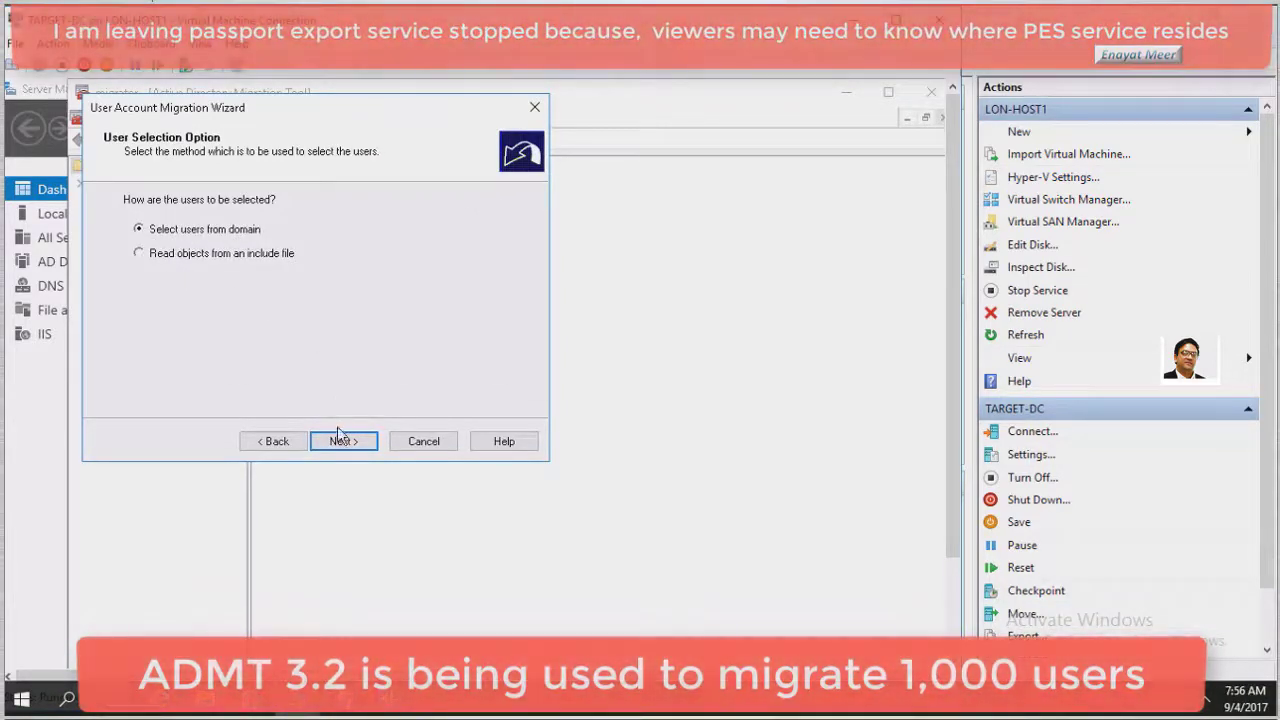
left_click(339, 444)
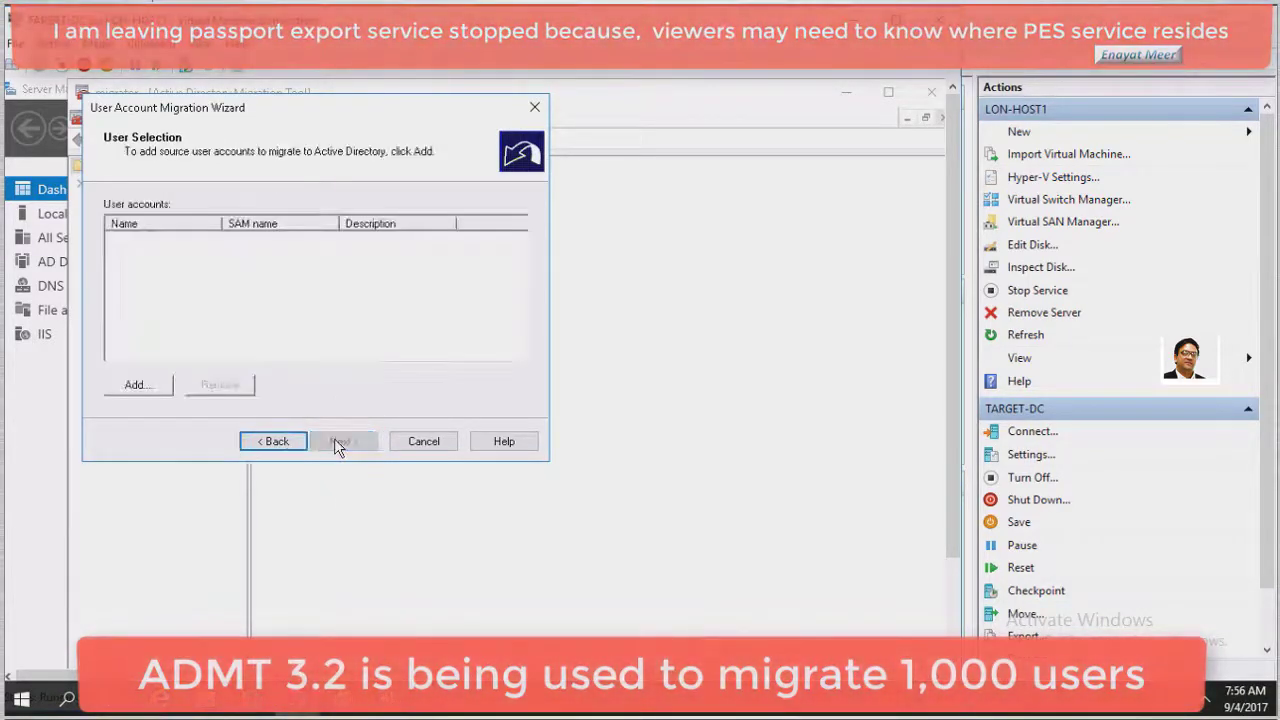
Set the user search location to SOURCE.COM's UsersToMigrate container, keeping Users as object type
left_click(148, 386)
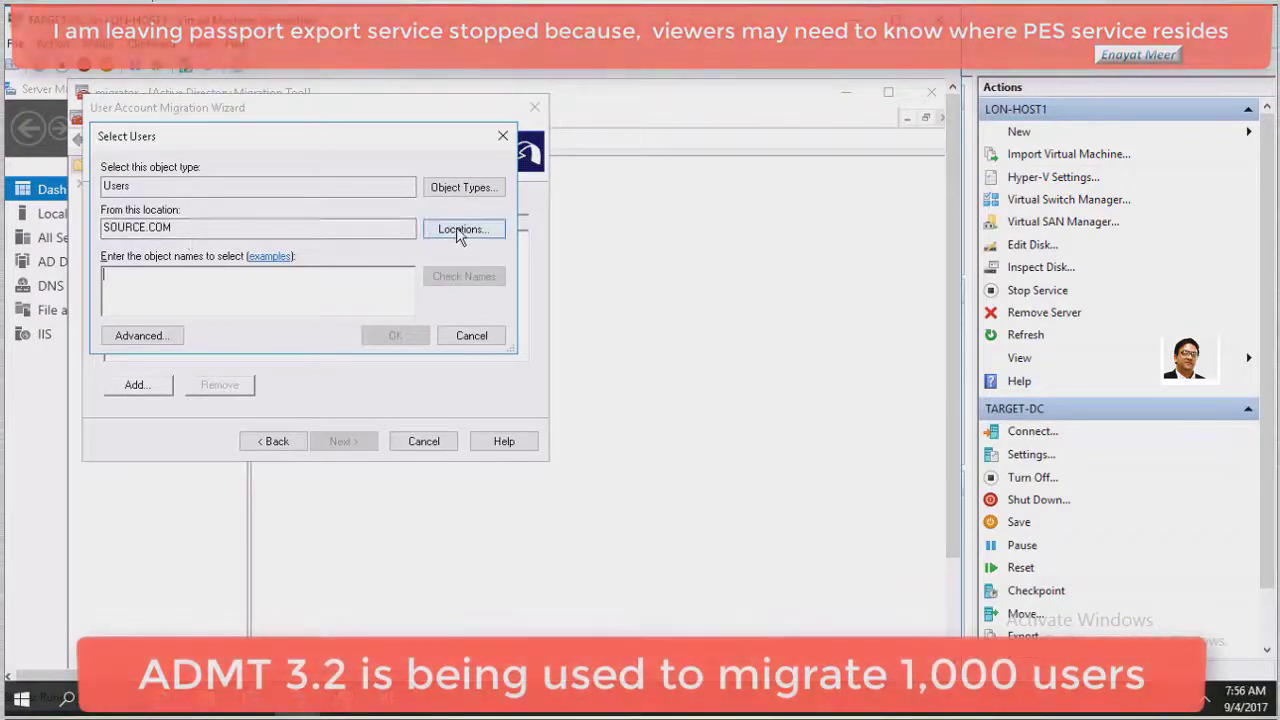
left_click(459, 230)
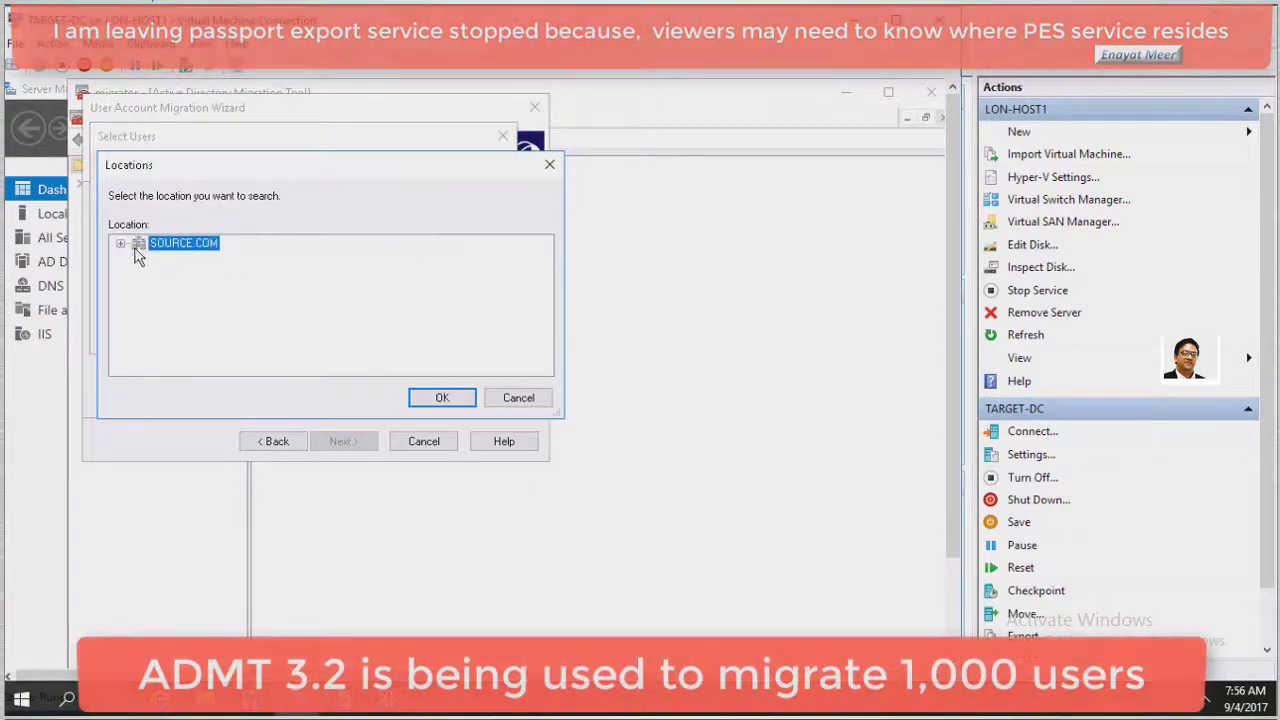
left_click(120, 244)
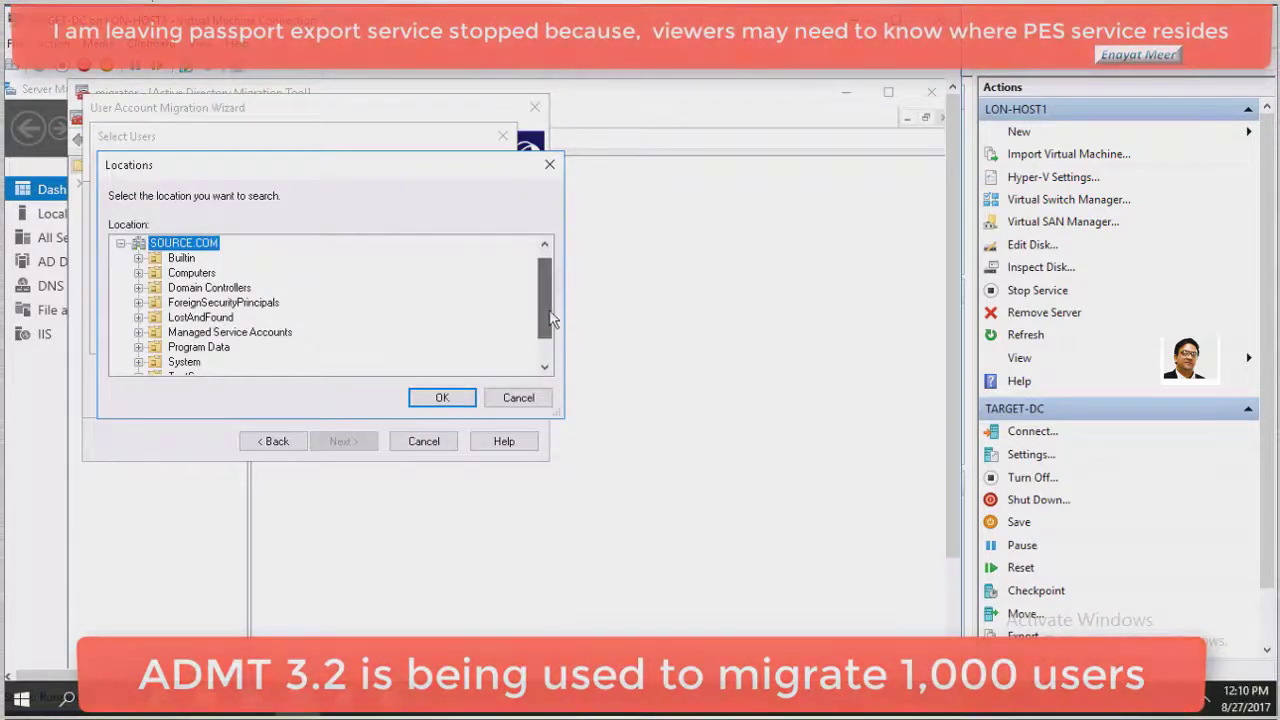
scroll(544, 300, "down", 1)
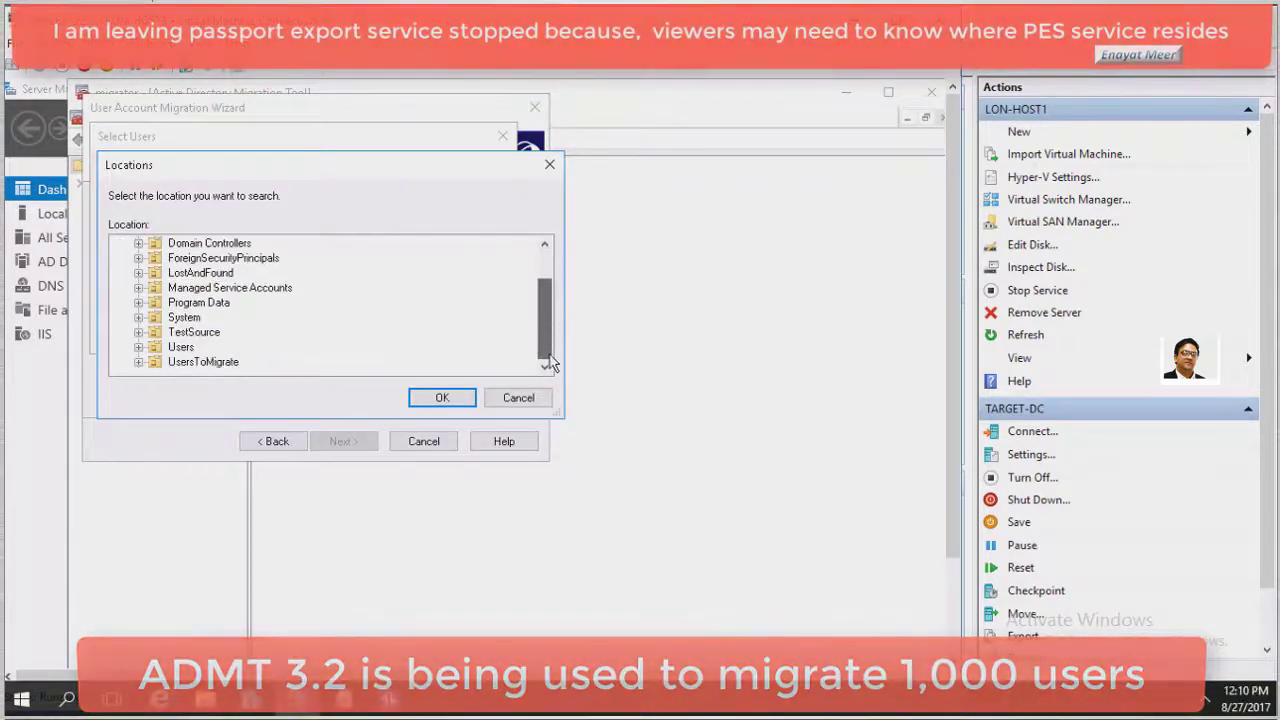
left_click(218, 364)
left_click(432, 398)
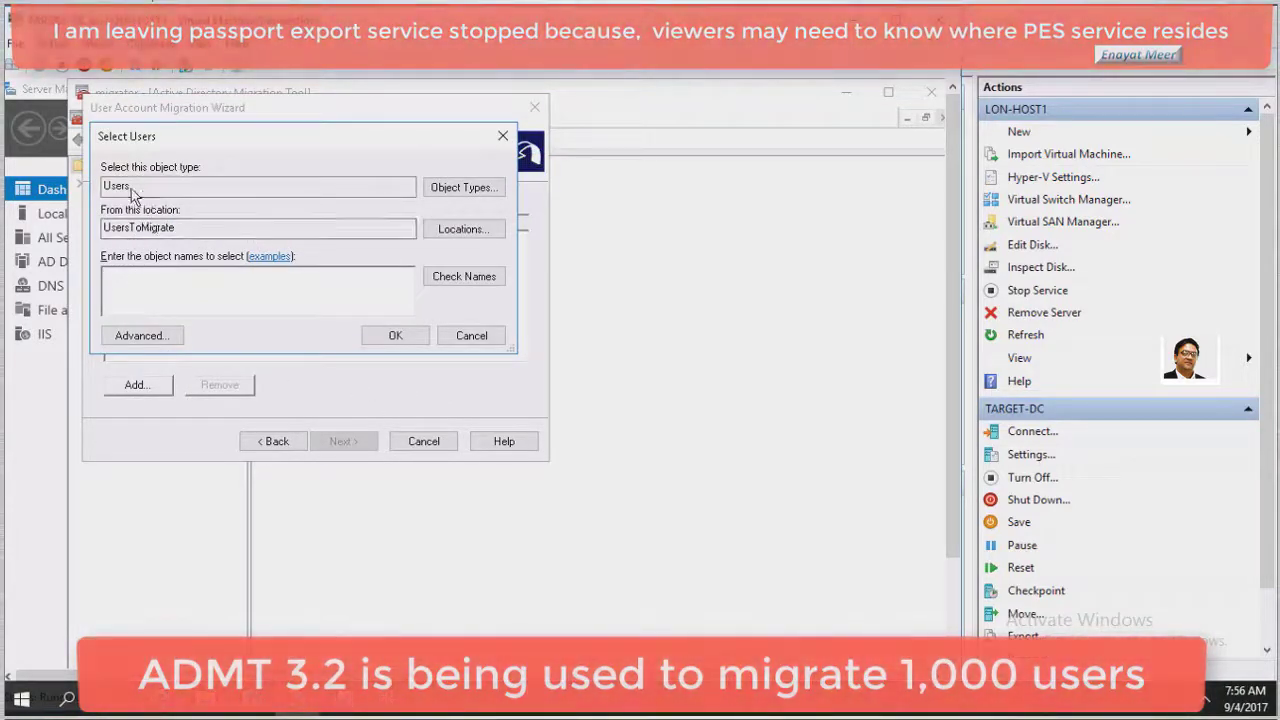
left_click(470, 187)
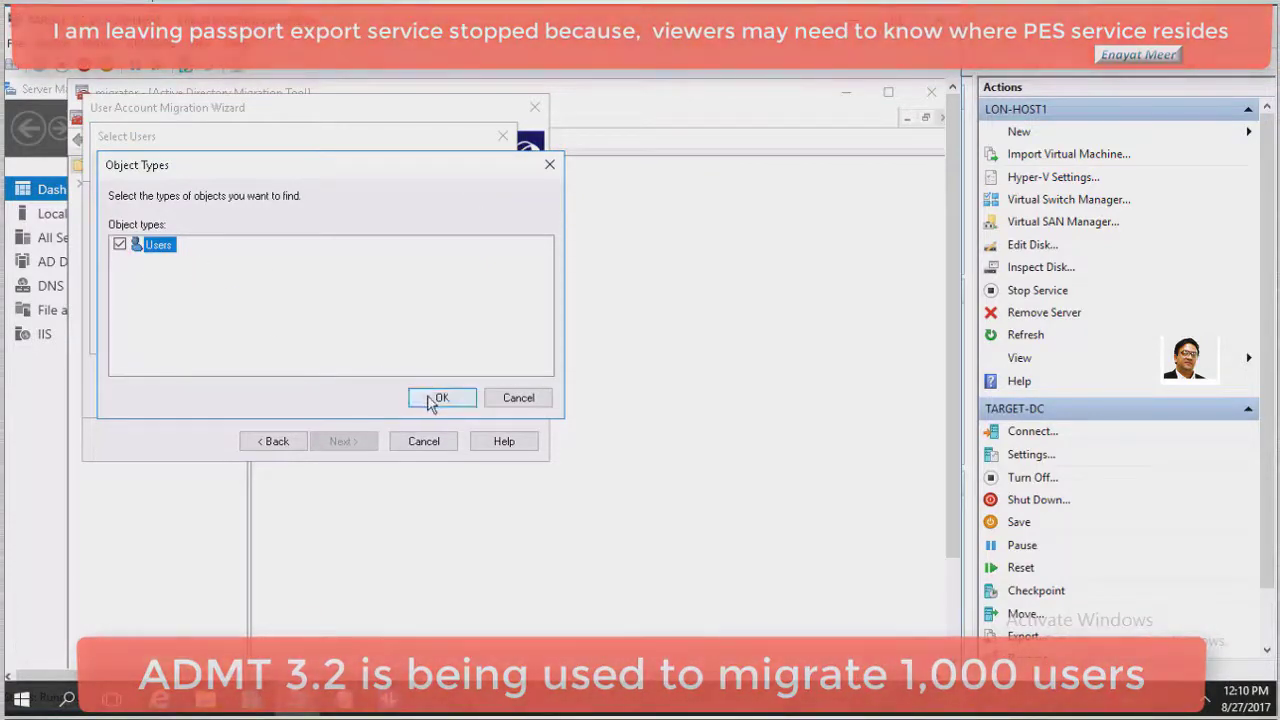
left_click(438, 398)
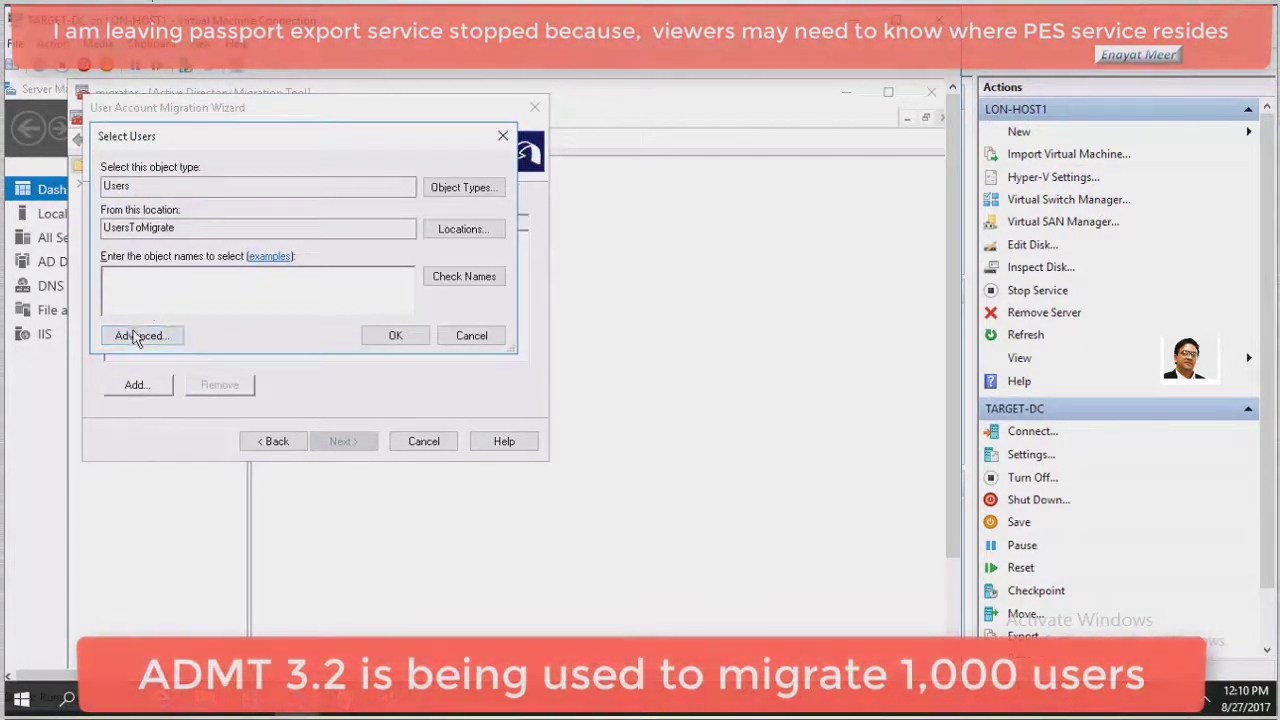
Find all users in UsersToMigrate via advanced search and add every result
left_click(137, 336)
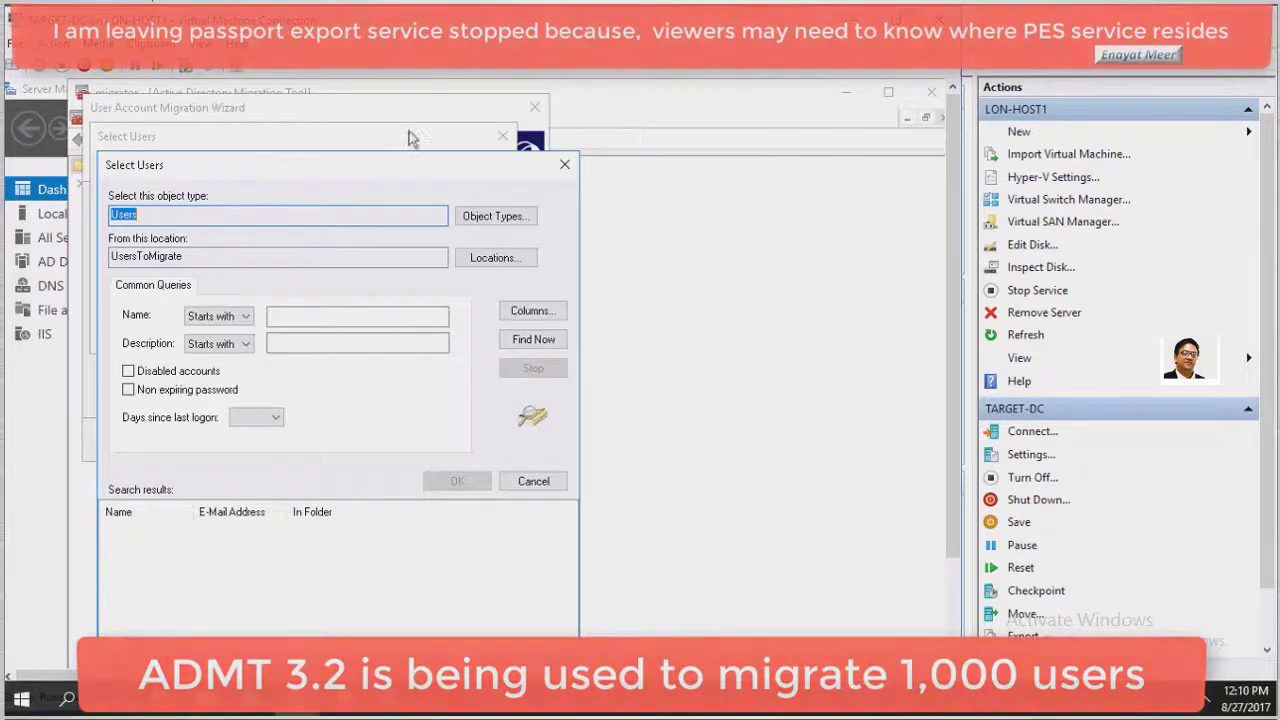
left_click_drag(277, 175, 406, 103)
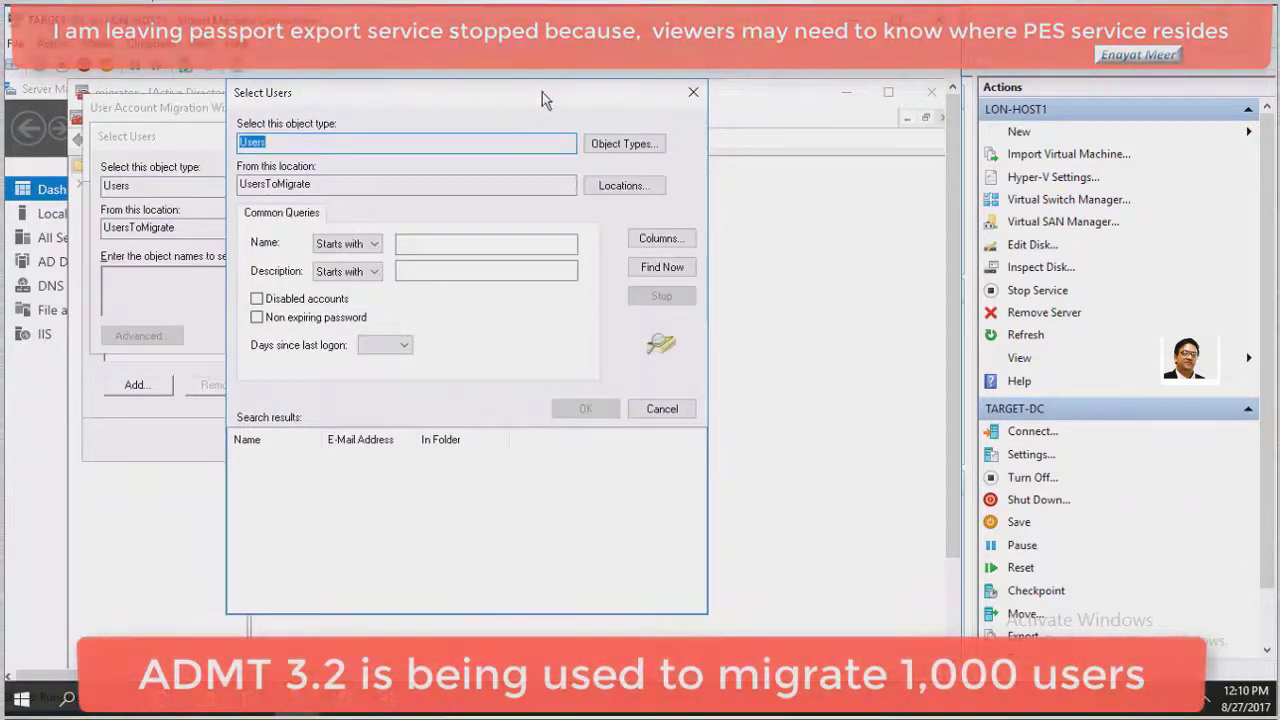
left_click_drag(542, 92, 545, 120)
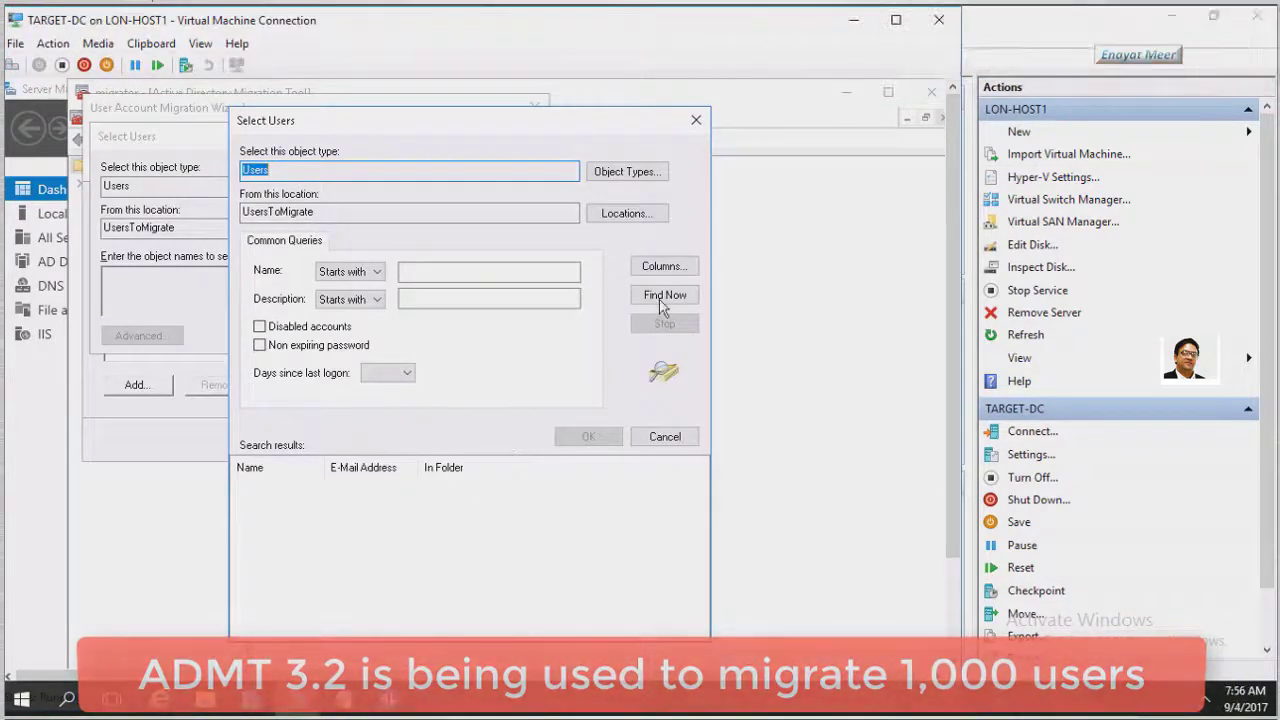
left_click(662, 296)
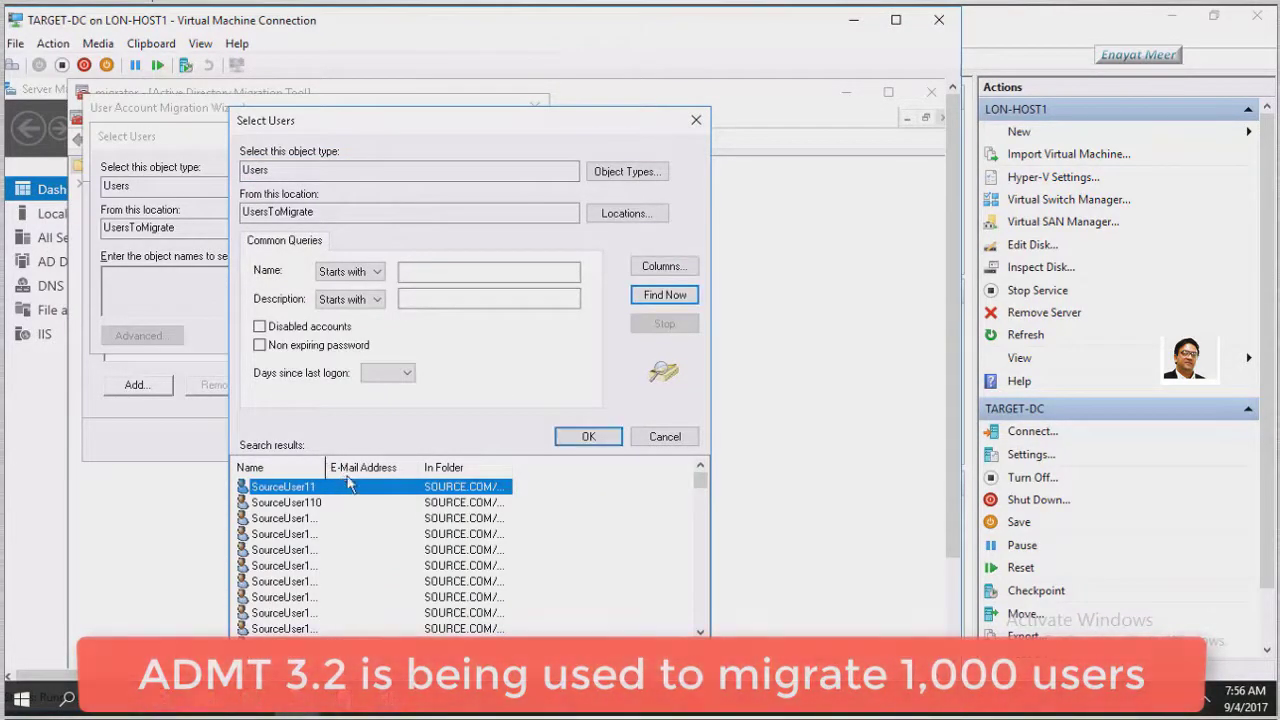
left_click_drag(332, 467, 370, 468)
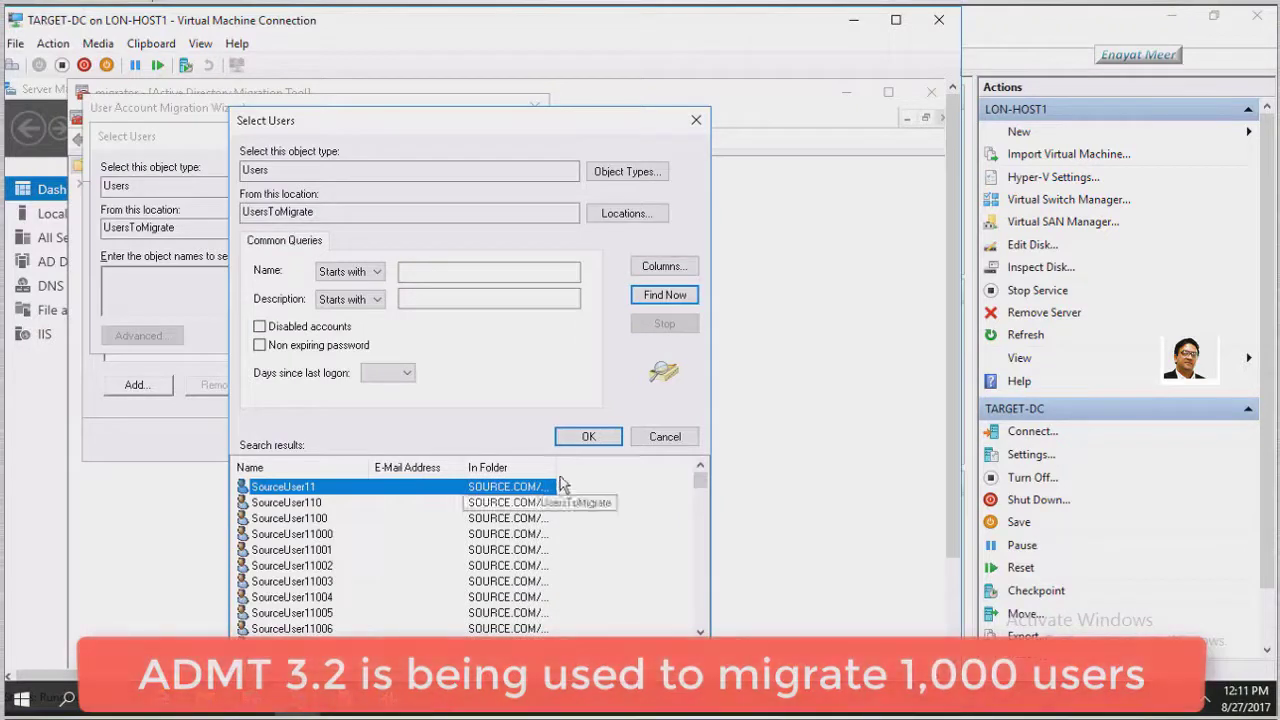
left_click_drag(624, 467, 640, 508)
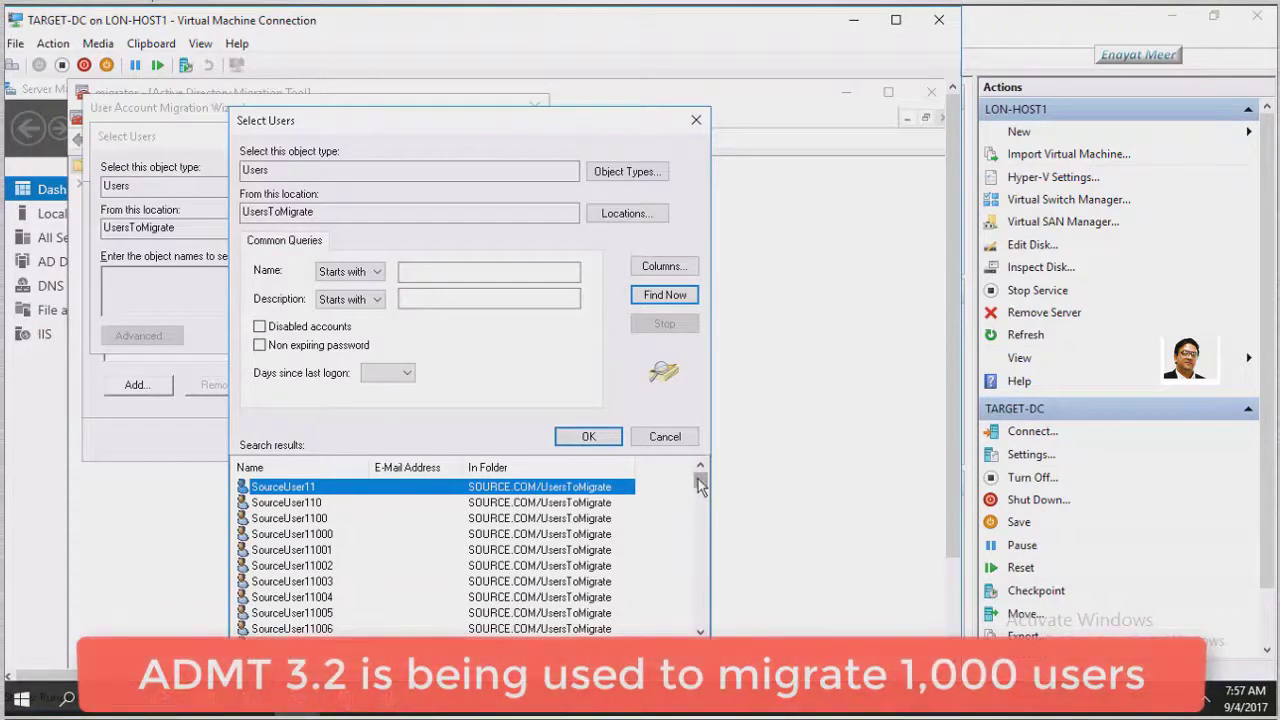
left_click_drag(697, 487, 707, 632)
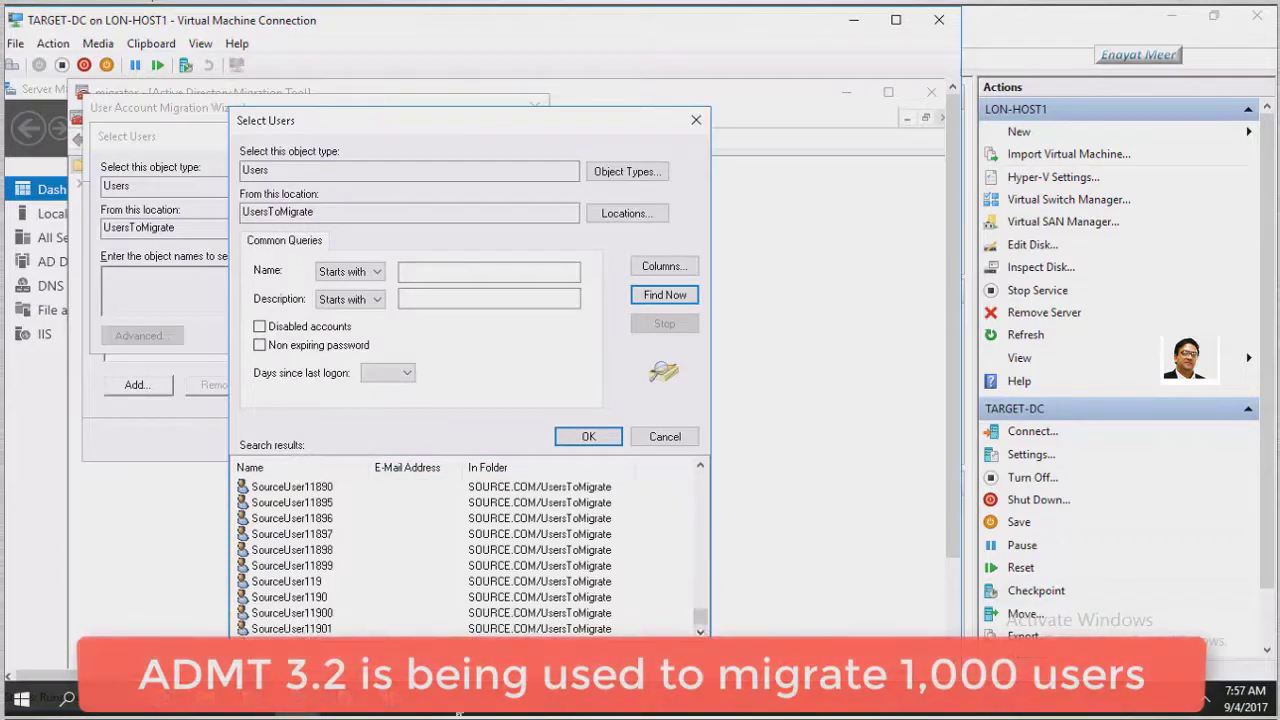
left_click(298, 630)
key("ctrl+a")
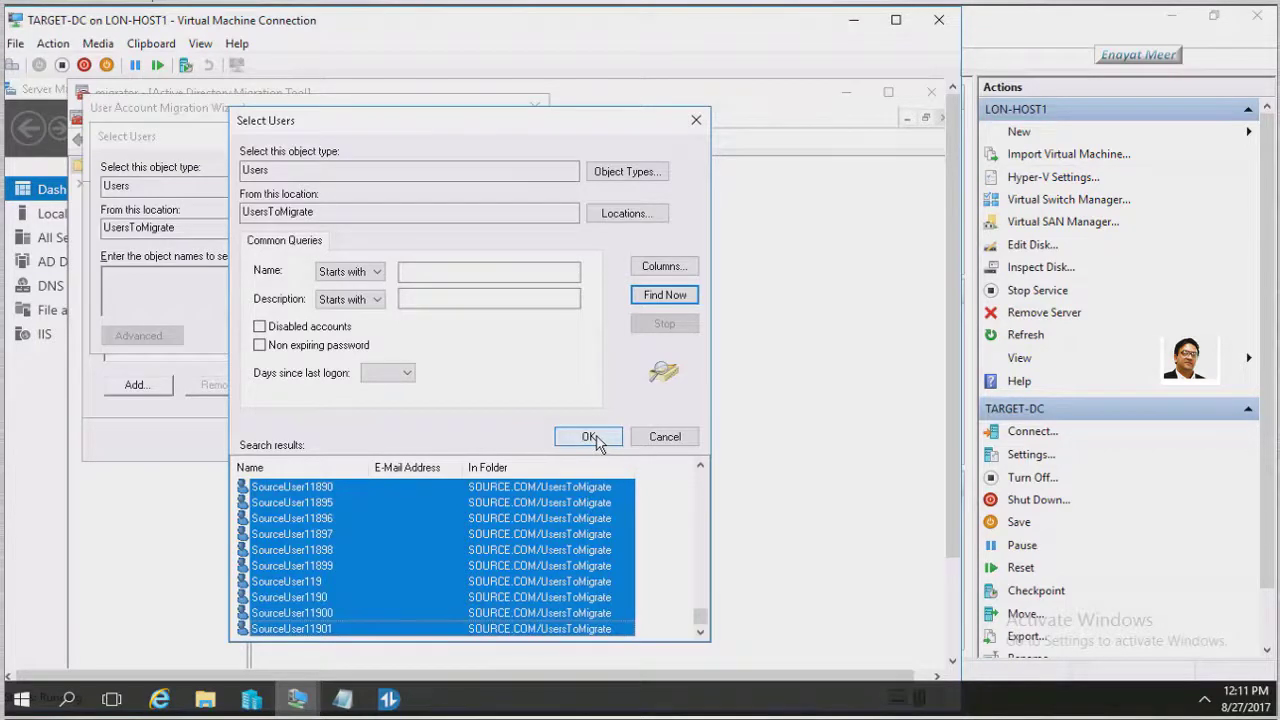
left_click(590, 437)
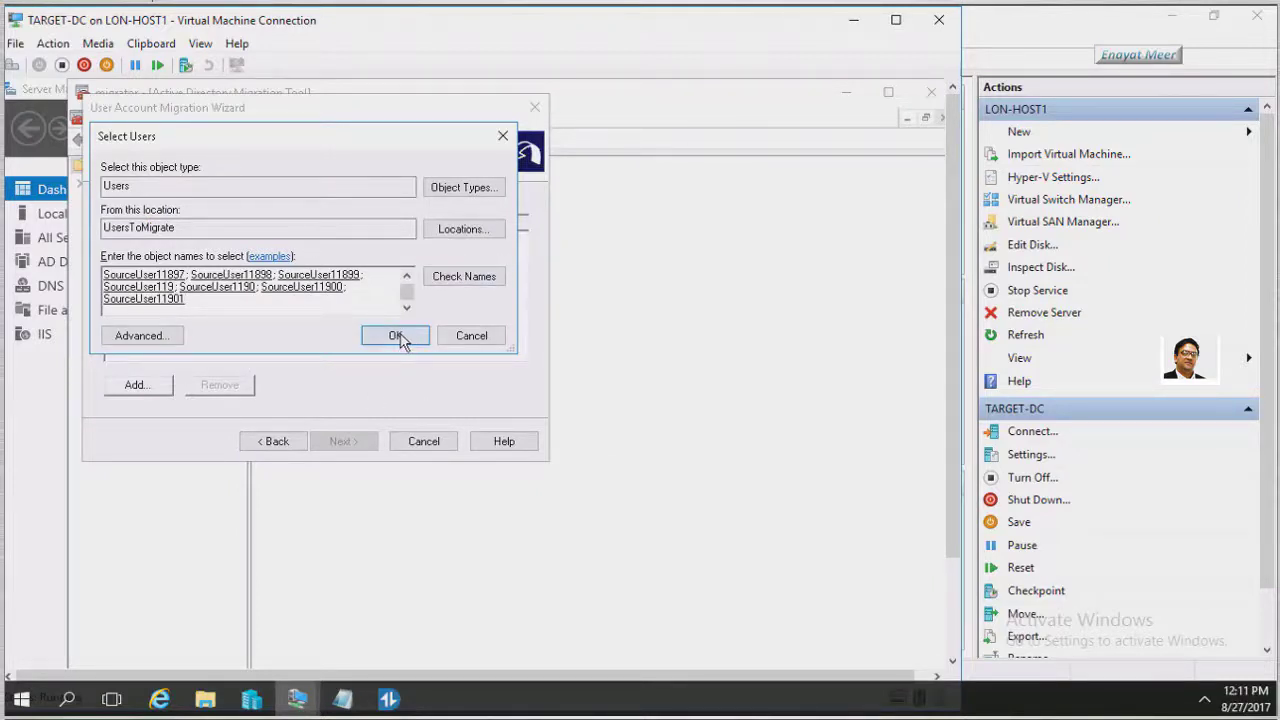
Confirm the selected SourceUser accounts and continue past user selection
left_click(398, 337)
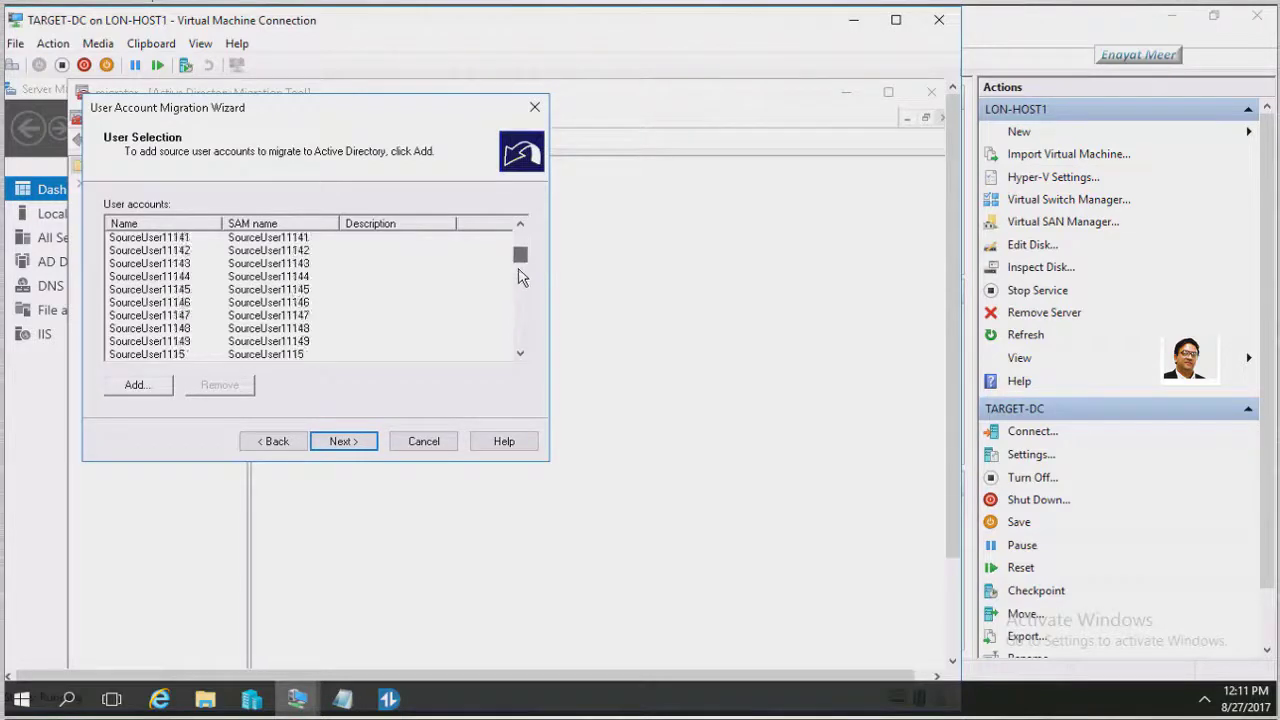
left_click_drag(520, 264, 520, 358)
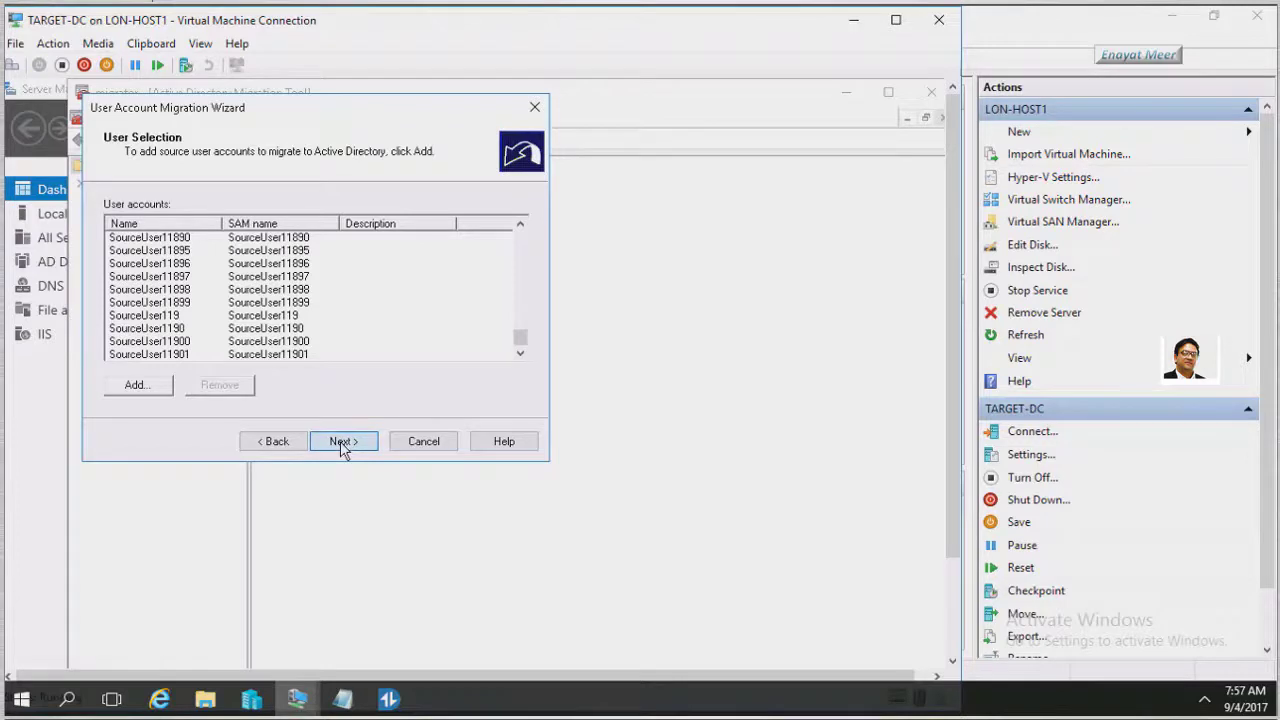
left_click(341, 441)
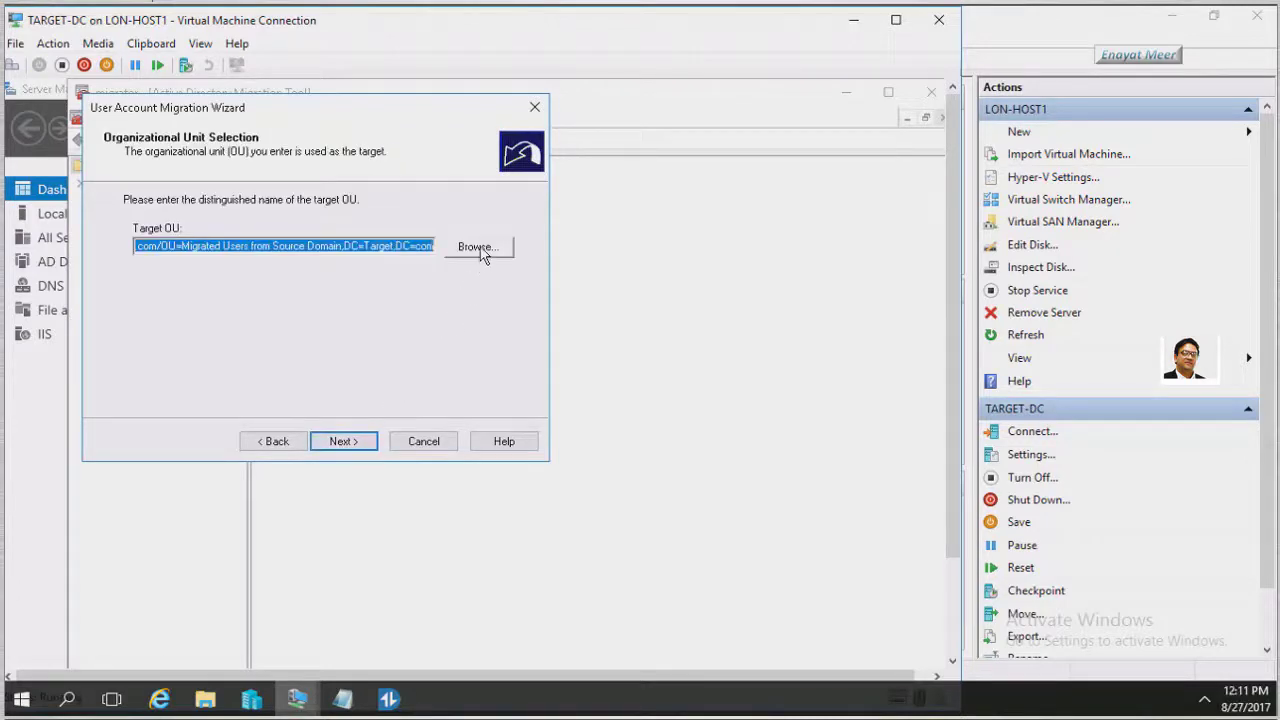
Set the target OU to Migrated Users from Source Domain and continue to Password Options
left_click(479, 248)
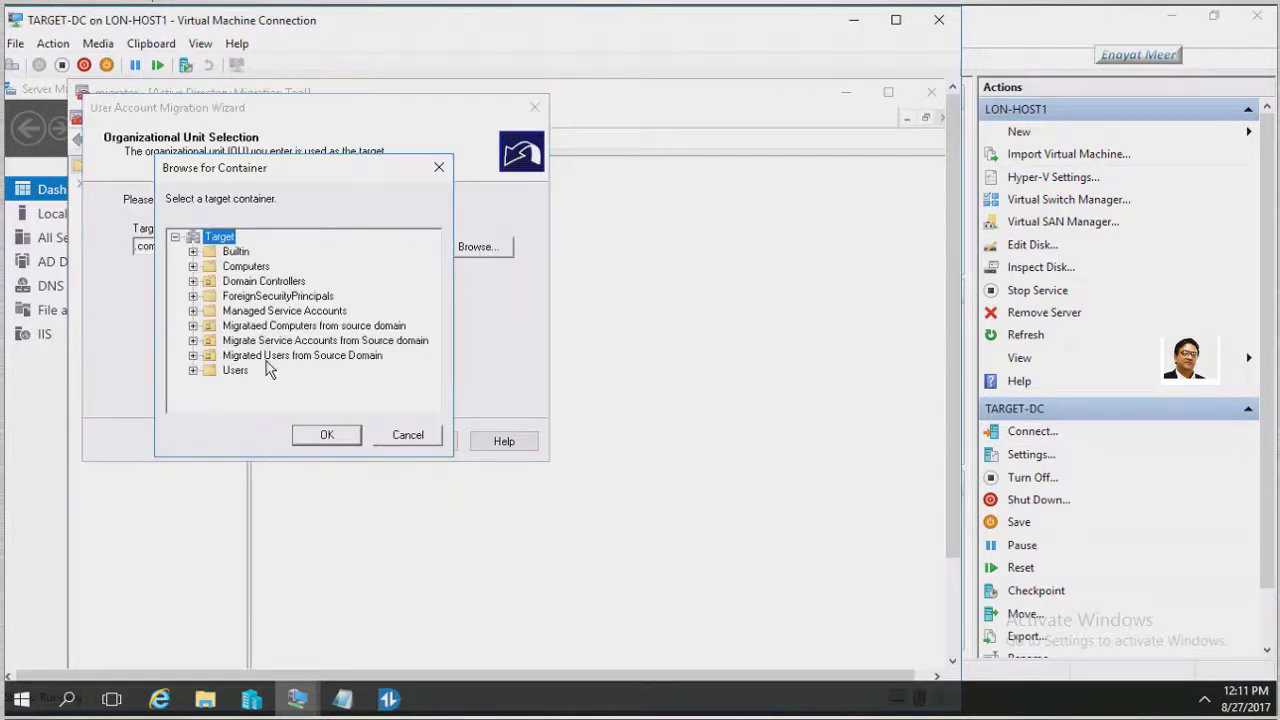
left_click(266, 357)
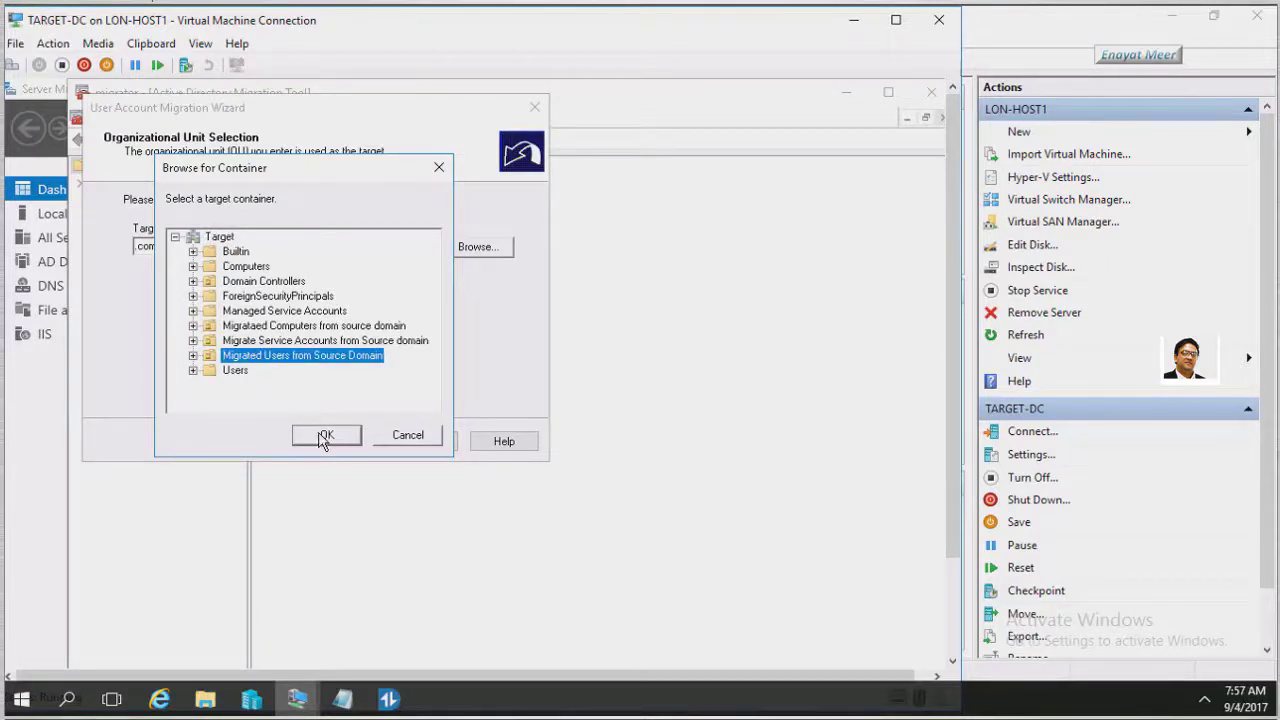
left_click(323, 438)
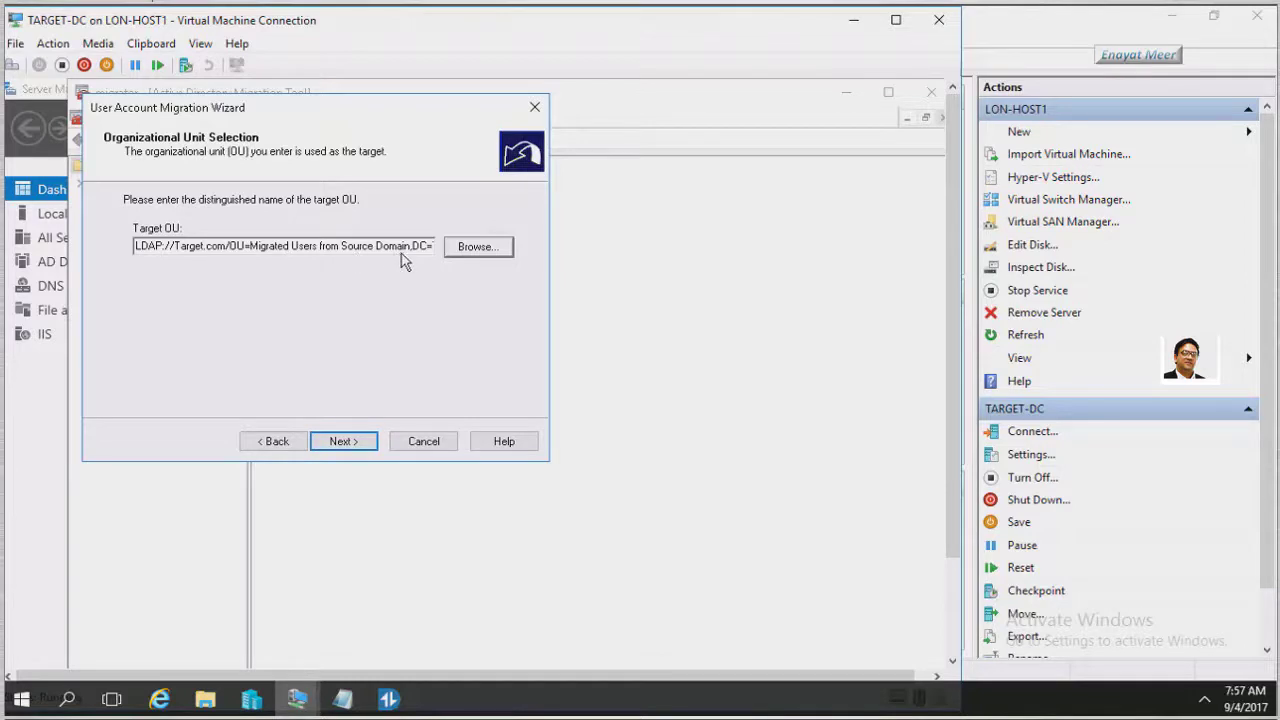
left_click(342, 442)
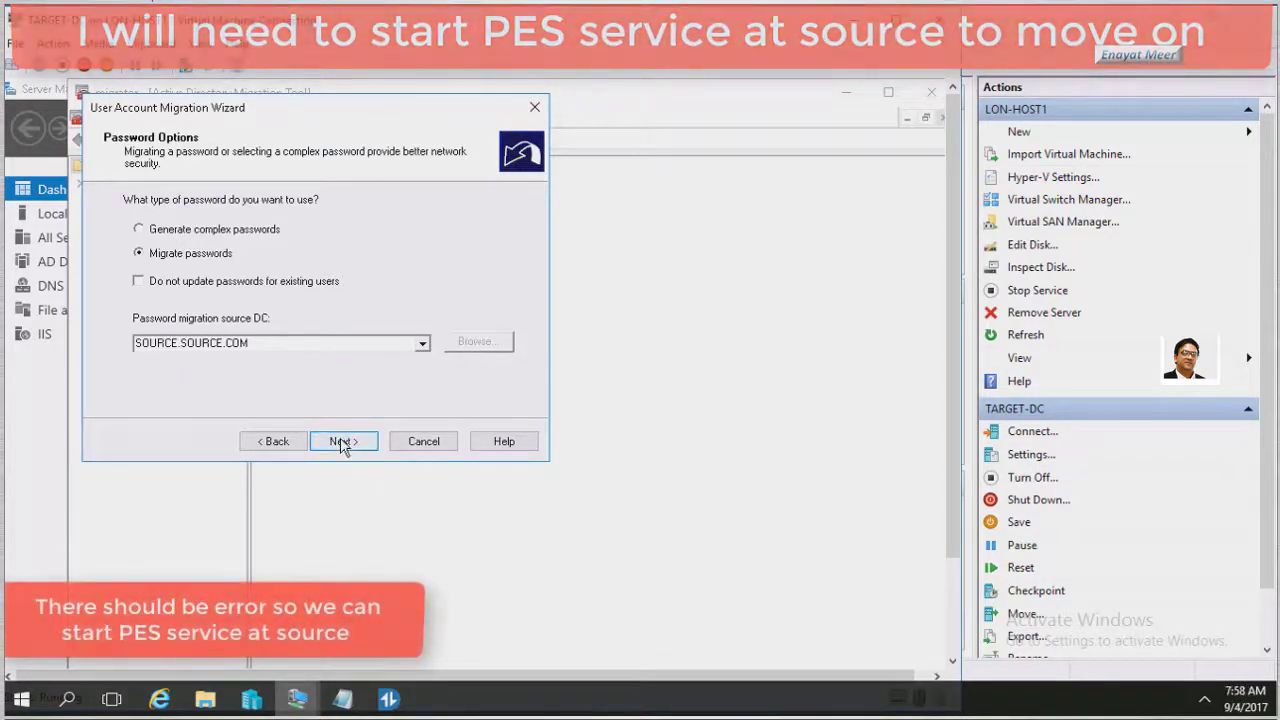
Advance past Password Options, triggering the Password Export Server error, then switch to Hyper-V Manager
left_click(341, 445)
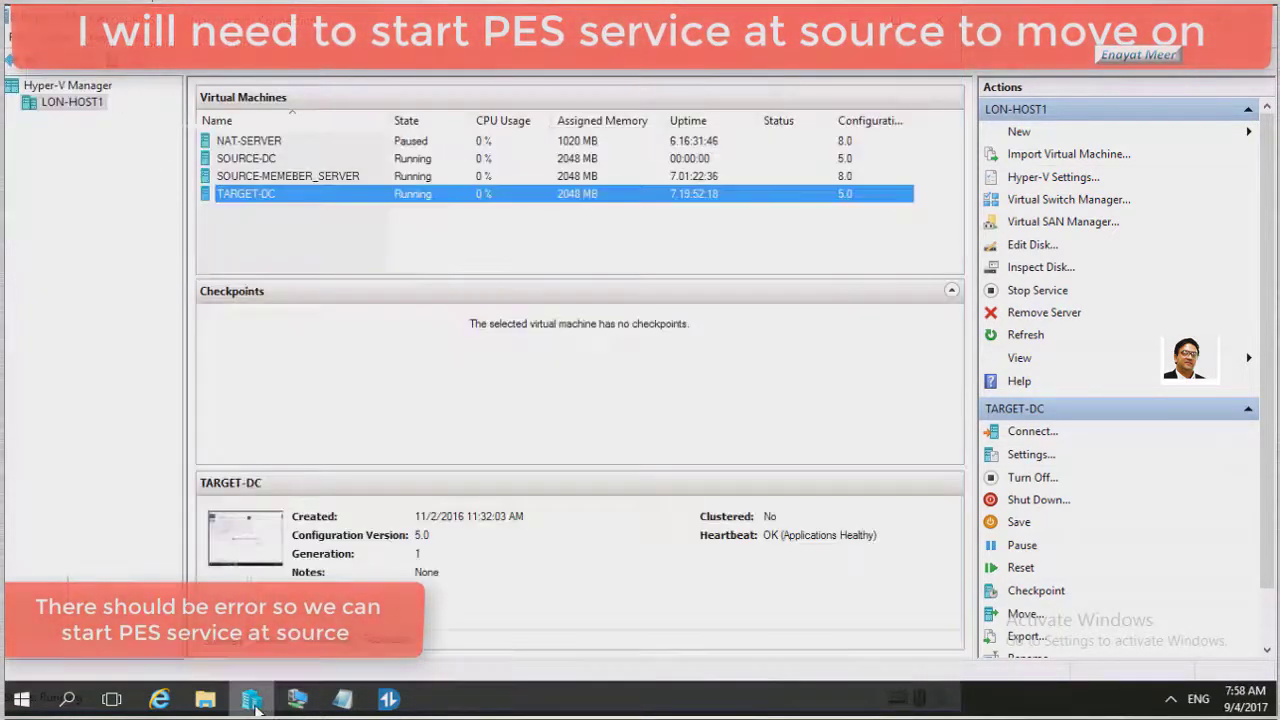
left_click(251, 699)
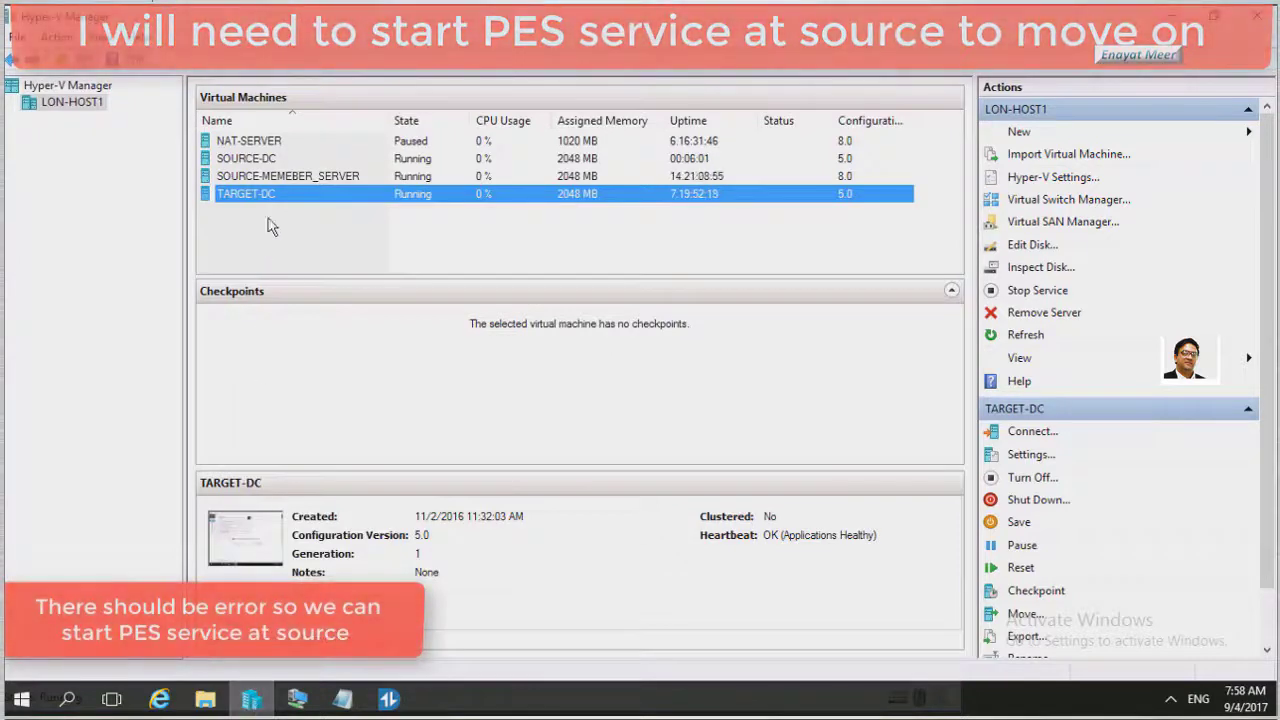
Start the Password Export Server Service on SOURCE-DC from the Services console
left_click(253, 162)
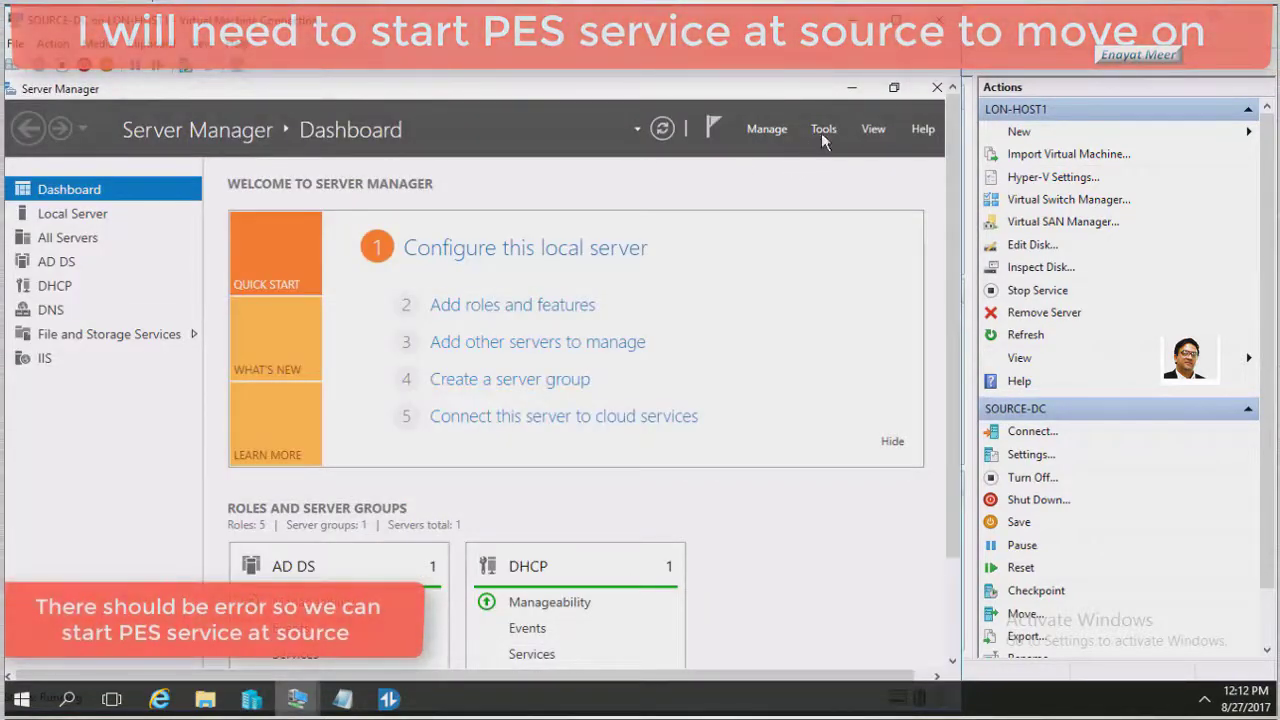
left_click(823, 130)
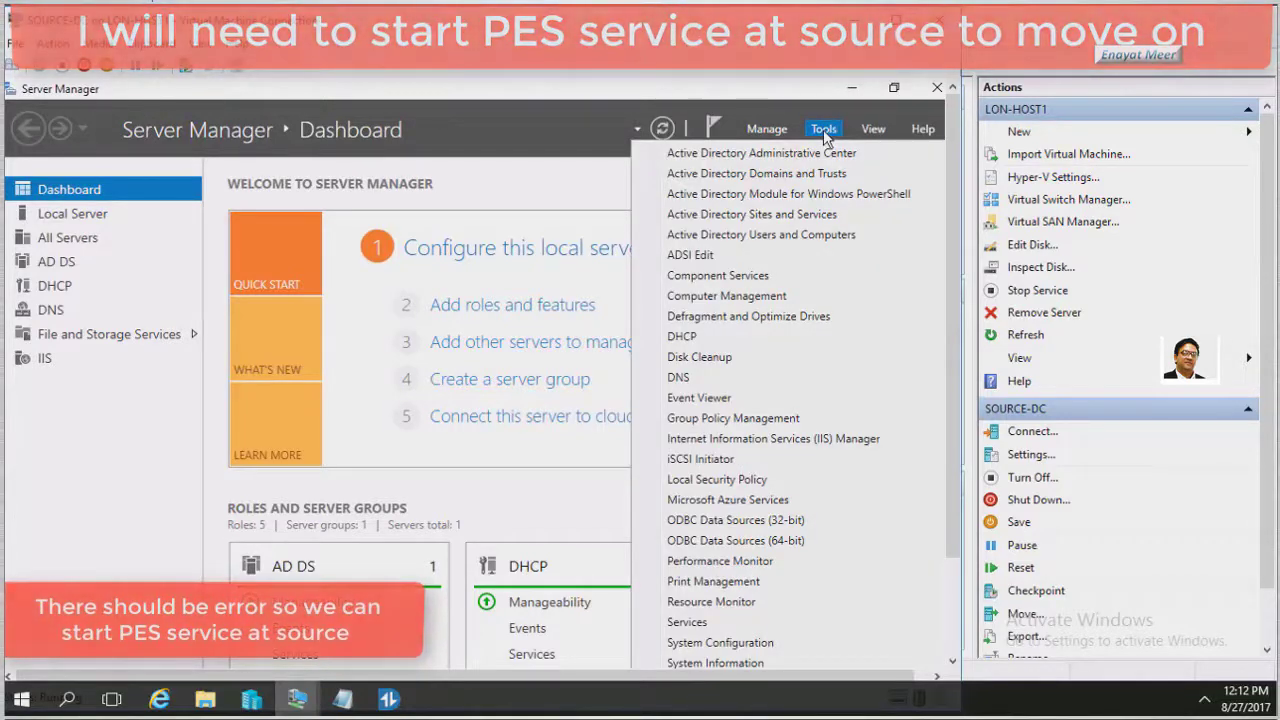
left_click(688, 622)
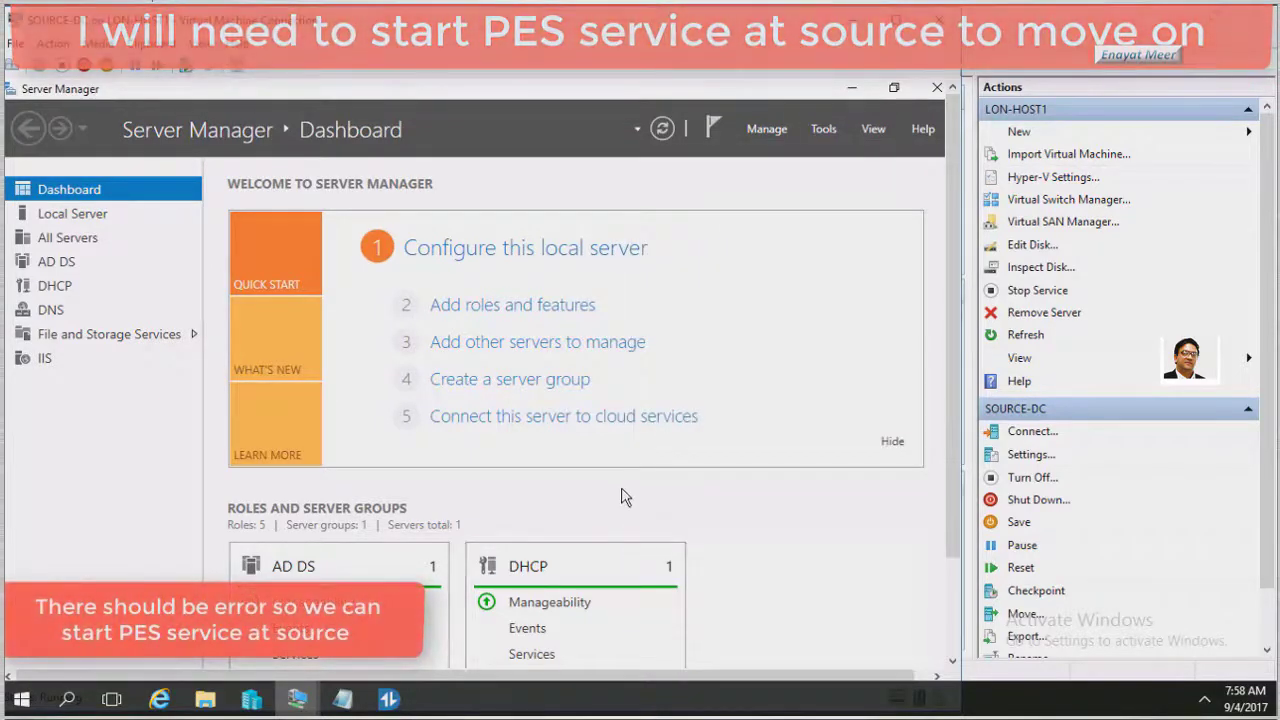
left_click(262, 370)
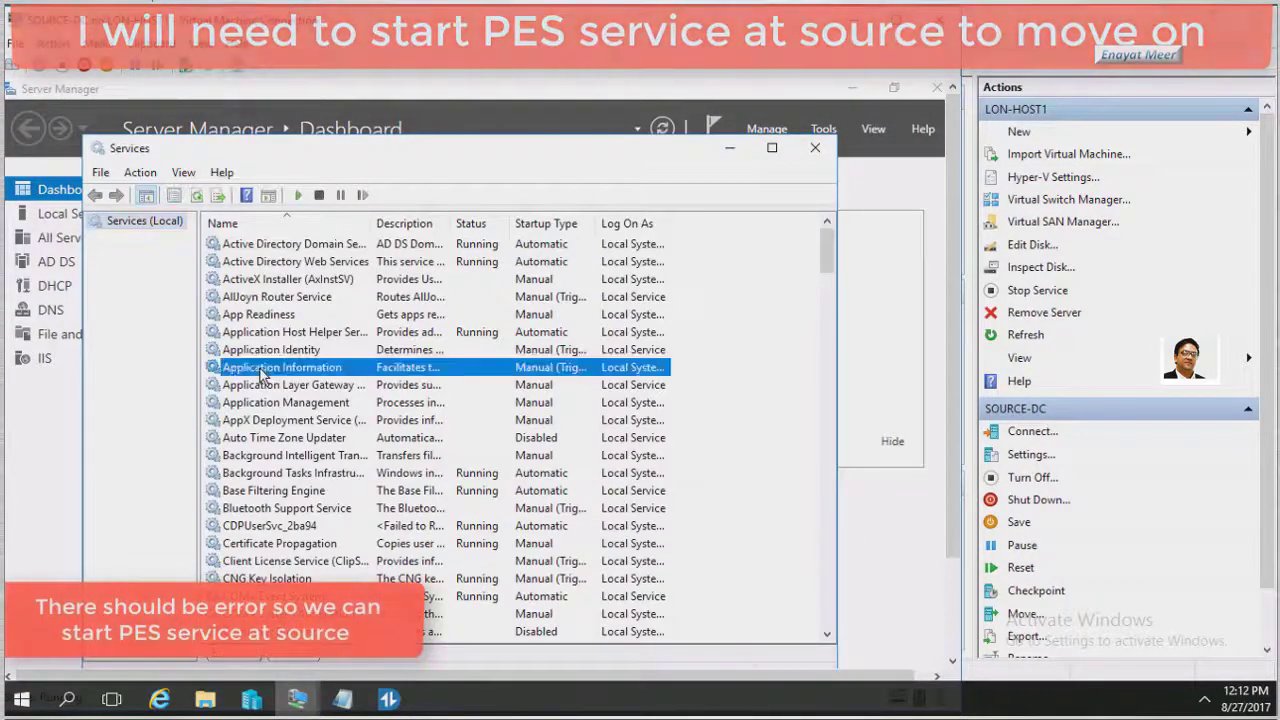
key("p")
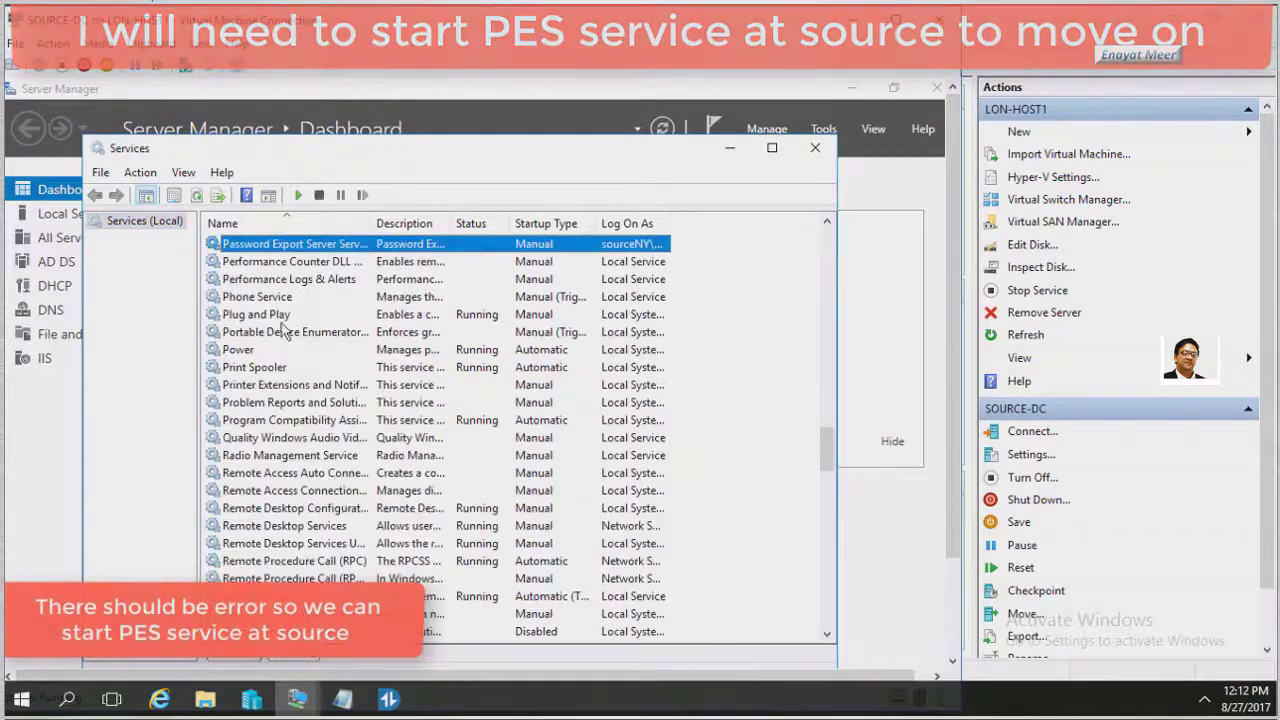
right_click(316, 250)
left_click(320, 257)
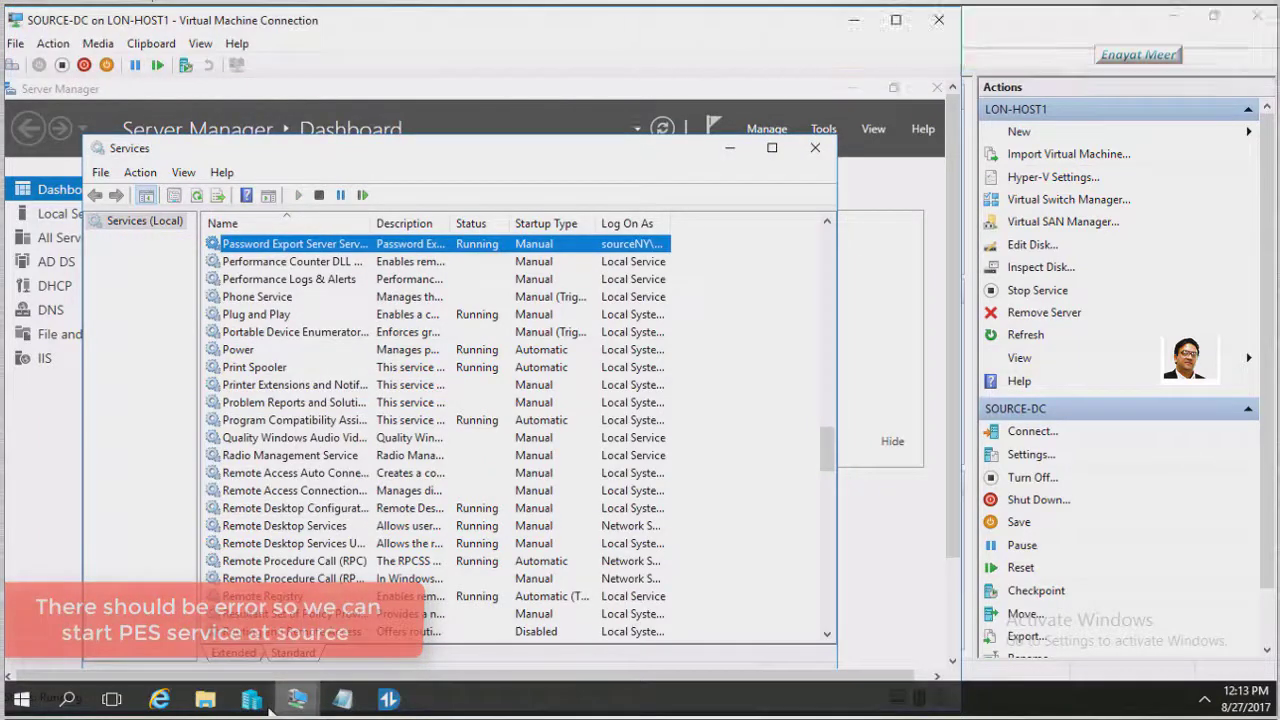
left_click(256, 700)
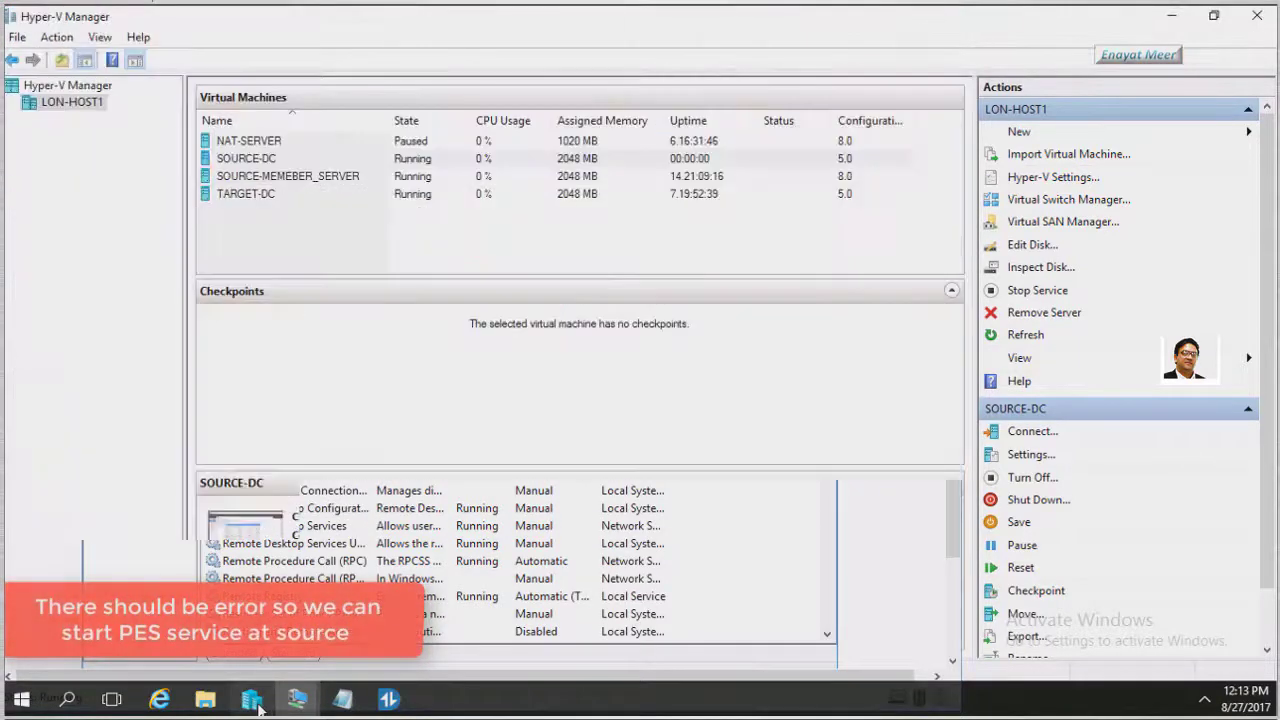
Dismiss the Password Export Server error on TARGET-DC and advance through Password and Account Transition Options
left_click(265, 195)
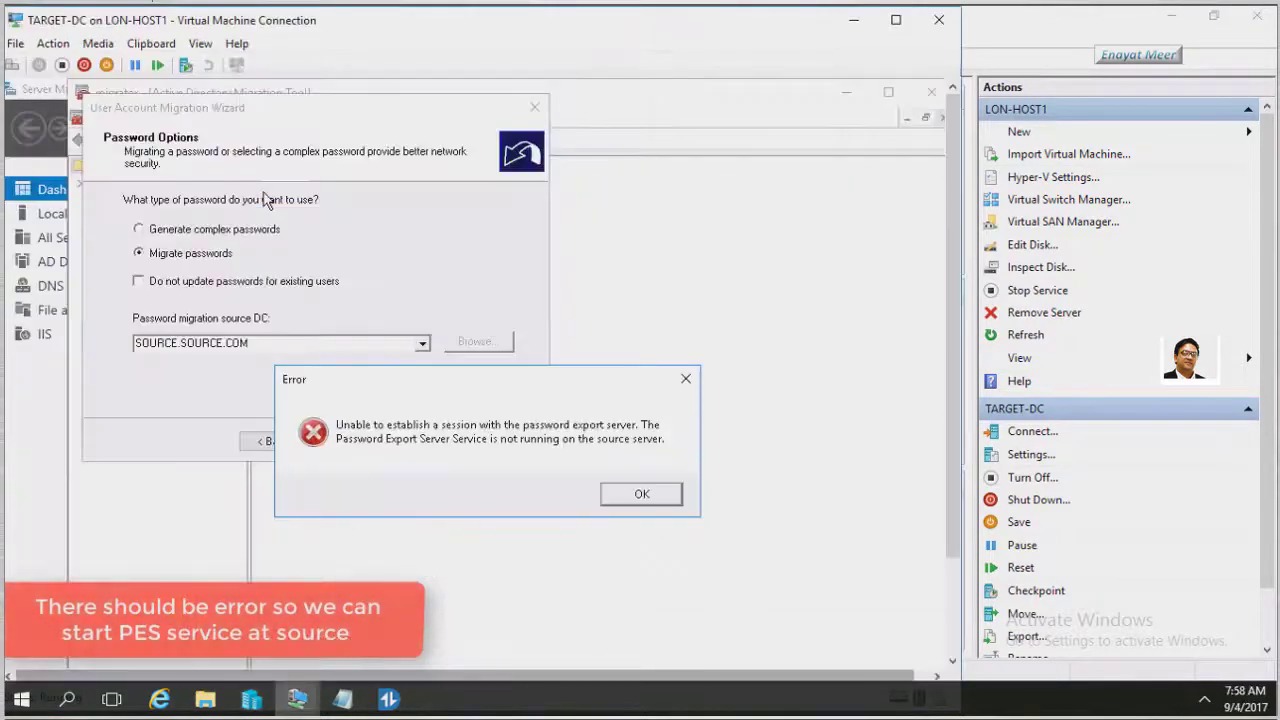
left_click(637, 495)
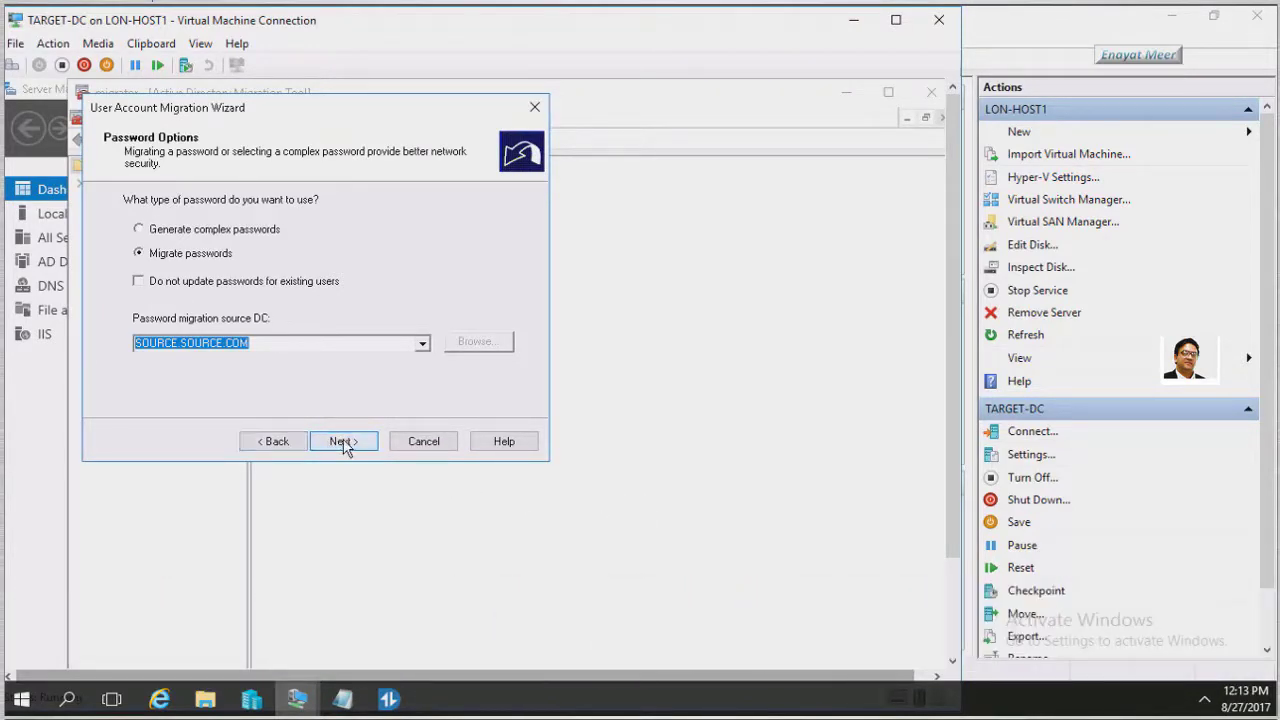
left_click(344, 445)
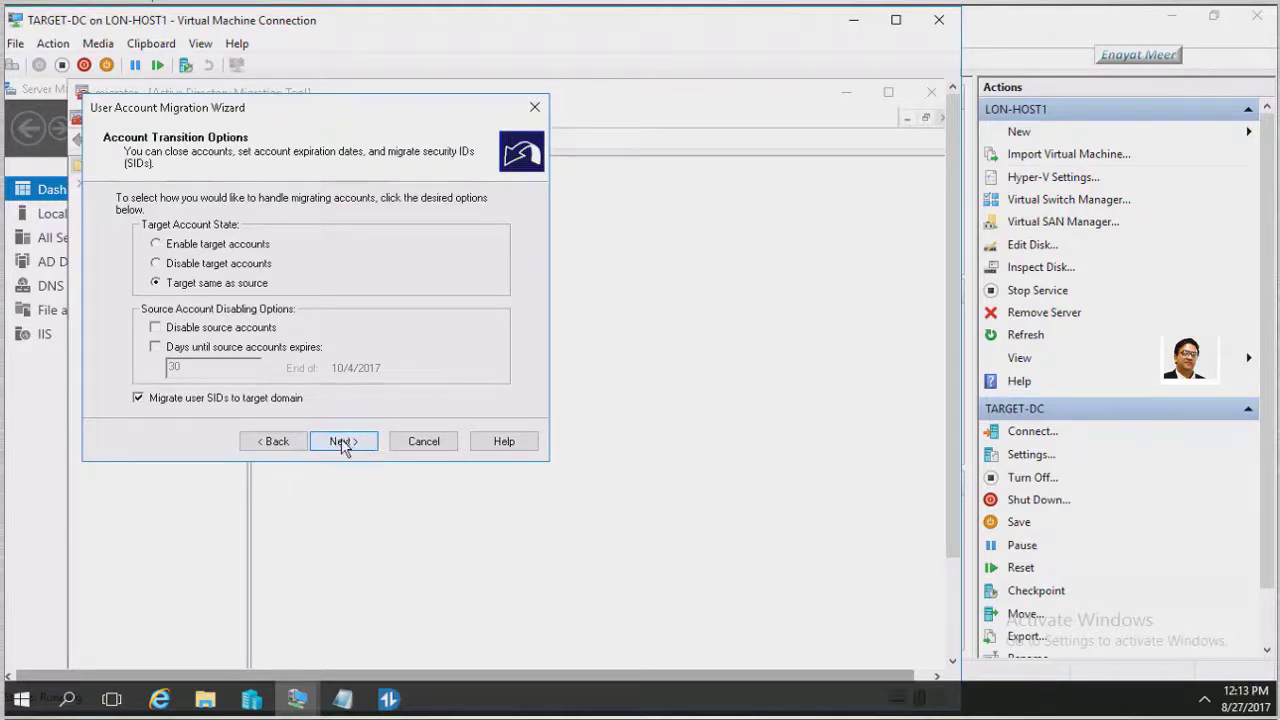
left_click(343, 444)
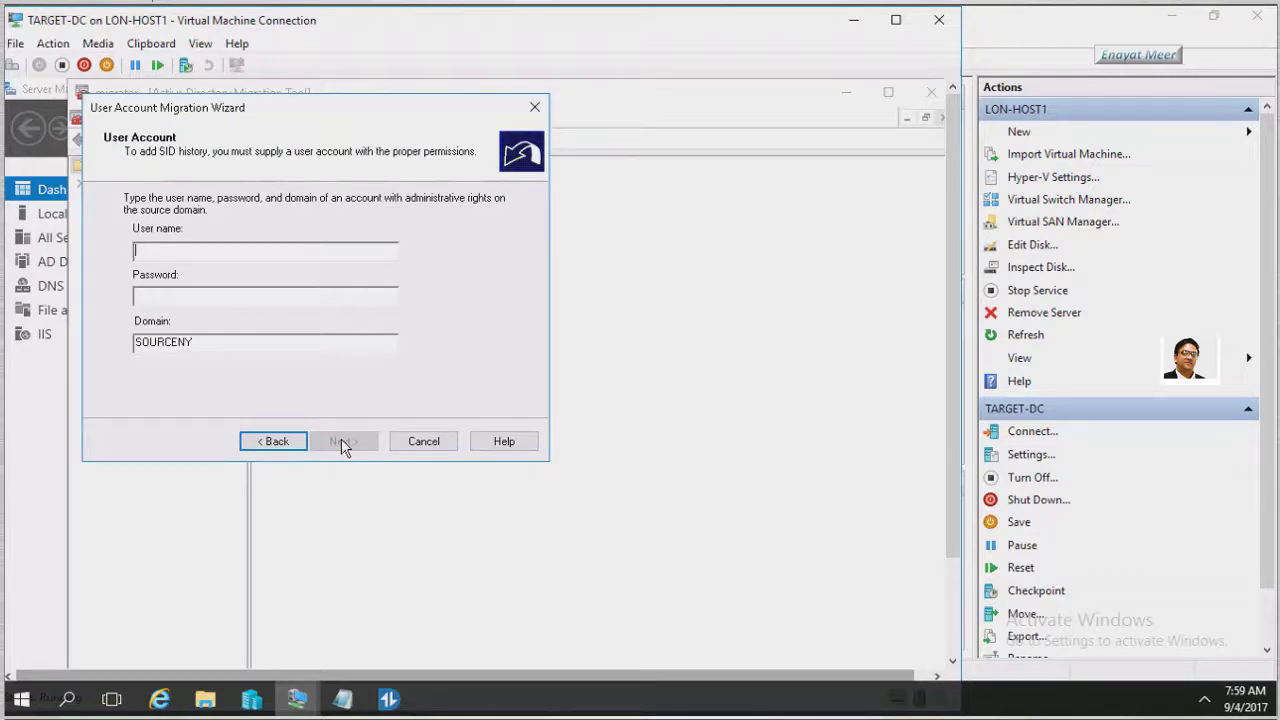
Enter the SOURCENY administrator's user name and password, then continue
type("Adminis")
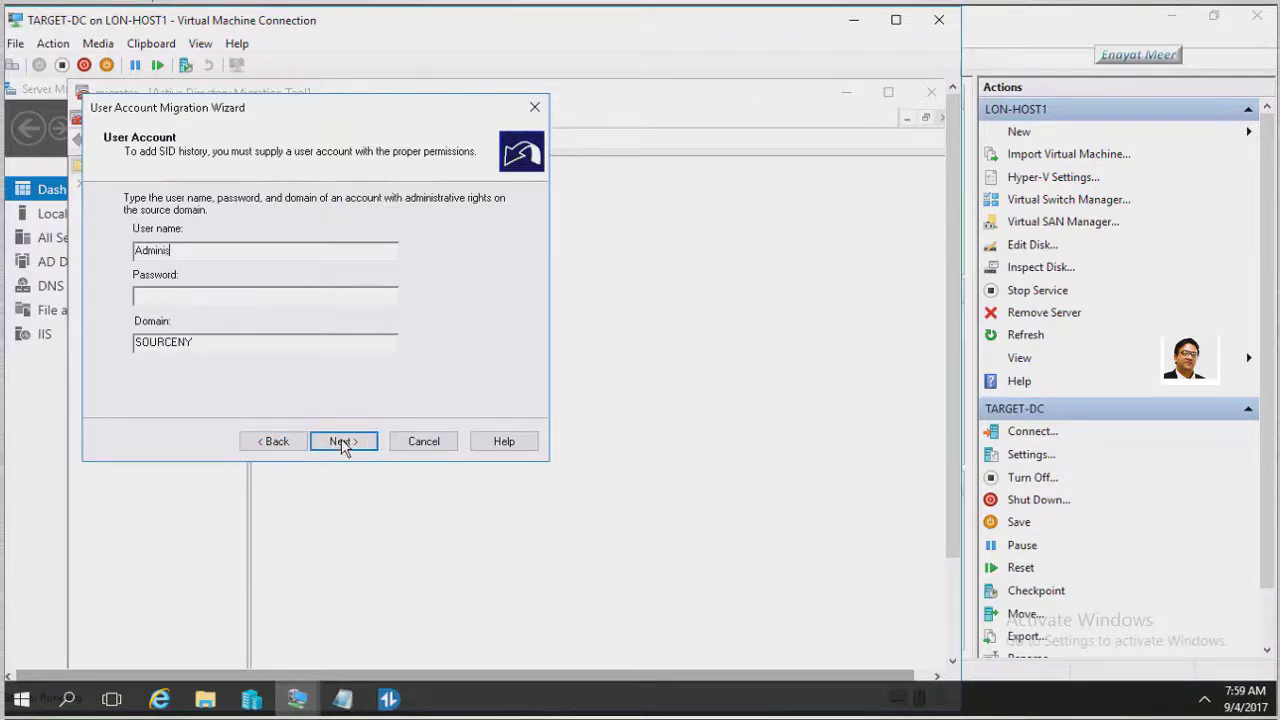
type("trator")
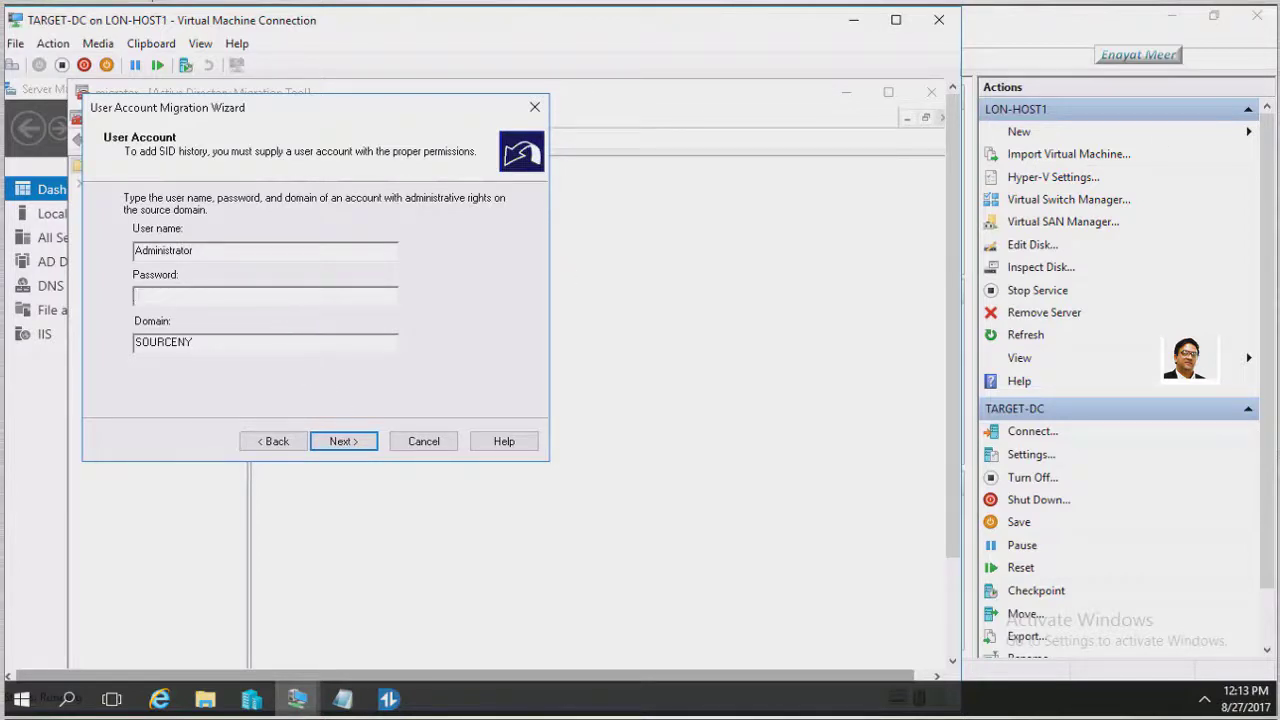
left_click(137, 295)
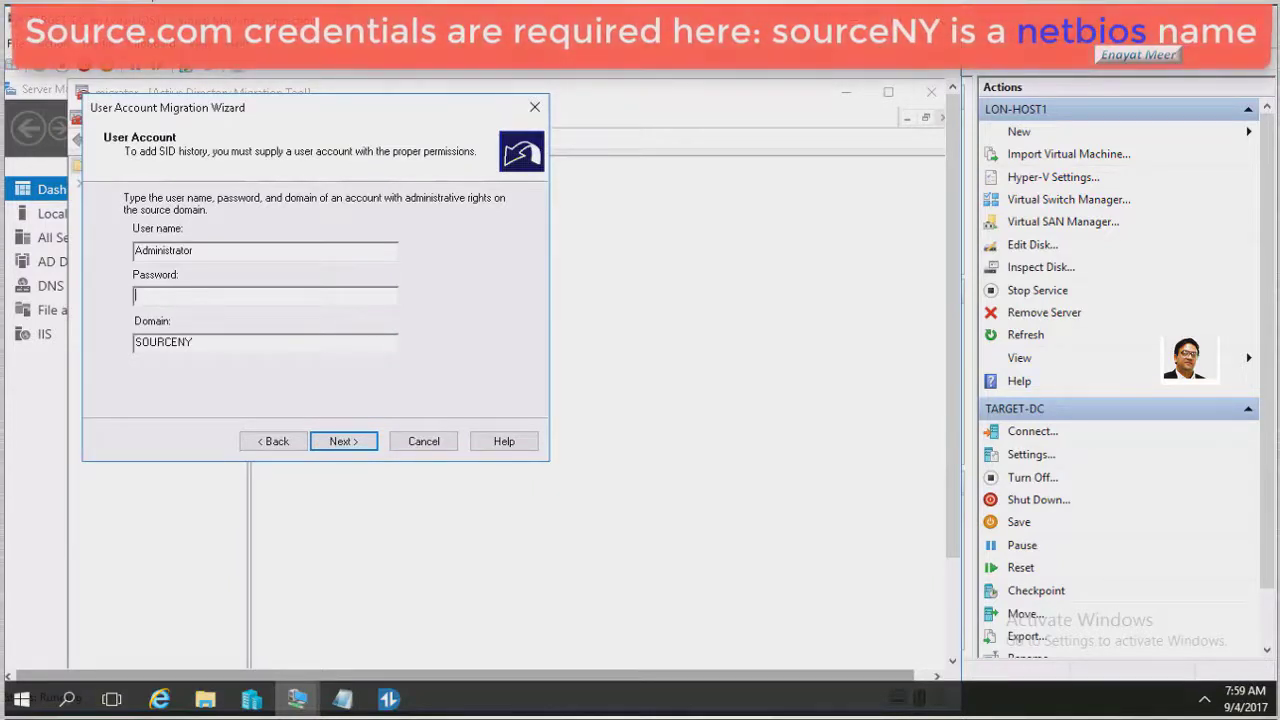
type("Pa$$w0rd")
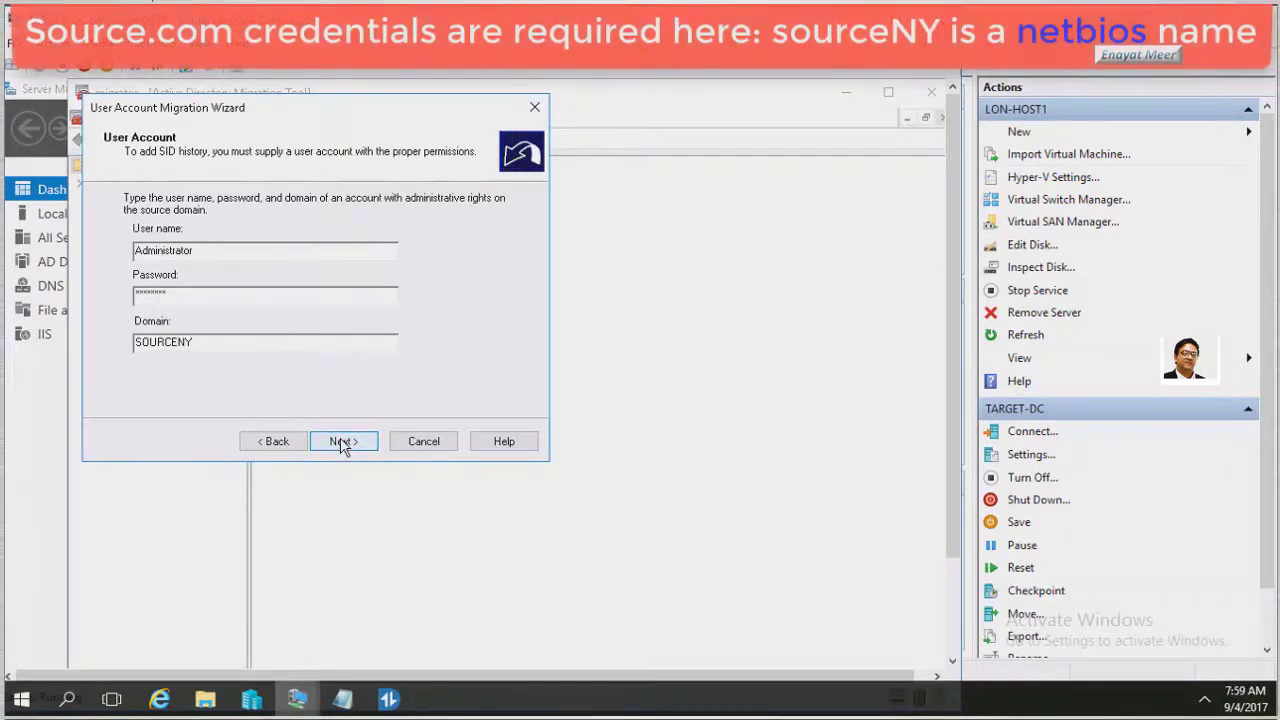
left_click(341, 443)
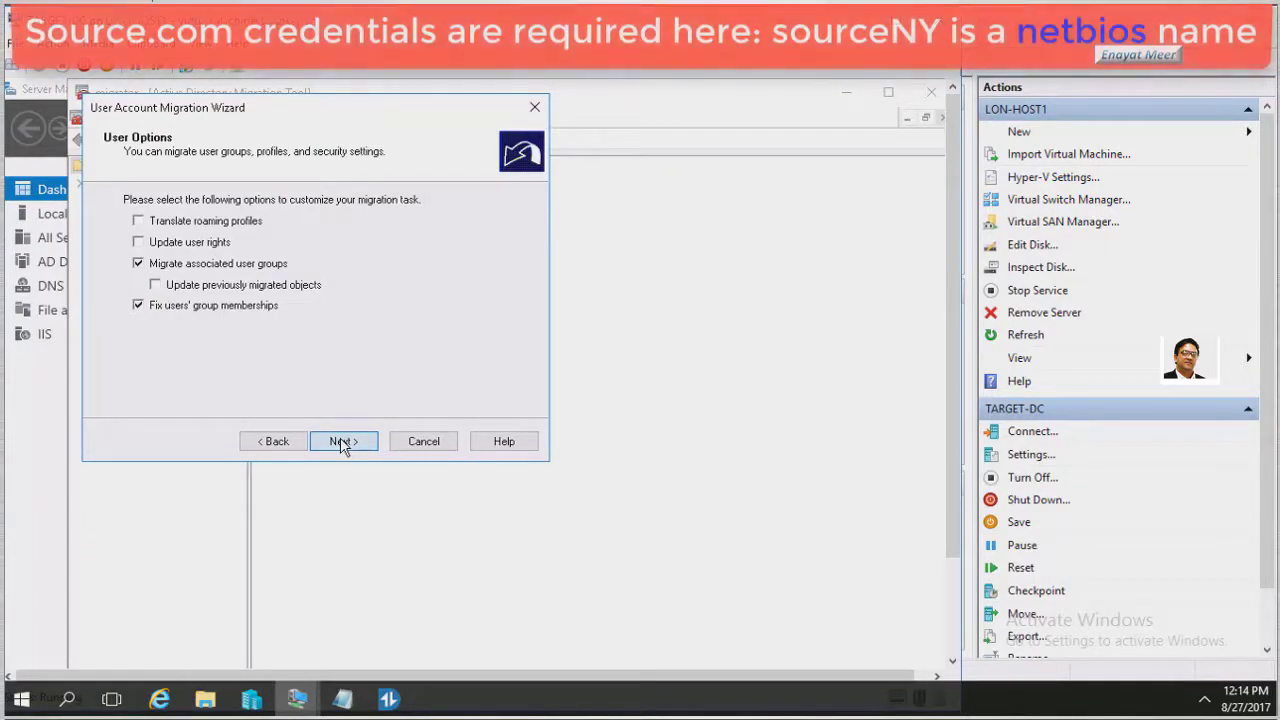
Keep the default User Options and Property Exclusion, and skip conflicting objects in Conflict Management
left_click(342, 441)
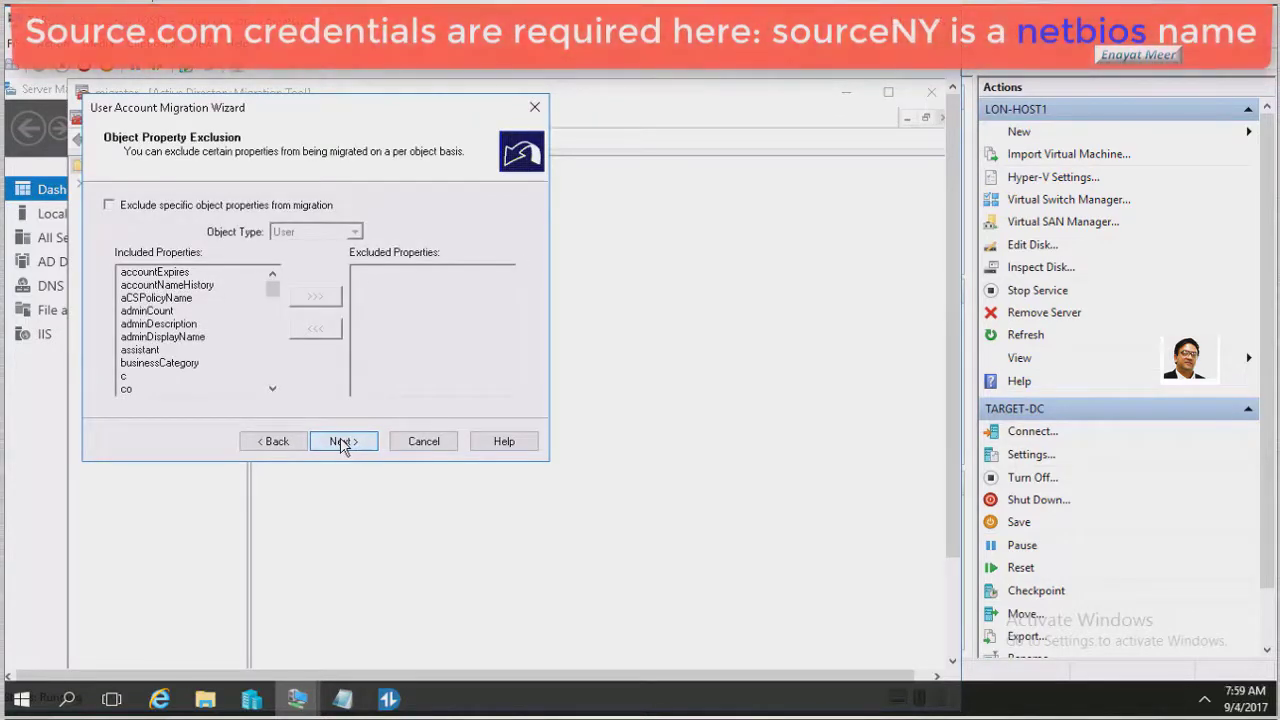
left_click(342, 441)
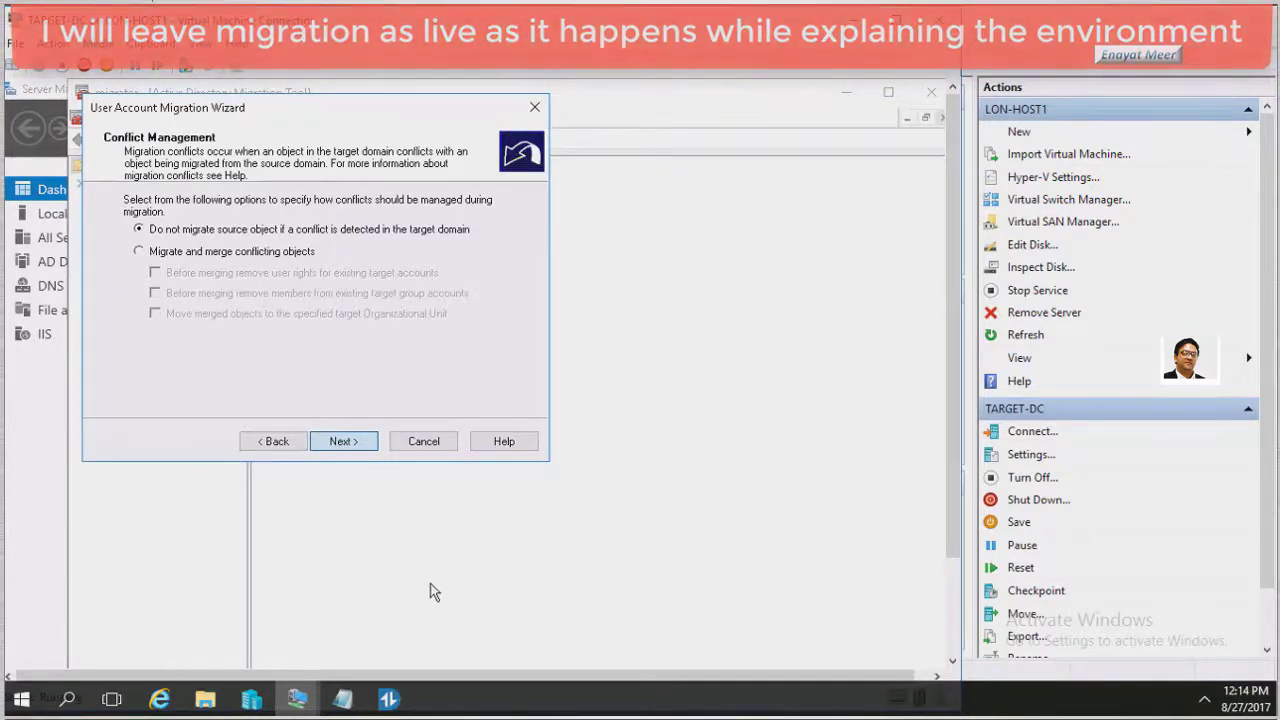
key("Return")
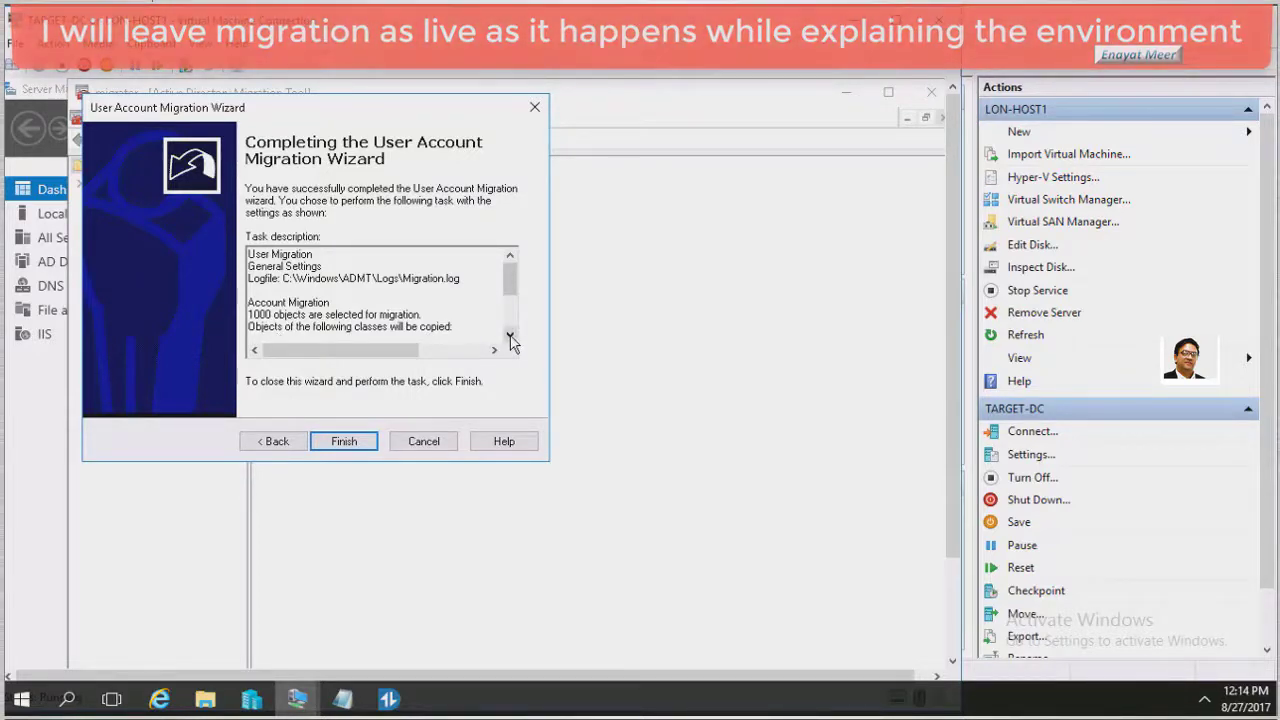
Review the full migration task summary, then finish the wizard to start migrating the accounts
left_click(510, 337)
left_click(510, 337)
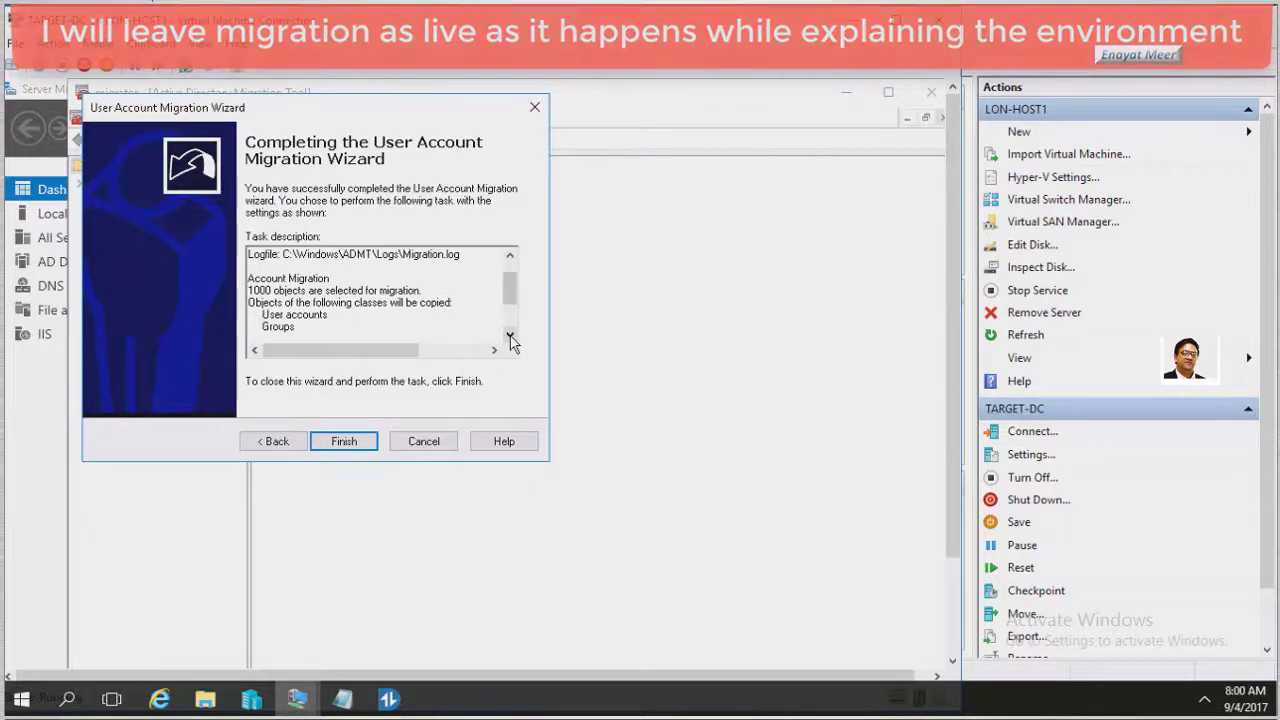
left_click(510, 337)
left_click(510, 337)
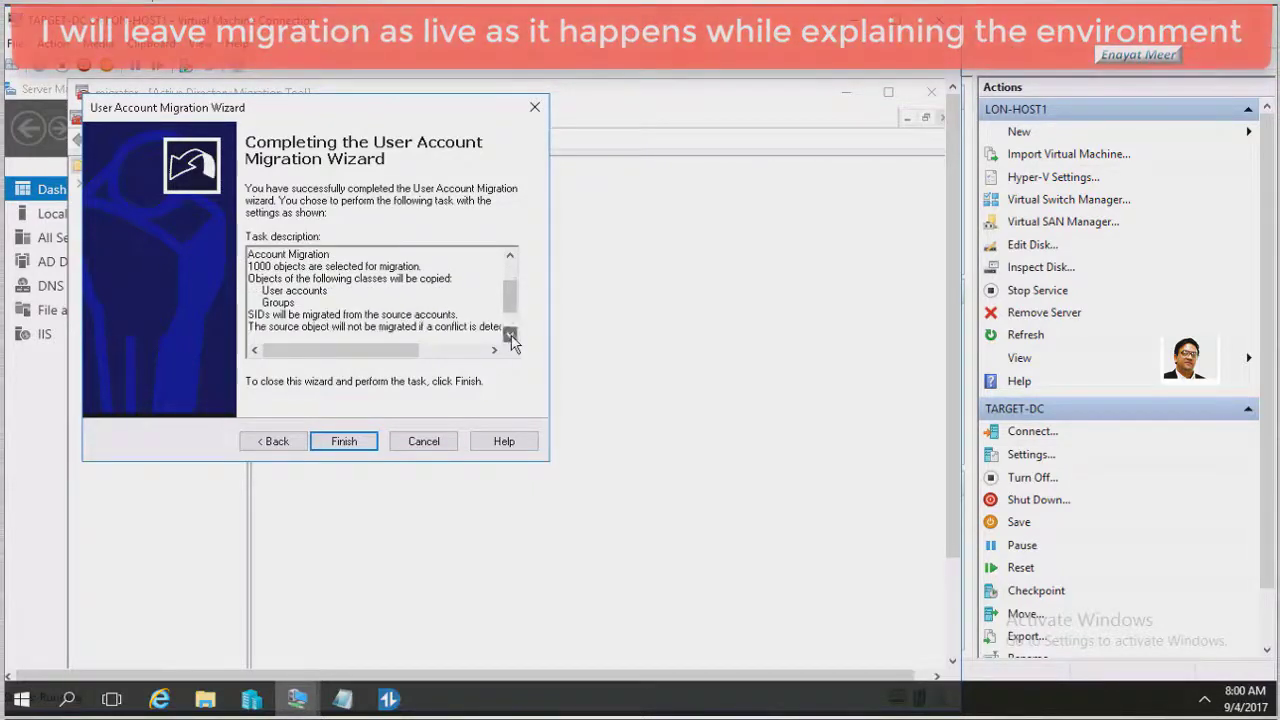
left_click(510, 337)
left_click(510, 337)
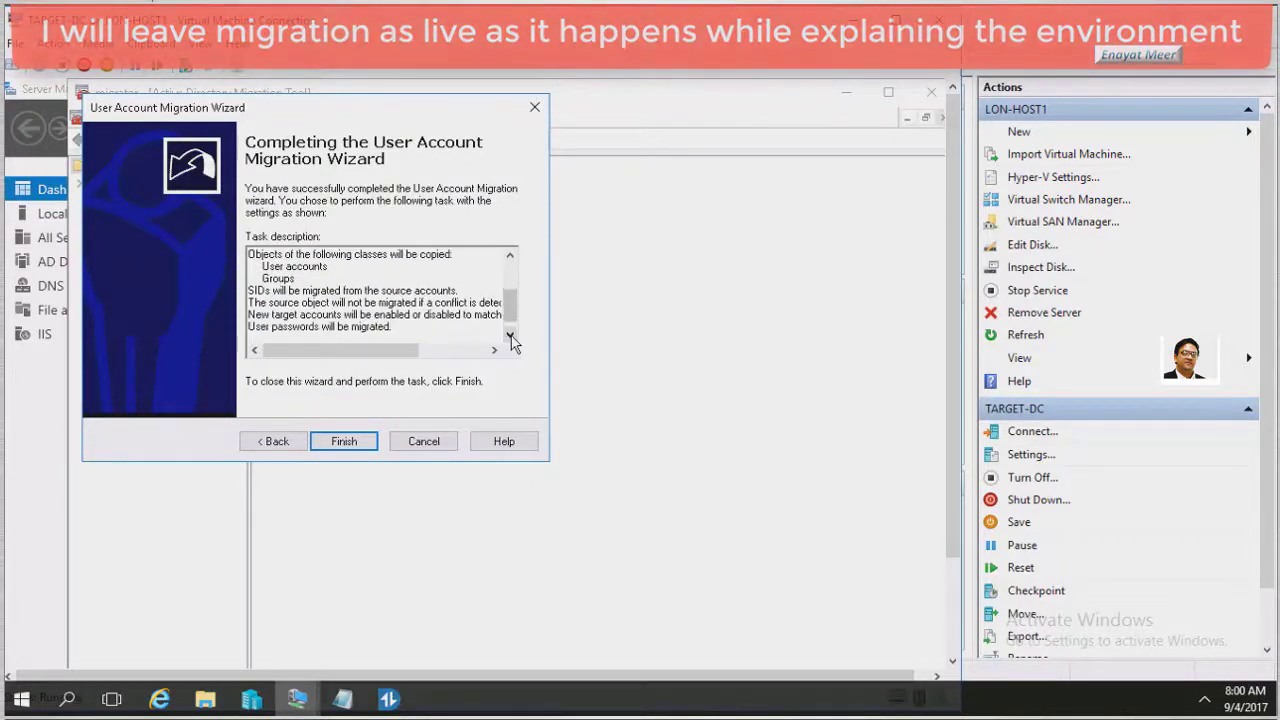
left_click(510, 337)
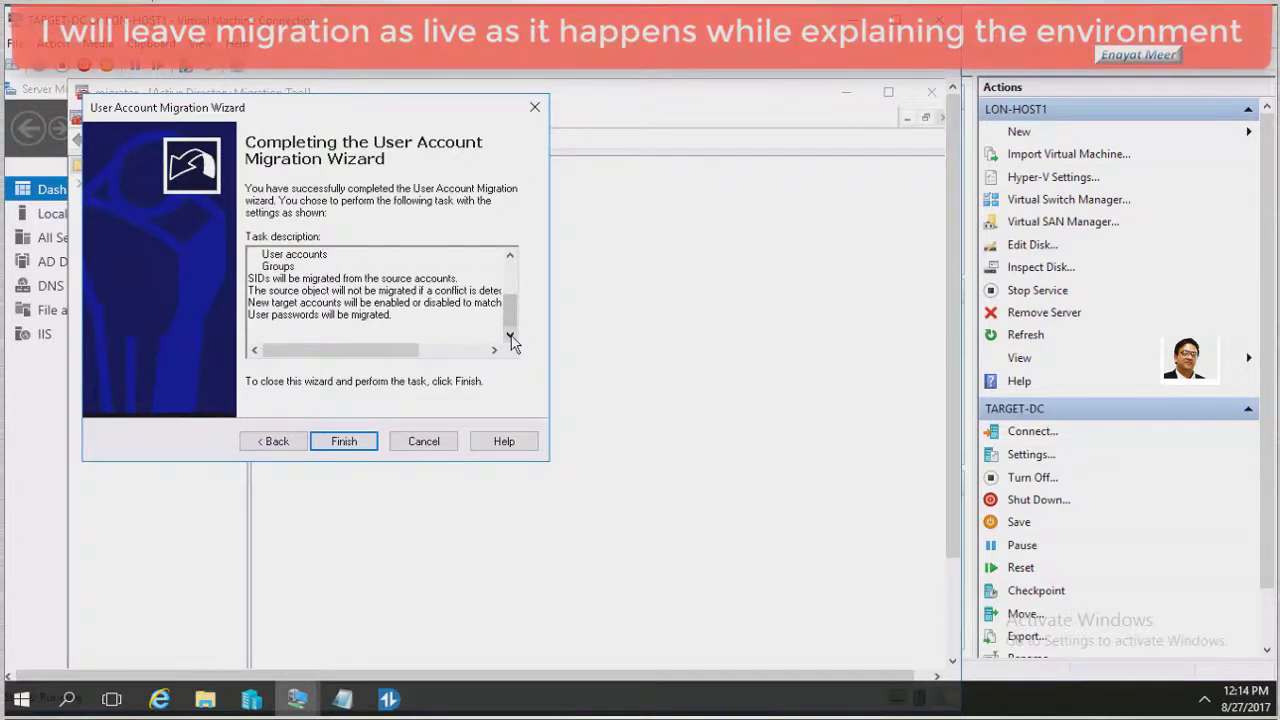
left_click(343, 443)
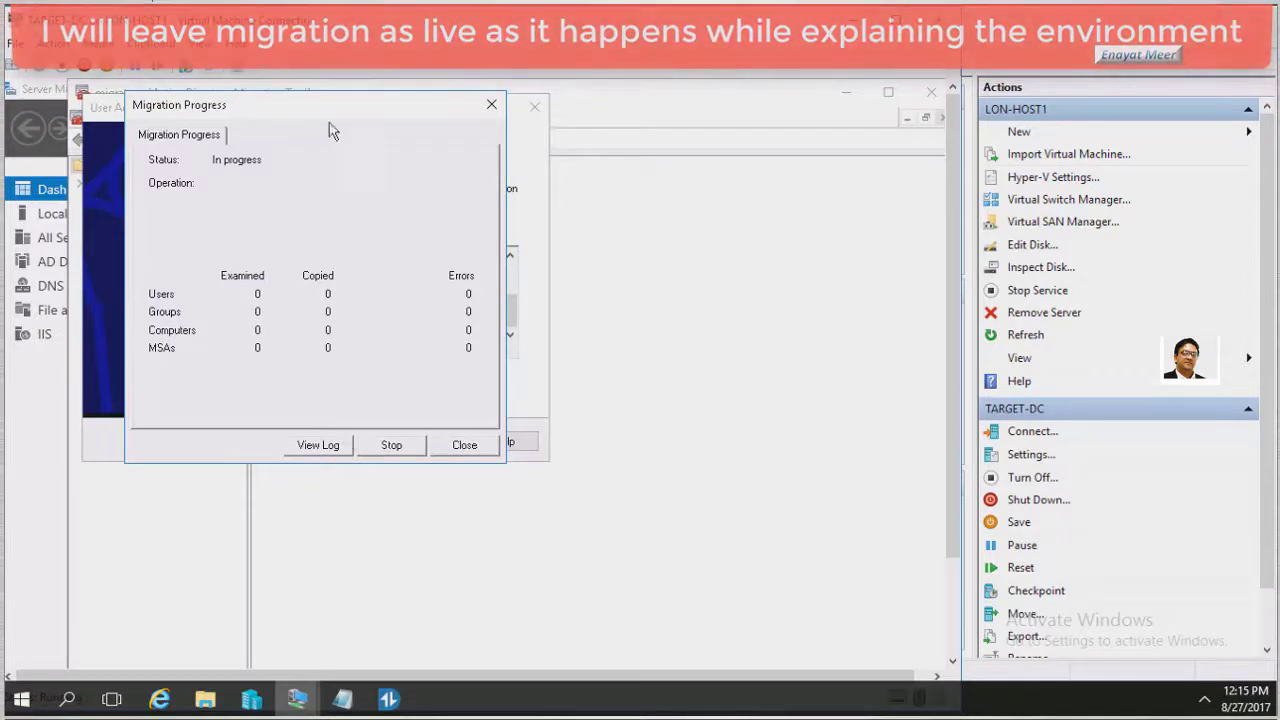
Place the Migration Progress report to the right of the wizard summary window
left_click_drag(323, 103, 731, 142)
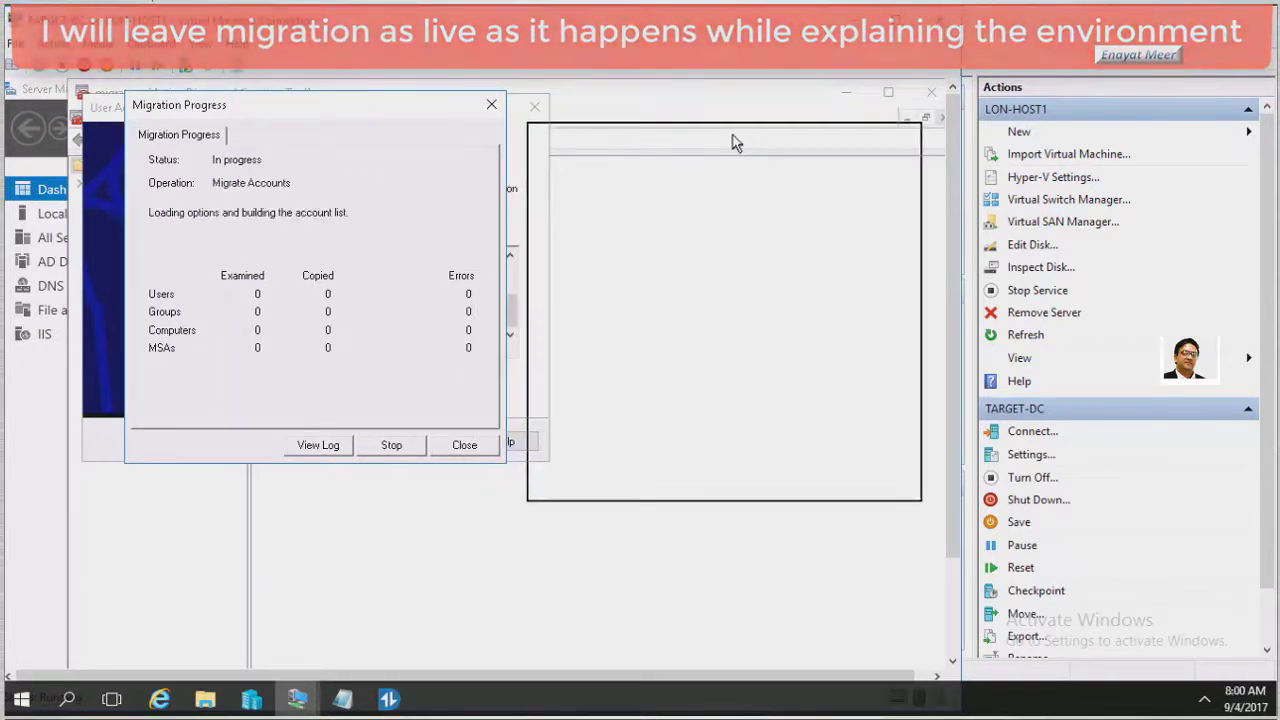
left_click_drag(734, 140, 736, 142)
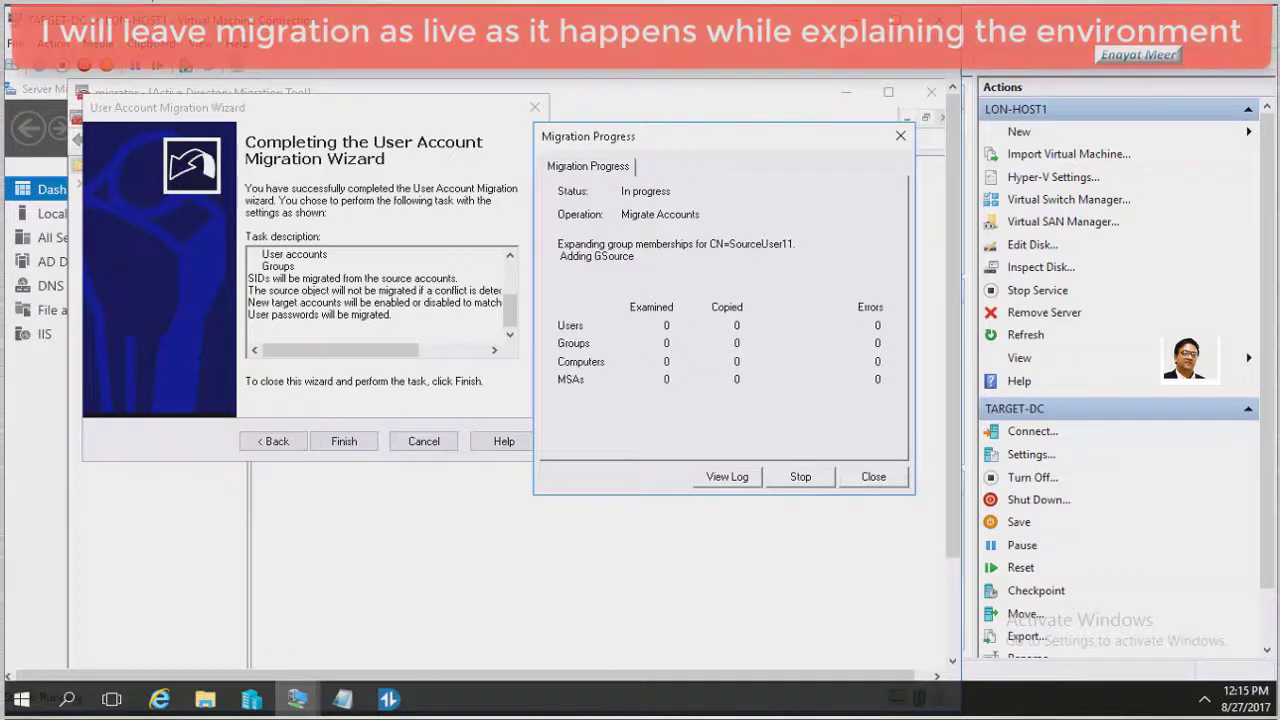
left_click(515, 290)
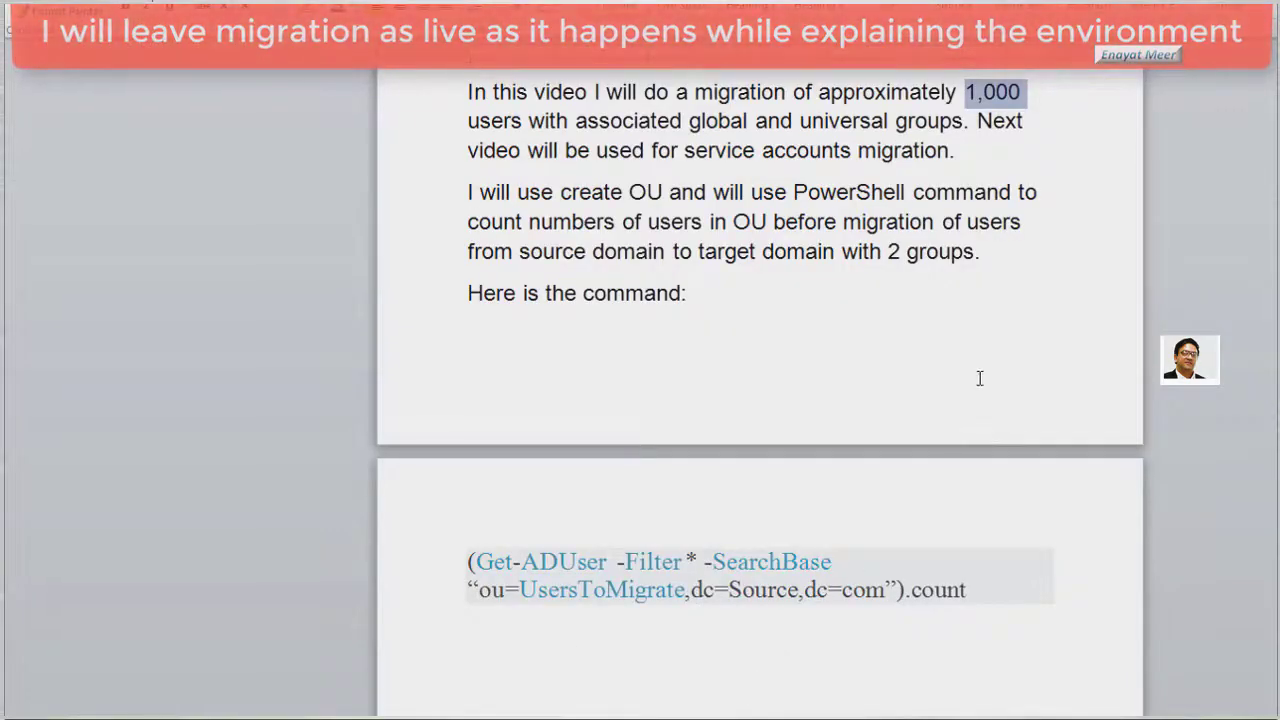
Highlight the approximately 1,000-user figure and the Get-ADUser count command in the migration notes
left_click(983, 375)
scroll(983, 375, "up", 1)
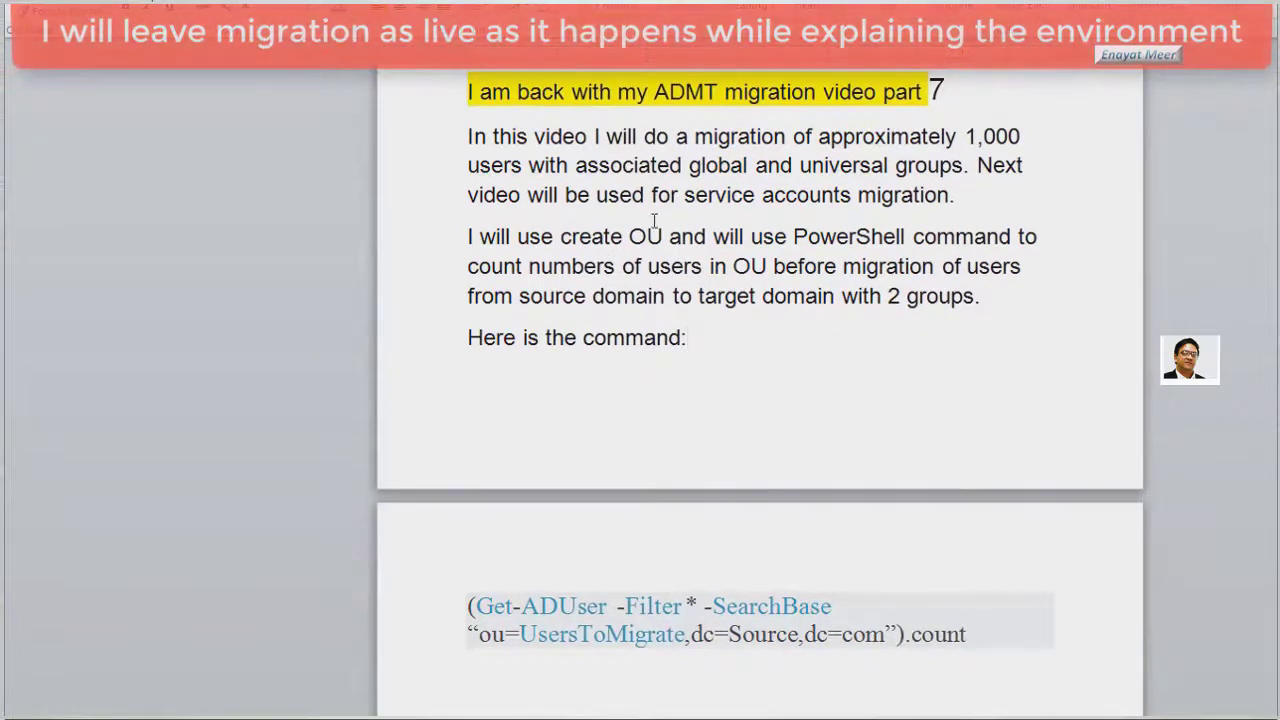
left_click_drag(966, 136, 1024, 138)
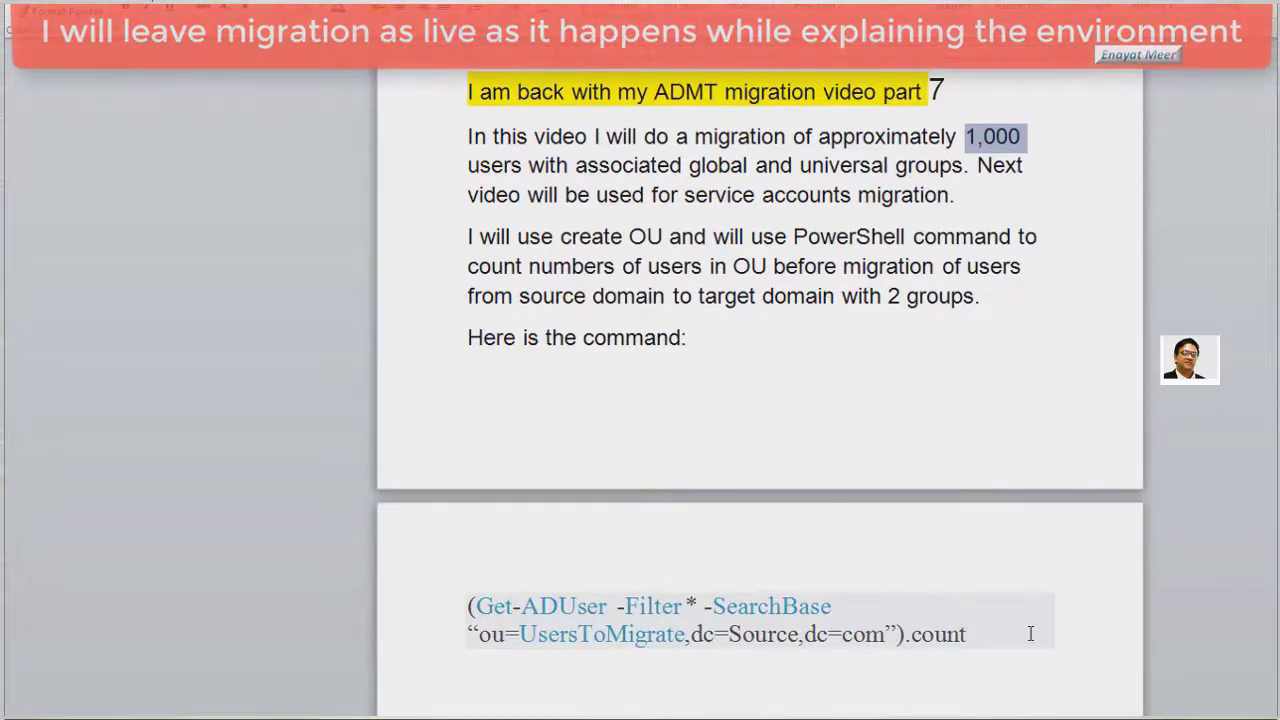
scroll(484, 545, "down", 1)
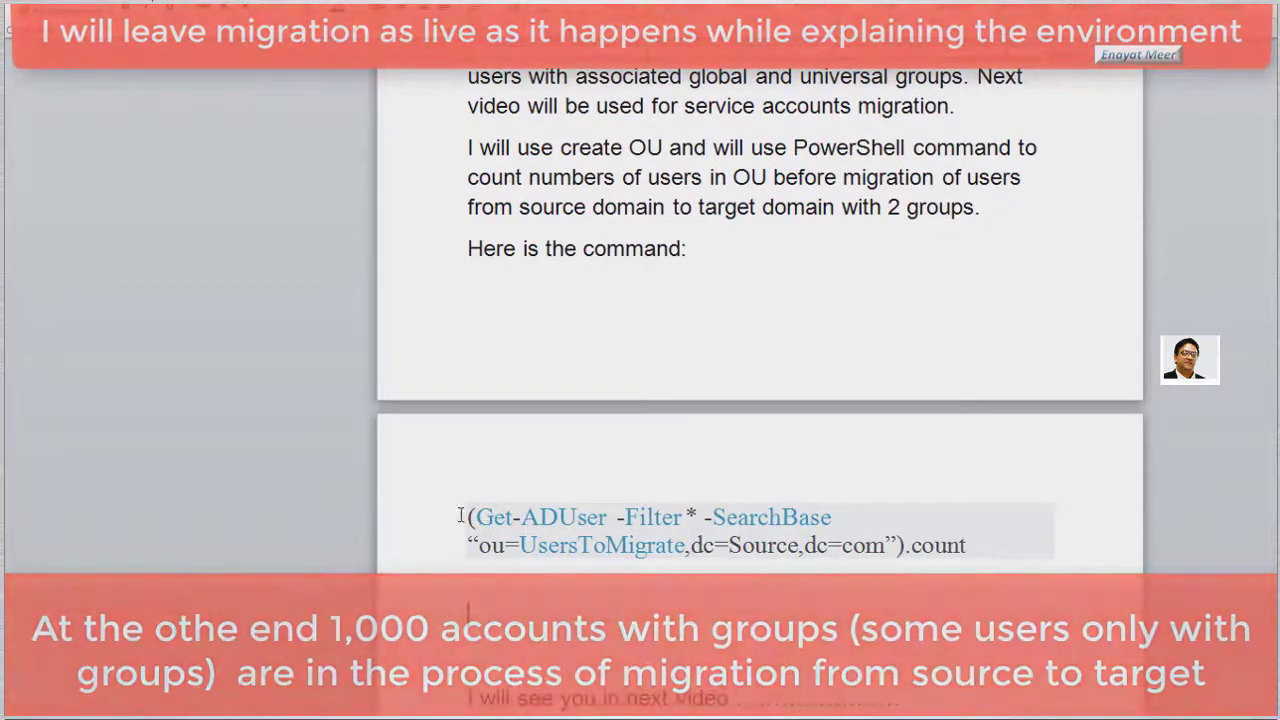
left_click_drag(467, 517, 978, 548)
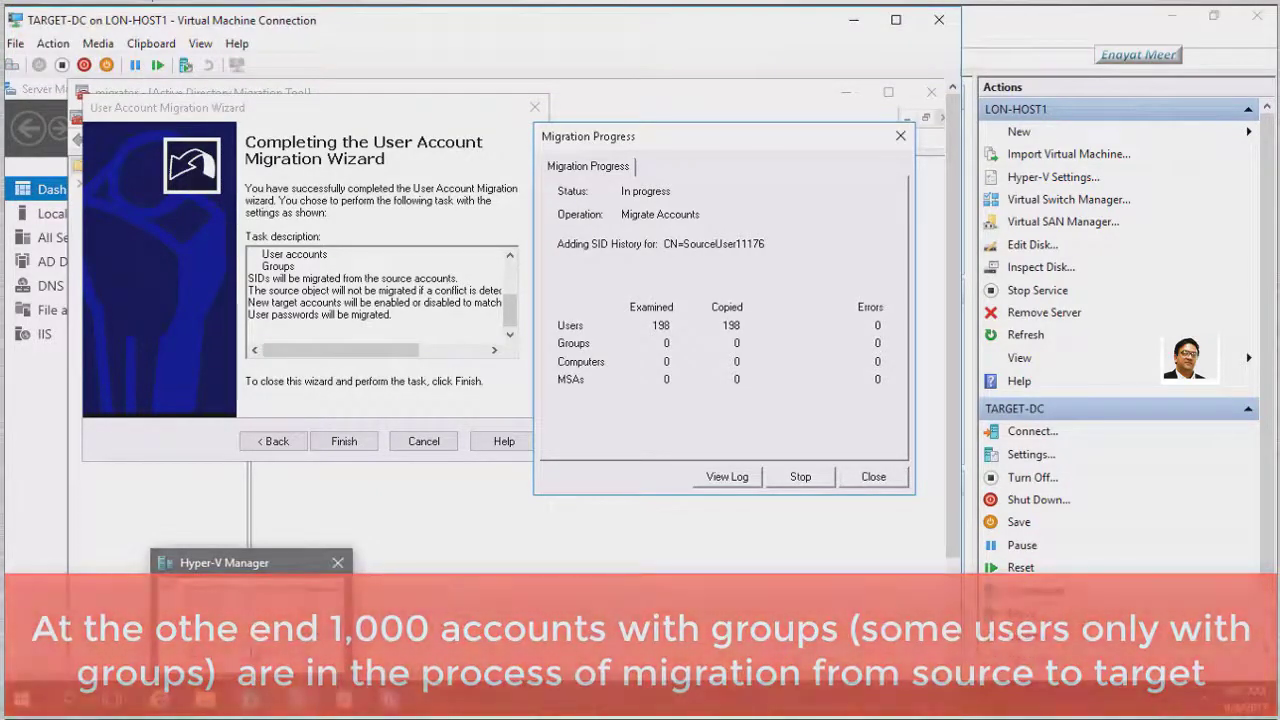
Connect to the SOURCE-DC virtual machine and close its Services console
left_click(250, 562)
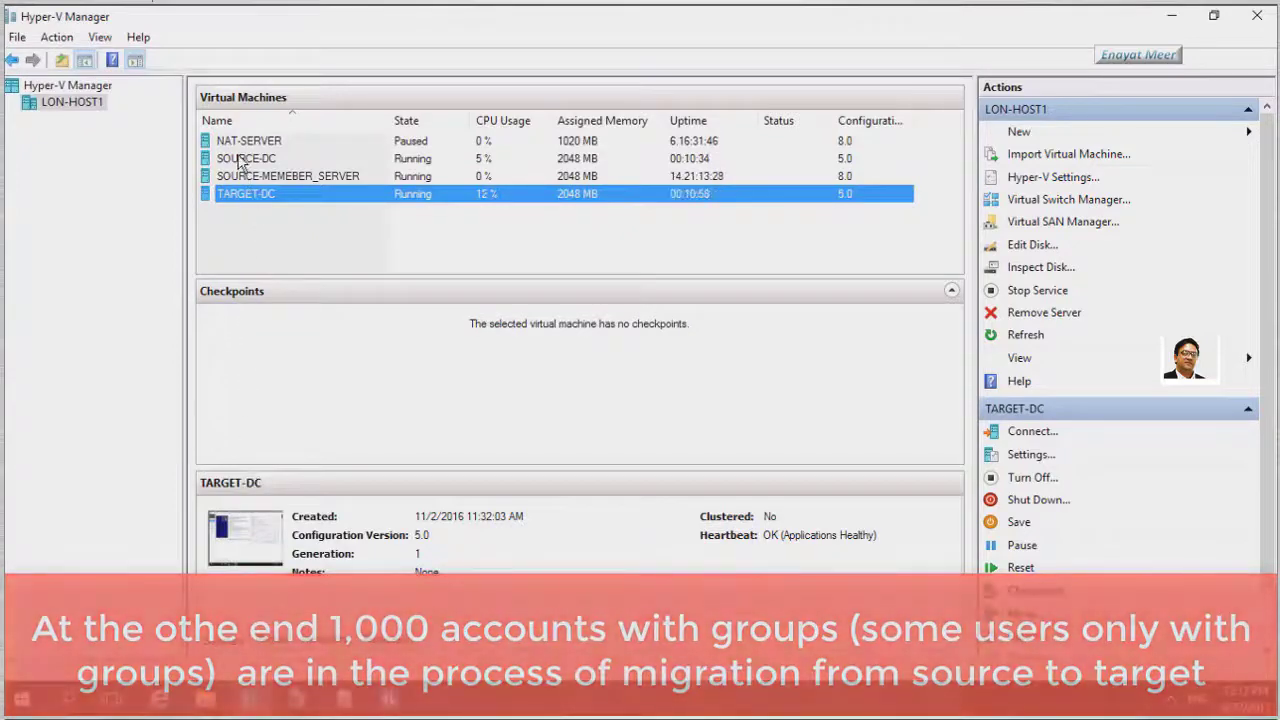
double_click(245, 159)
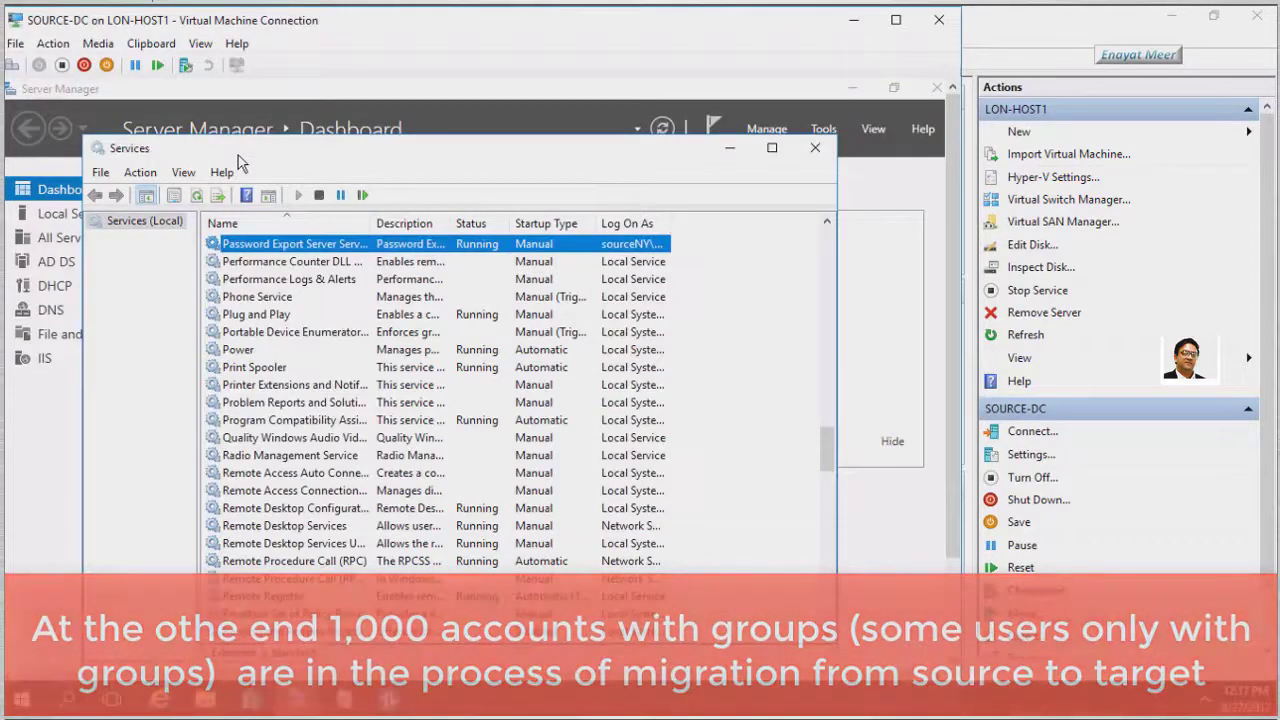
left_click(815, 152)
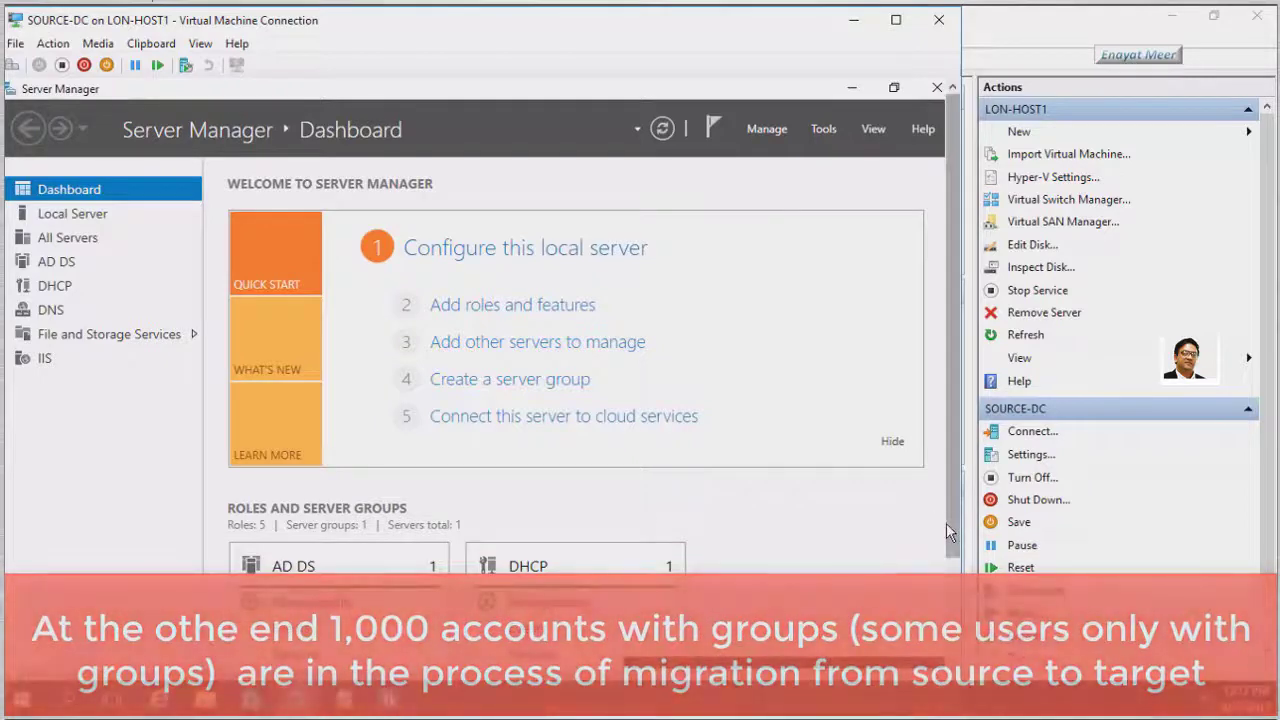
View the UsersToMigrate accounts in Active Directory Users and Computers, then return to Hyper-V Manager
left_click(822, 130)
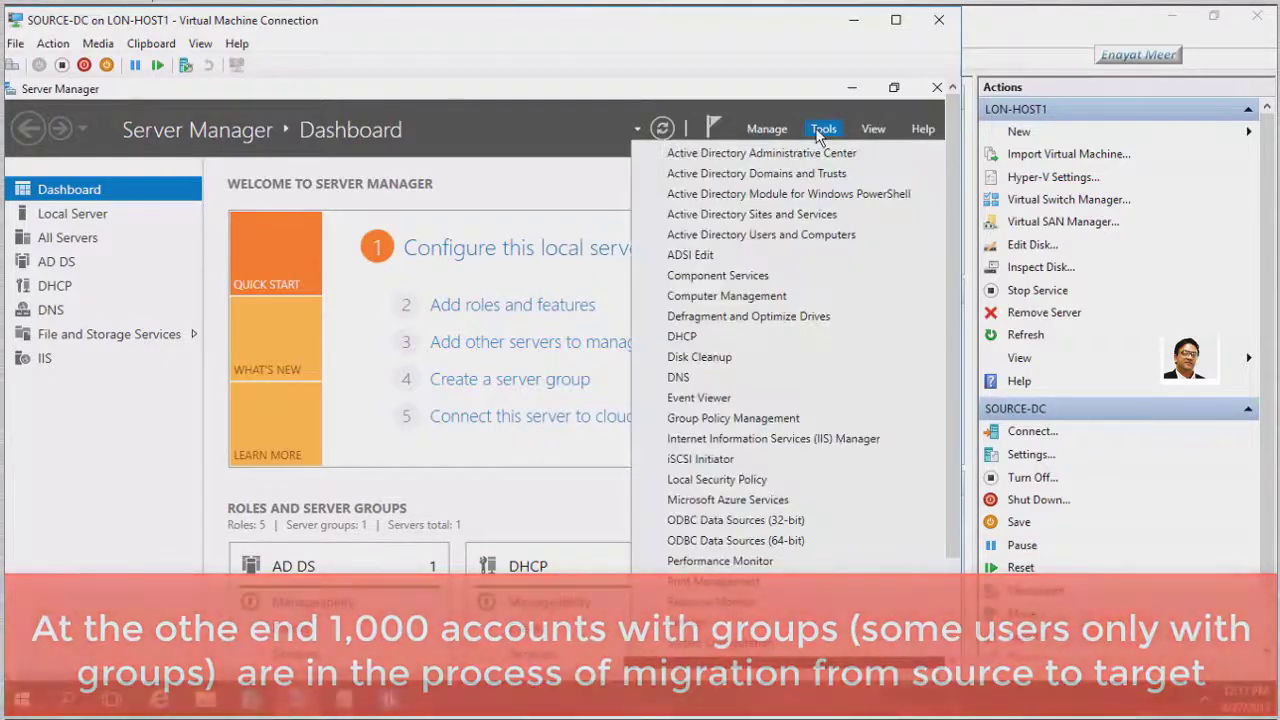
left_click(800, 236)
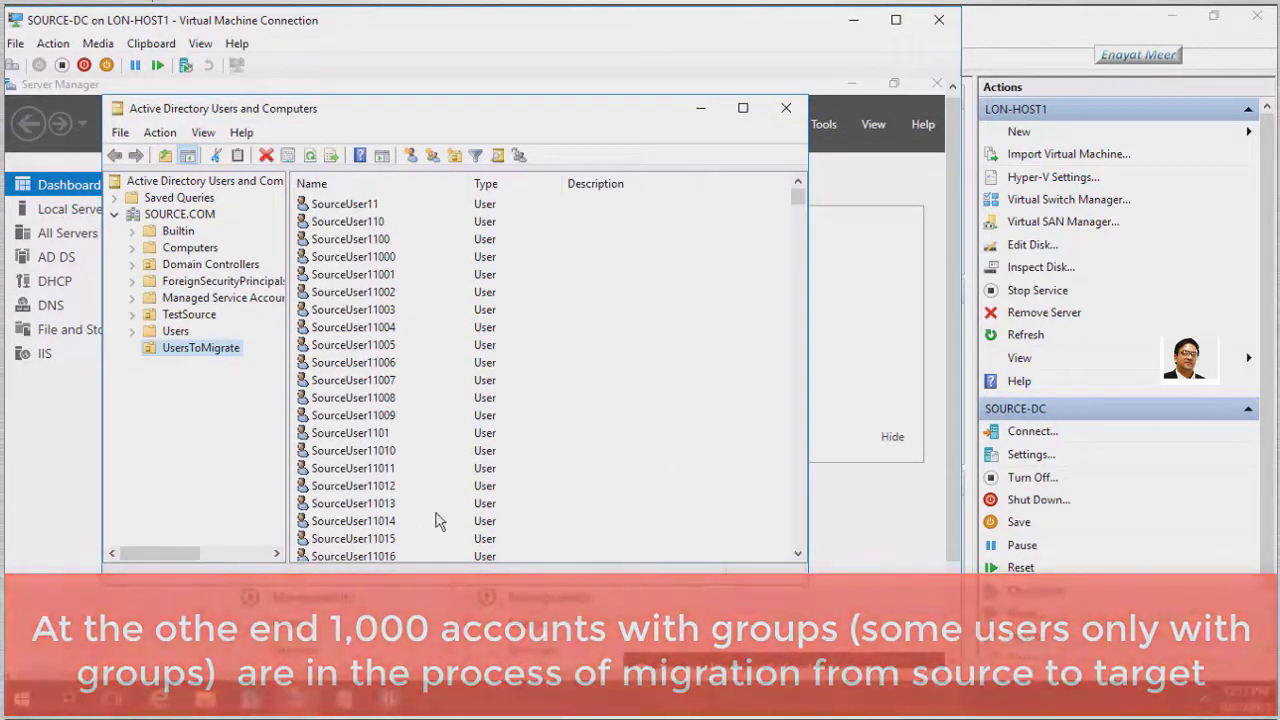
mouse_move(798, 199)
left_mouse_down()
mouse_move(800, 437)
mouse_move(797, 177)
left_mouse_up()
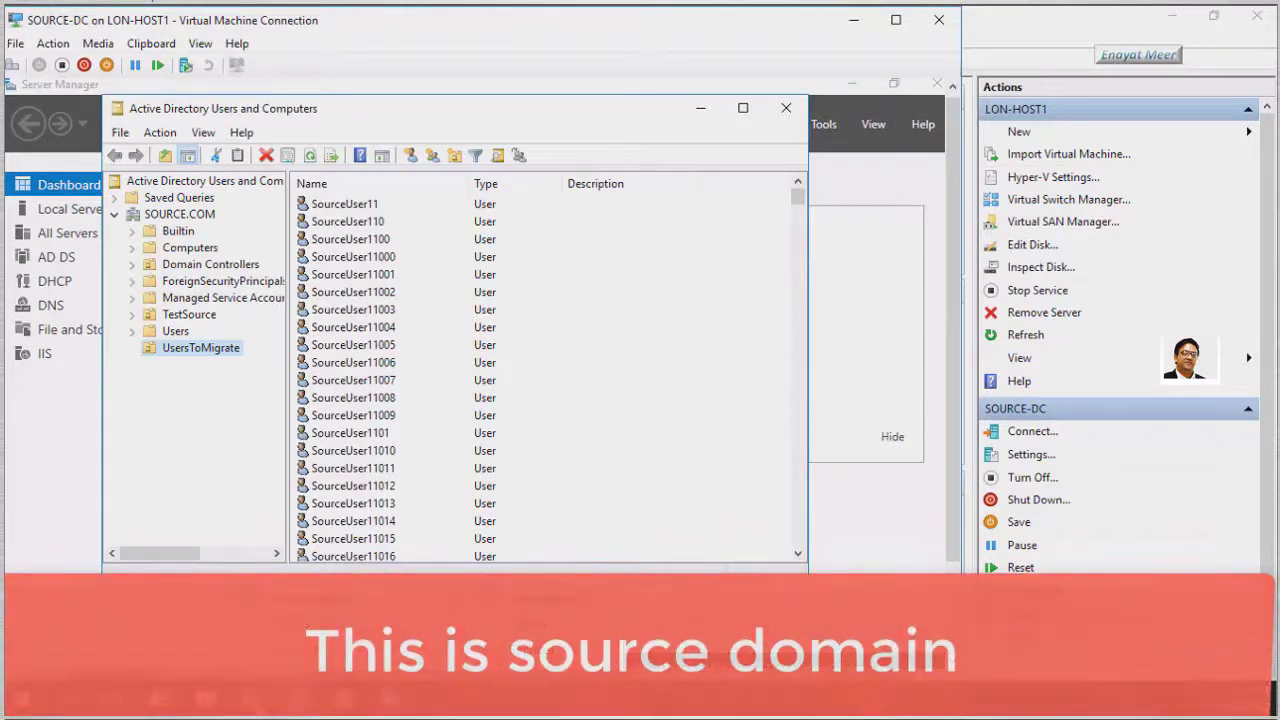
left_click(251, 702)
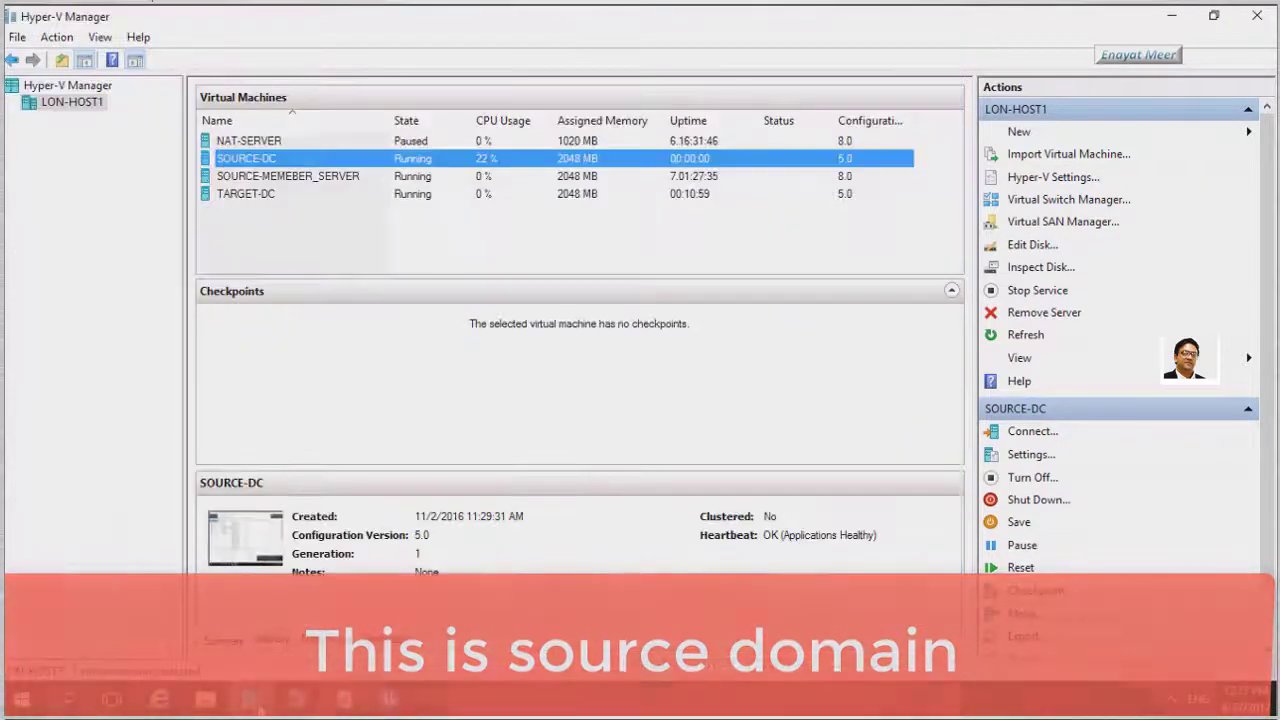
Reconnect to the TARGET-DC virtual machine to check migration progress at 252 users copied
left_click(278, 199)
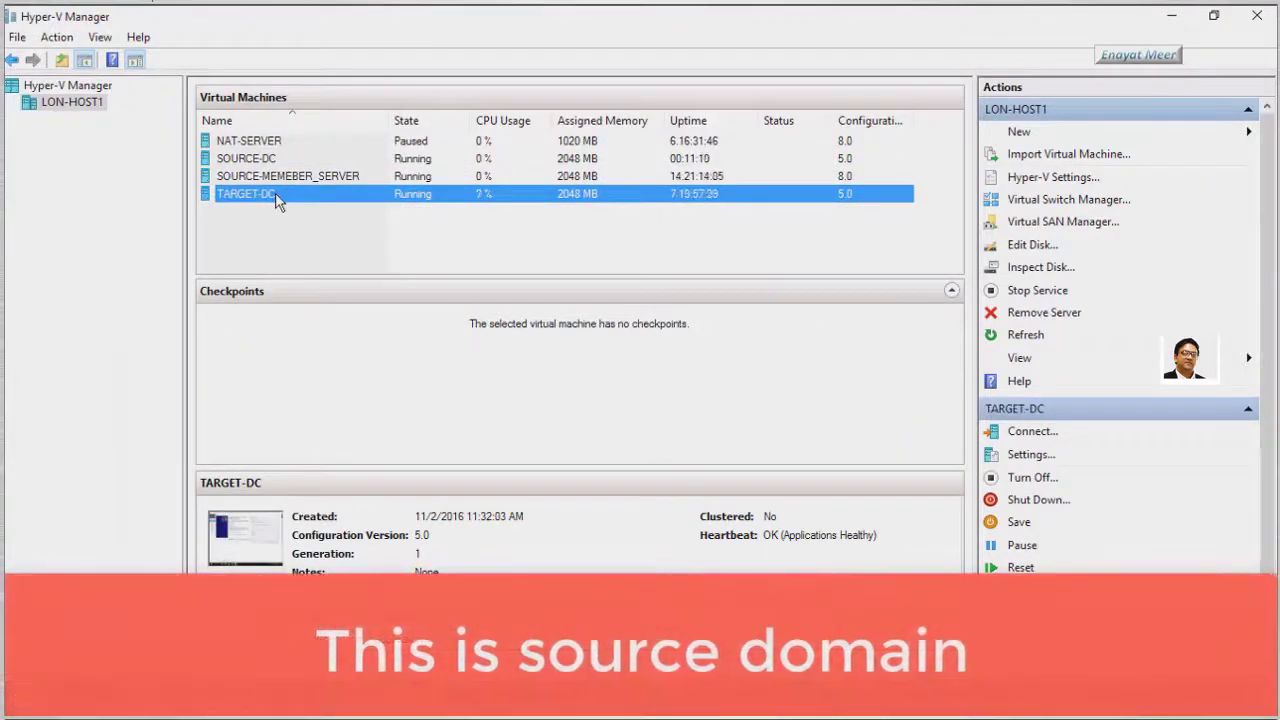
double_click(278, 199)
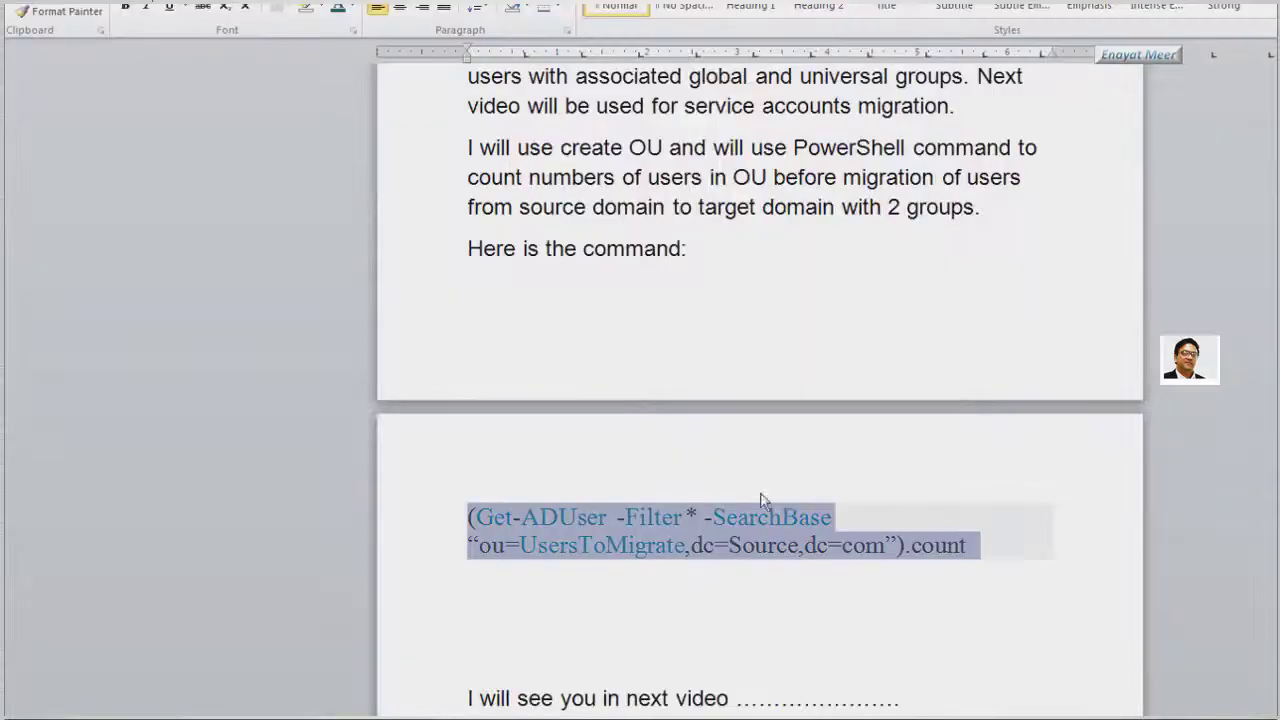
scroll(878, 274, "up", 10)
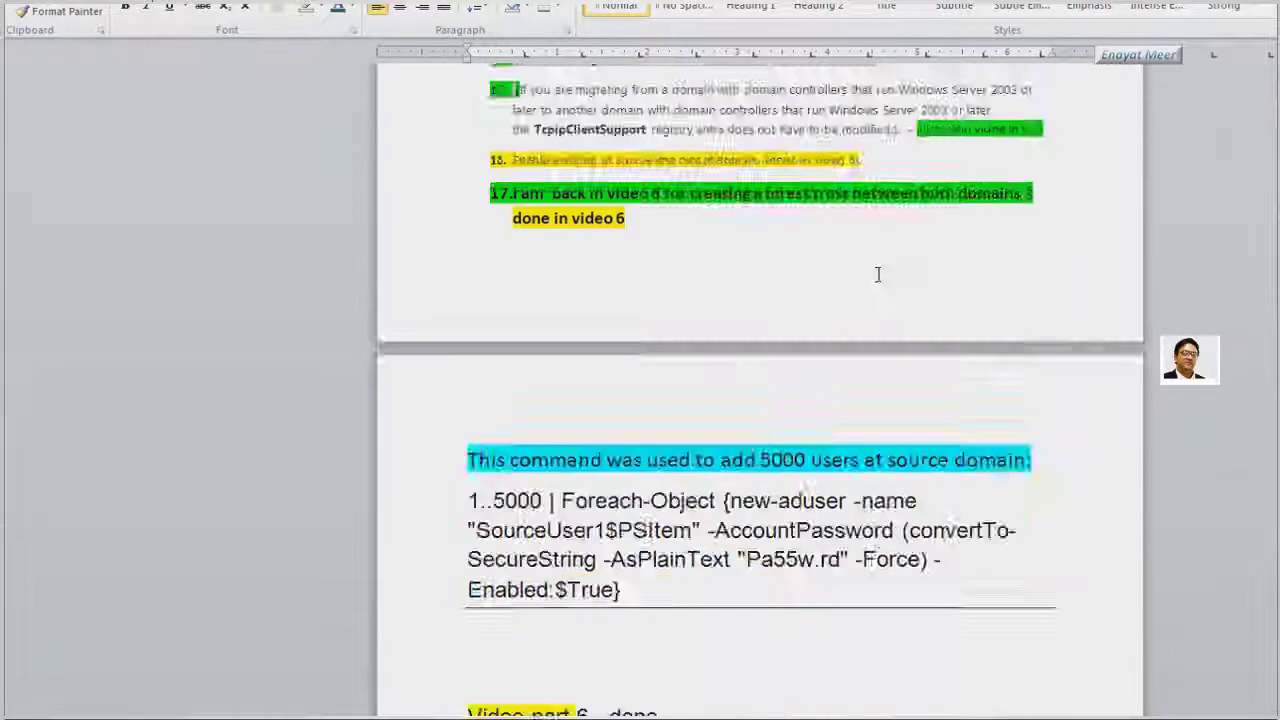
Scroll up to the Video Project Agenda and highlight 'done in video 2' in item 4
scroll(878, 274, "up", 10)
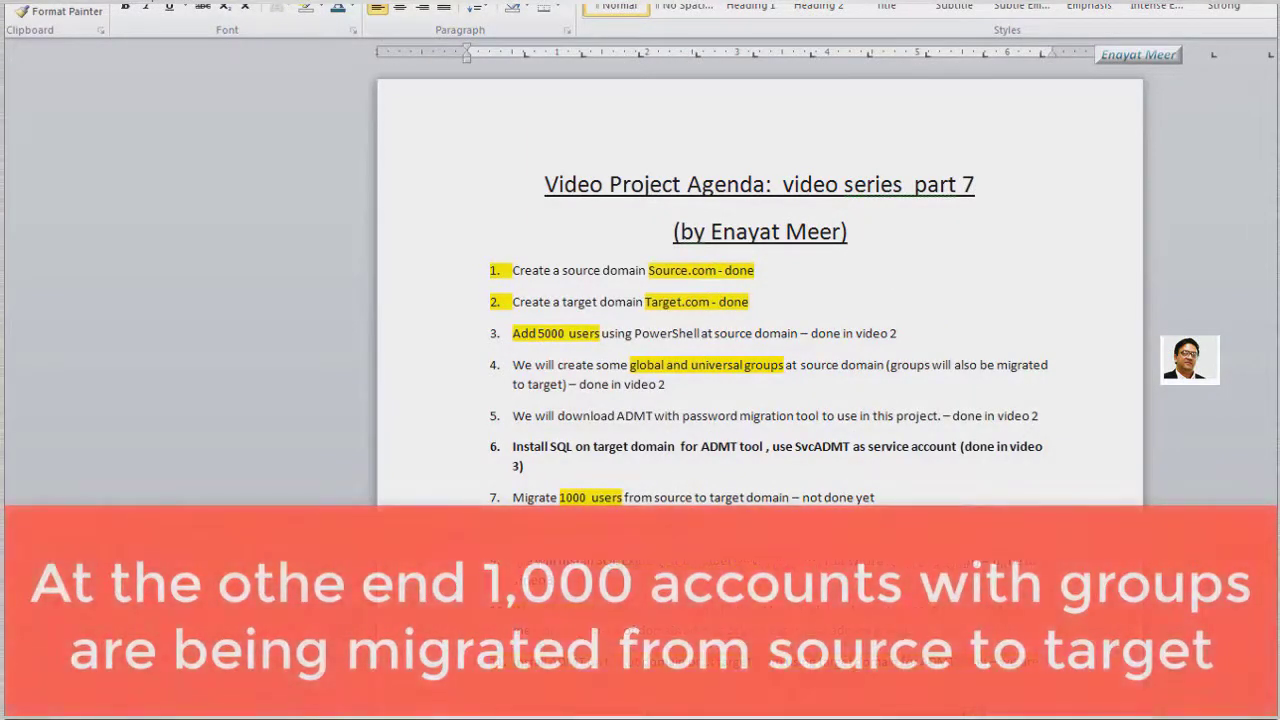
scroll(760, 400, "up", 1)
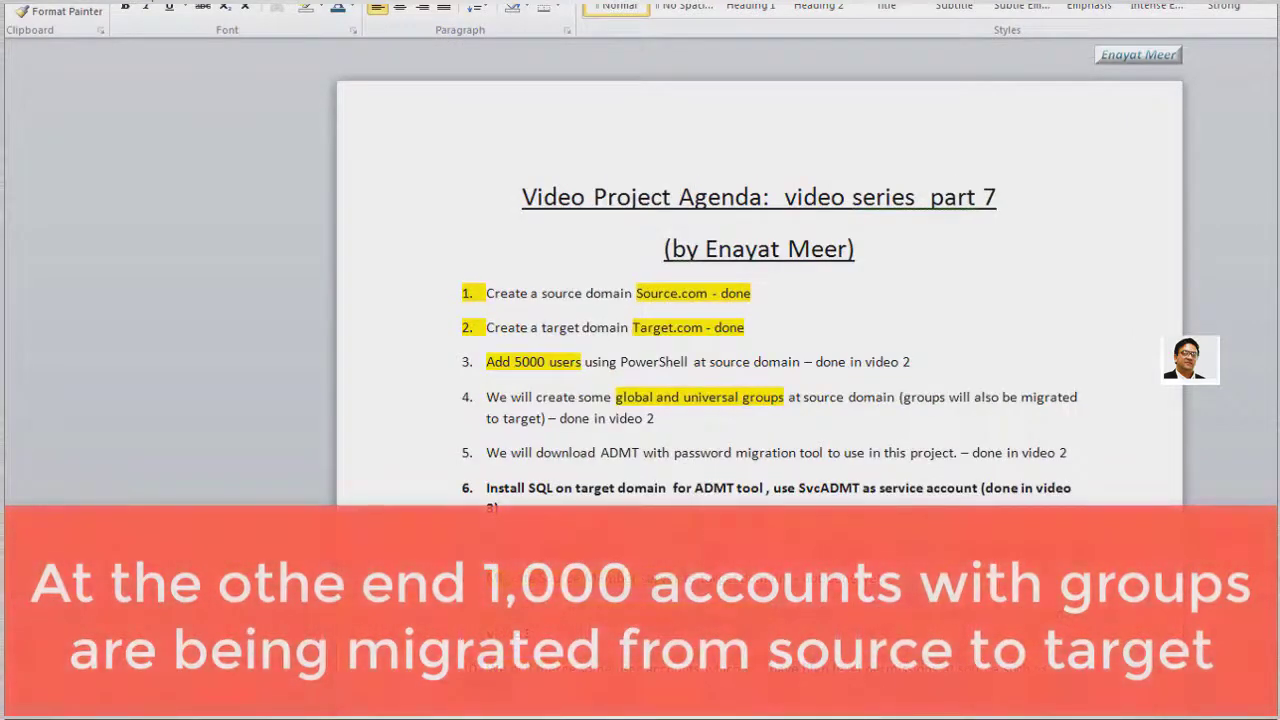
scroll(760, 400, "up", 1)
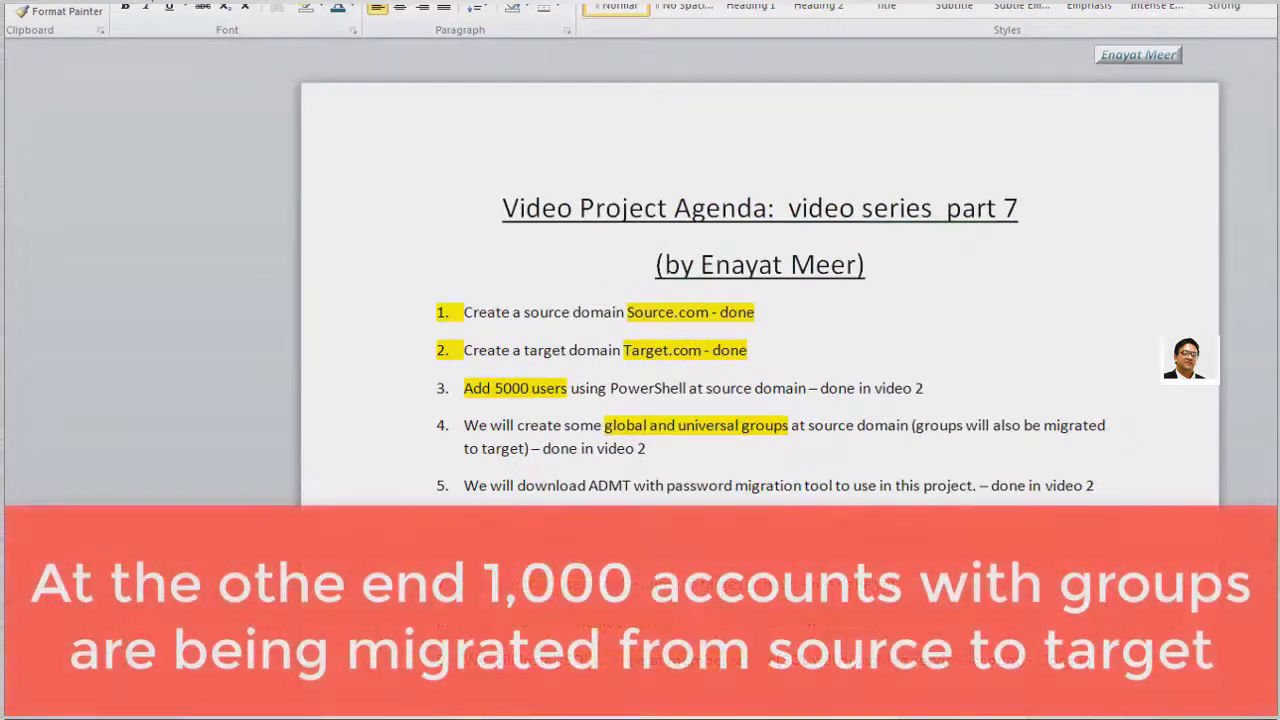
scroll(760, 400, "up", 1)
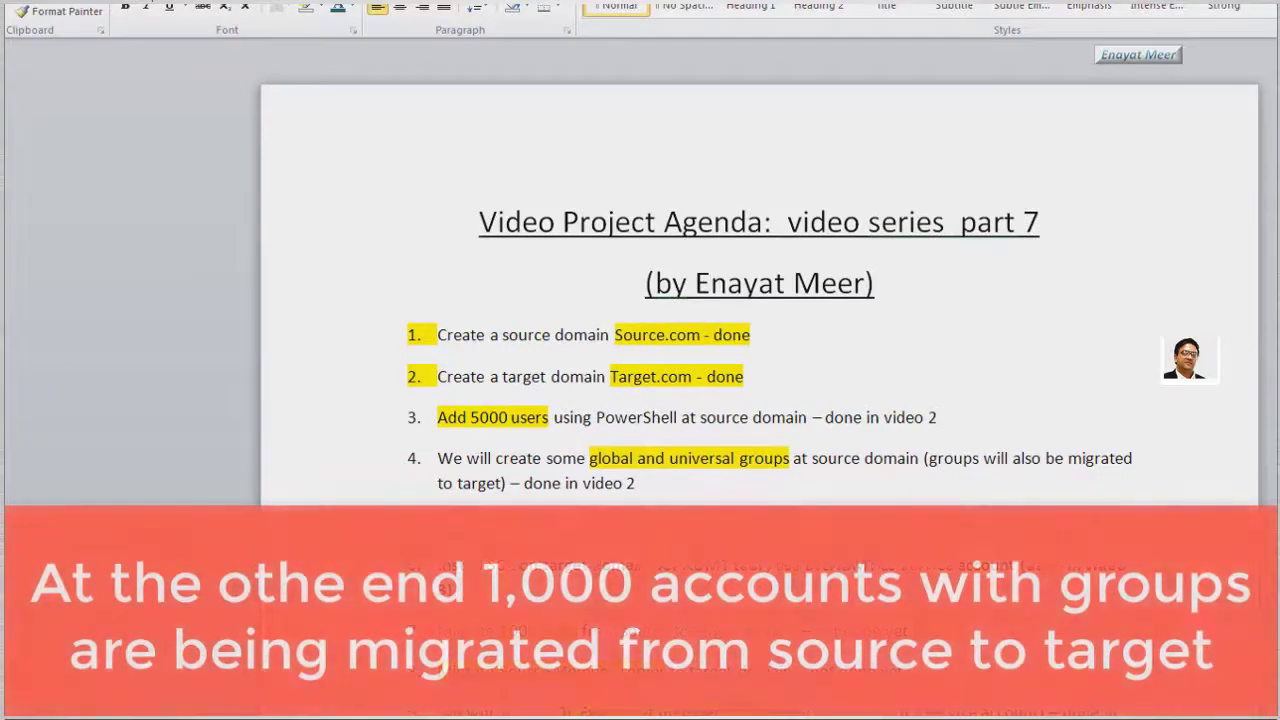
scroll(760, 400, "up", 1)
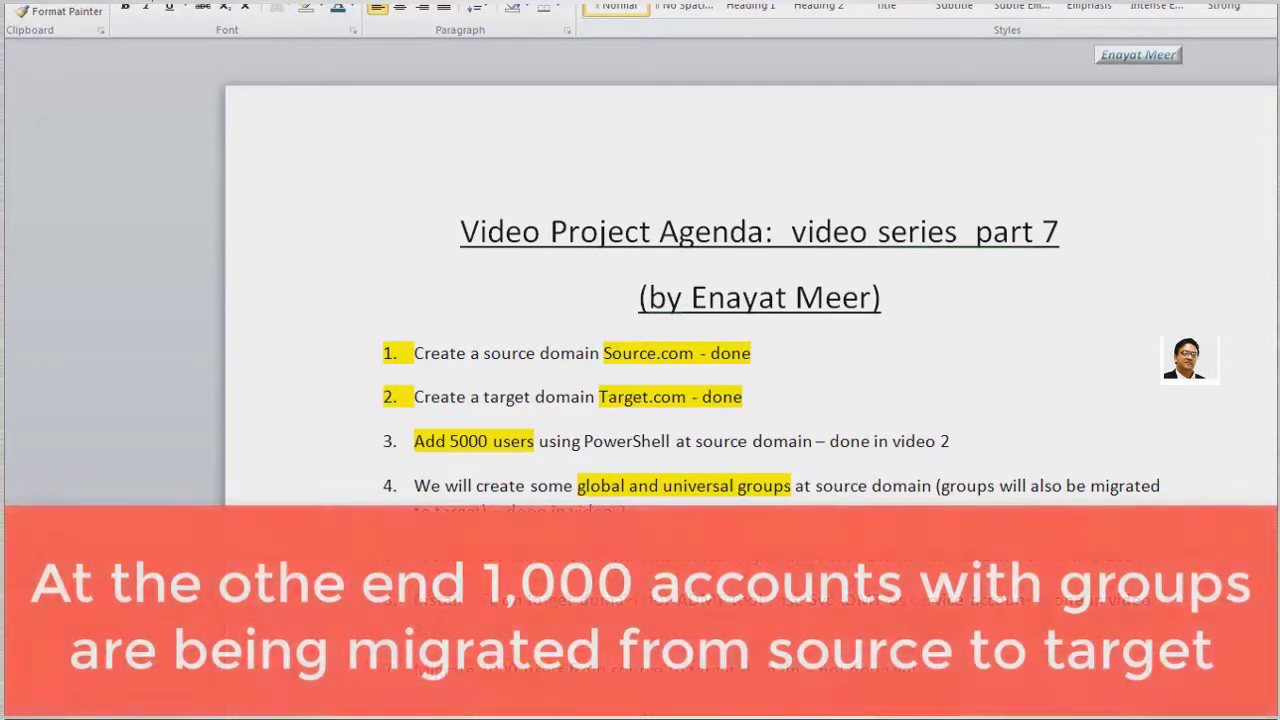
scroll(760, 400, "down", 3)
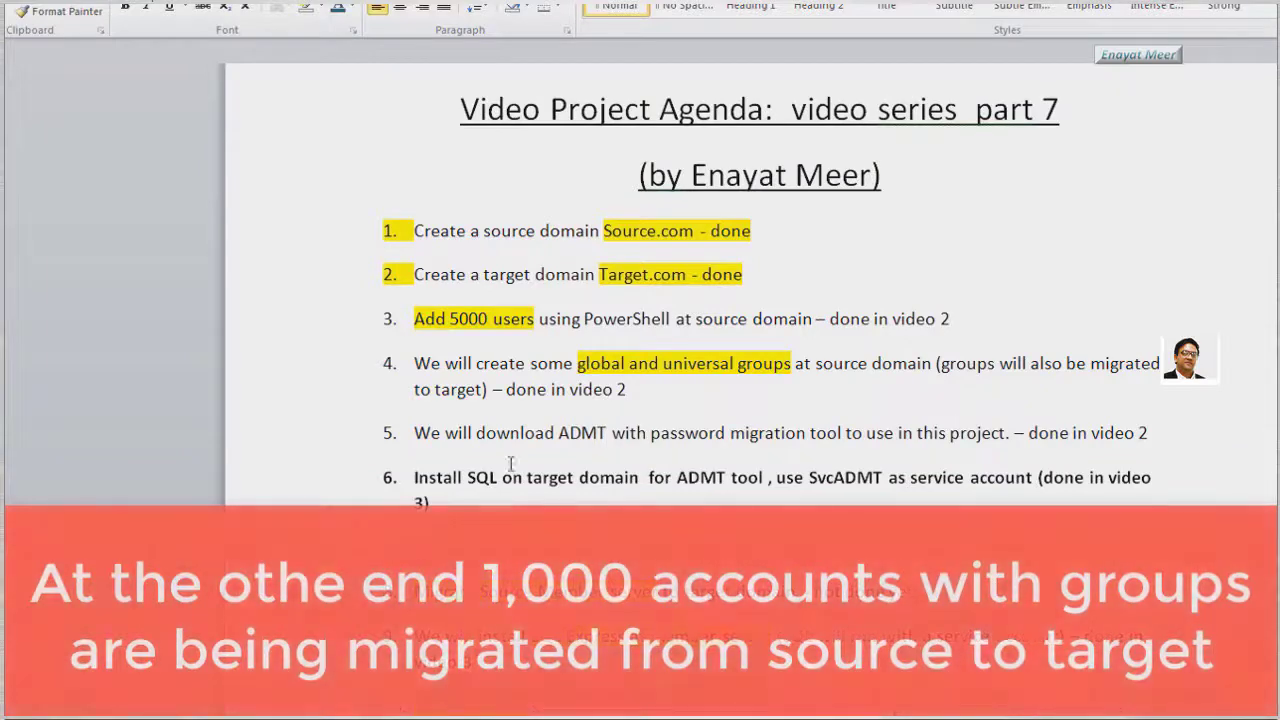
left_click_drag(506, 389, 624, 390)
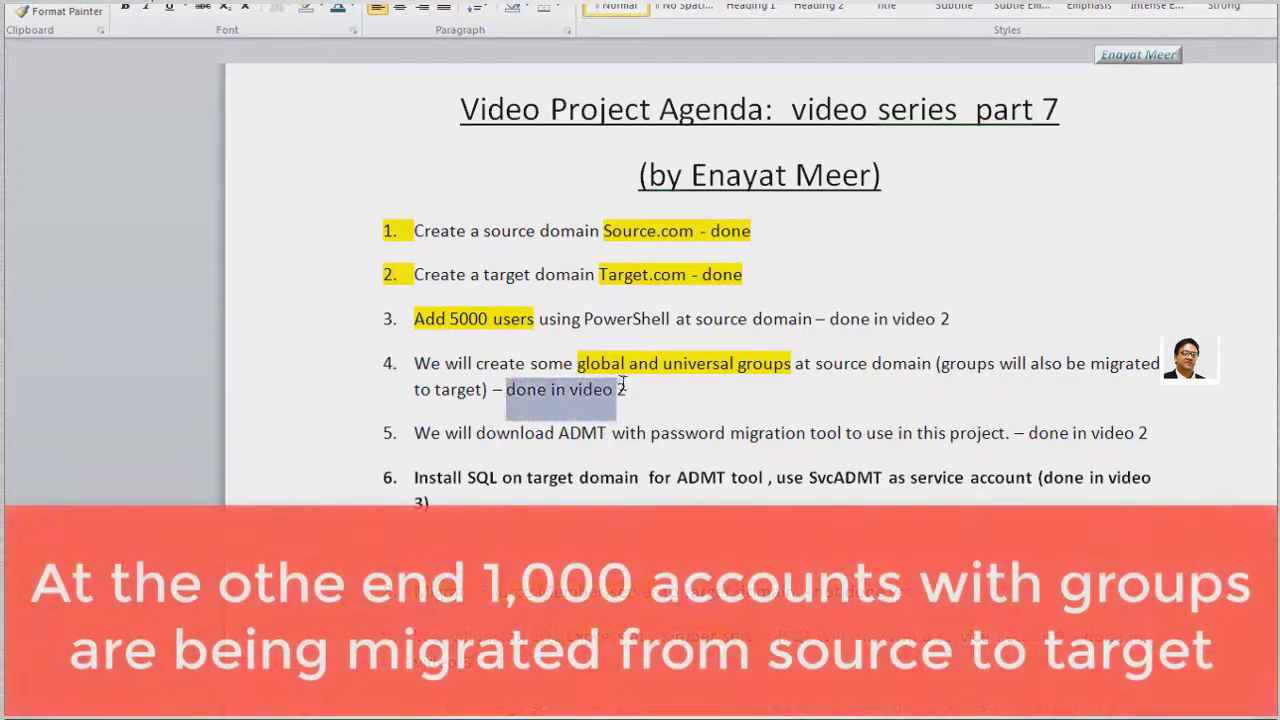
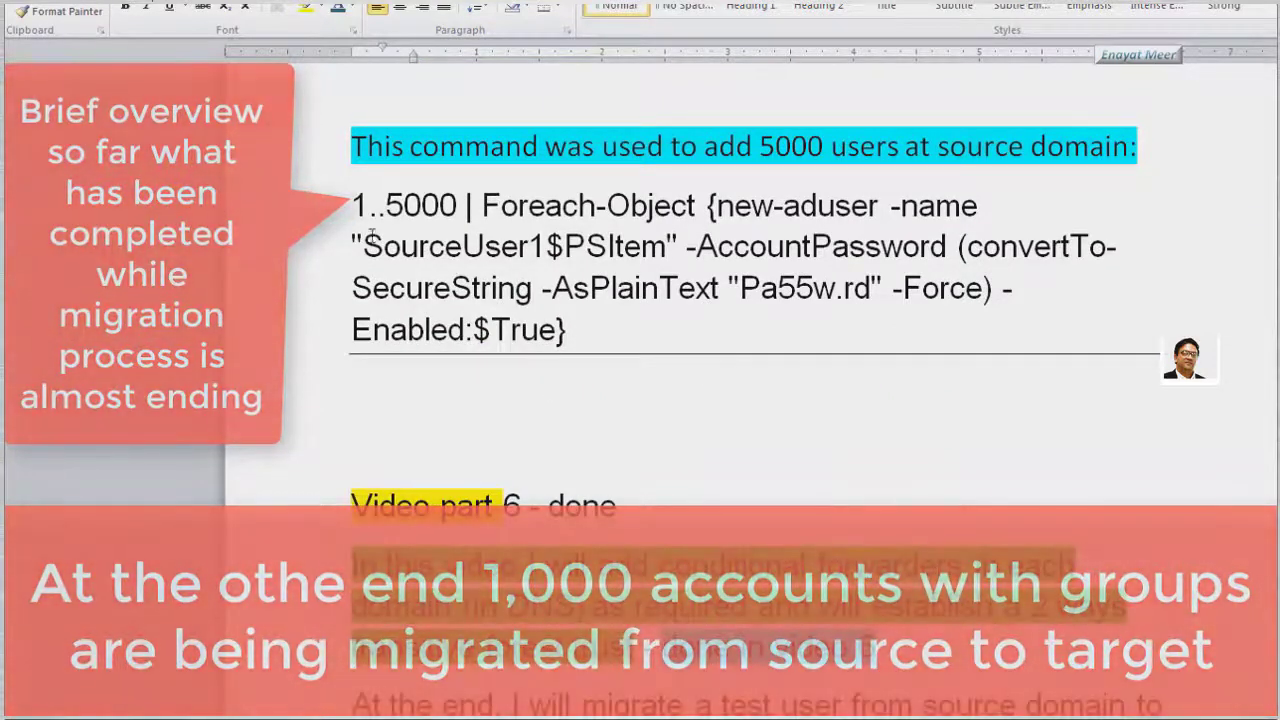
In the notes, select the source-user creation command, 'conditional forwarders' and the two-way transitive forest trust phrase
left_click_drag(352, 205, 600, 366)
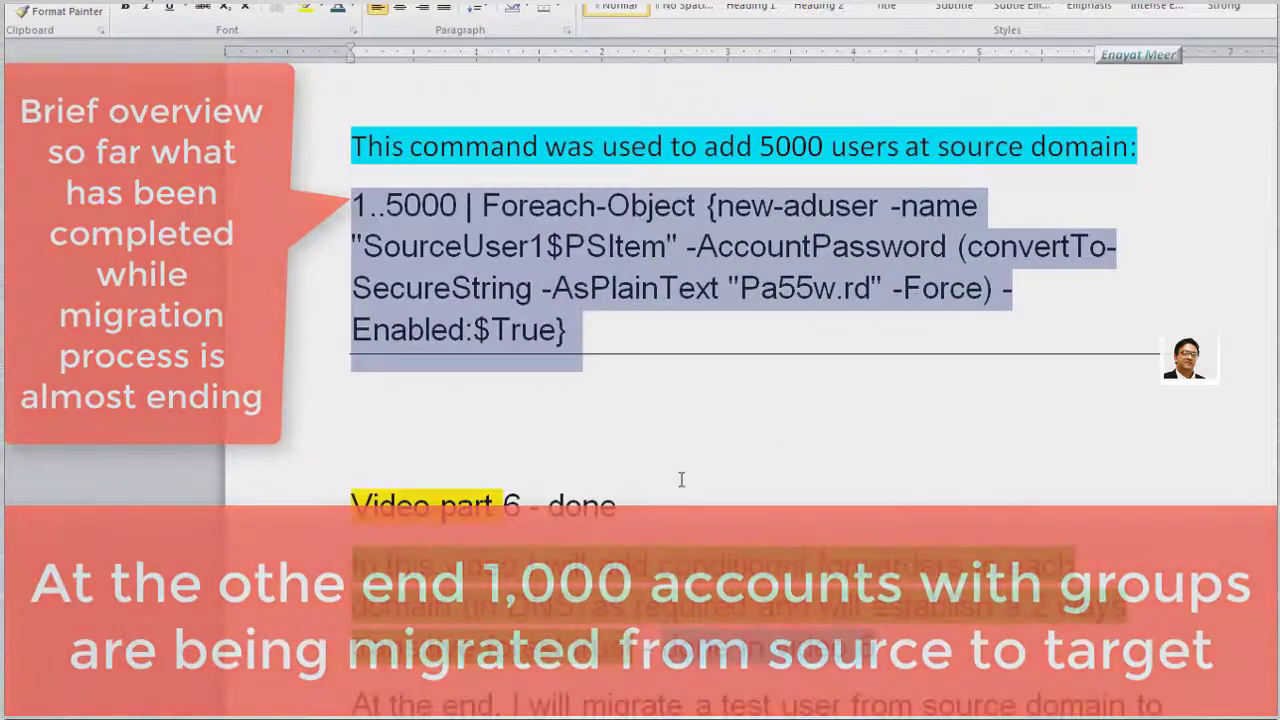
scroll(681, 480, "down", 5)
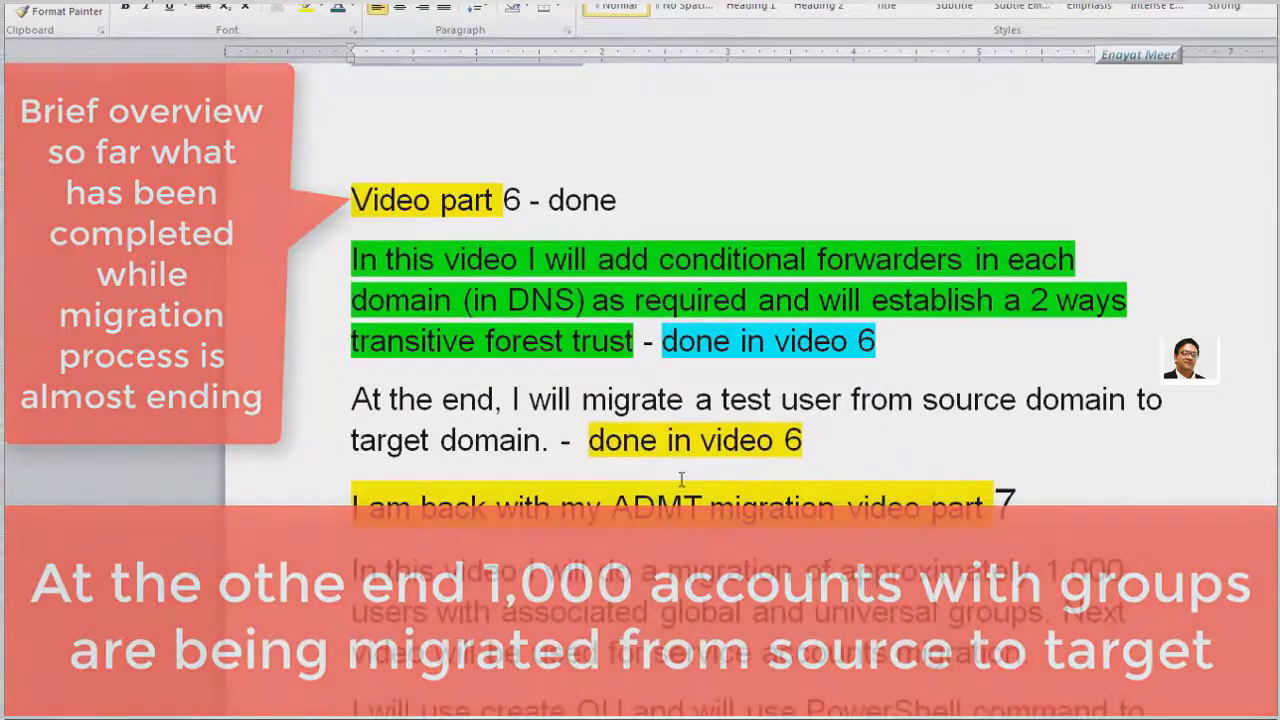
scroll(681, 480, "down", 1)
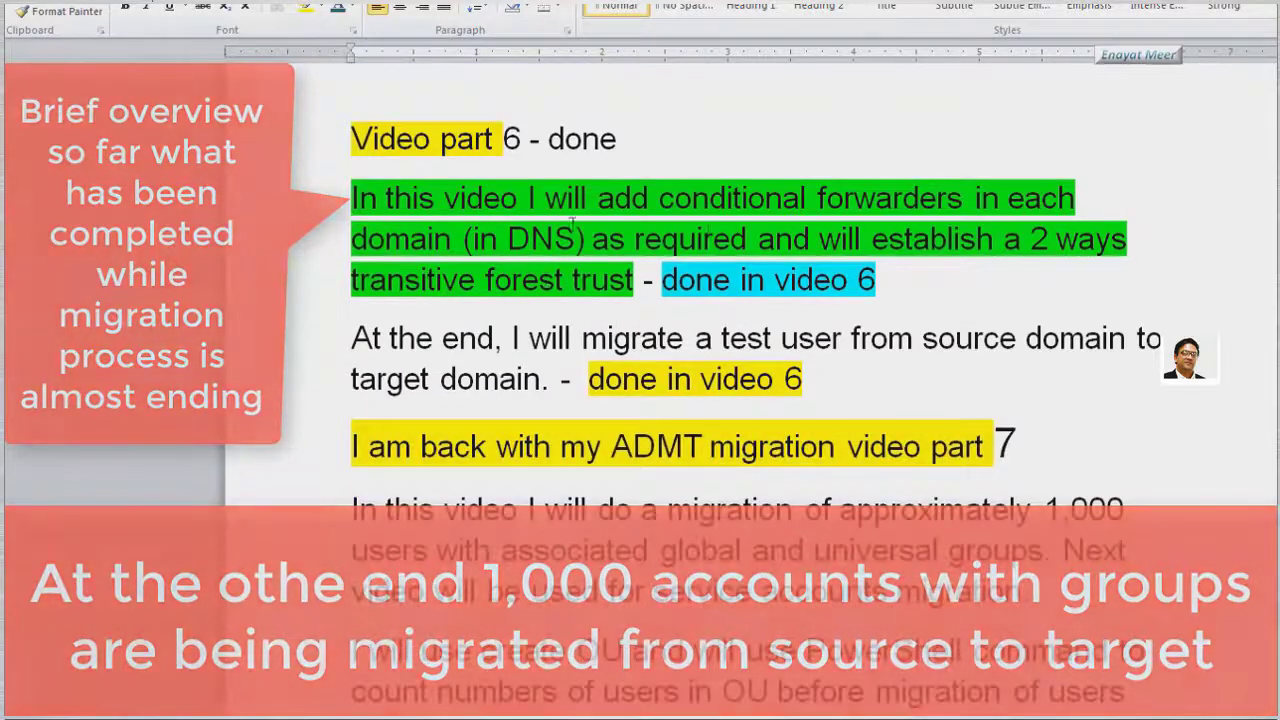
left_click_drag(660, 198, 964, 199)
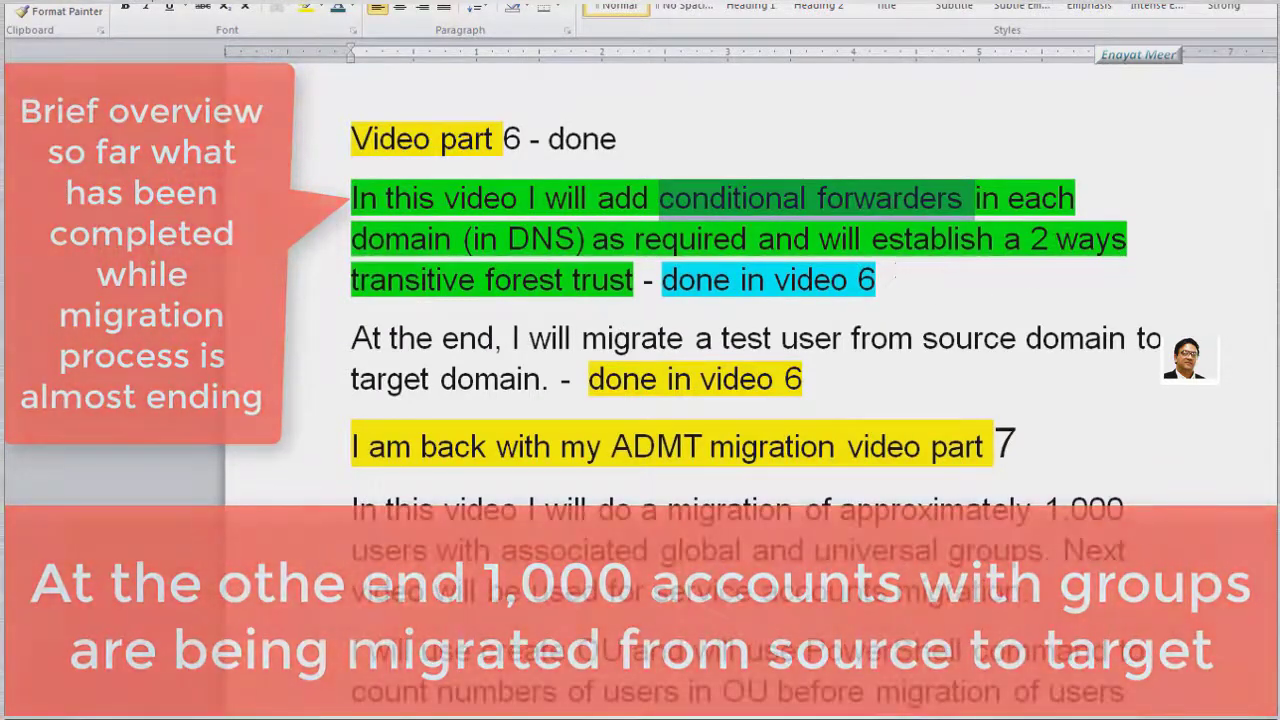
left_click(1032, 240)
left_click_drag(1038, 245, 646, 318)
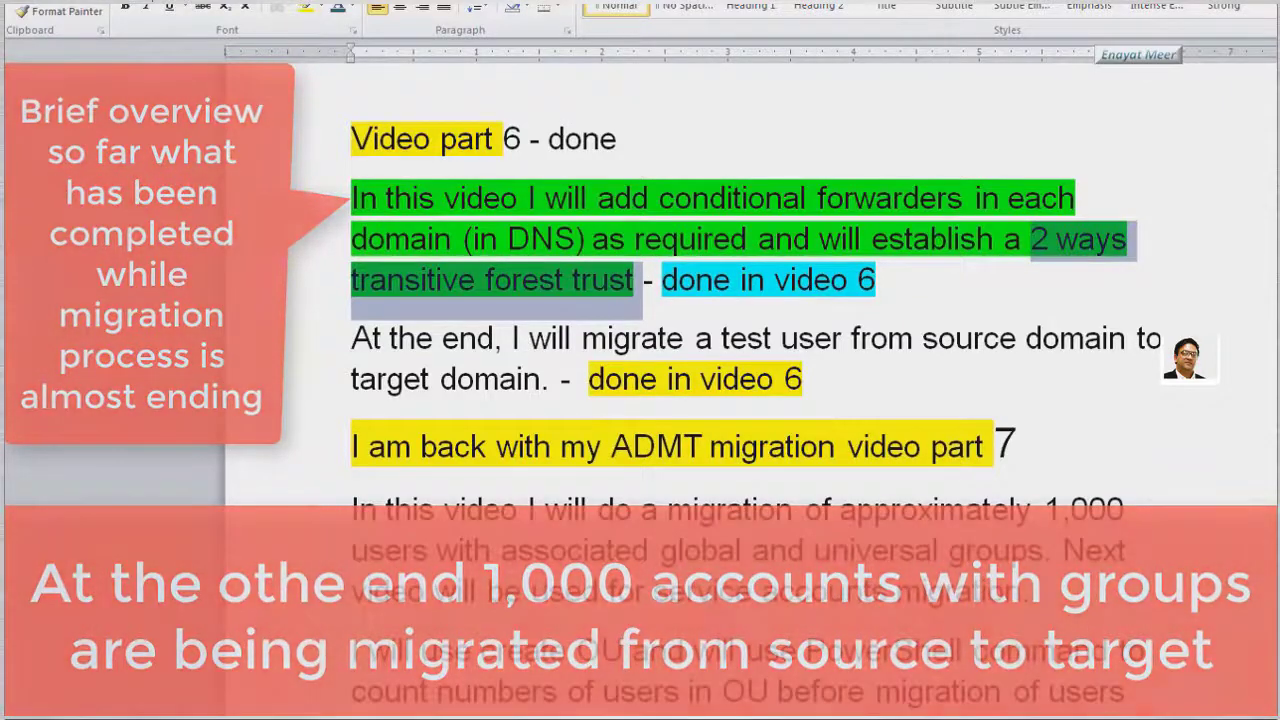
Highlight '1,000 users' in yellow in the overview paragraph
scroll(700, 300, "down", 1)
scroll(700, 300, "down", 1)
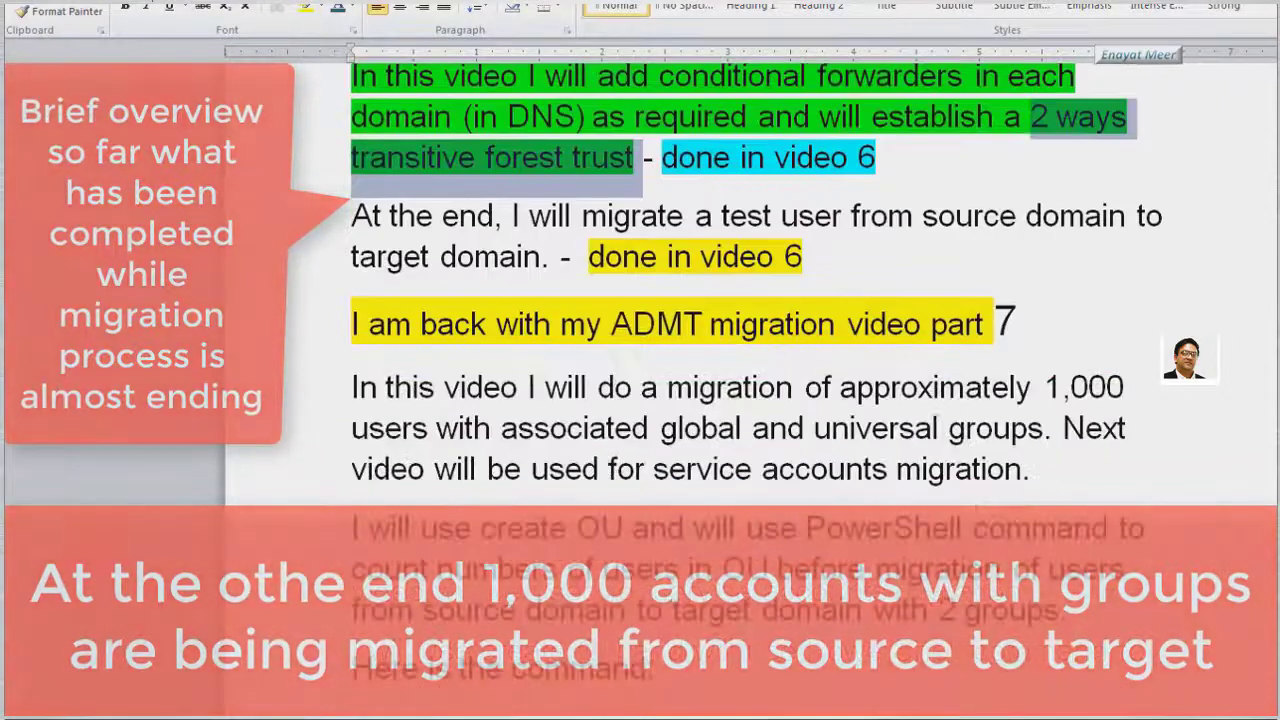
scroll(700, 300, "down", 1)
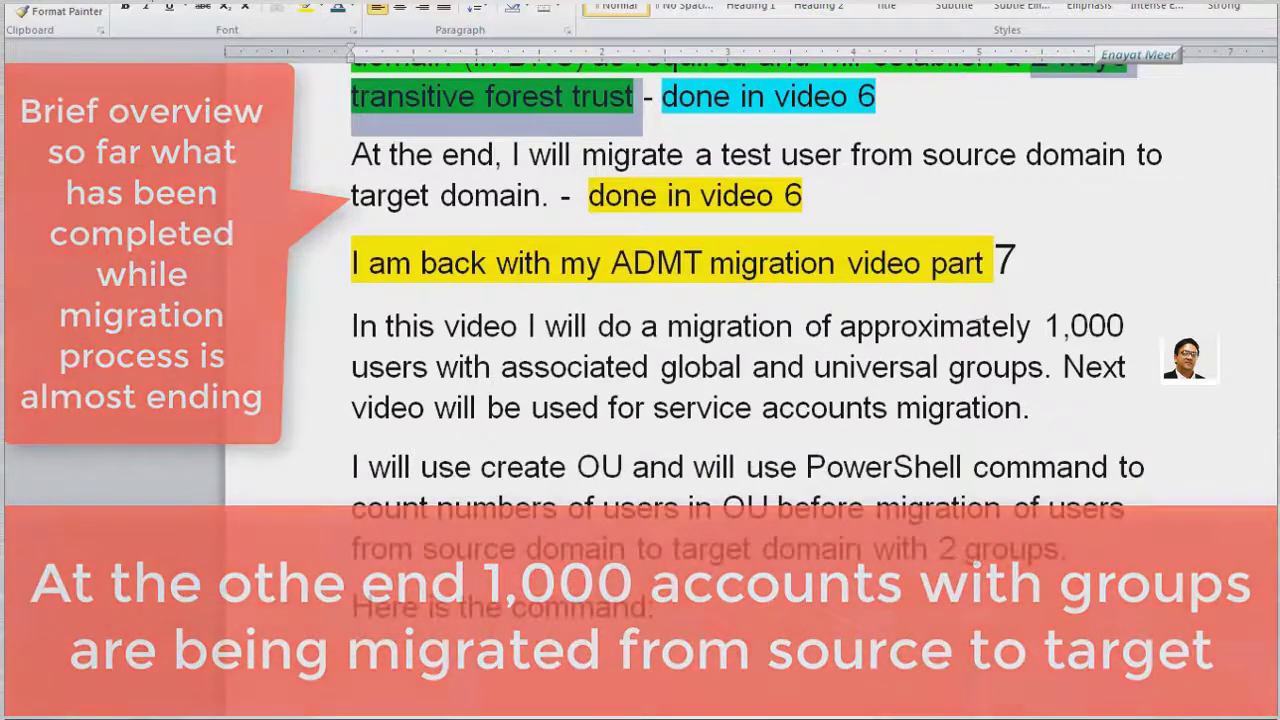
left_click(1047, 326)
left_click_drag(1047, 326, 436, 362)
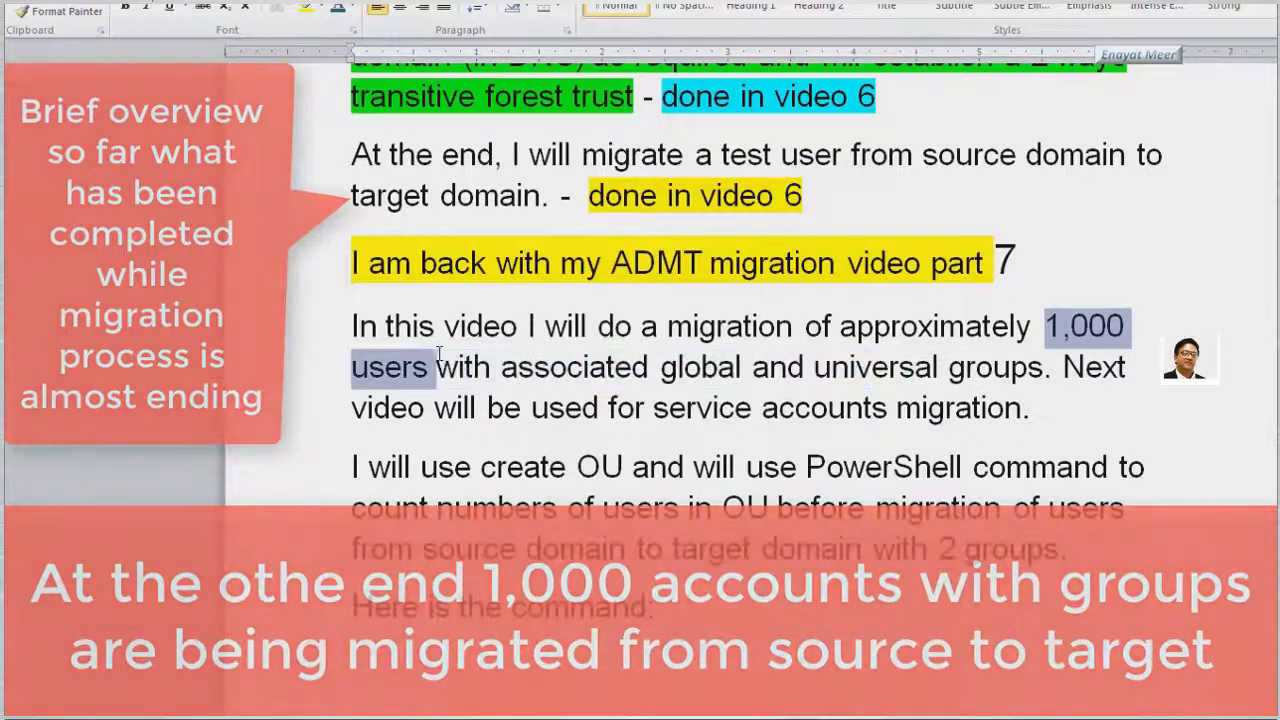
left_click(306, 8)
Select the Get-ADUser count command further down the notes
scroll(750, 300, "down", 2)
scroll(523, 446, "down", 4)
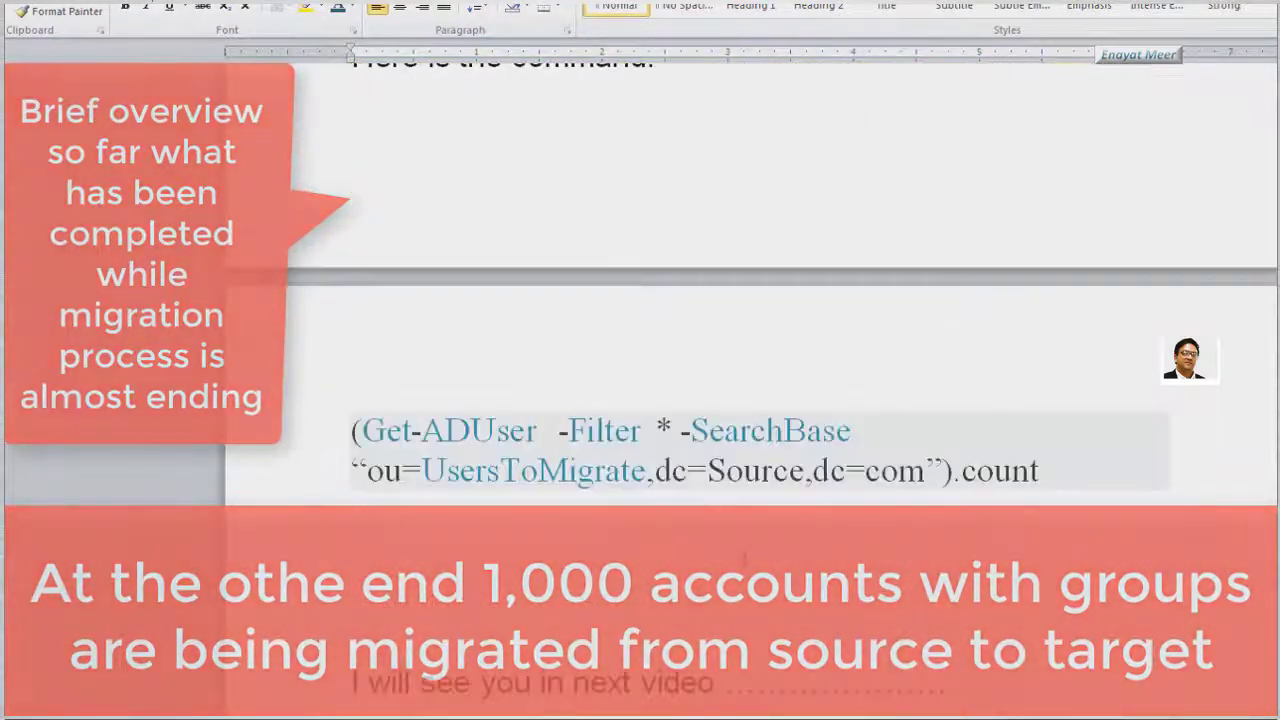
left_click_drag(352, 309, 1056, 349)
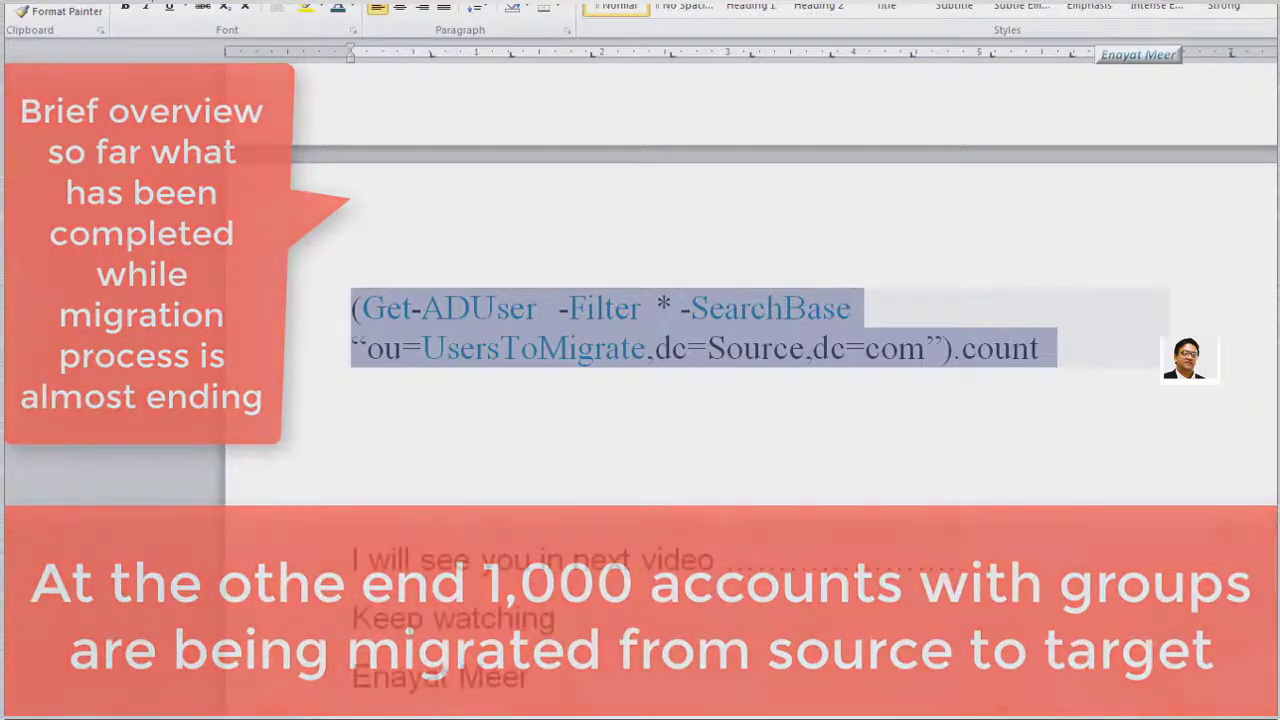
scroll(700, 390, "up", 2)
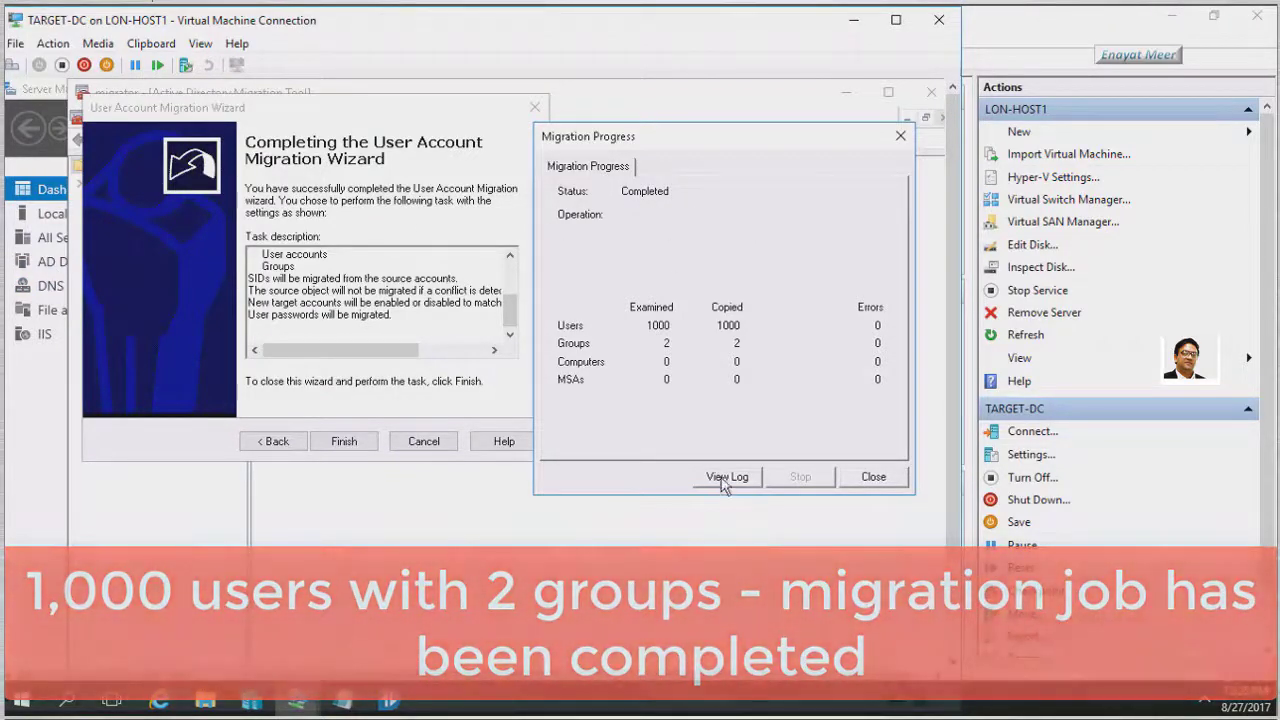
Open the migration log from the completed Migration Progress dialog with View Log
left_click(726, 477)
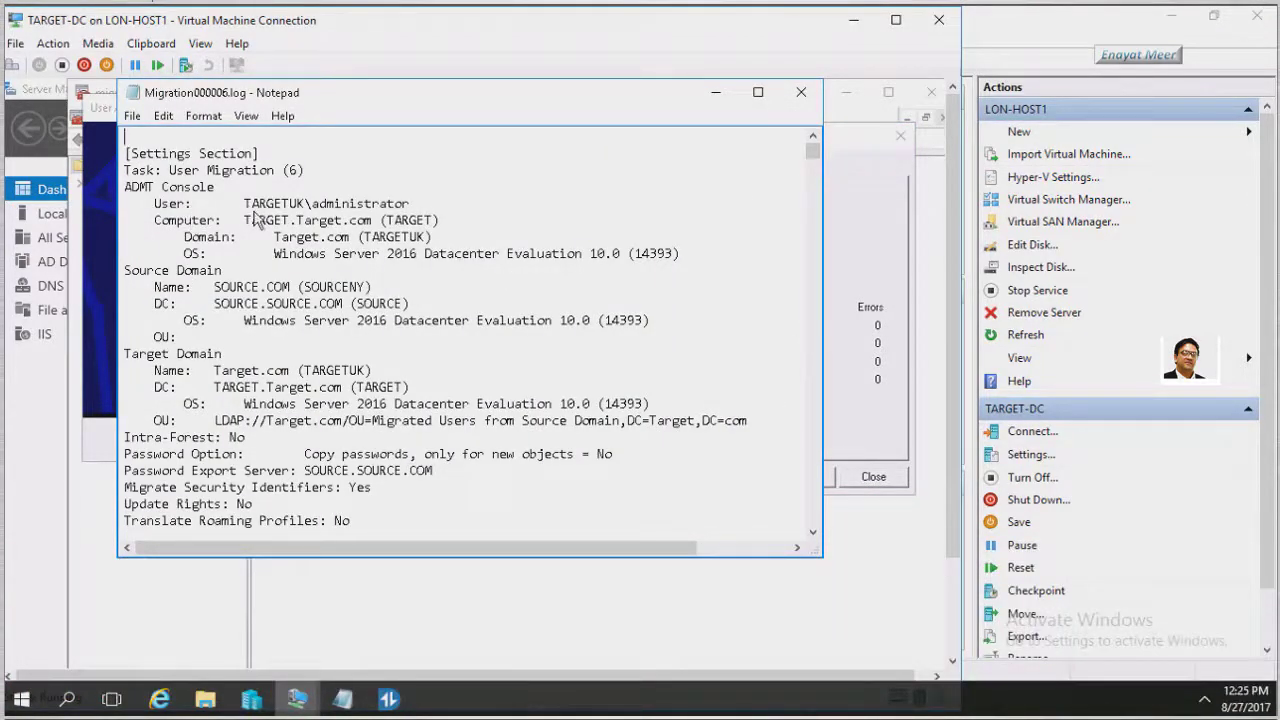
Mark the migrating account, the Source and Target Domain headings, and the final 'Operation completed' line
left_click_drag(324, 210, 420, 216)
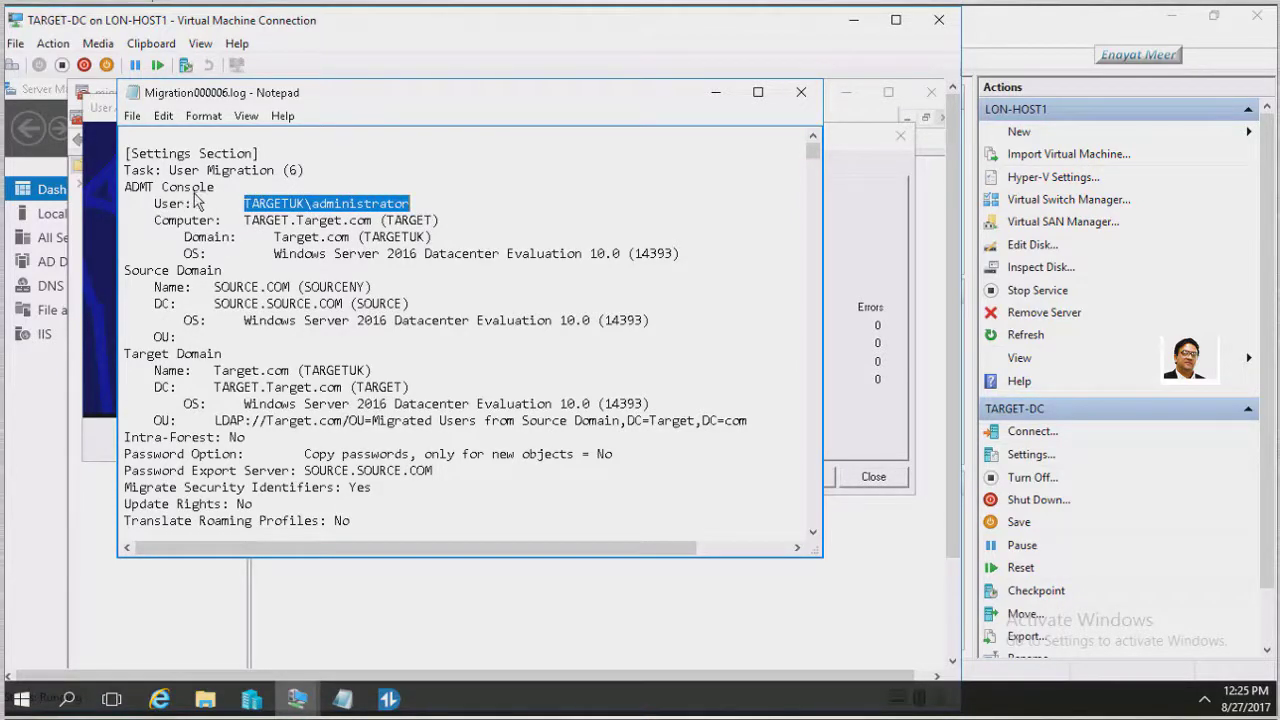
left_click_drag(131, 271, 238, 282)
double_click(148, 271)
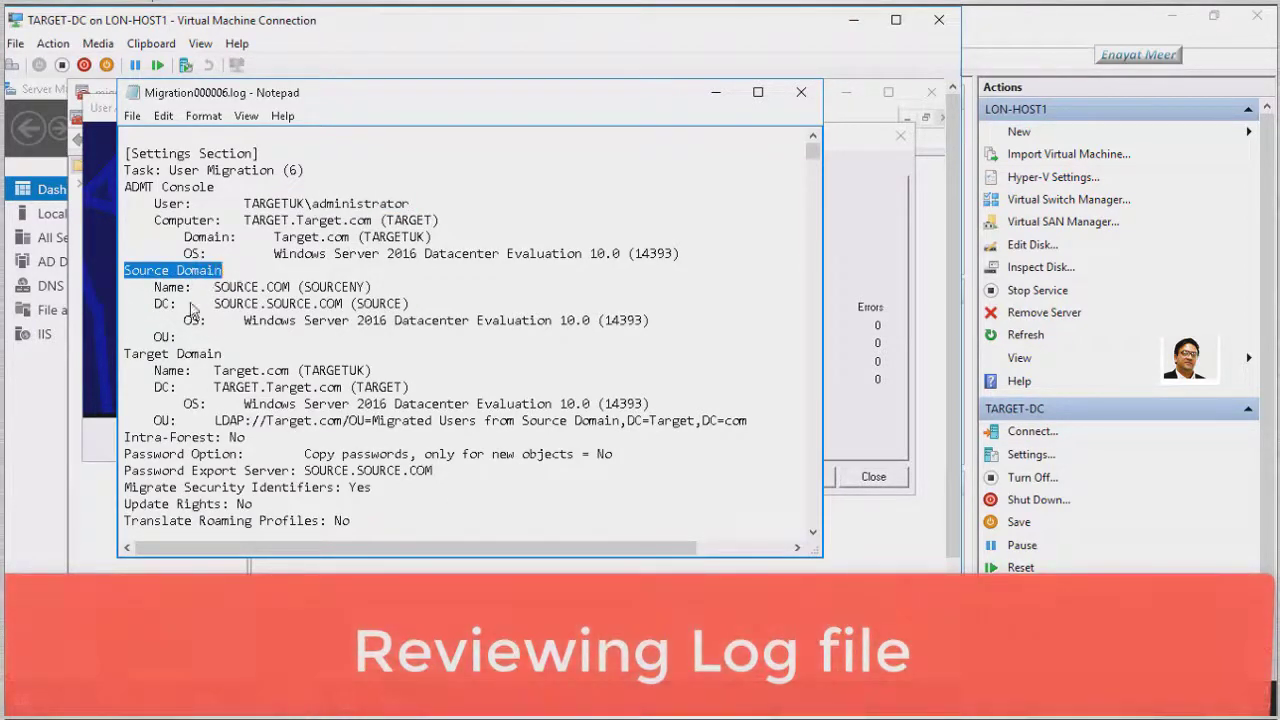
left_click(126, 356)
left_click_drag(157, 366, 235, 362)
left_click_drag(812, 152, 812, 518)
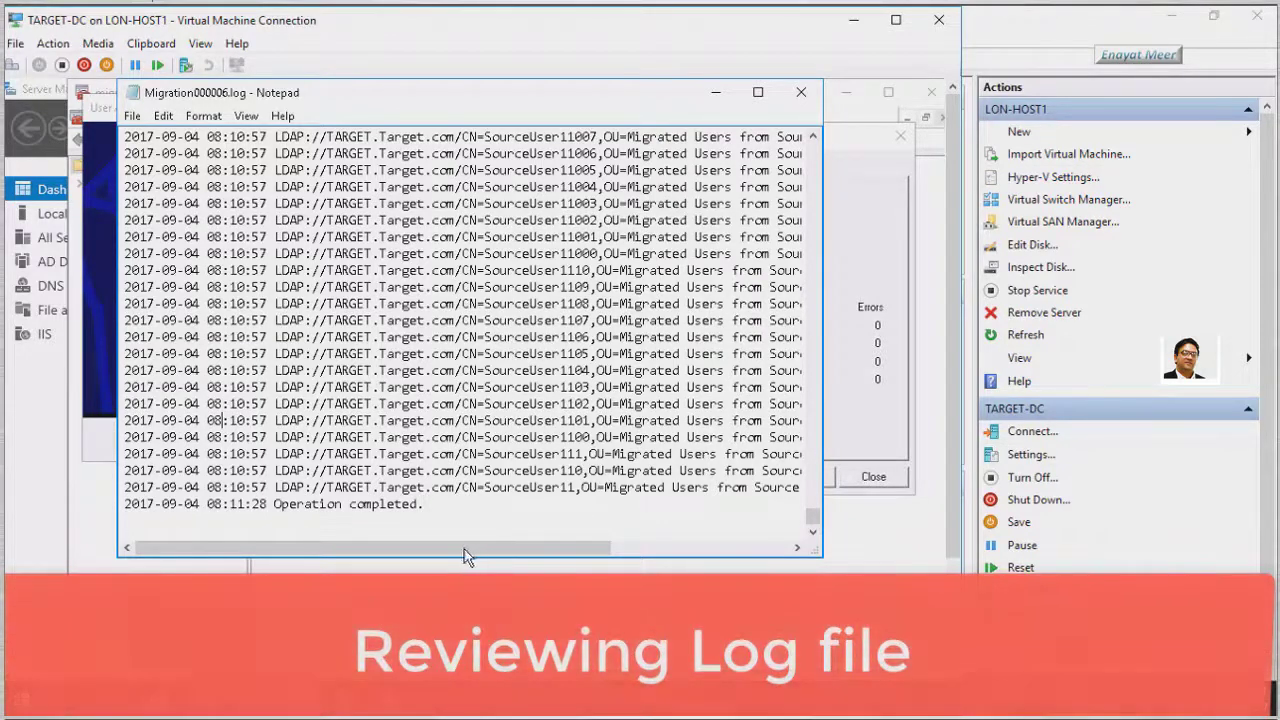
left_click(274, 505)
left_click_drag(335, 512, 450, 512)
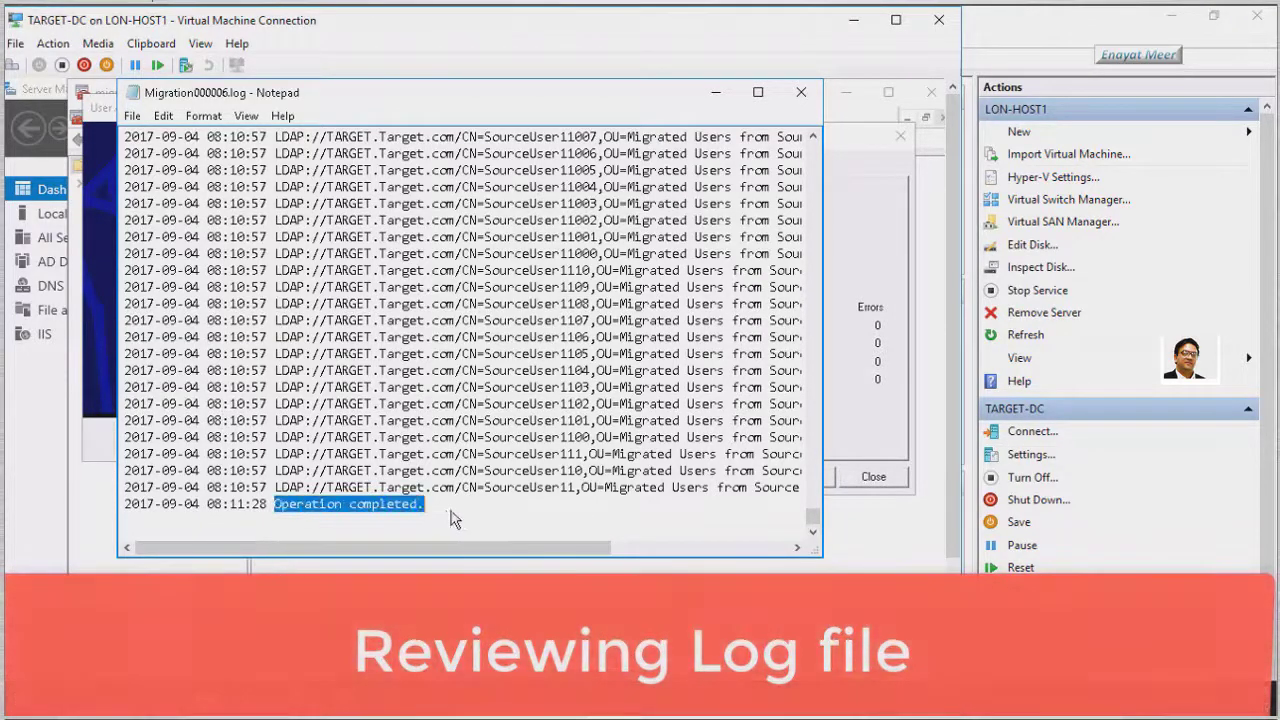
left_click_drag(125, 505, 500, 517)
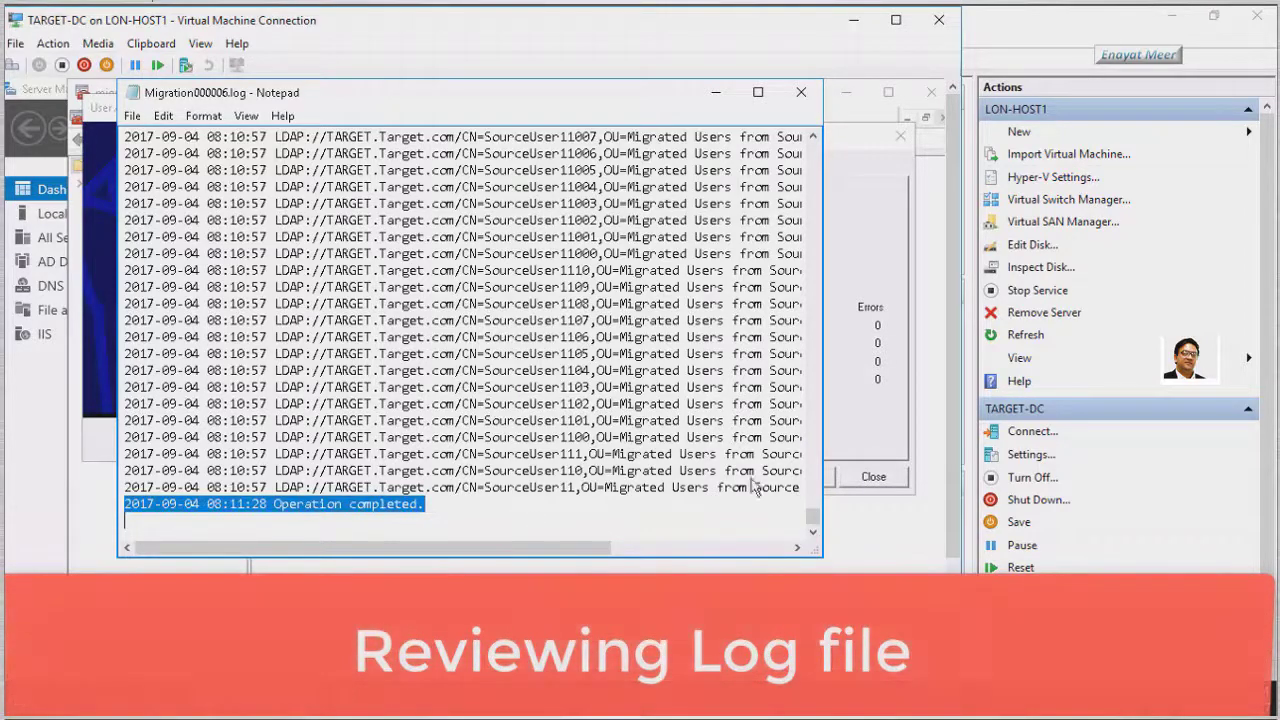
Select SourceUser11878's SID history and password-copied lines
scroll(708, 455, "up", 5)
scroll(708, 455, "up", 15)
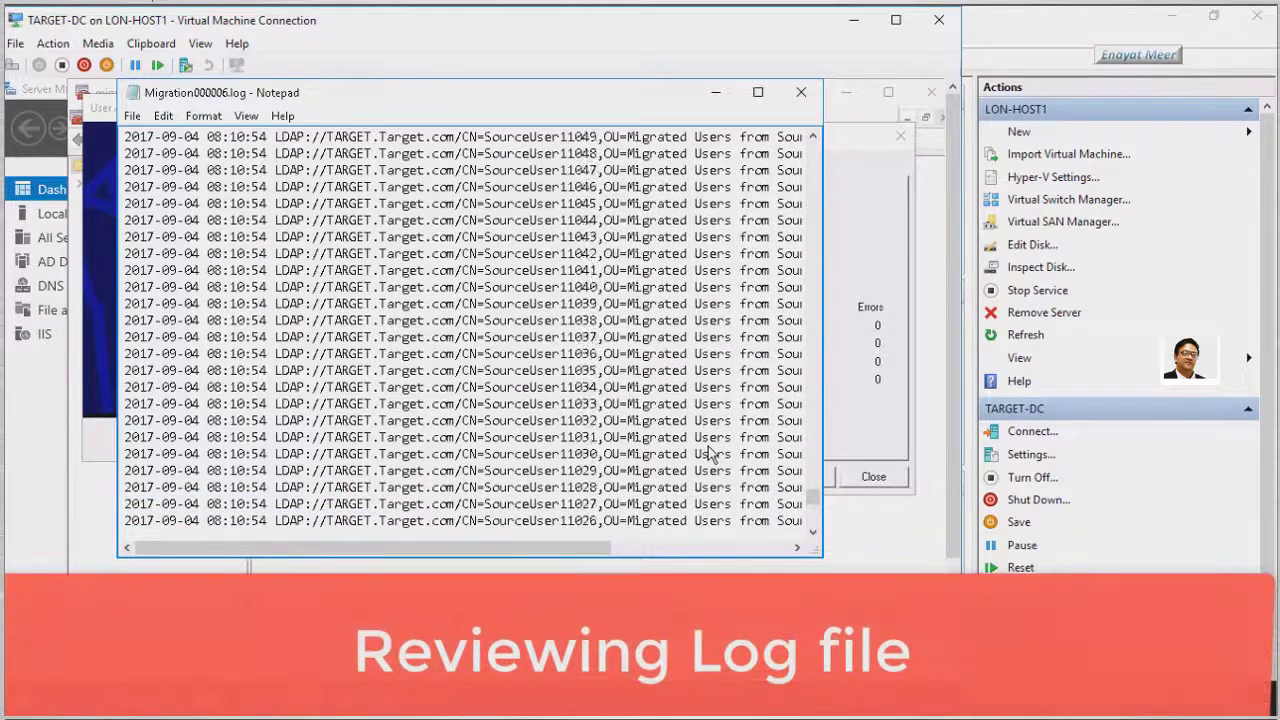
scroll(708, 455, "up", 14)
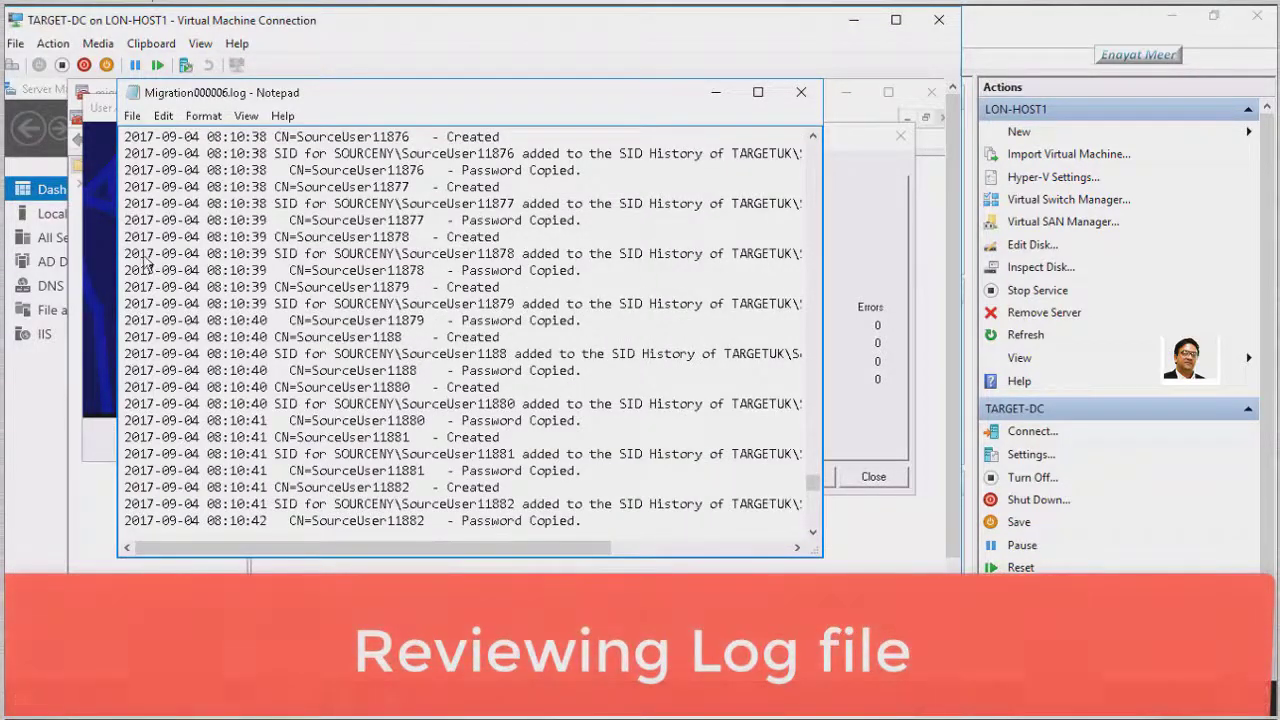
left_click_drag(124, 253, 709, 325)
Select SourceUser11146's SID history and password-copied lines, then close the log
scroll(709, 372, "up", 15)
scroll(709, 372, "up", 20)
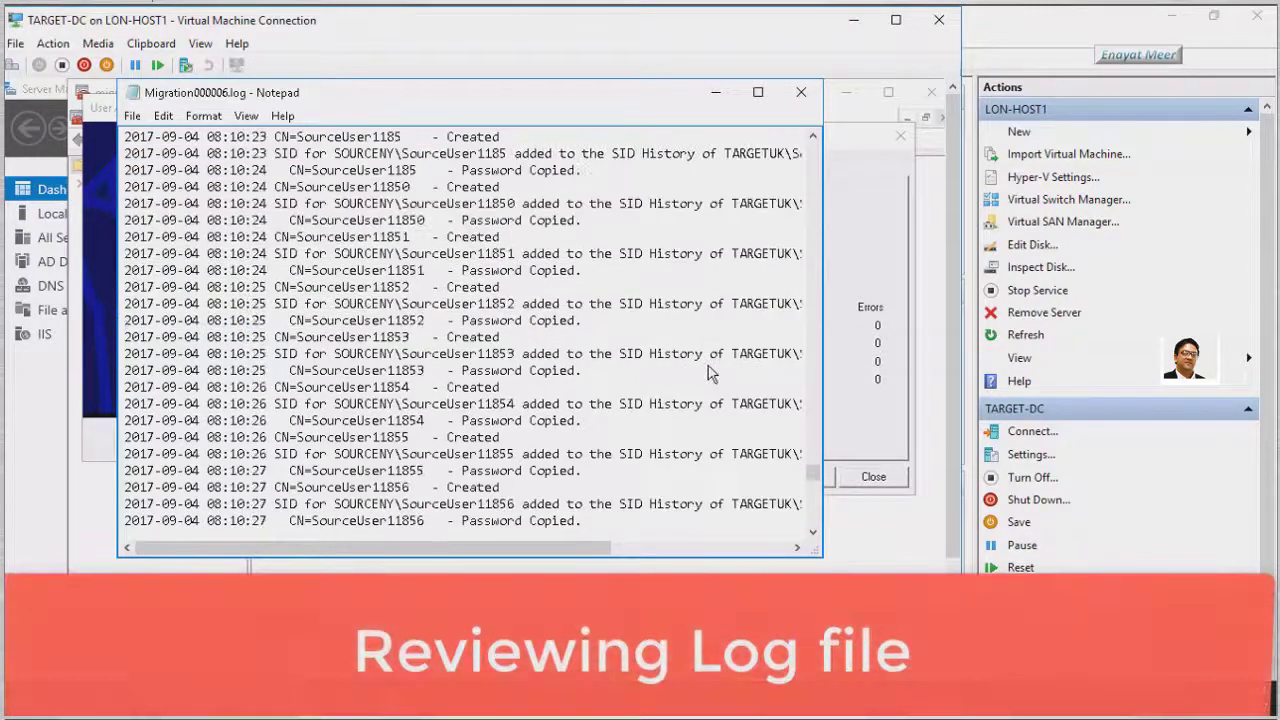
scroll(709, 372, "up", 20)
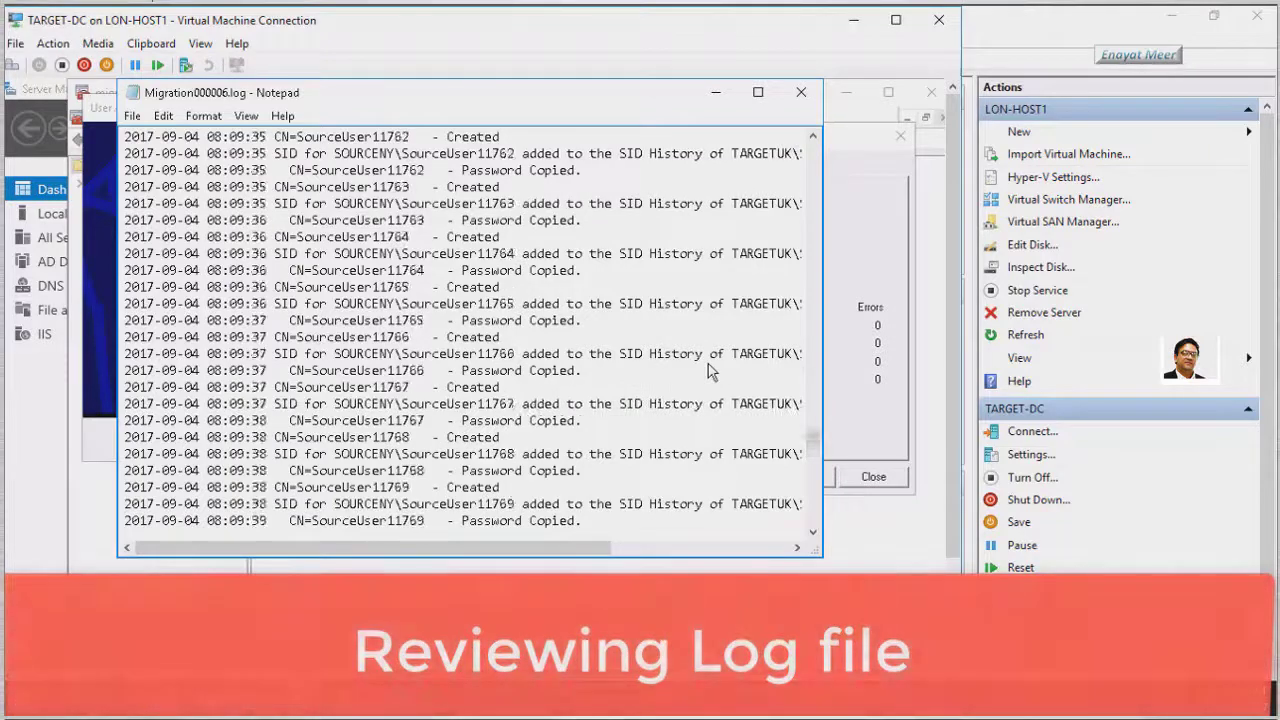
scroll(716, 368, "up", 20)
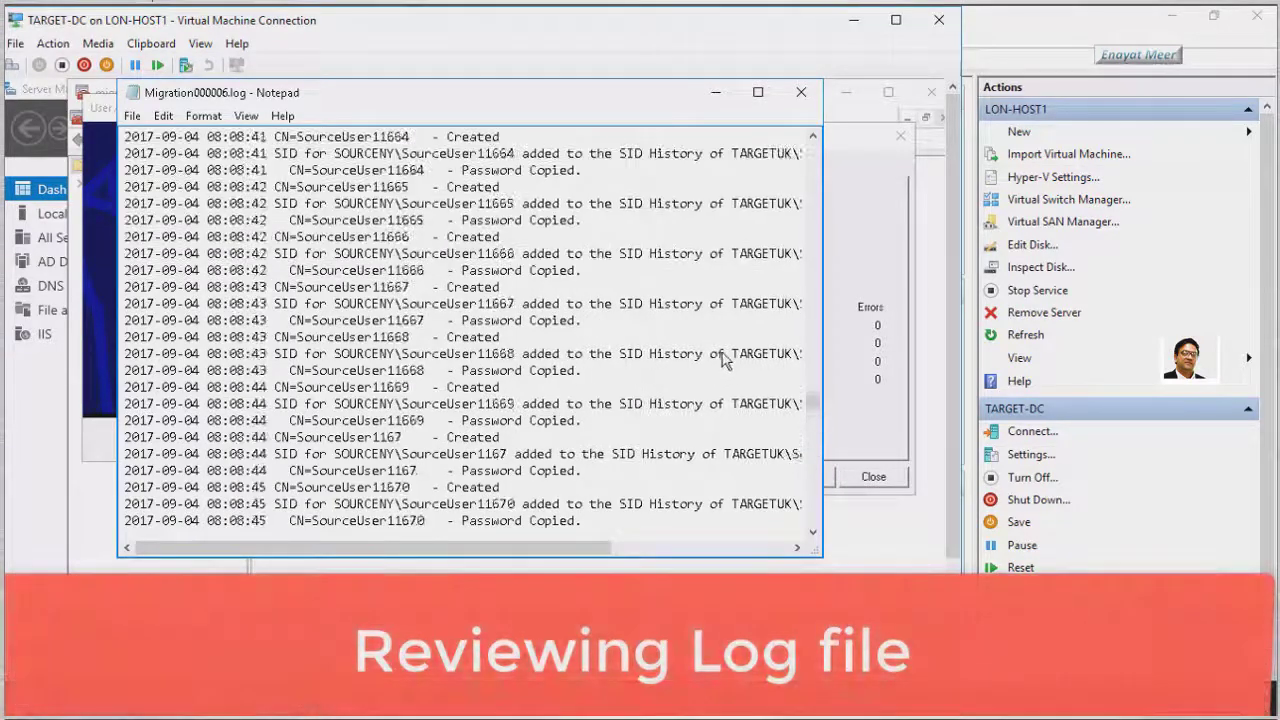
left_click_drag(816, 385, 822, 218)
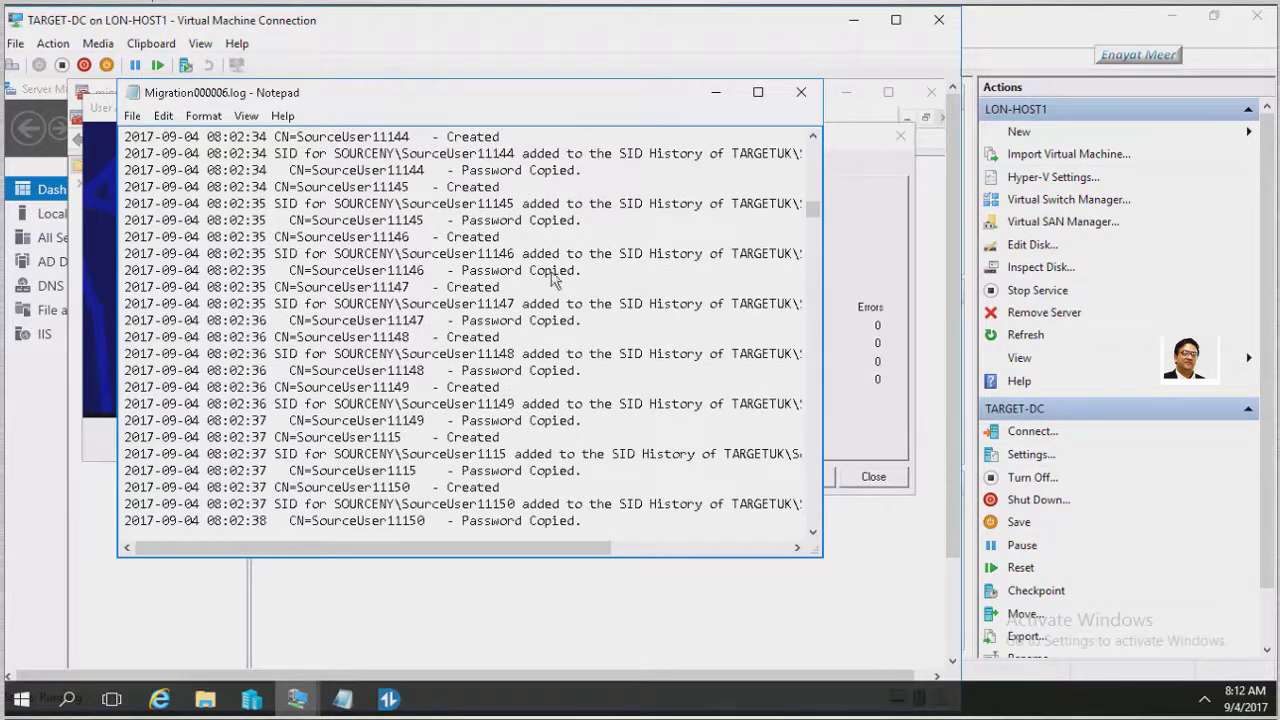
left_click_drag(522, 253, 771, 270)
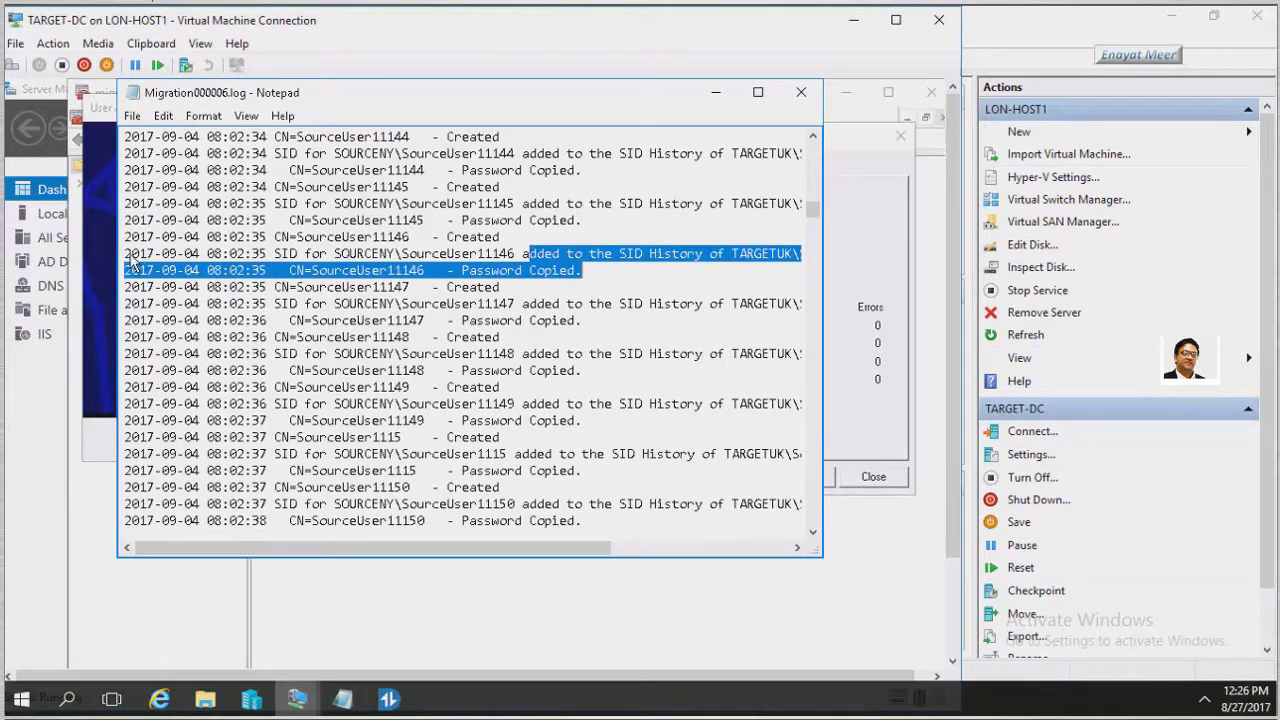
left_click_drag(130, 257, 288, 258)
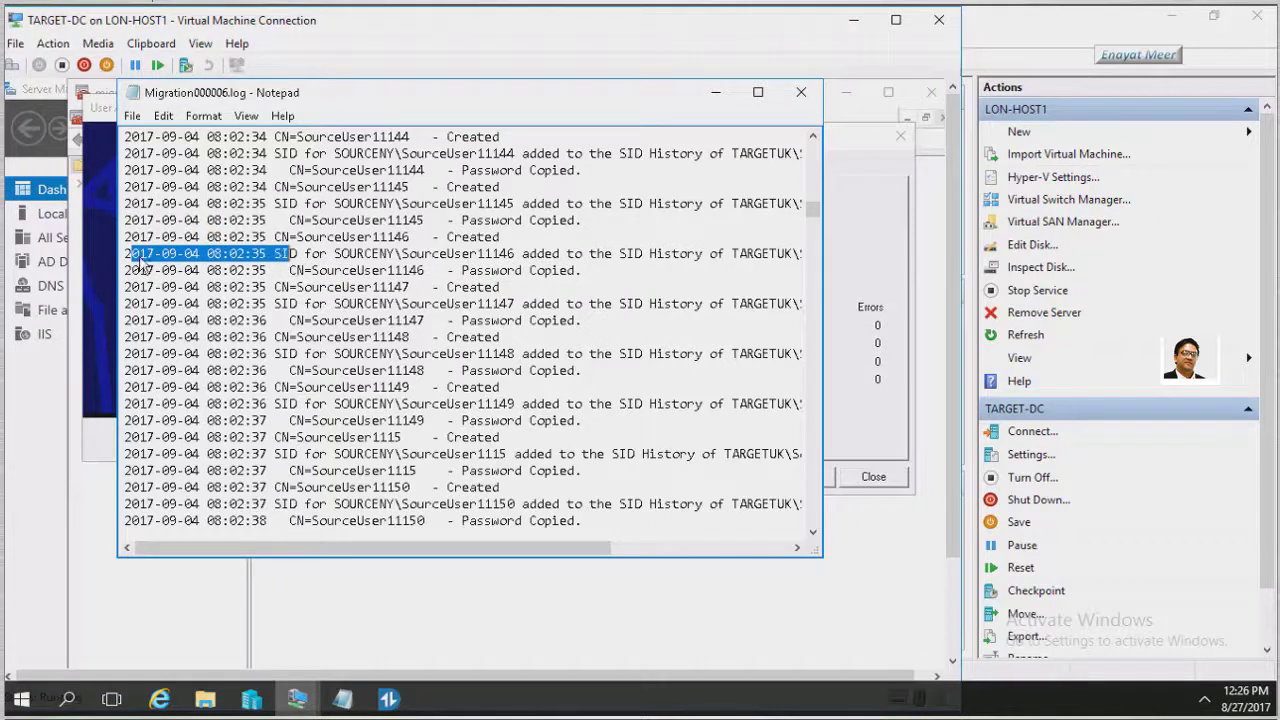
left_click_drag(127, 258, 632, 279)
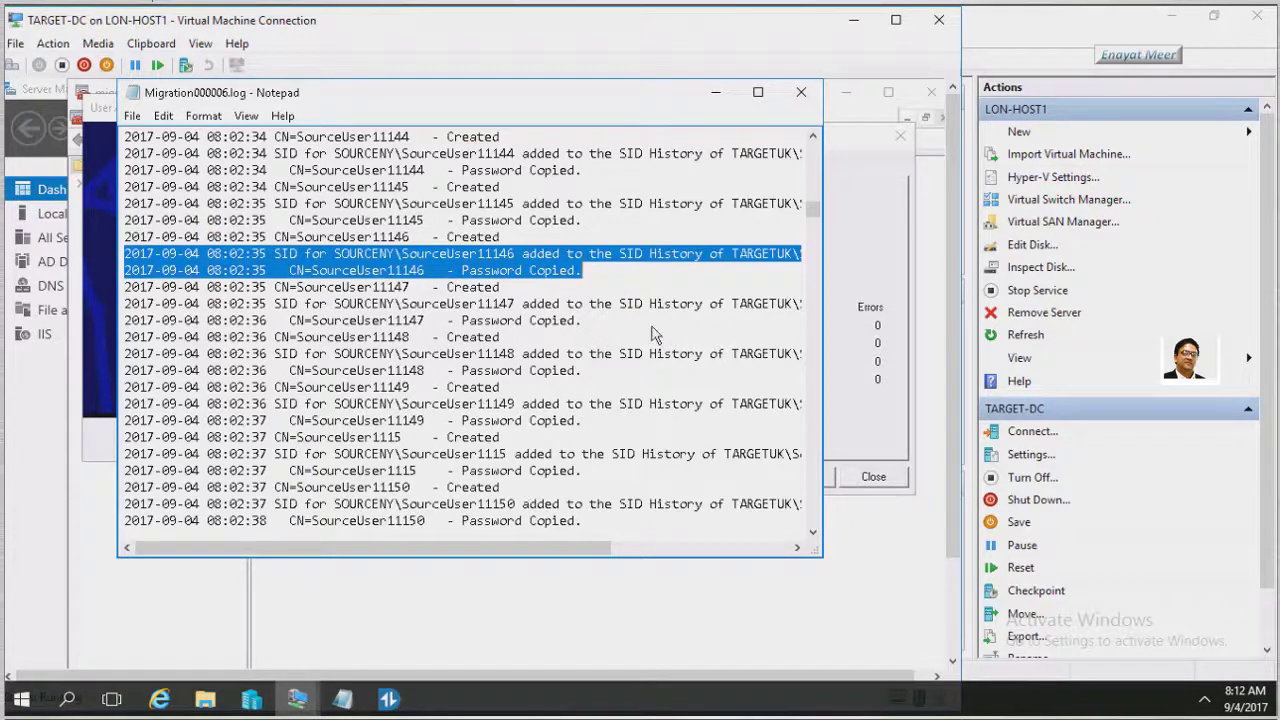
left_click(801, 92)
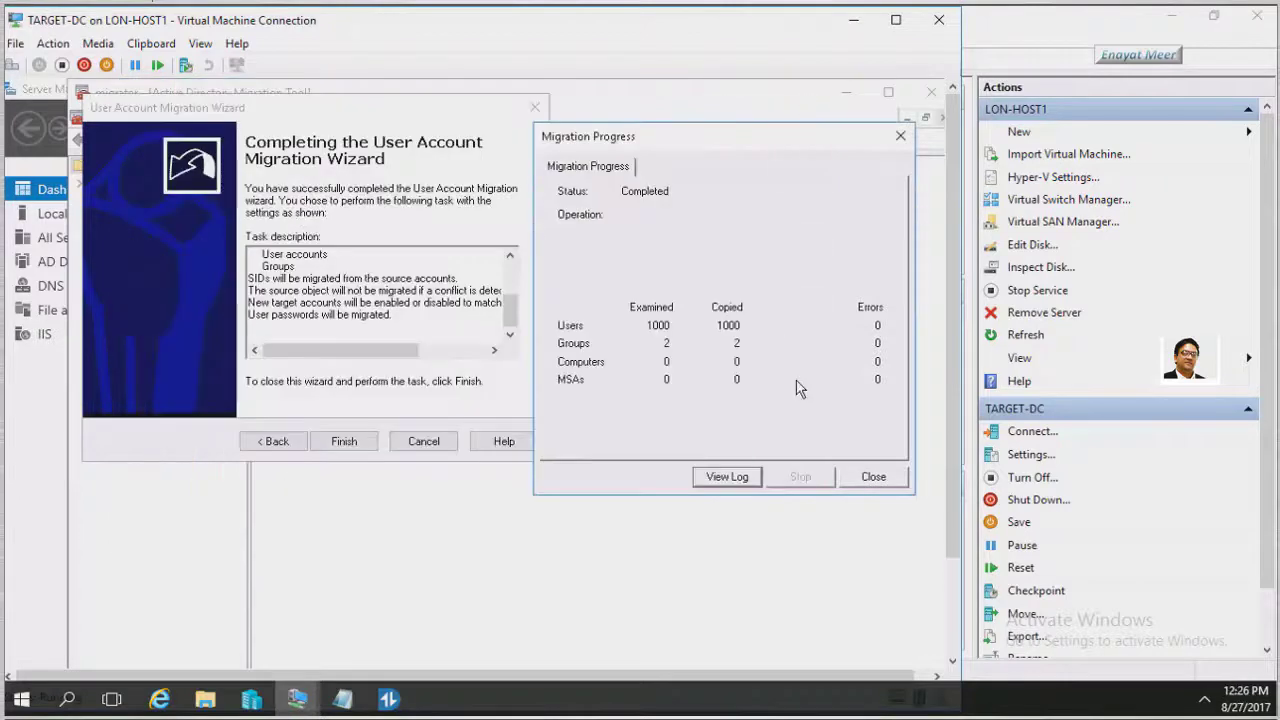
Close Migration Progress, refresh Migrated Users from Source Domain, and select the GSource group
left_click(873, 477)
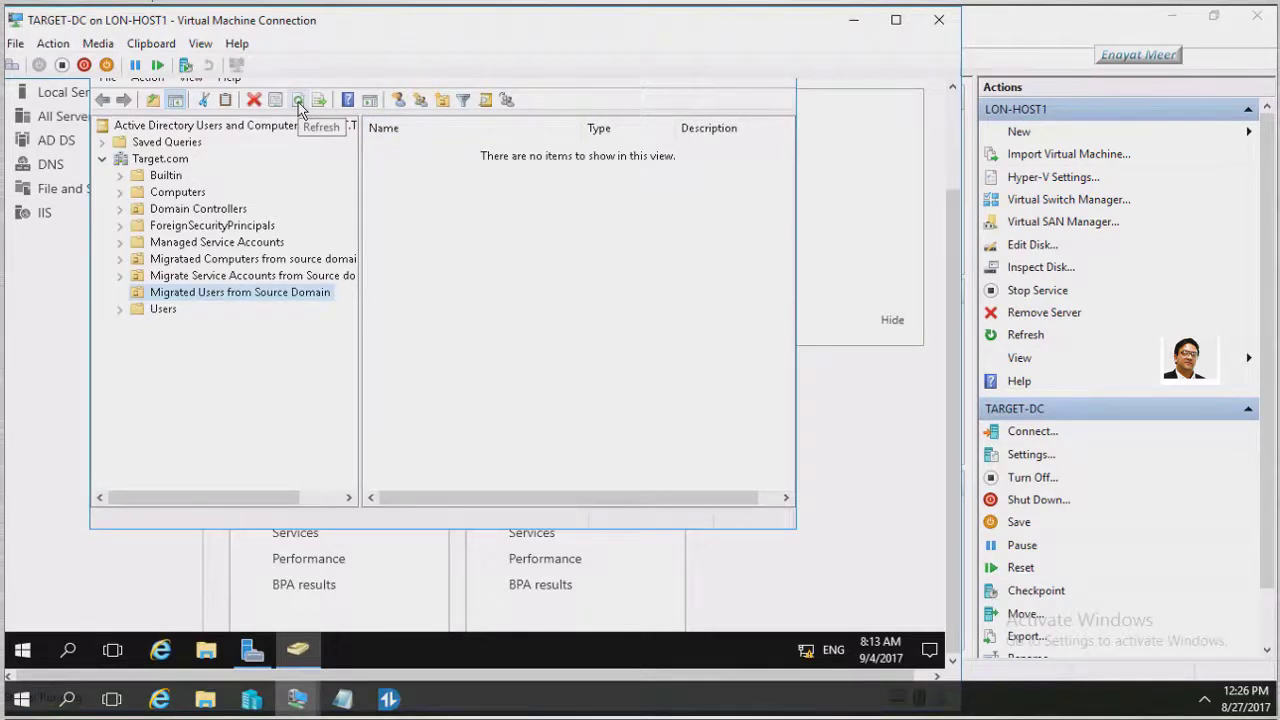
left_click(298, 101)
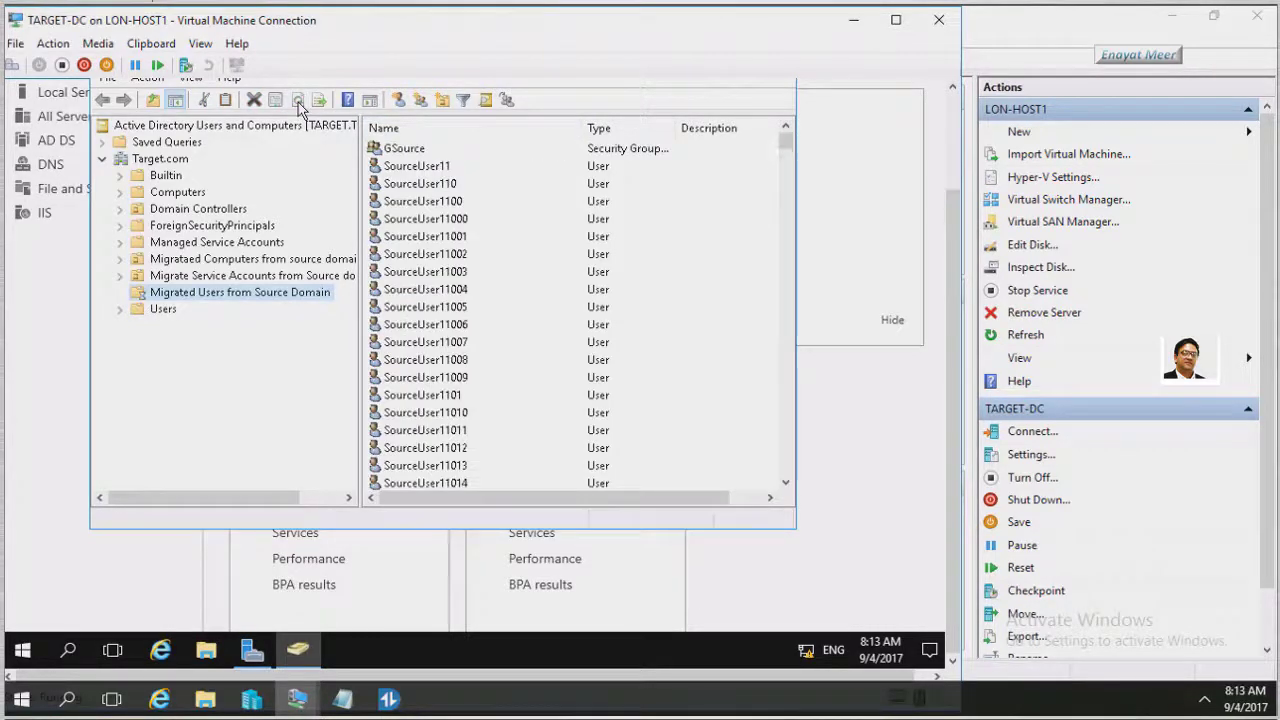
left_click(412, 149)
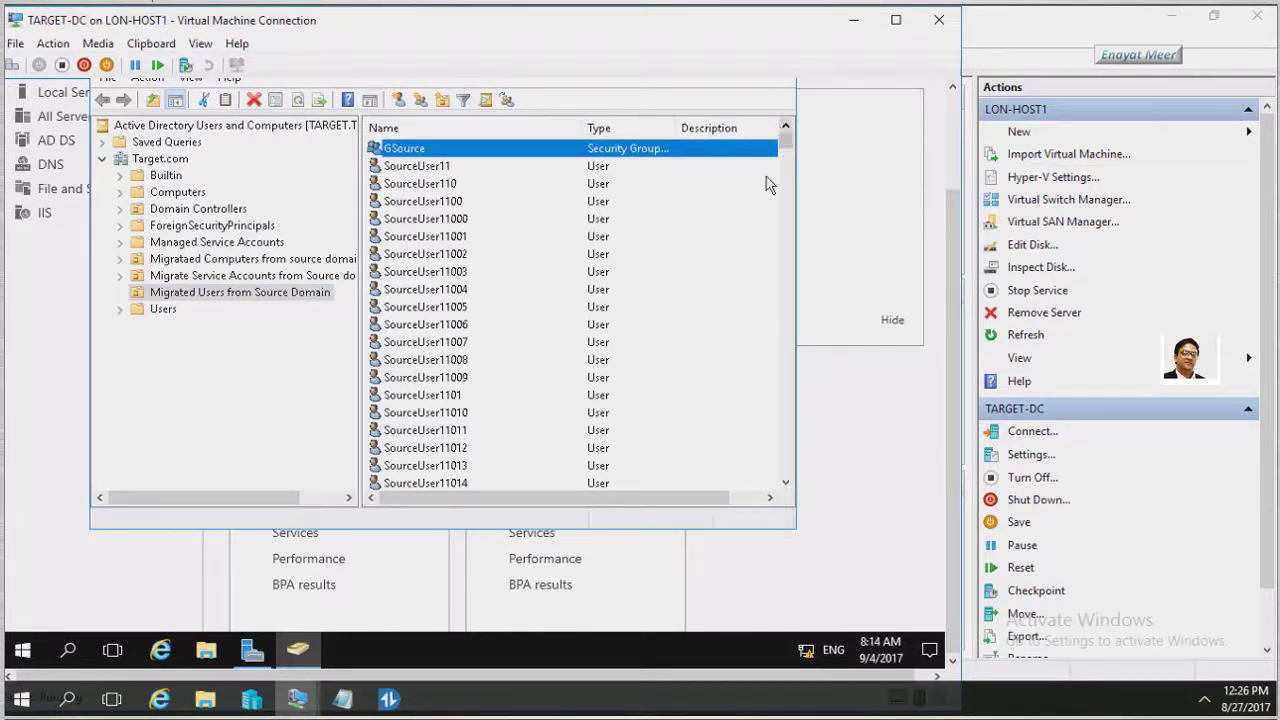
Scroll down to the USource group, then bring up the actions for SourceUser11900
scroll(430, 290, "down", 20)
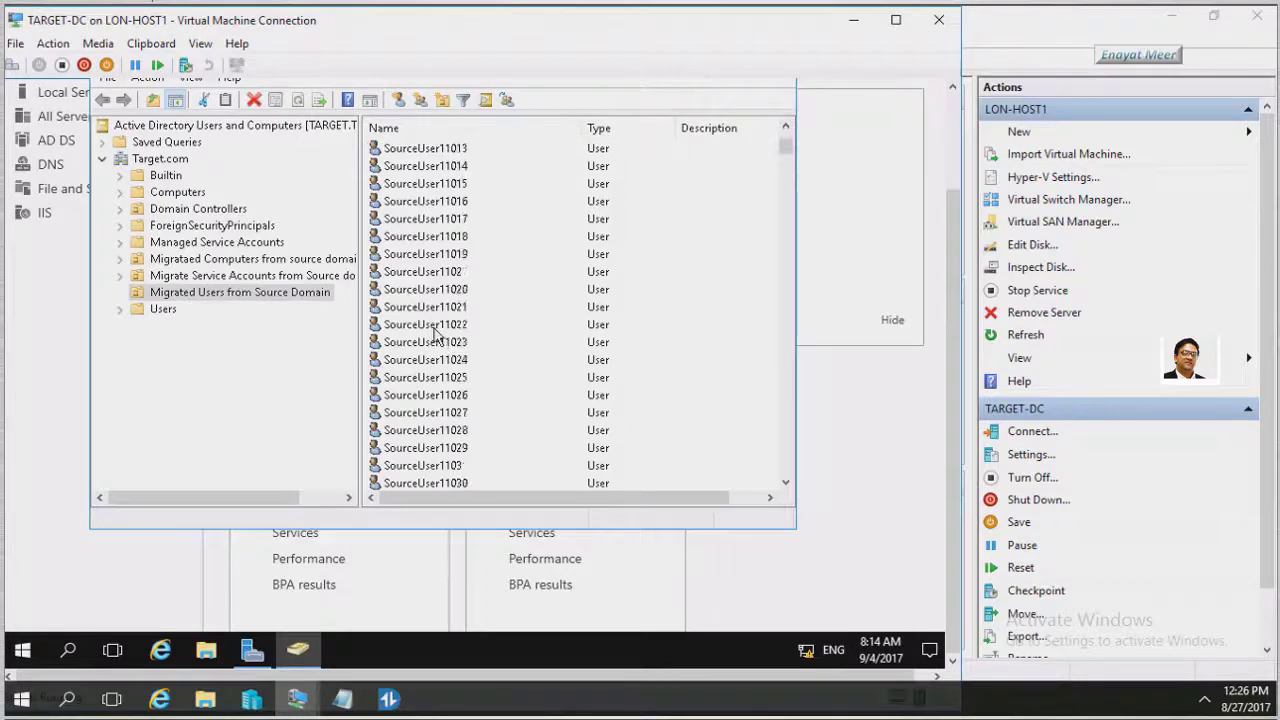
scroll(438, 332, "down", 2)
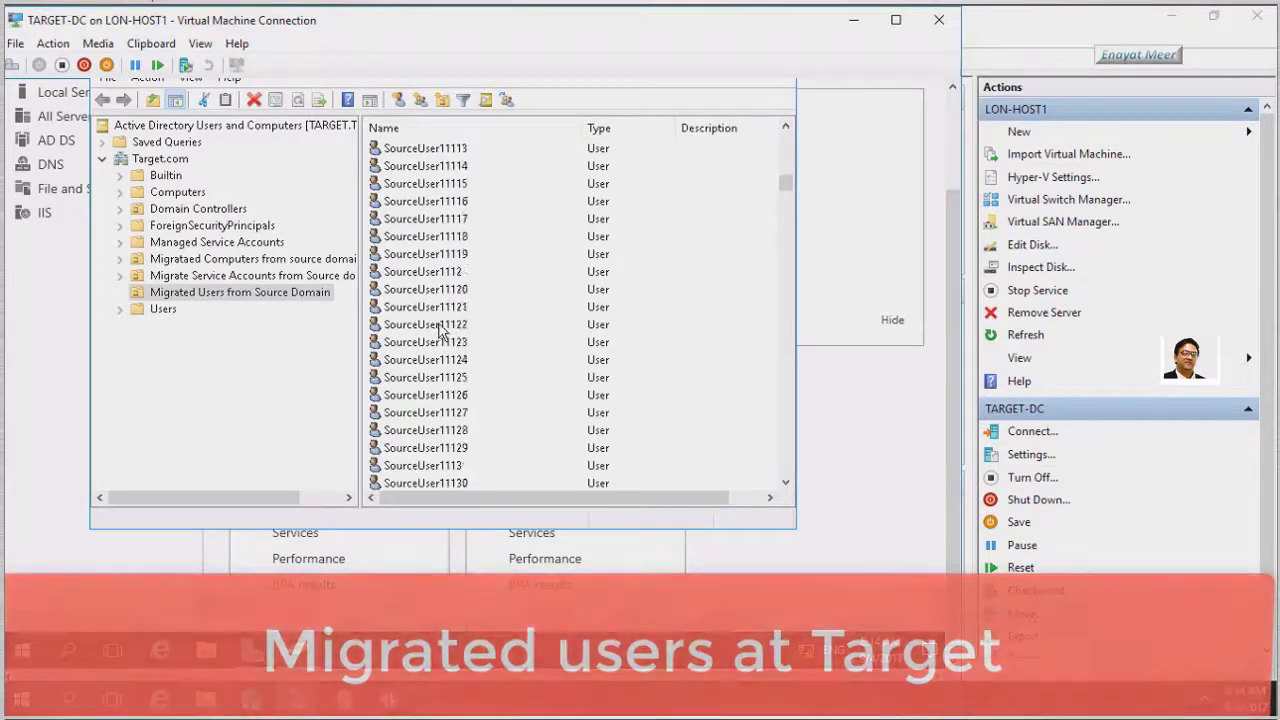
scroll(440, 330, "down", 20)
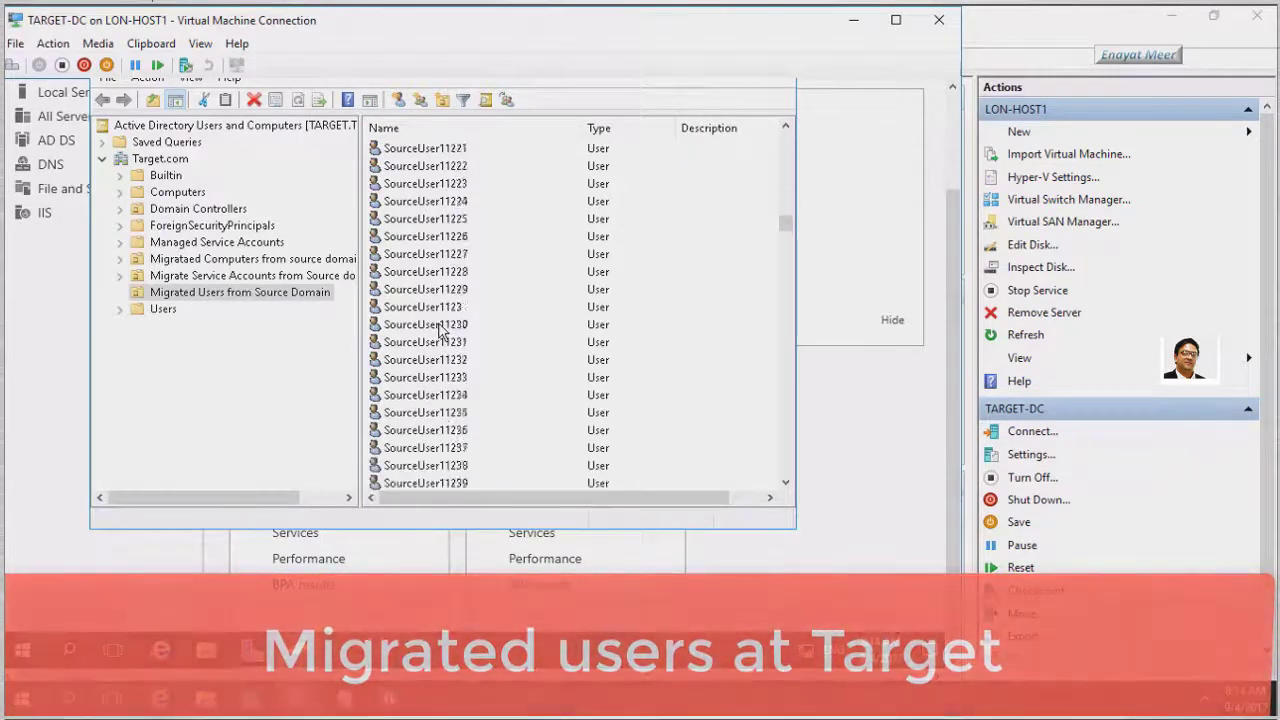
scroll(441, 331, "down", 20)
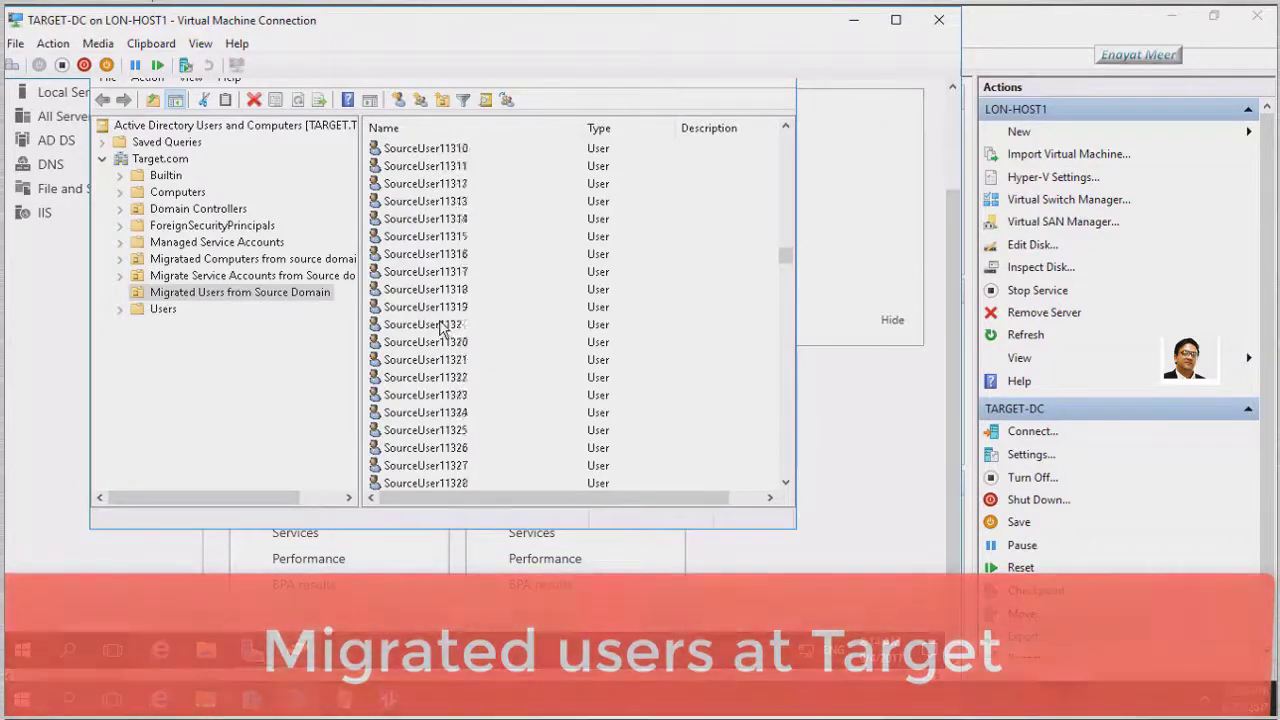
scroll(441, 331, "down", 13)
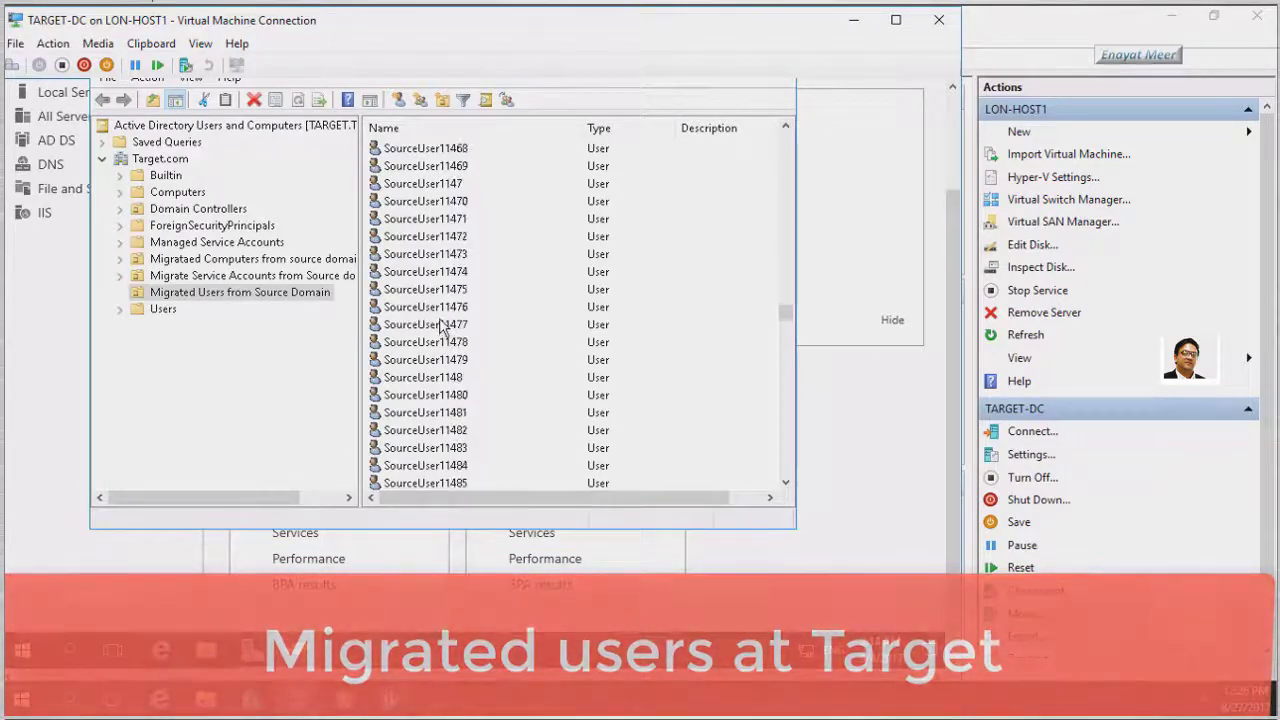
scroll(441, 326, "down", 13)
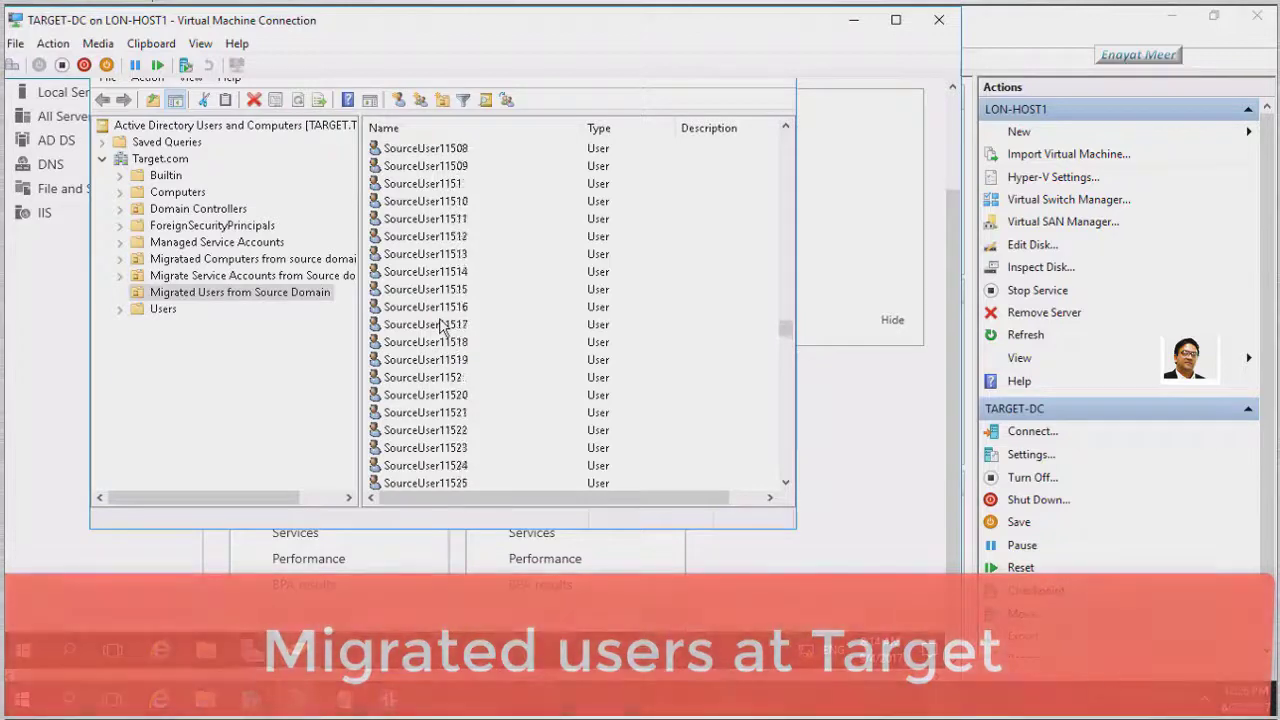
scroll(441, 328, "down", 20)
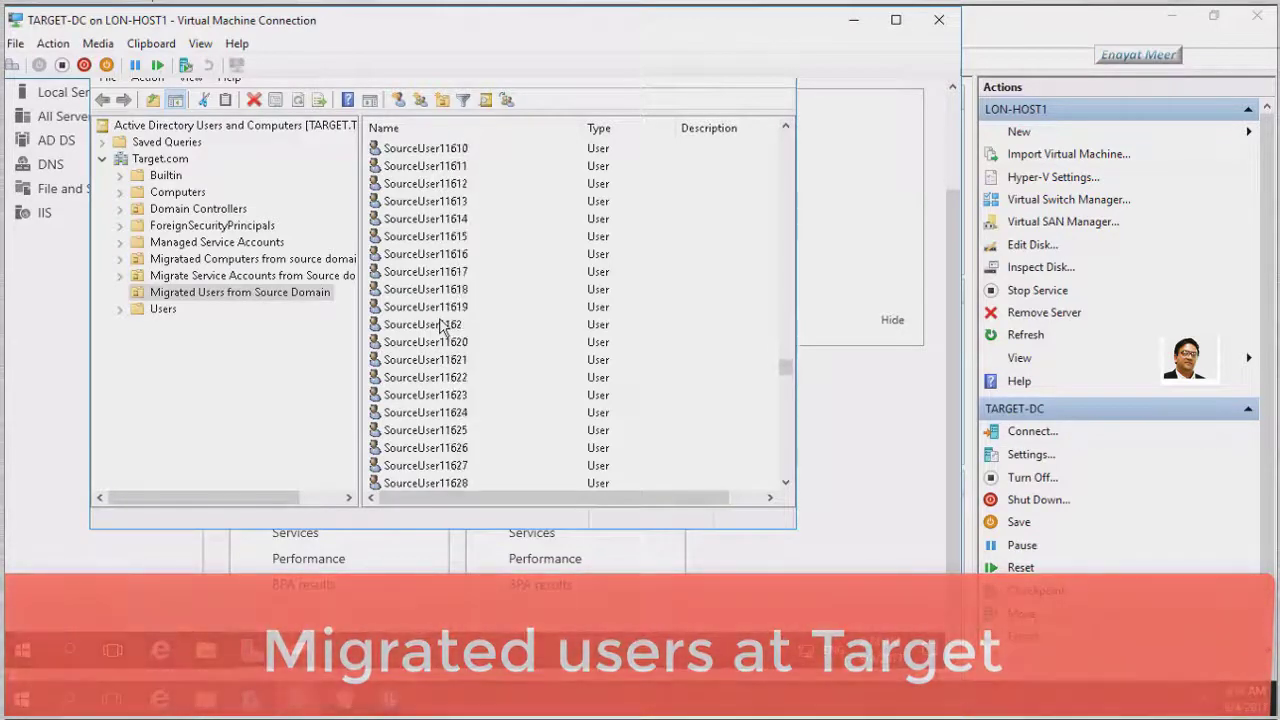
scroll(441, 328, "down", 20)
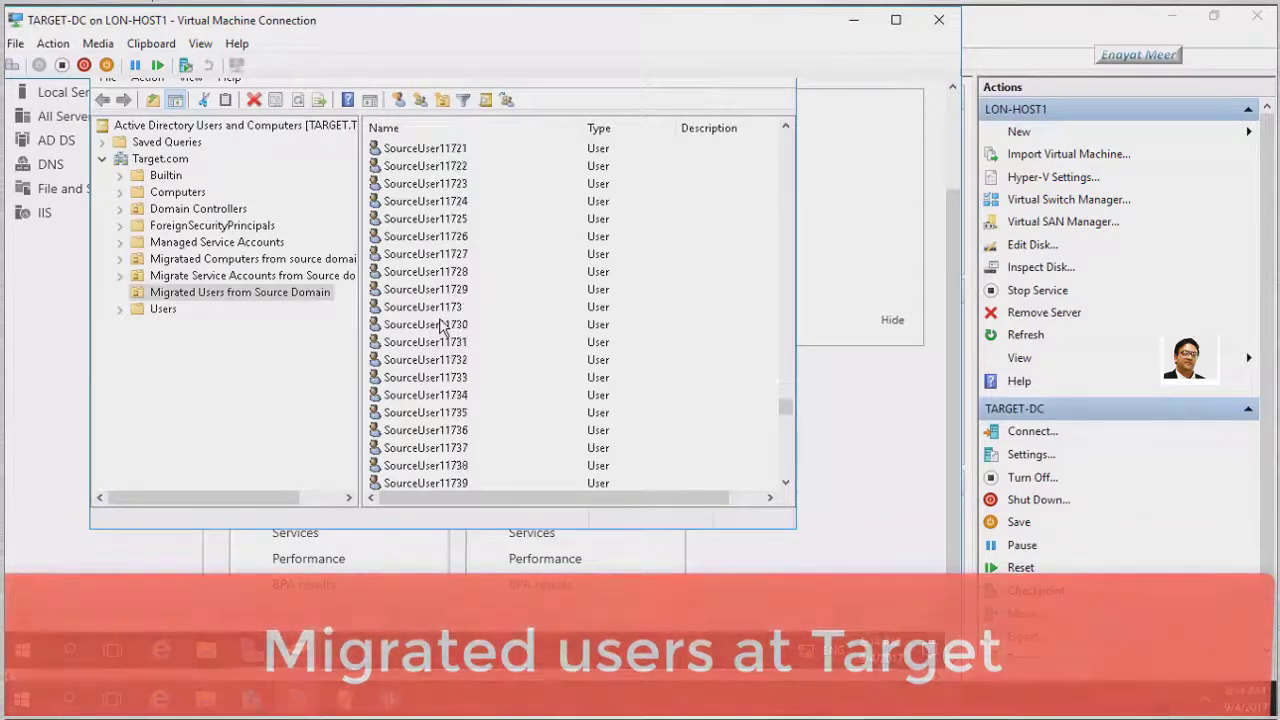
scroll(441, 326, "down", 20)
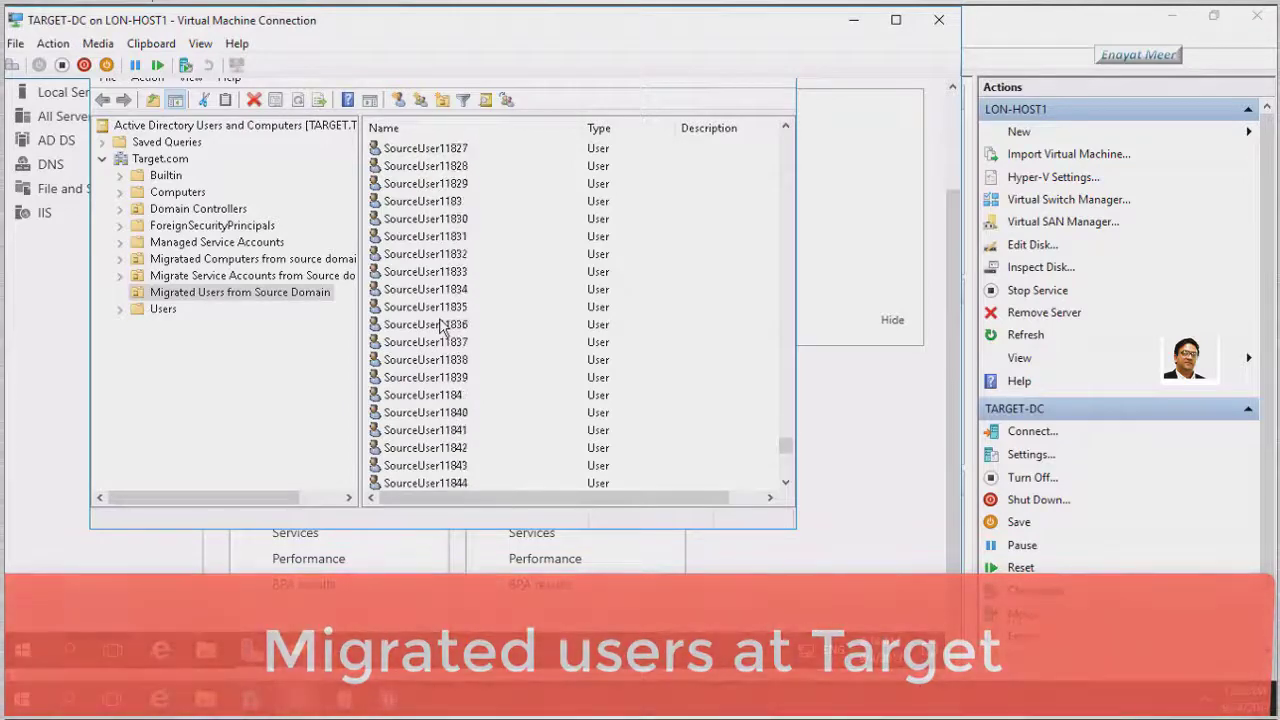
scroll(441, 328, "down", 8)
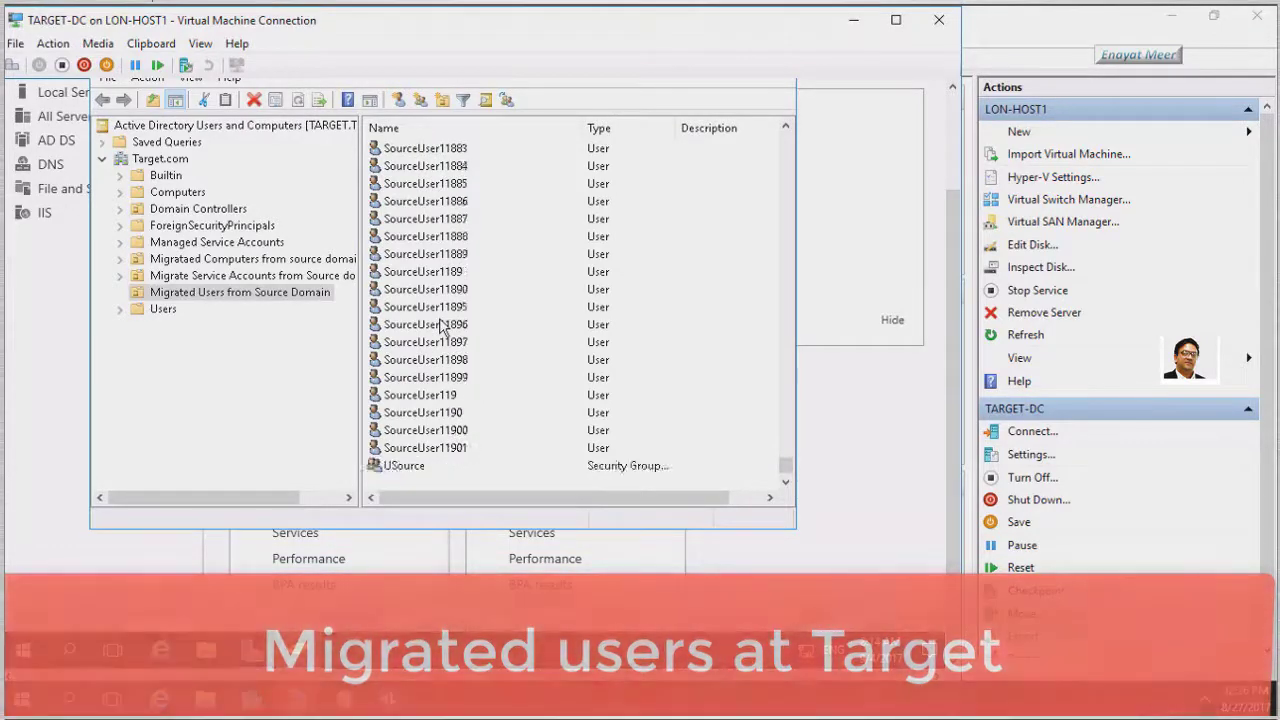
left_click(400, 466)
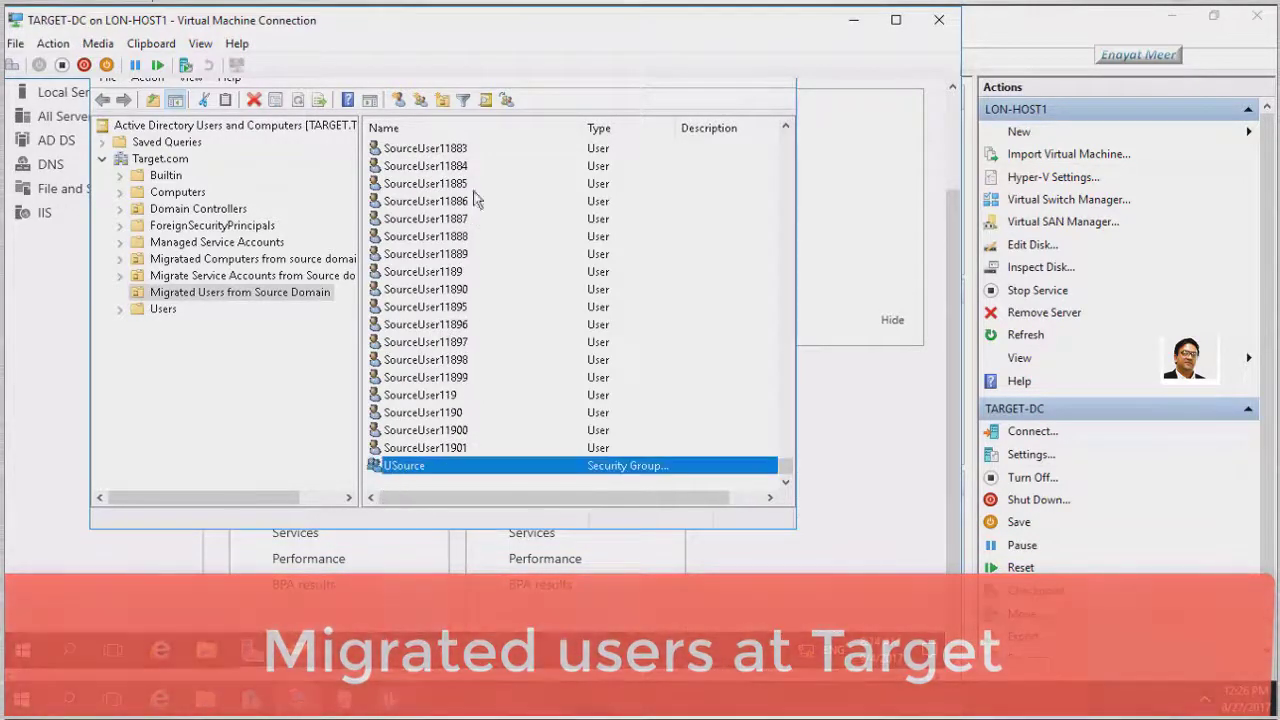
left_click(463, 430)
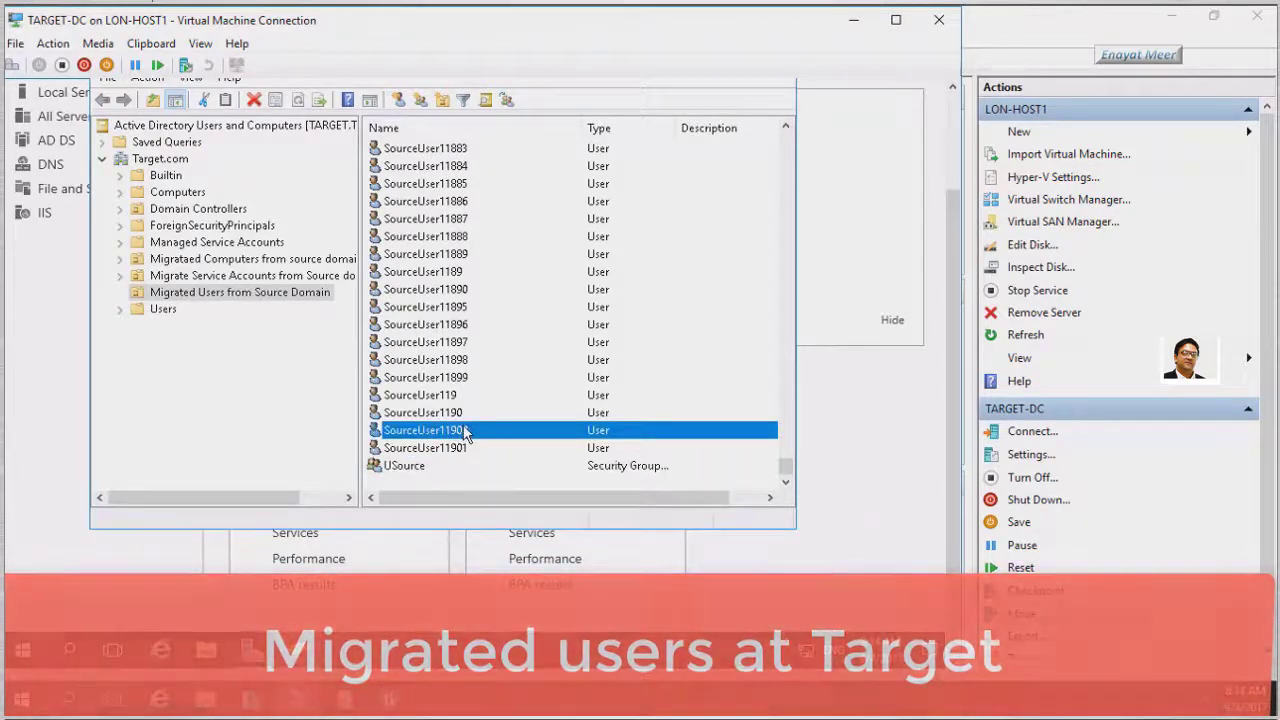
right_click(463, 430)
left_click(528, 383)
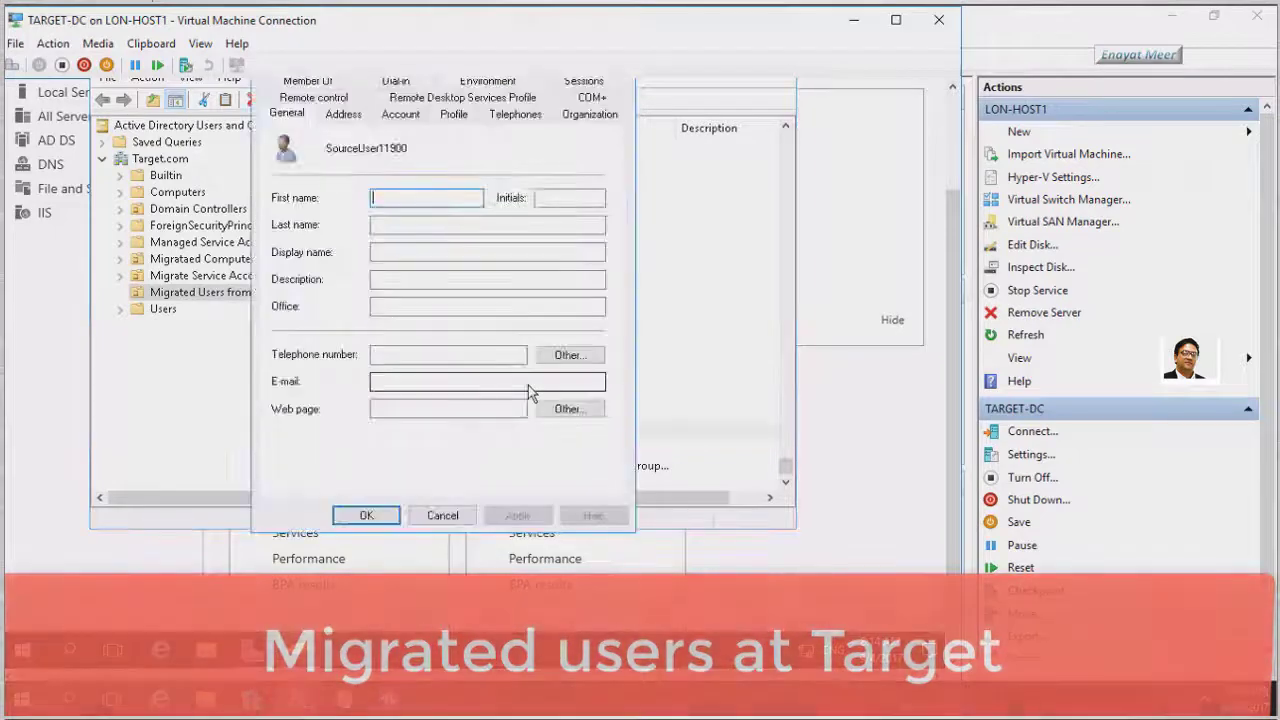
left_click(318, 82)
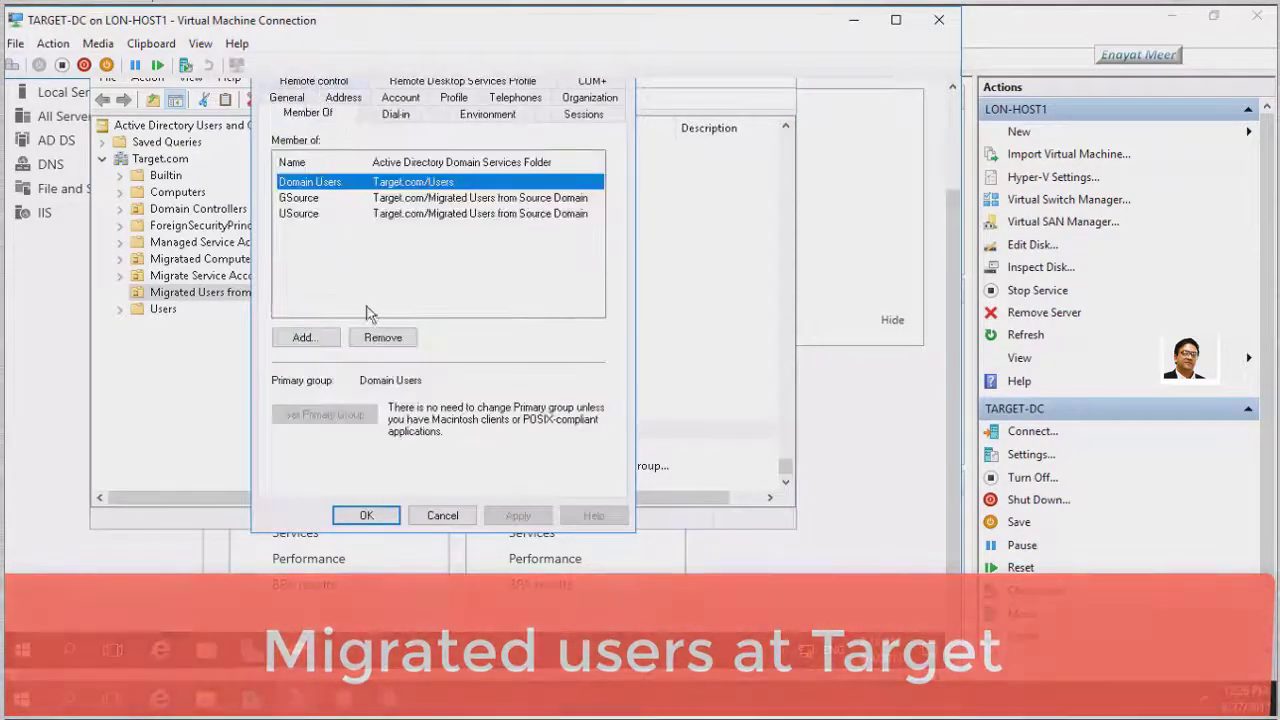
left_click(300, 198)
left_click(300, 214)
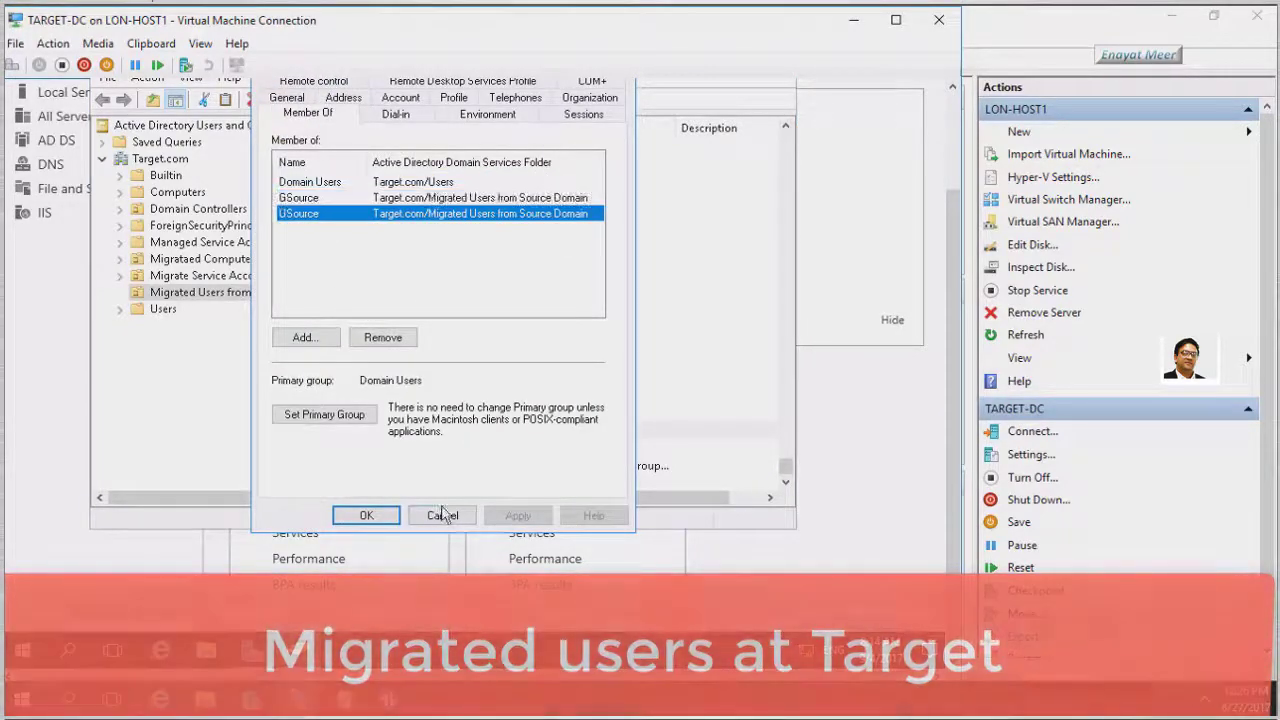
left_click(442, 515)
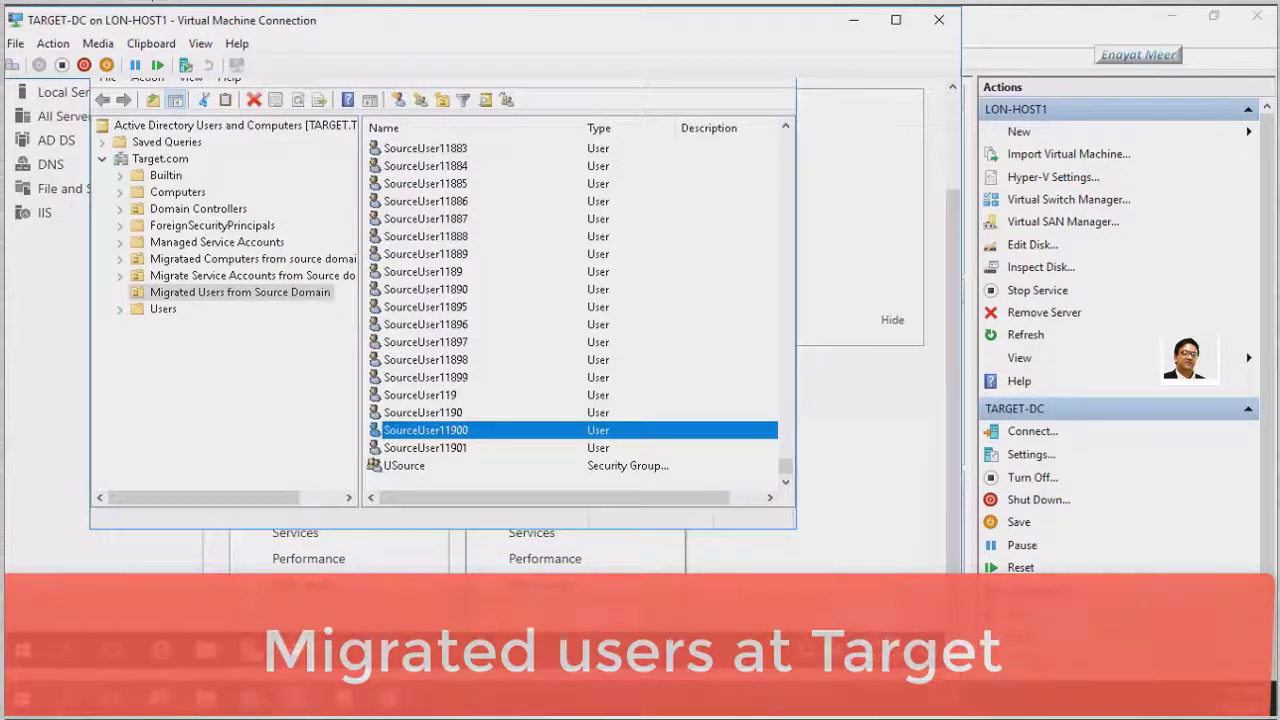
right_click(426, 452)
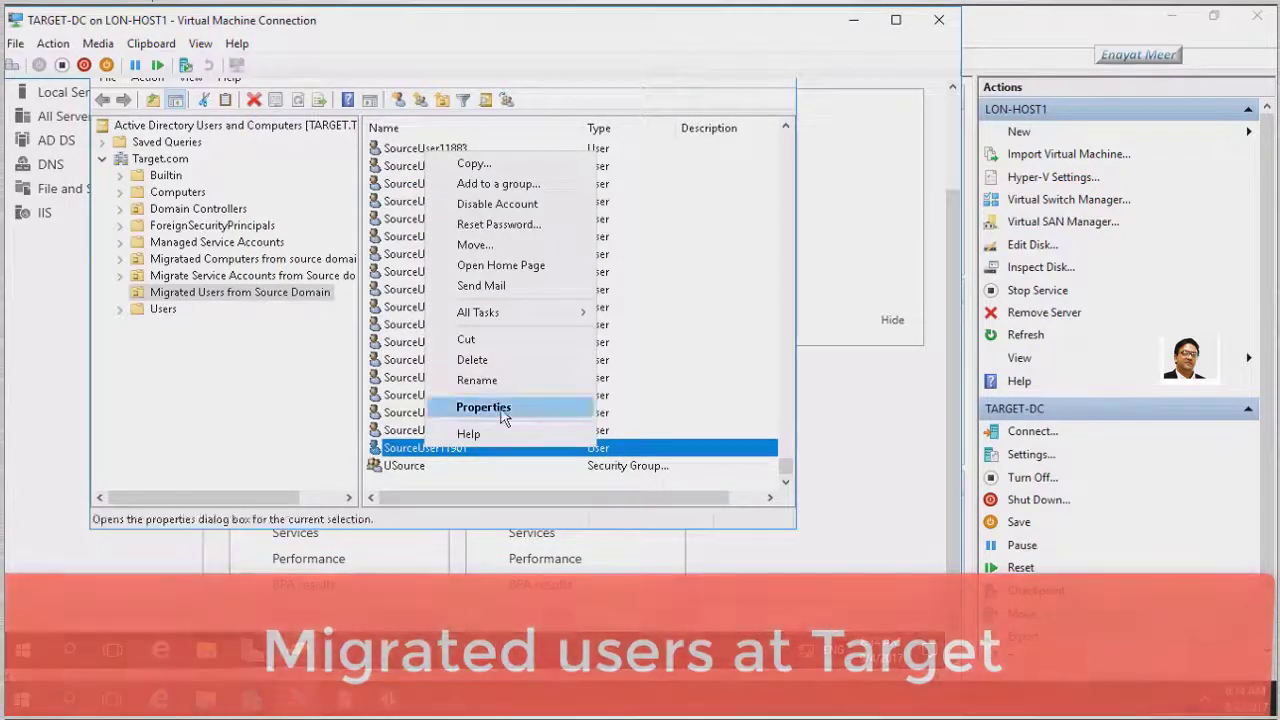
left_click(490, 407)
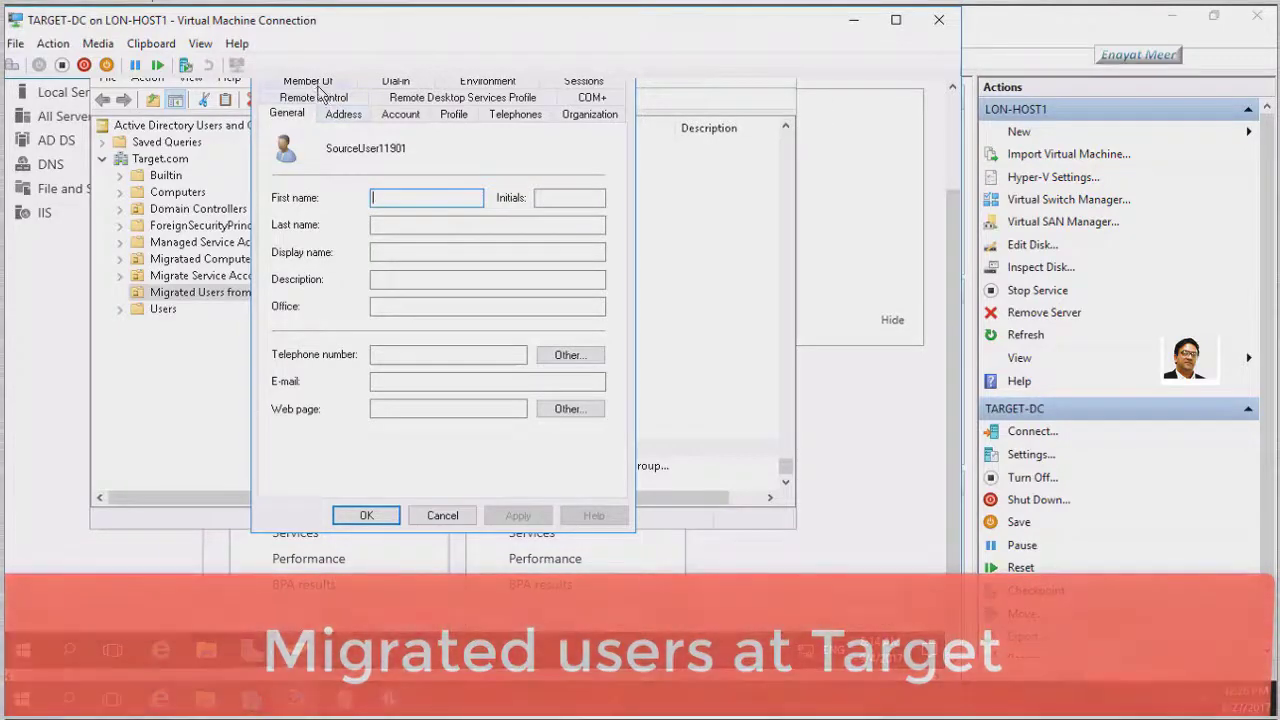
left_click(310, 82)
left_click(443, 516)
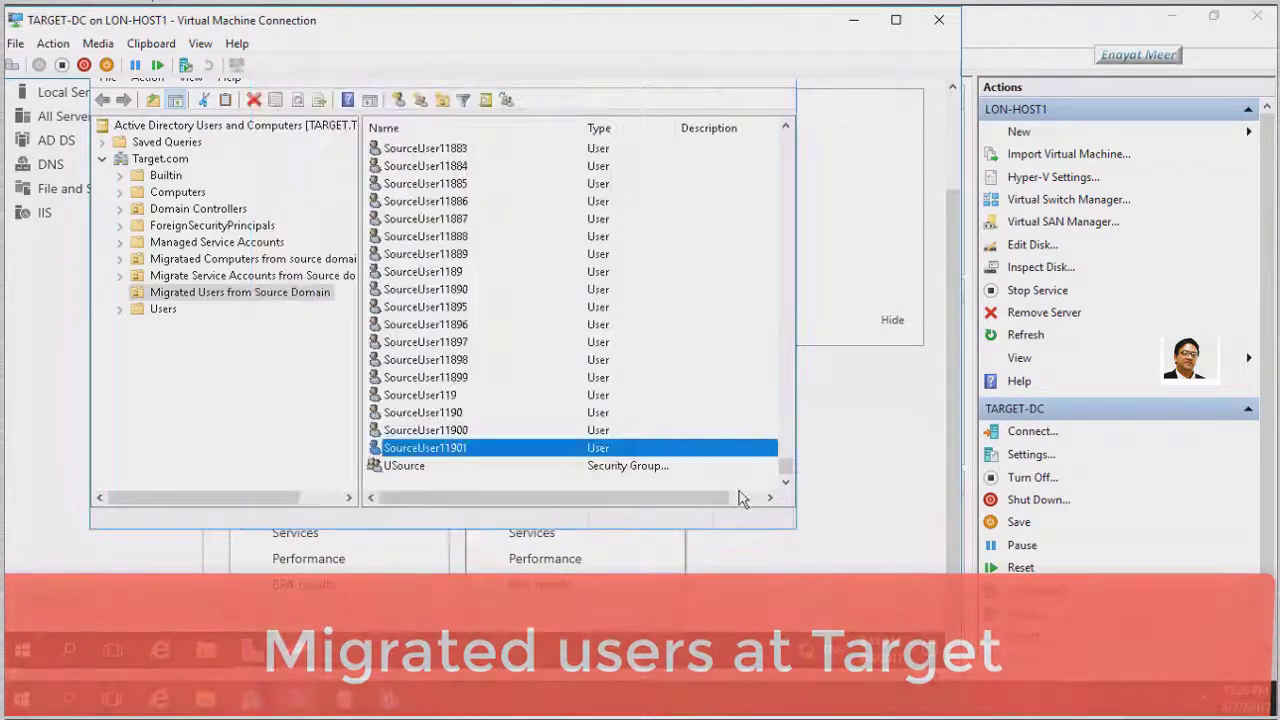
left_click_drag(786, 465, 808, 103)
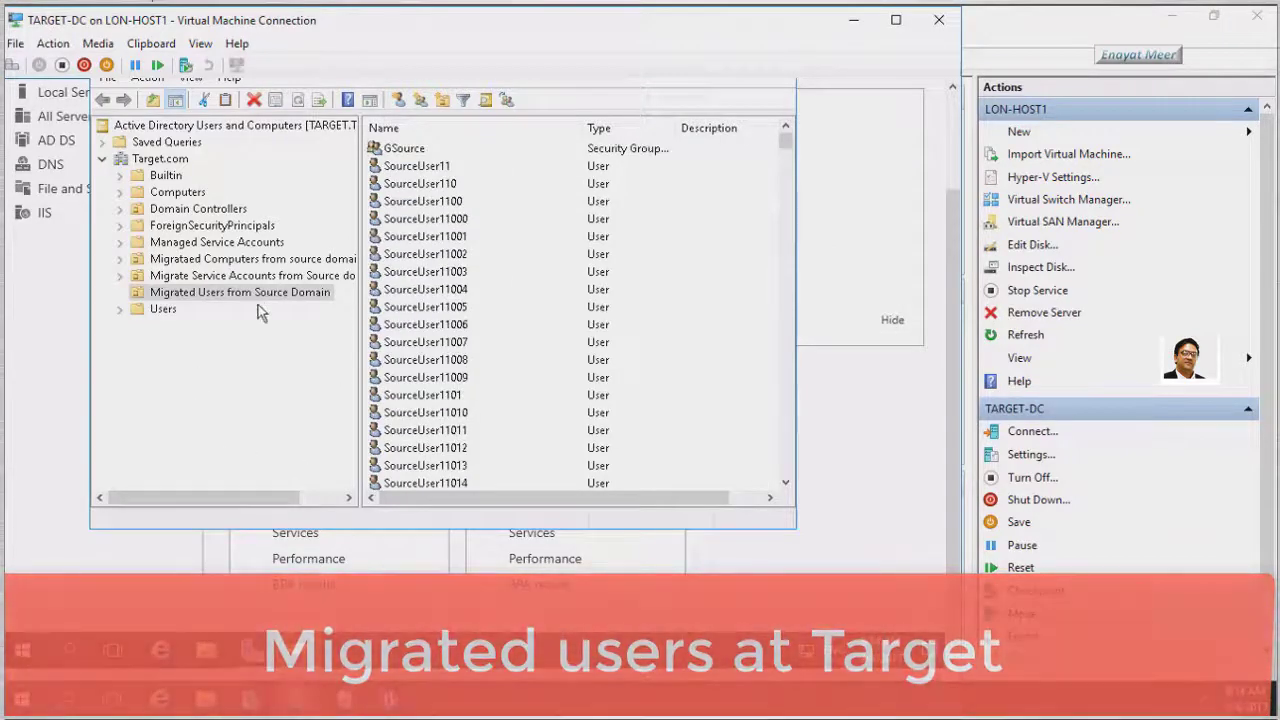
Open SourceUser11's properties from Target.com's Migrated Users from Source Domain OU
left_click(155, 159)
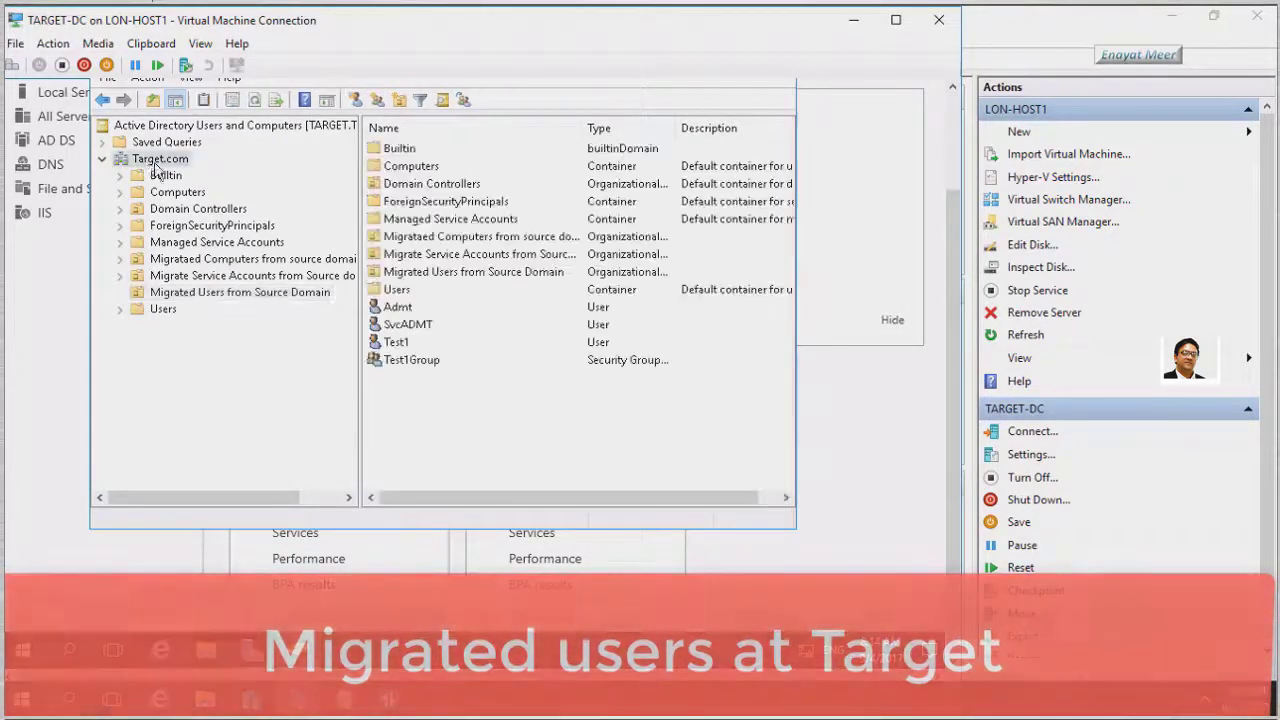
left_click(200, 292)
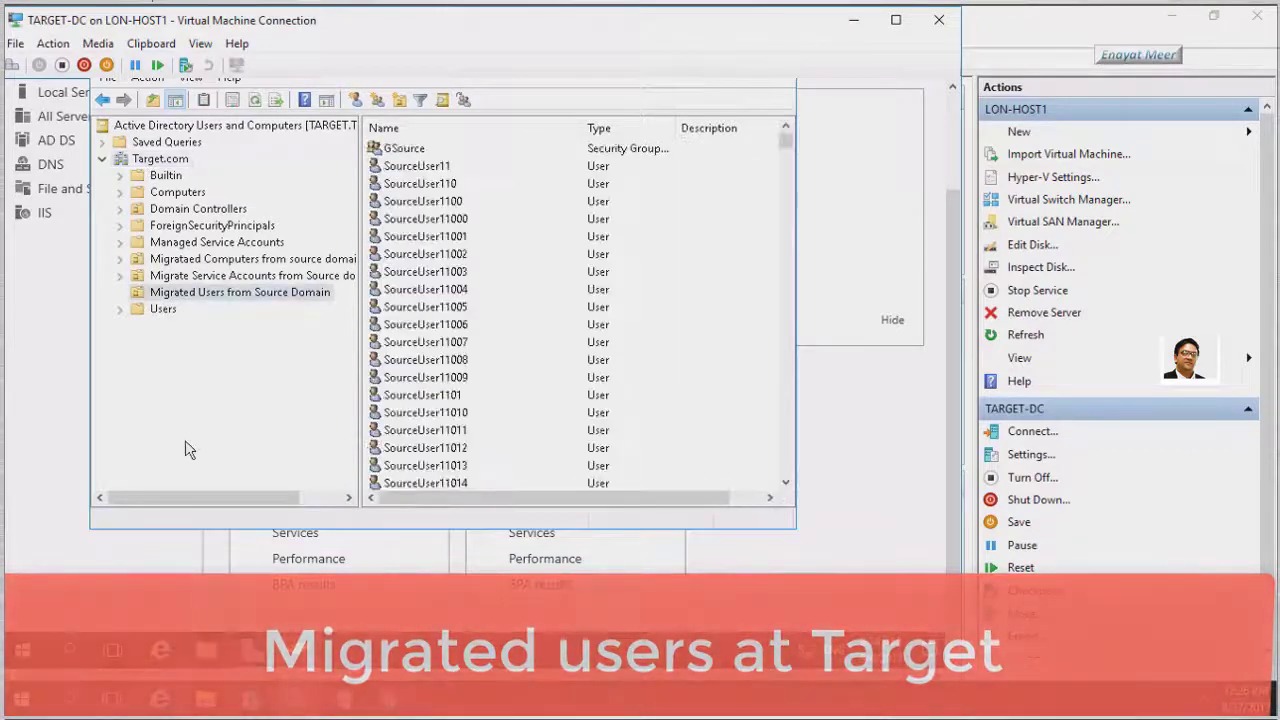
left_click(419, 168)
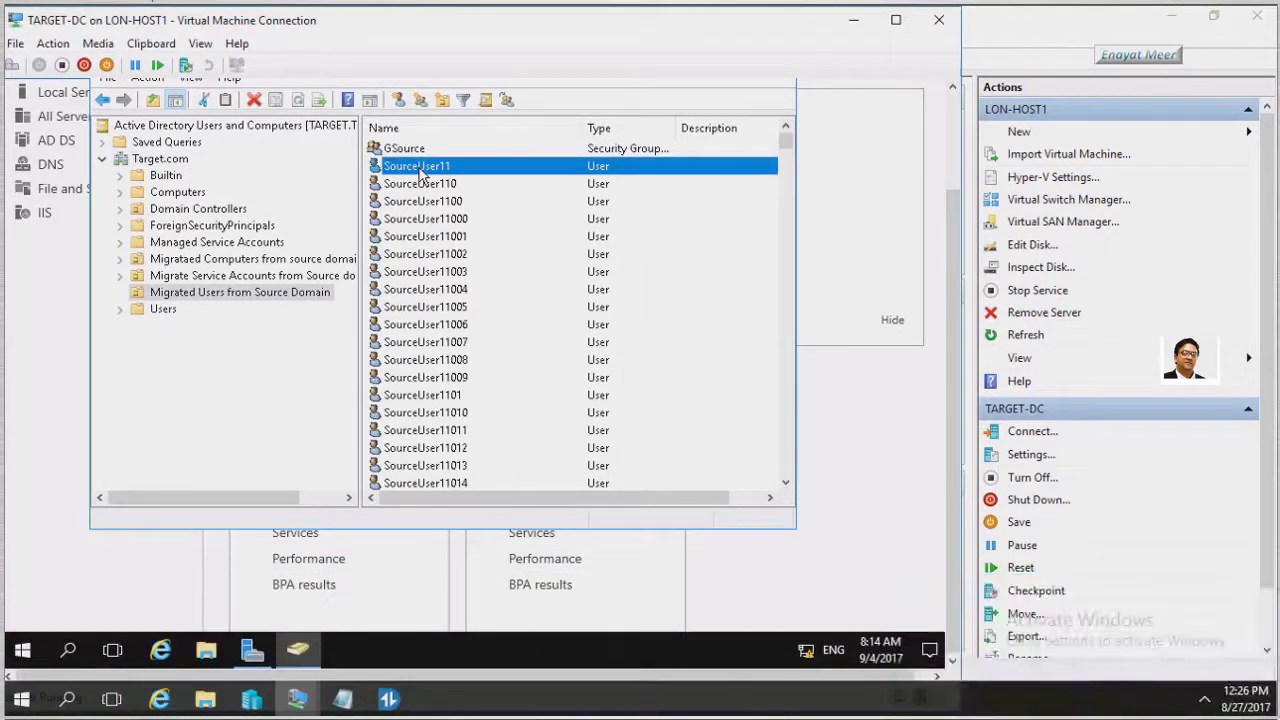
right_click(419, 168)
left_click(470, 424)
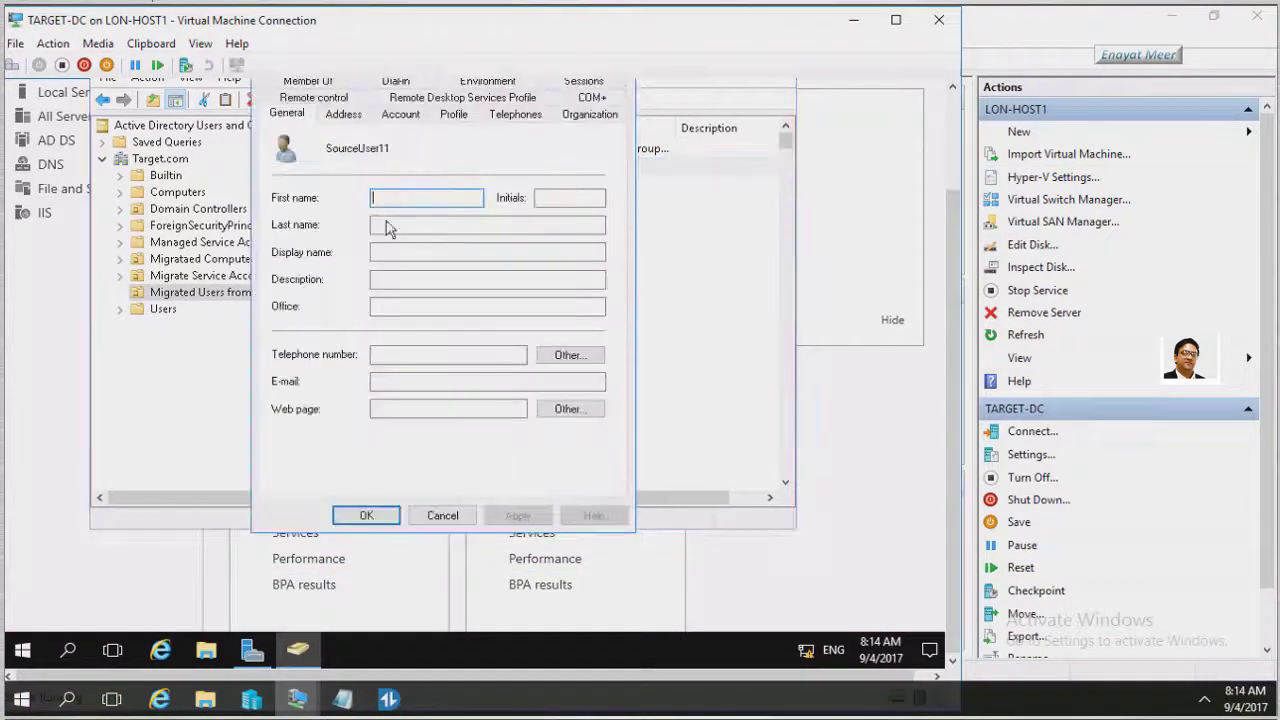
Confirm SourceUser11 belongs to GSource and USource, then view its account settings
left_click(306, 82)
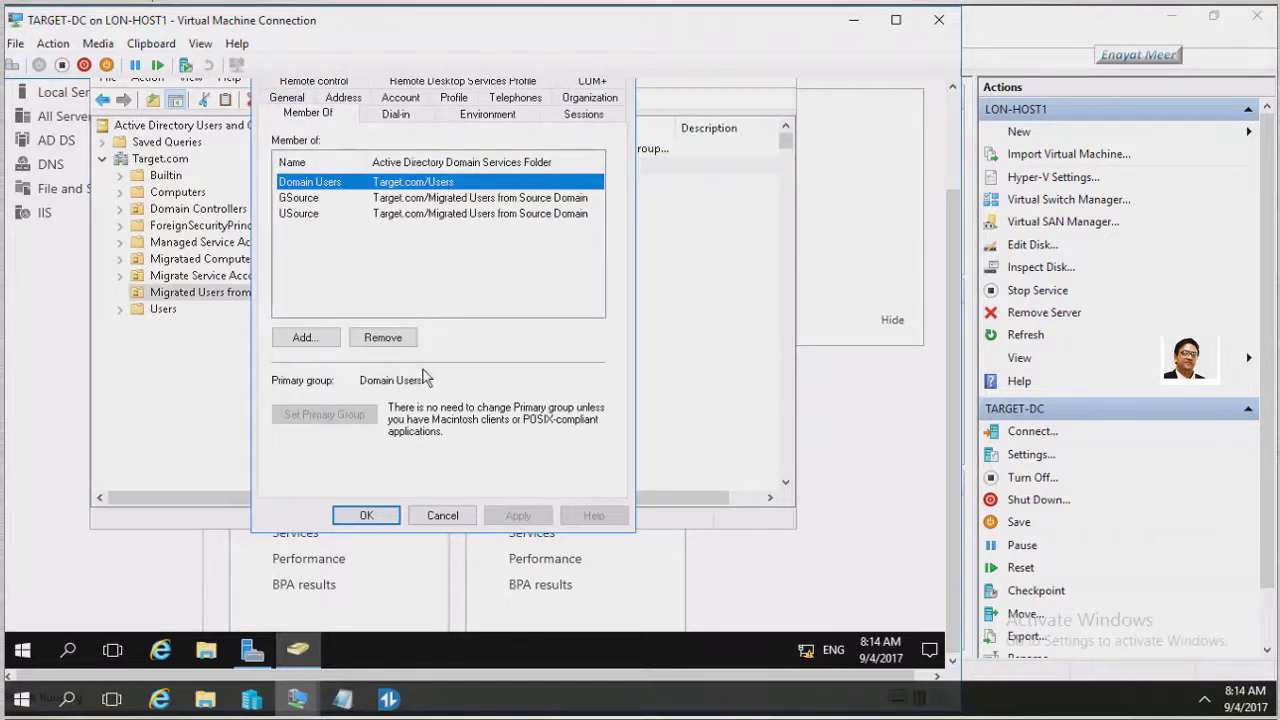
left_click(308, 198)
left_click(308, 214)
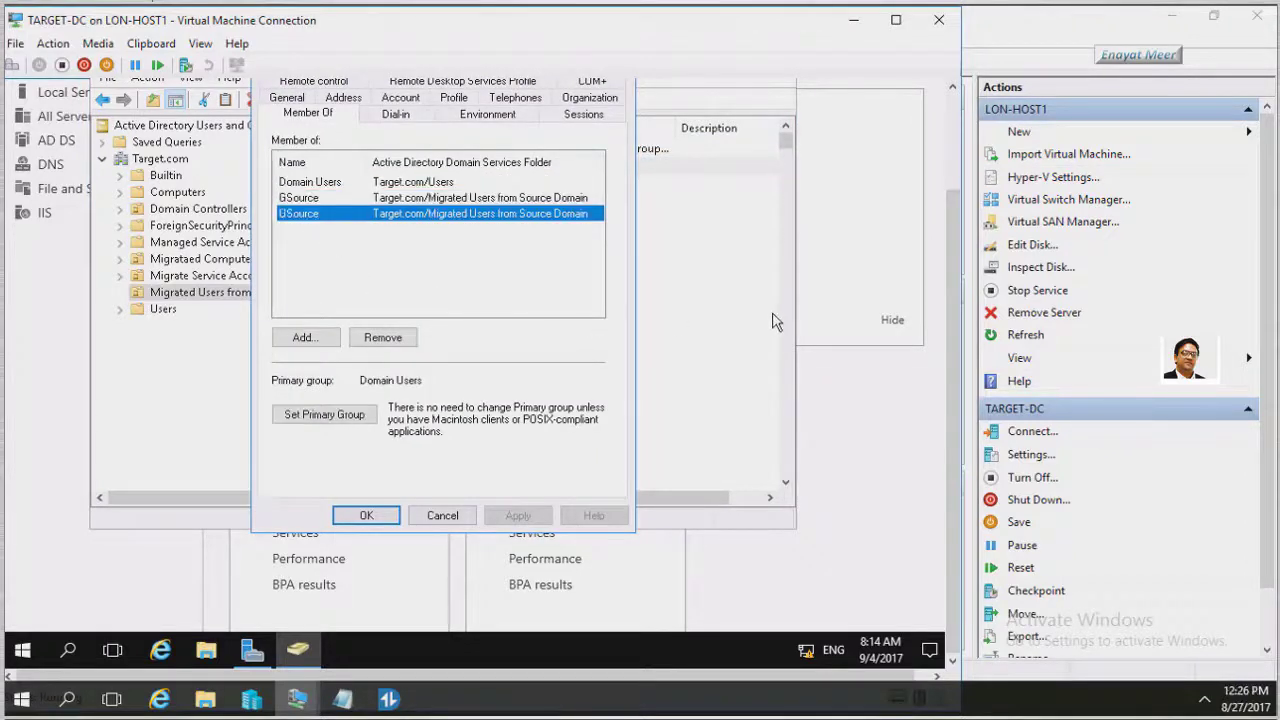
scroll(945, 260, "up", 2)
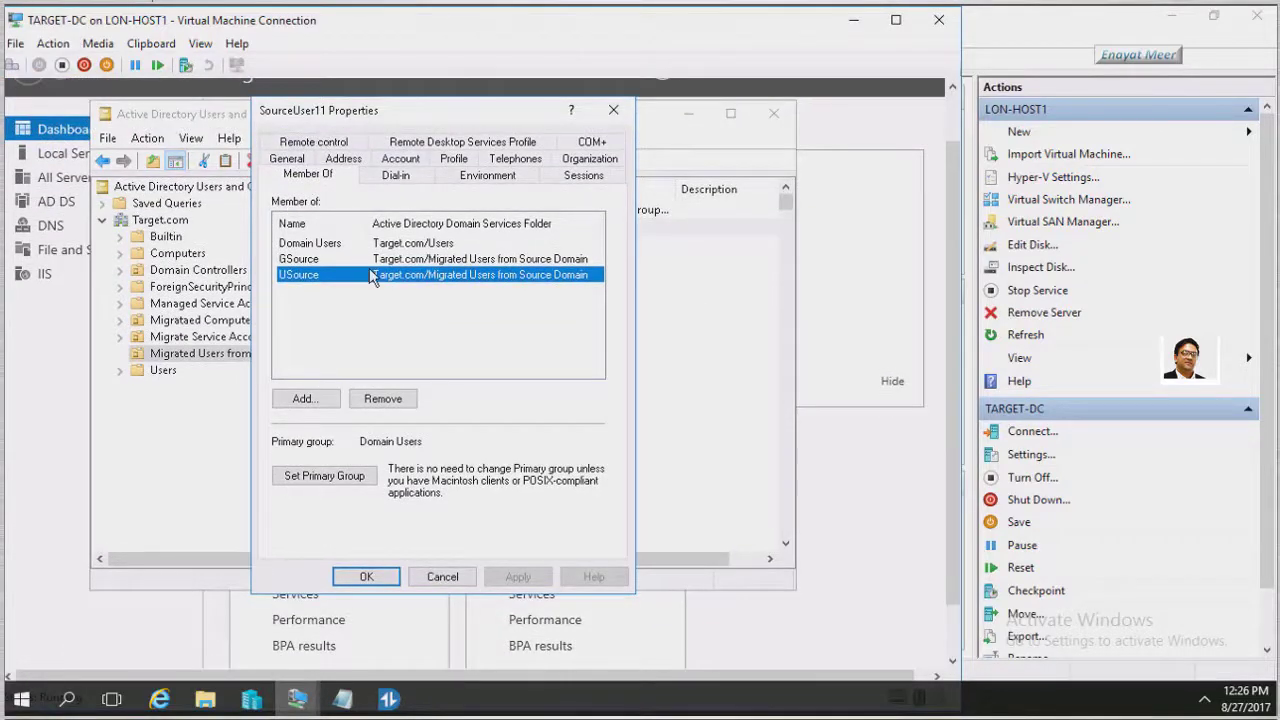
left_click(400, 159)
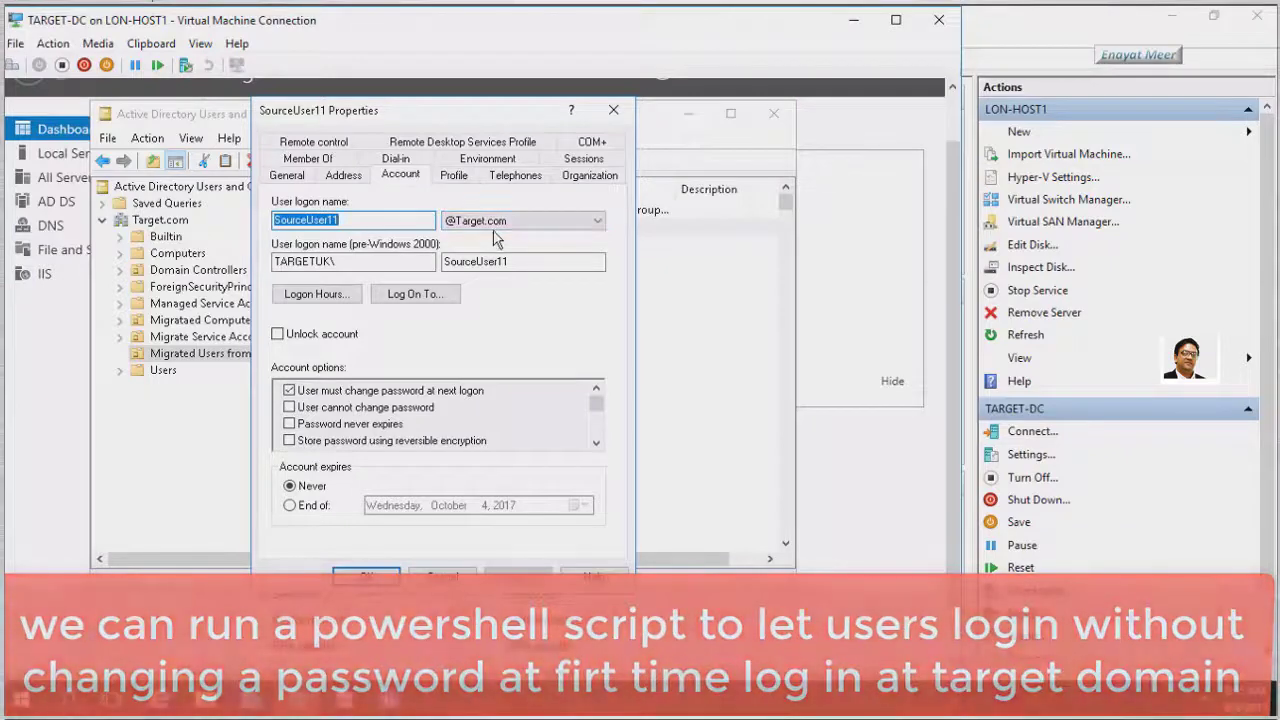
Clear 'User must change password at next logon' for SourceUser11, save, then select SourceUser110
left_click(290, 391)
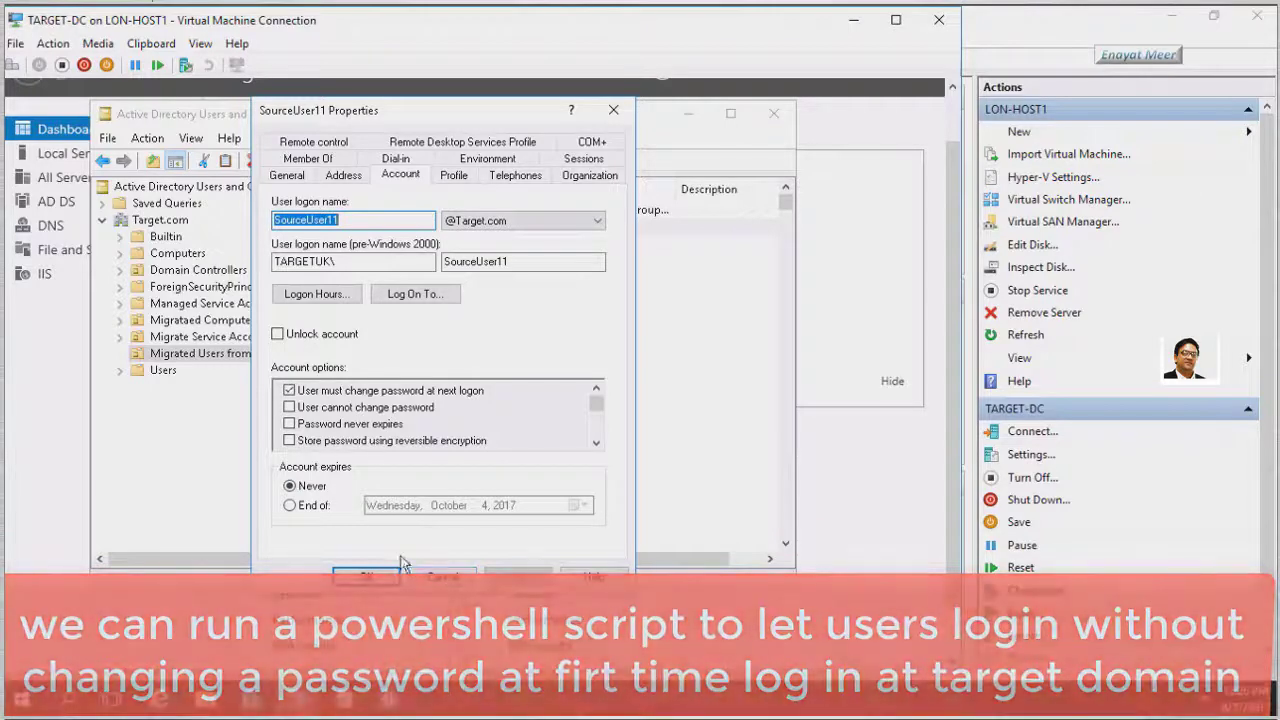
left_click(290, 391)
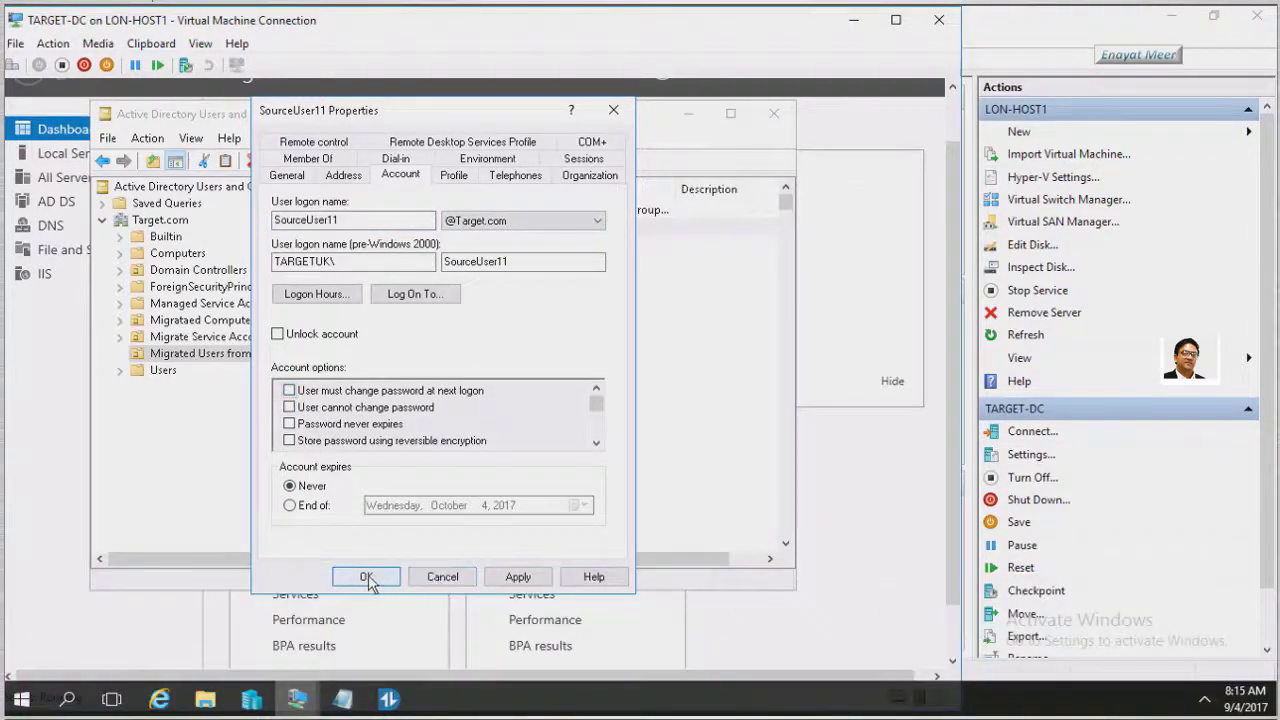
left_click(388, 582)
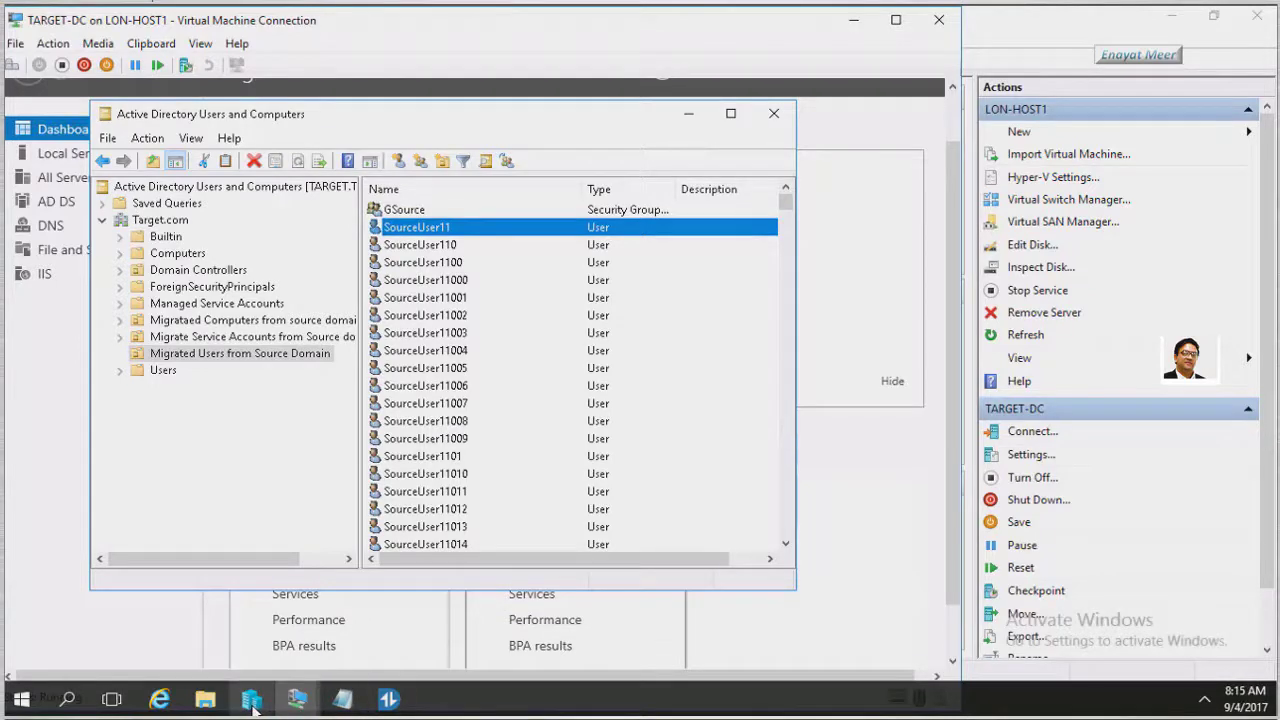
mouse_move(253, 704)
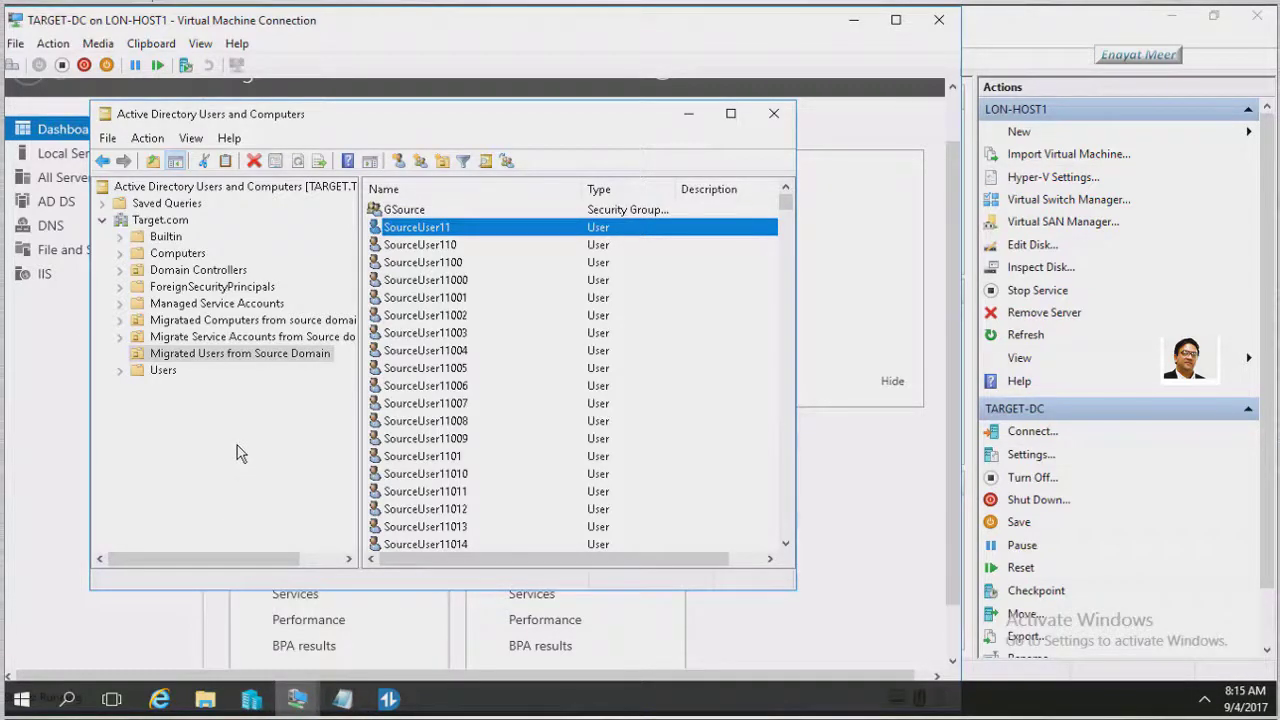
left_click(410, 245)
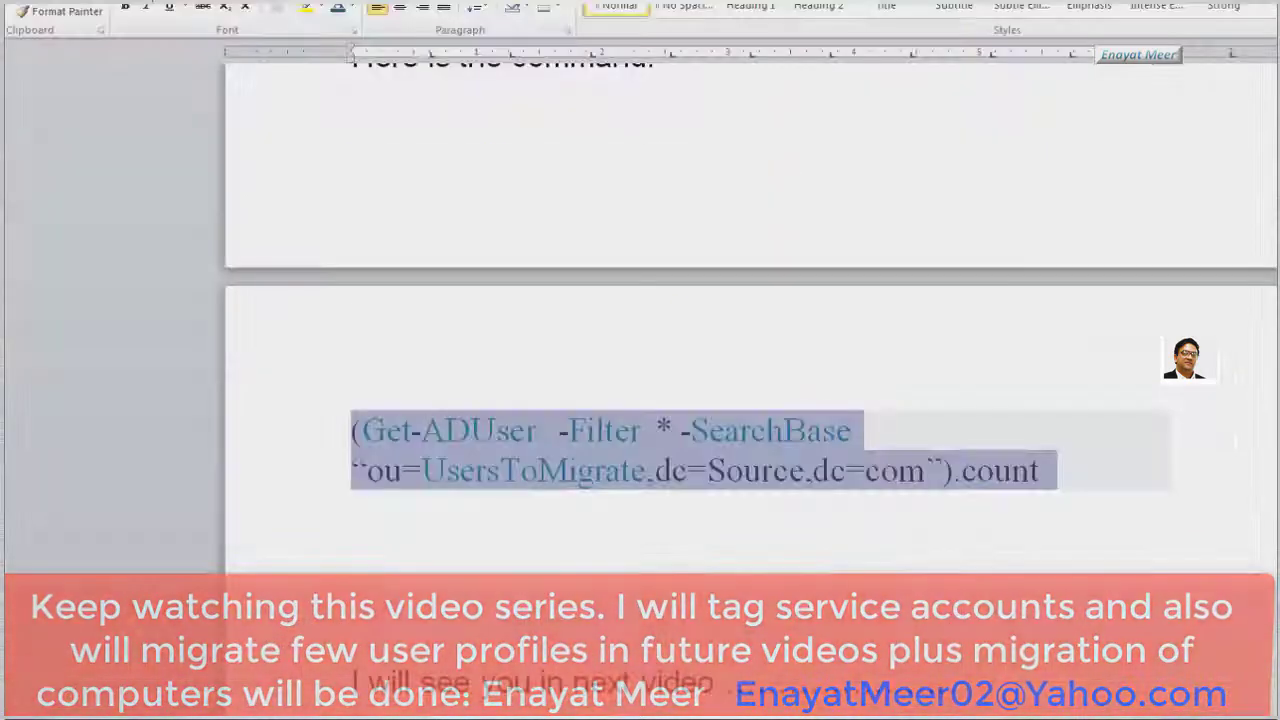
left_click(352, 560)
scroll(512, 330, "up", 5)
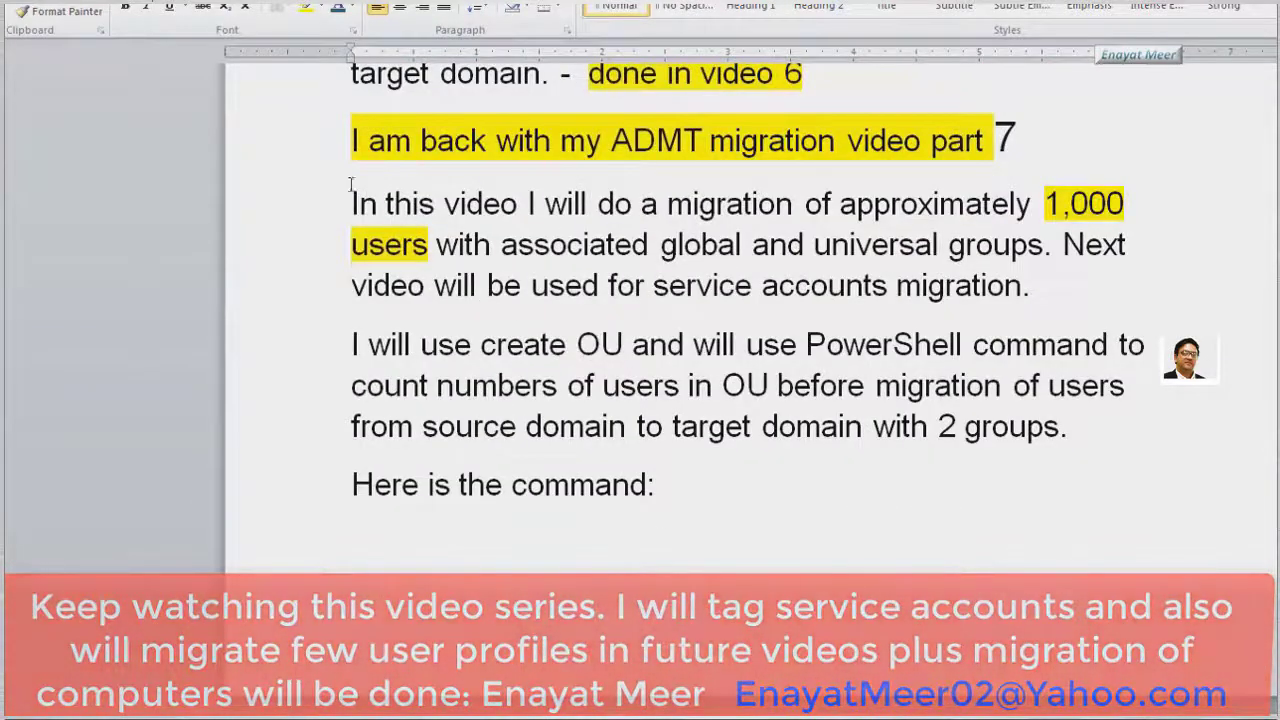
left_click_drag(294, 150, 294, 500)
left_click(656, 484)
scroll(454, 522, "down", 7)
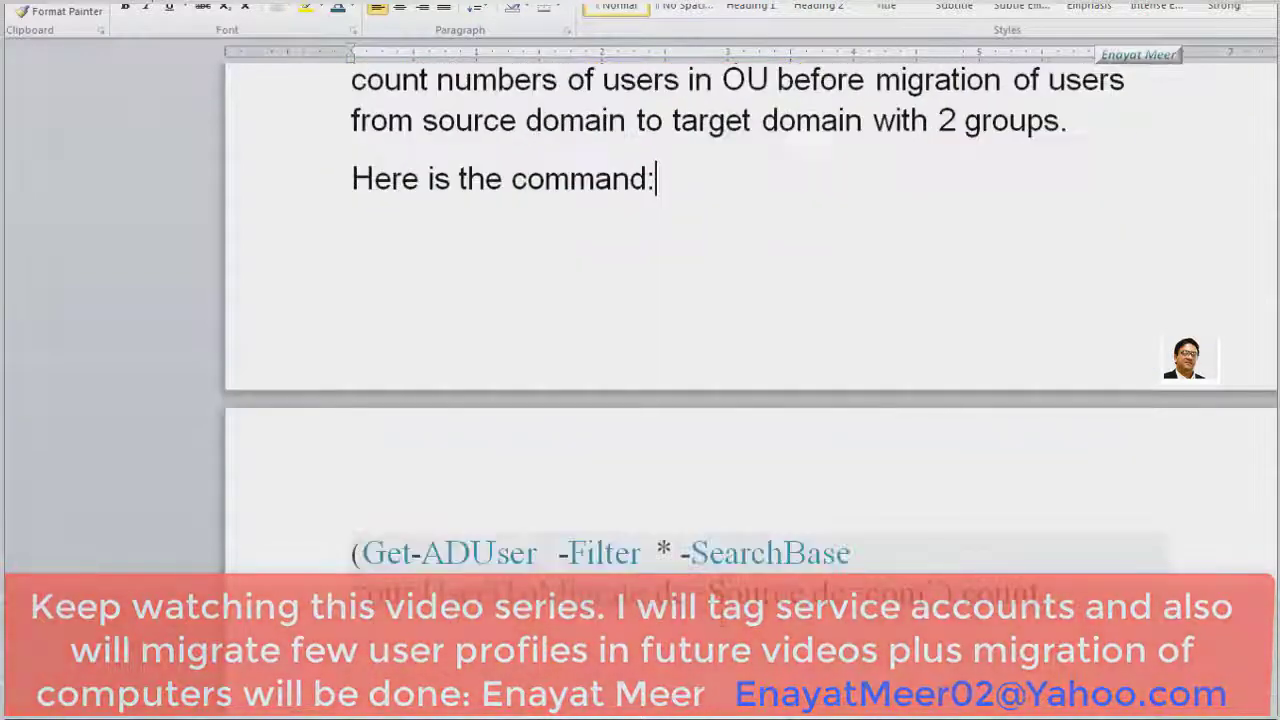
left_click_drag(281, 183, 300, 560)
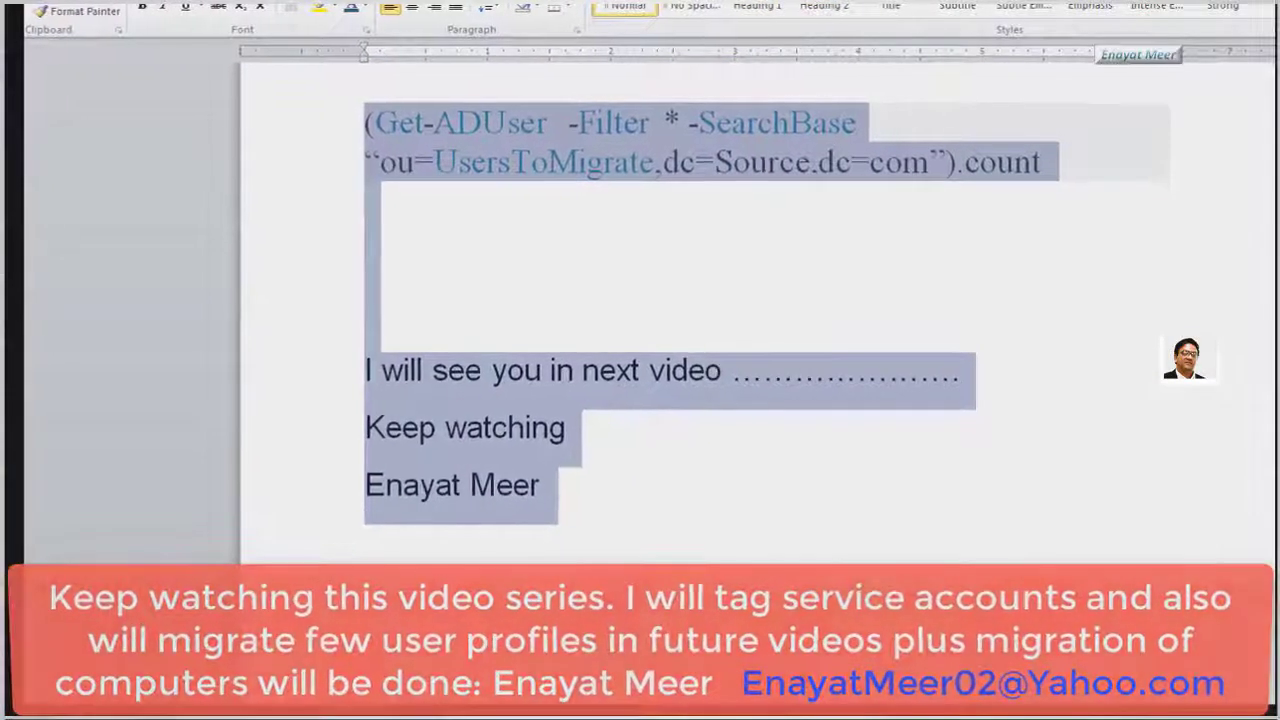
left_click(541, 486)
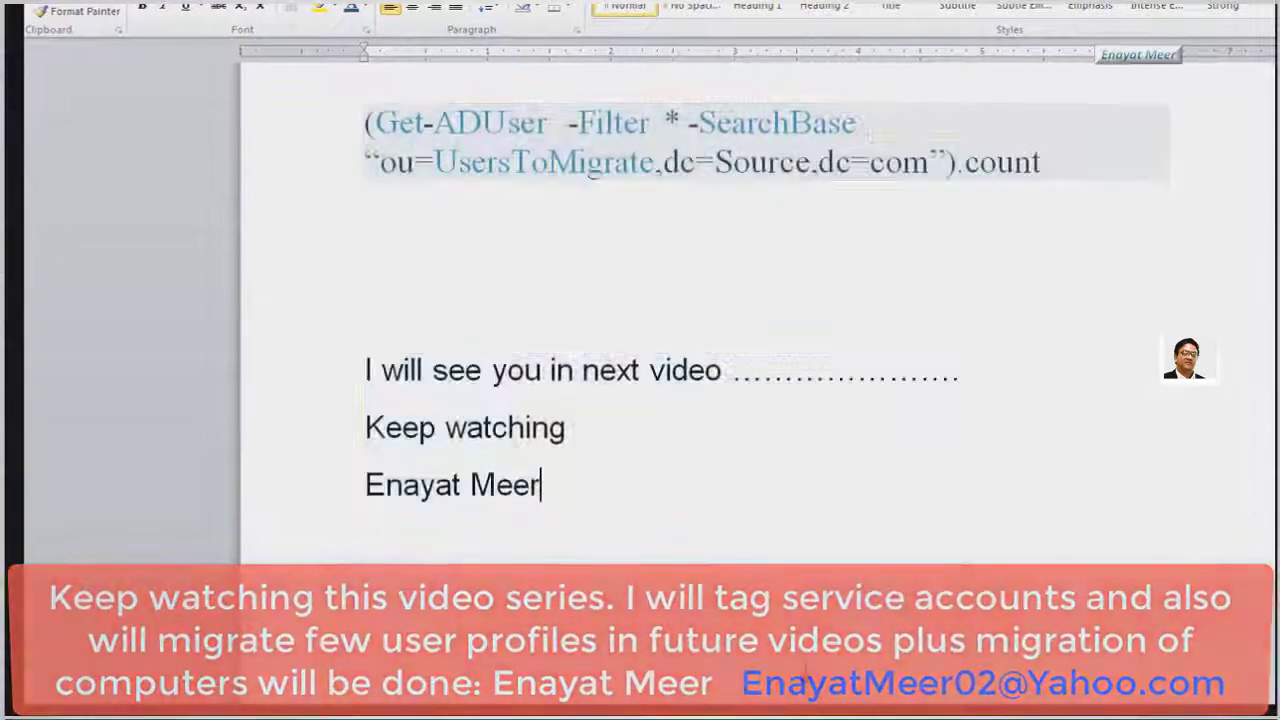
scroll(700, 330, "up", 2)
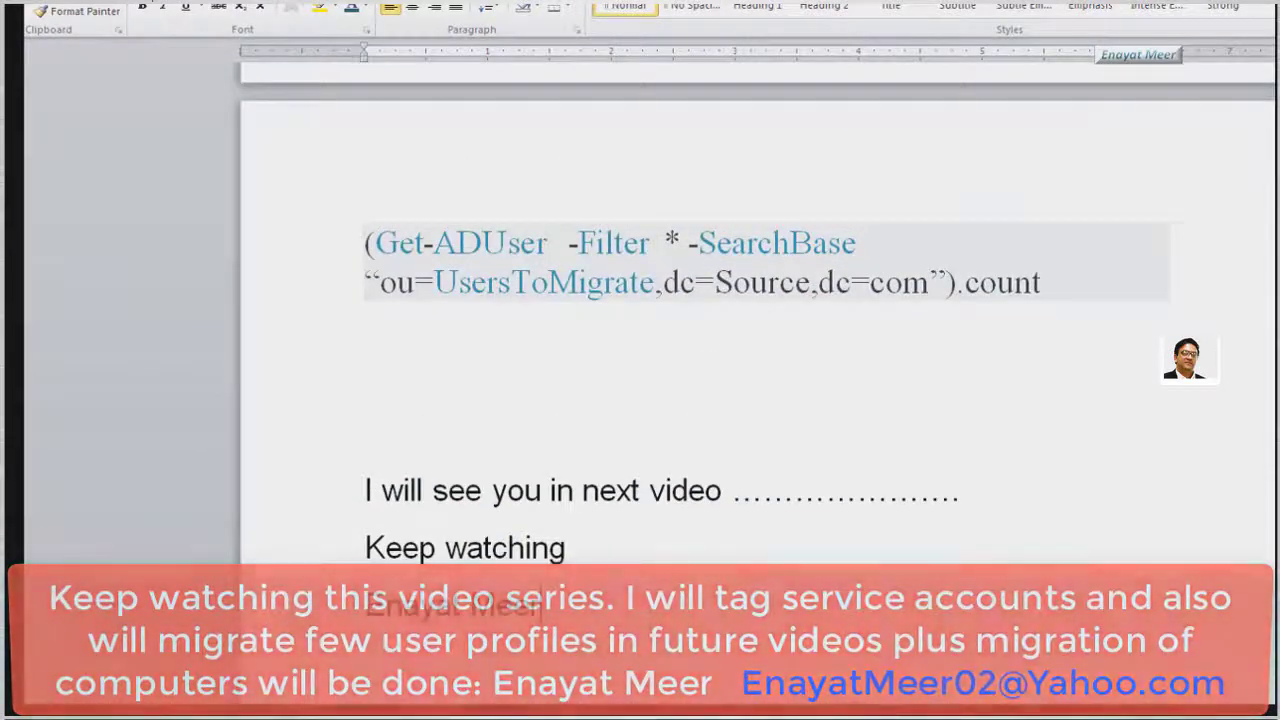